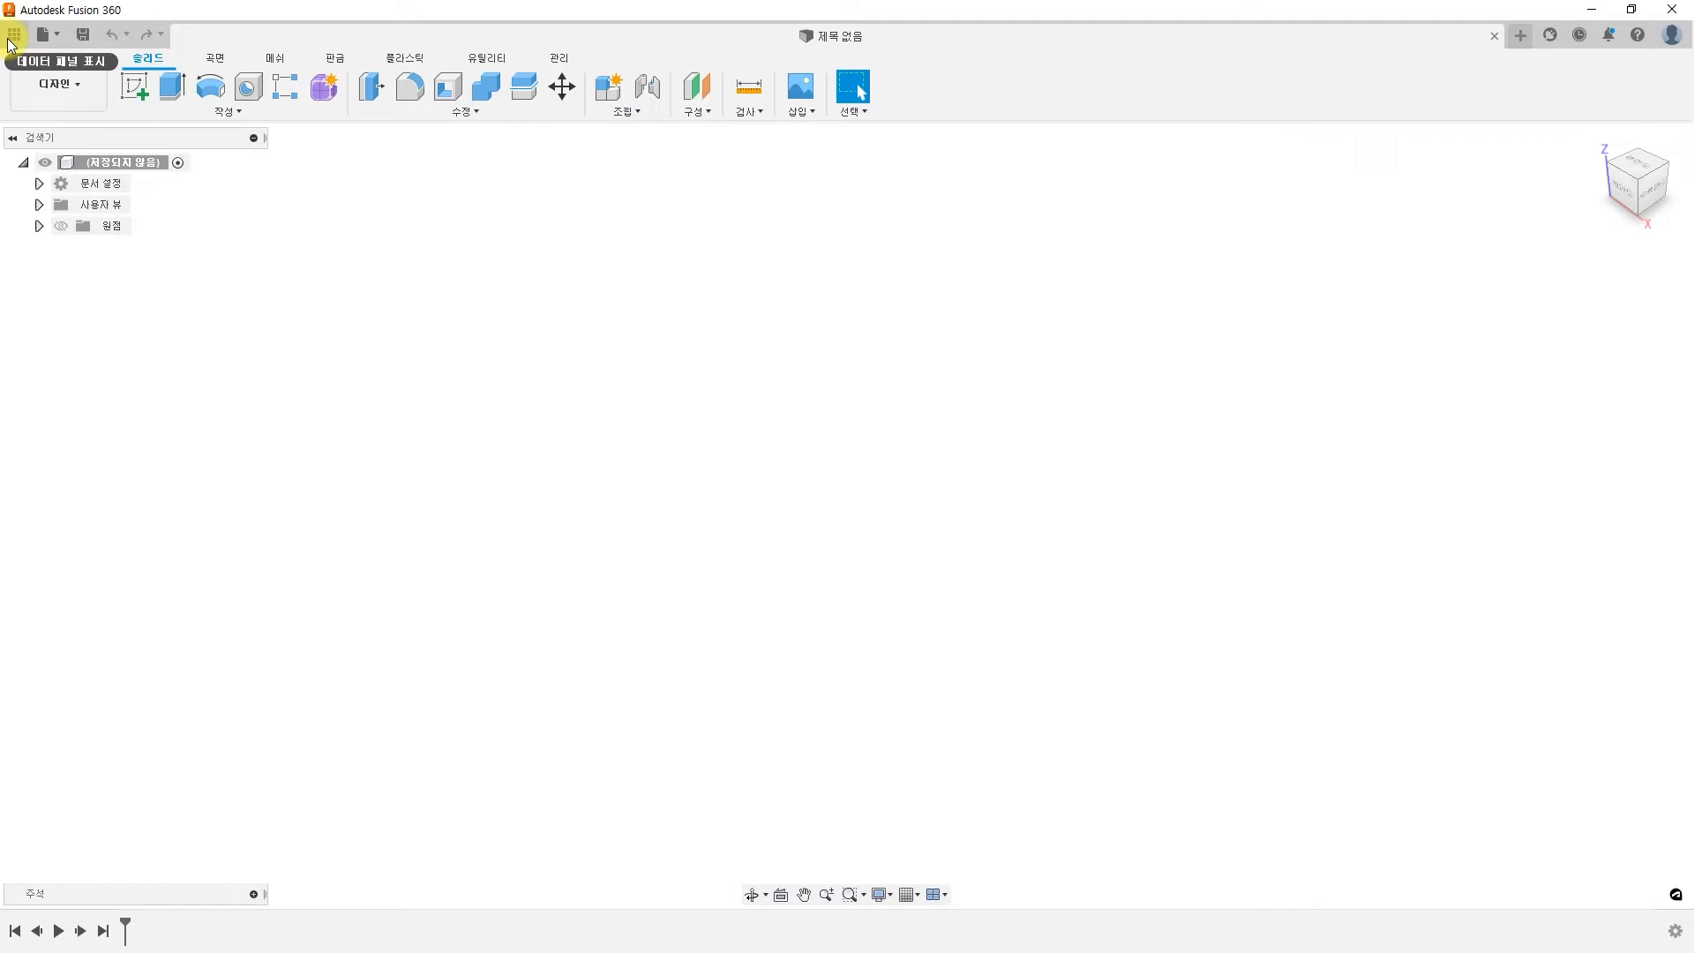
Open the 돌출 연습 design from the 12차시 folder of the Fusion 360 기초 강좌 project, and close it again
{"action": "left_click", "coordinate": [11, 38]}
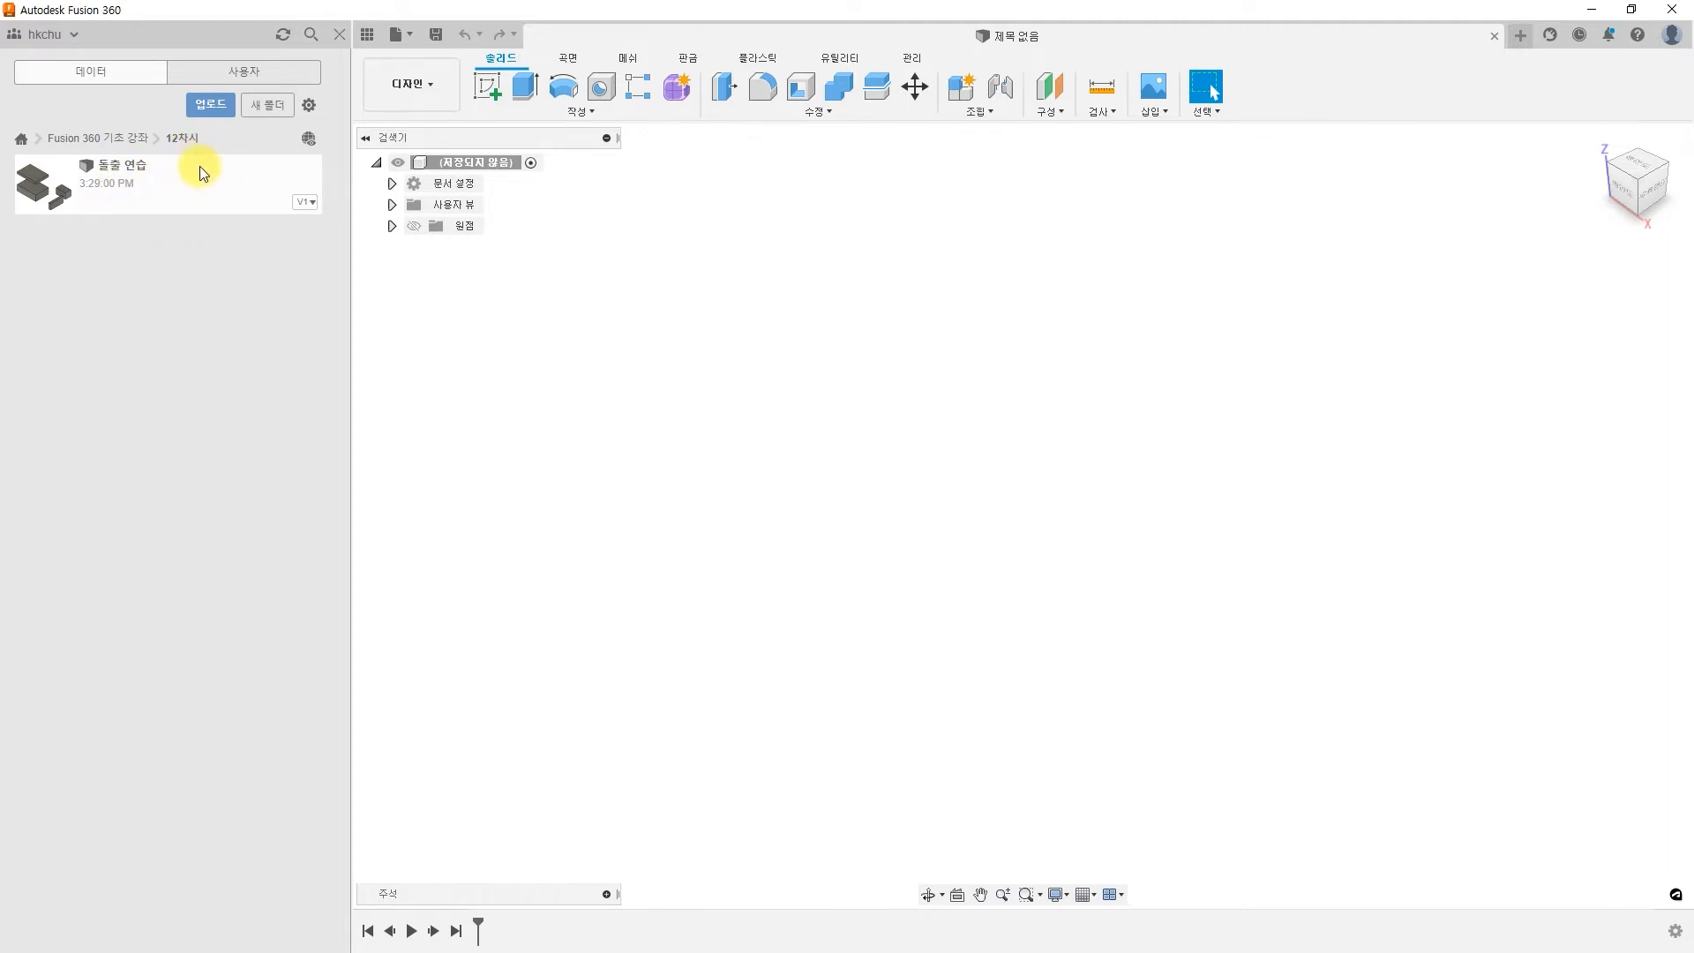
{"action": "left_click", "coordinate": [21, 139]}
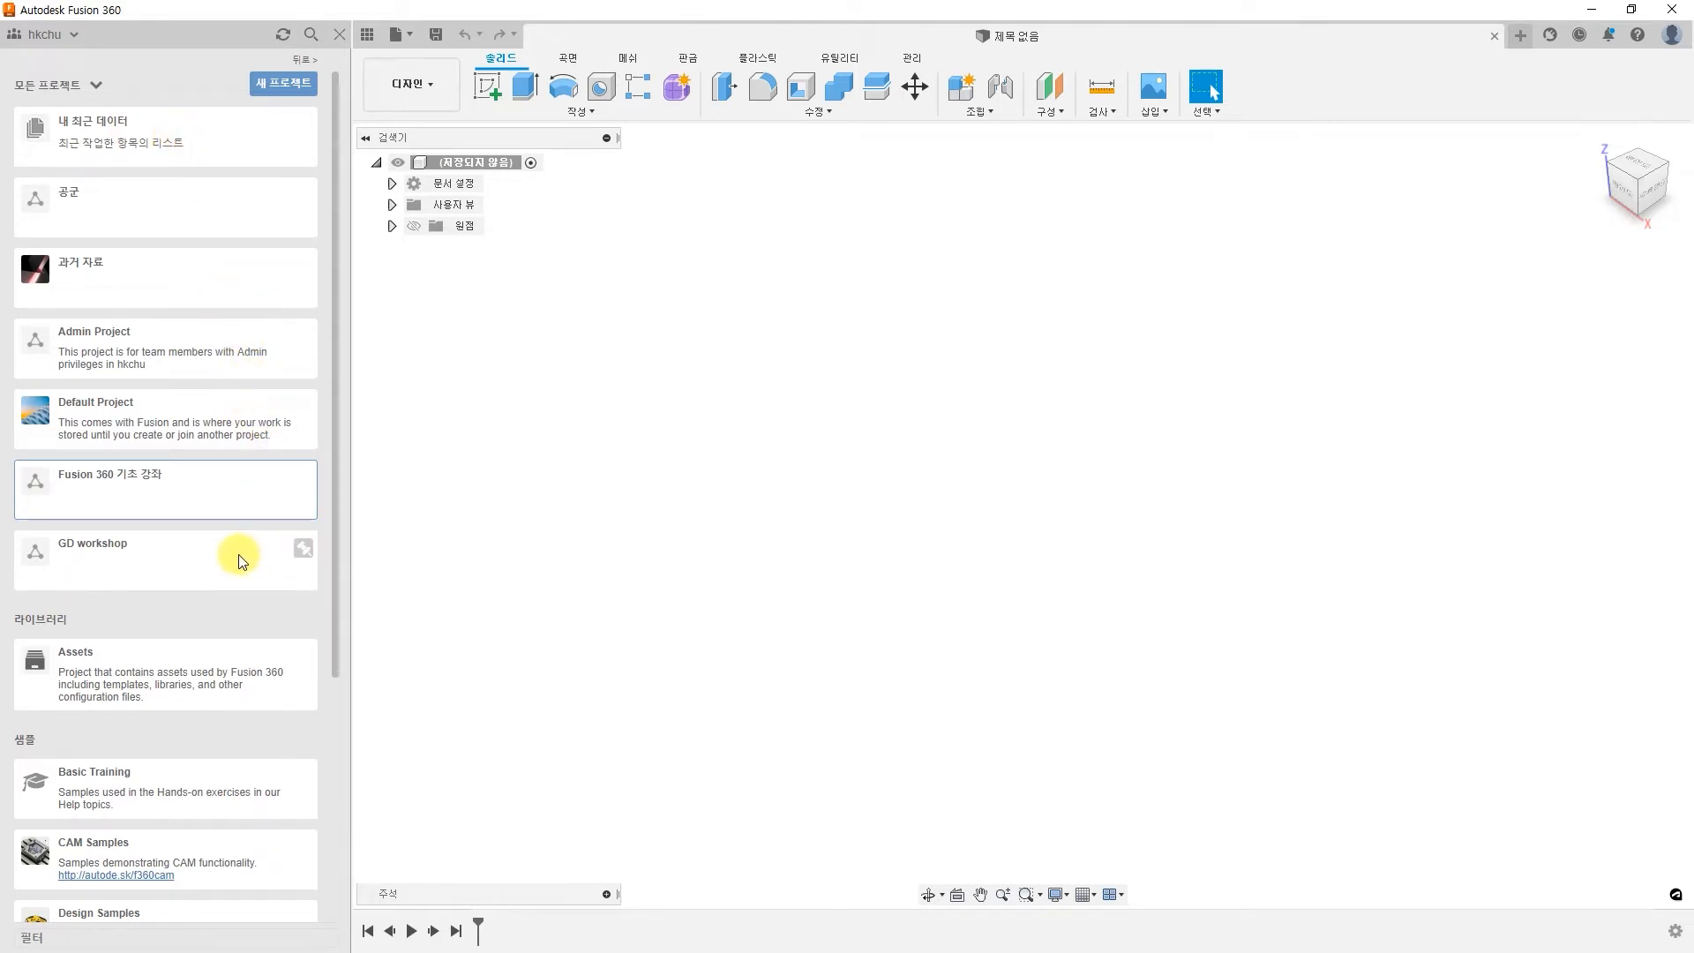
{"action": "left_click", "coordinate": [173, 493]}
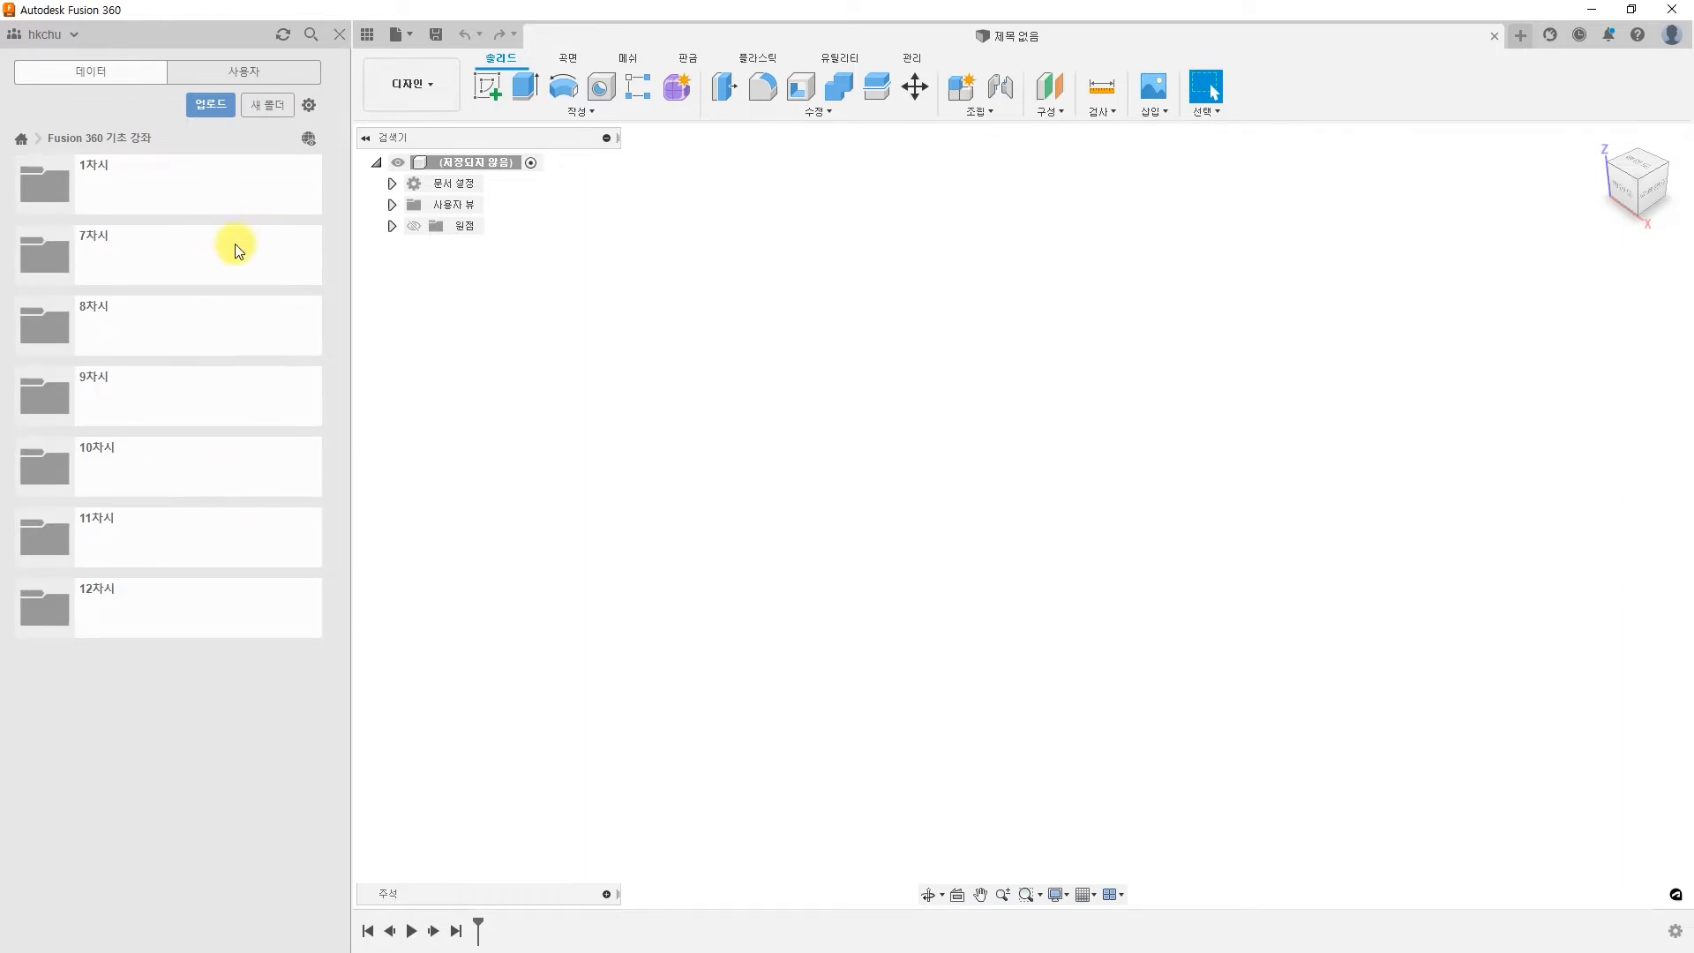
{"action": "left_click", "coordinate": [189, 602]}
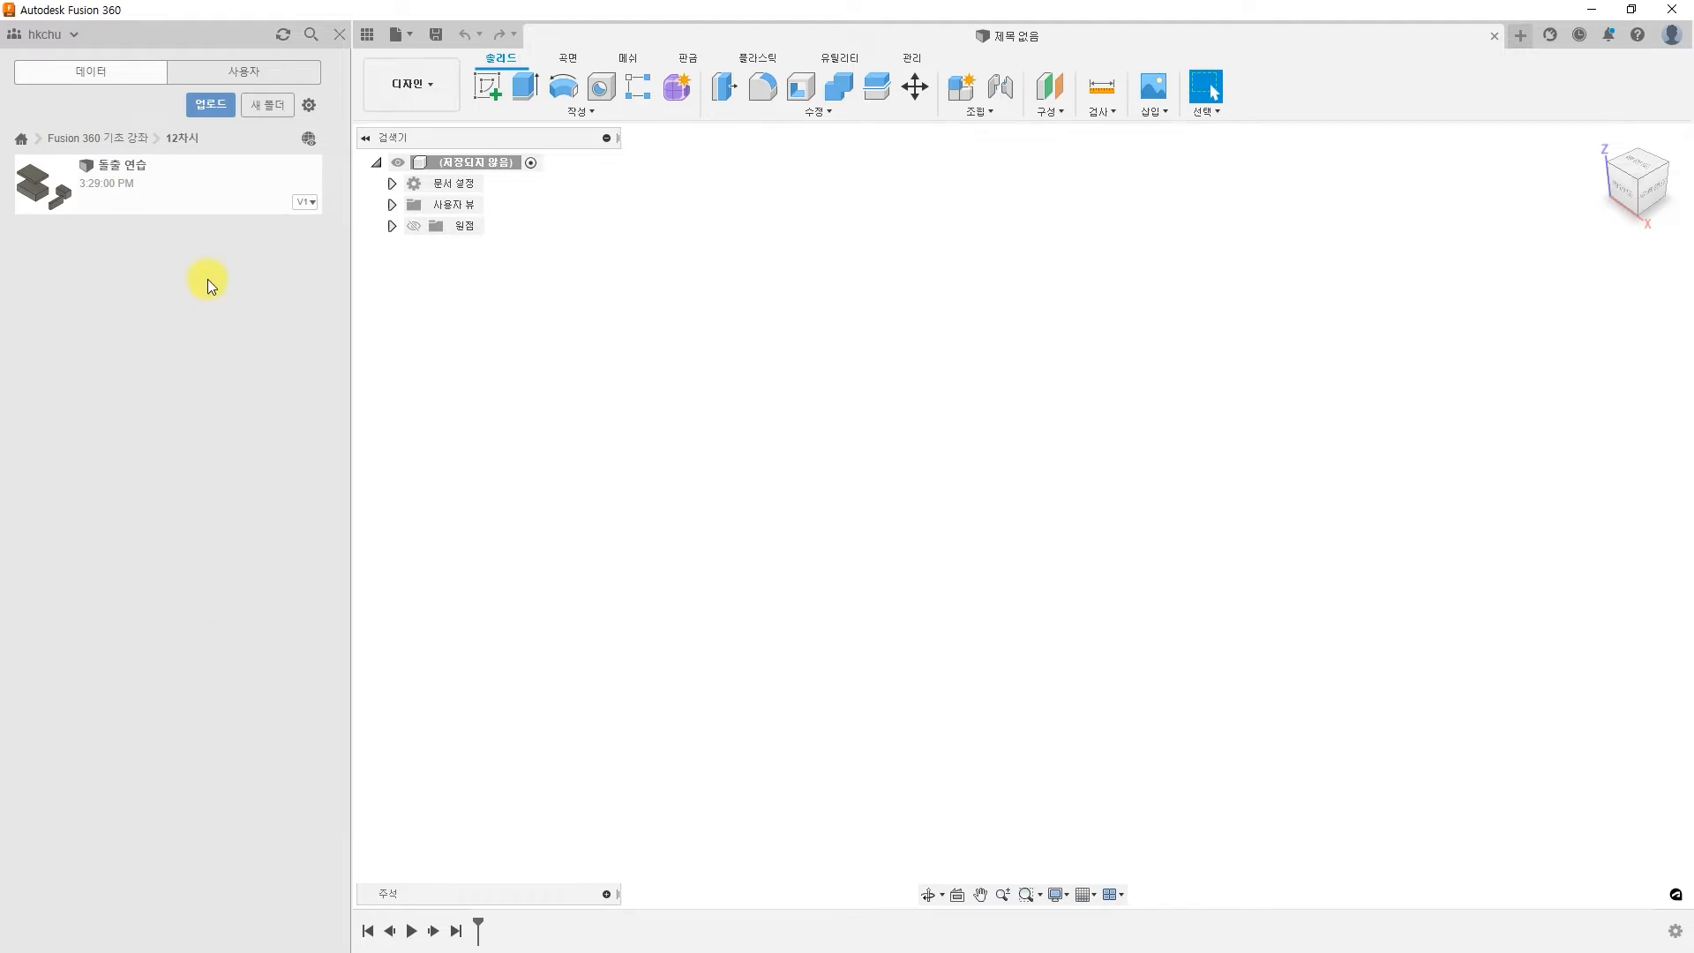
{"action": "double_click", "coordinate": [174, 201]}
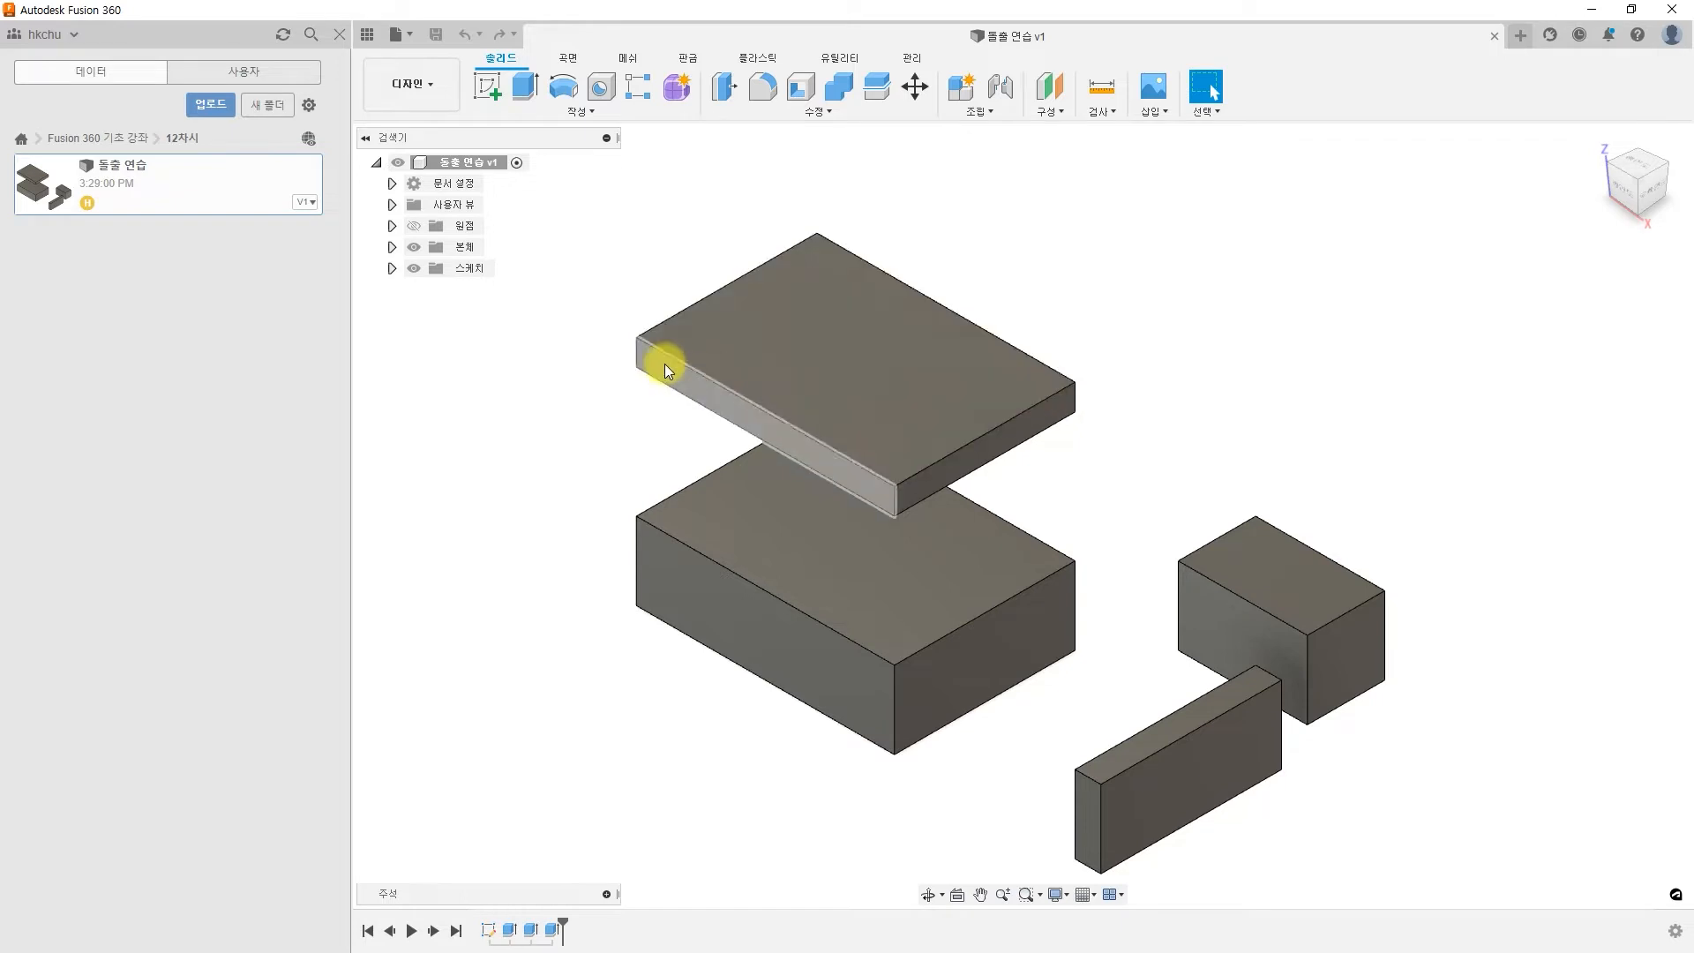
{"action": "left_click", "coordinate": [367, 35]}
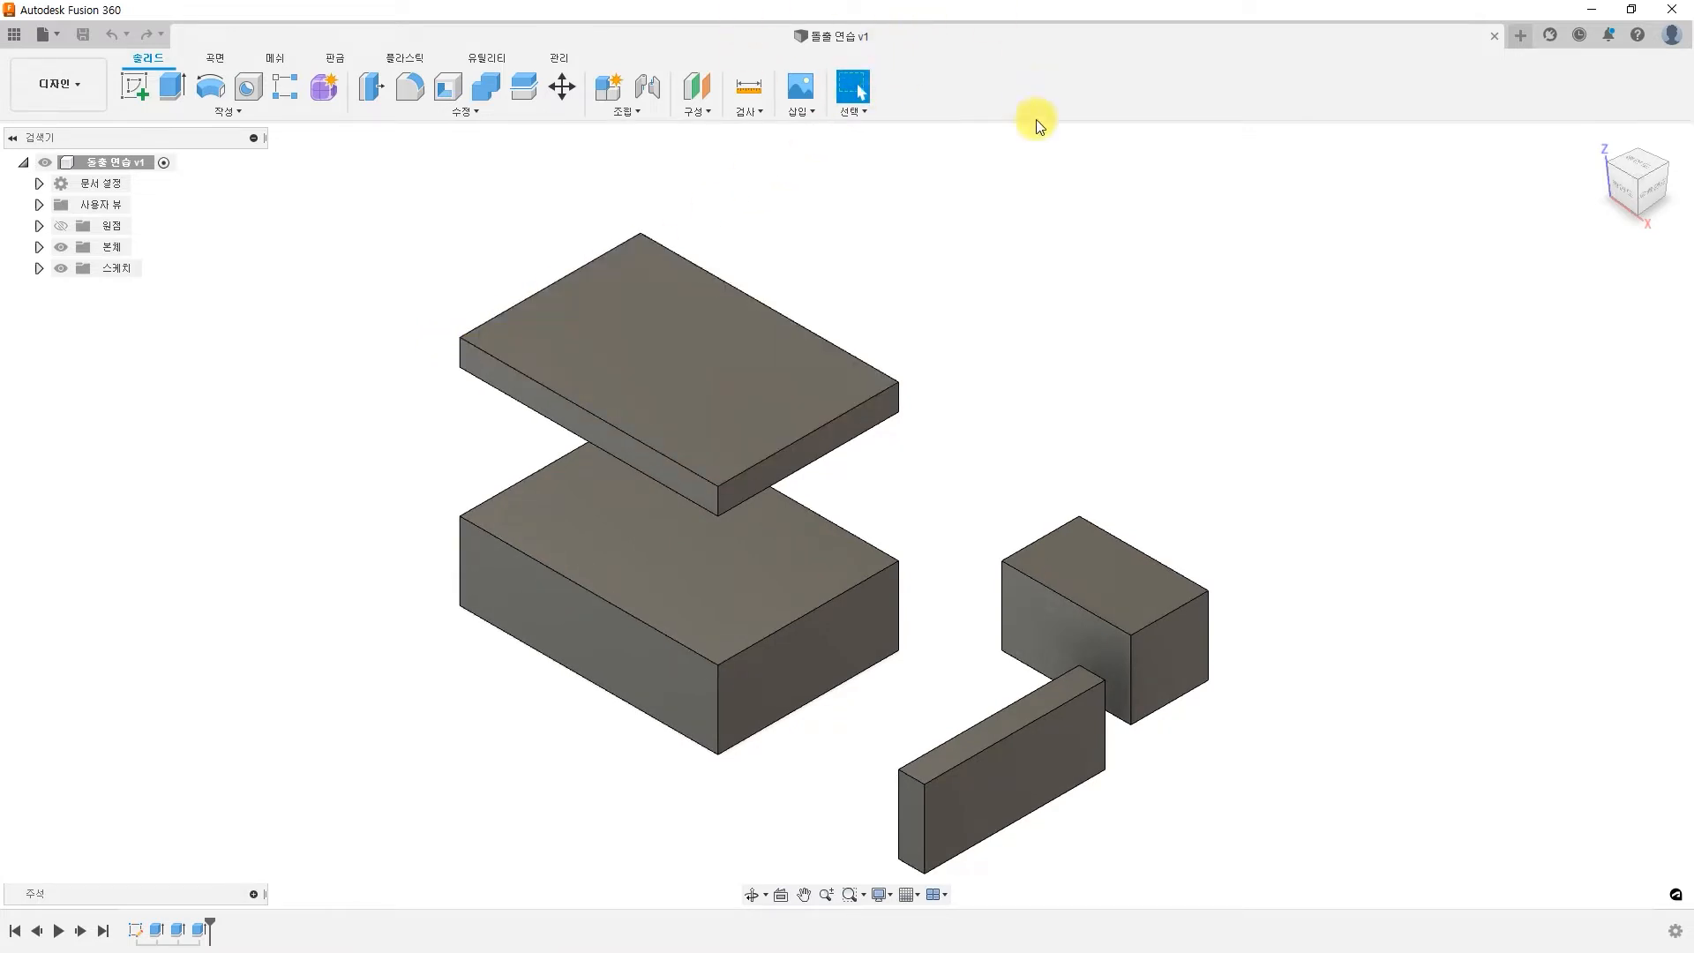
{"action": "left_click", "coordinate": [1491, 37]}
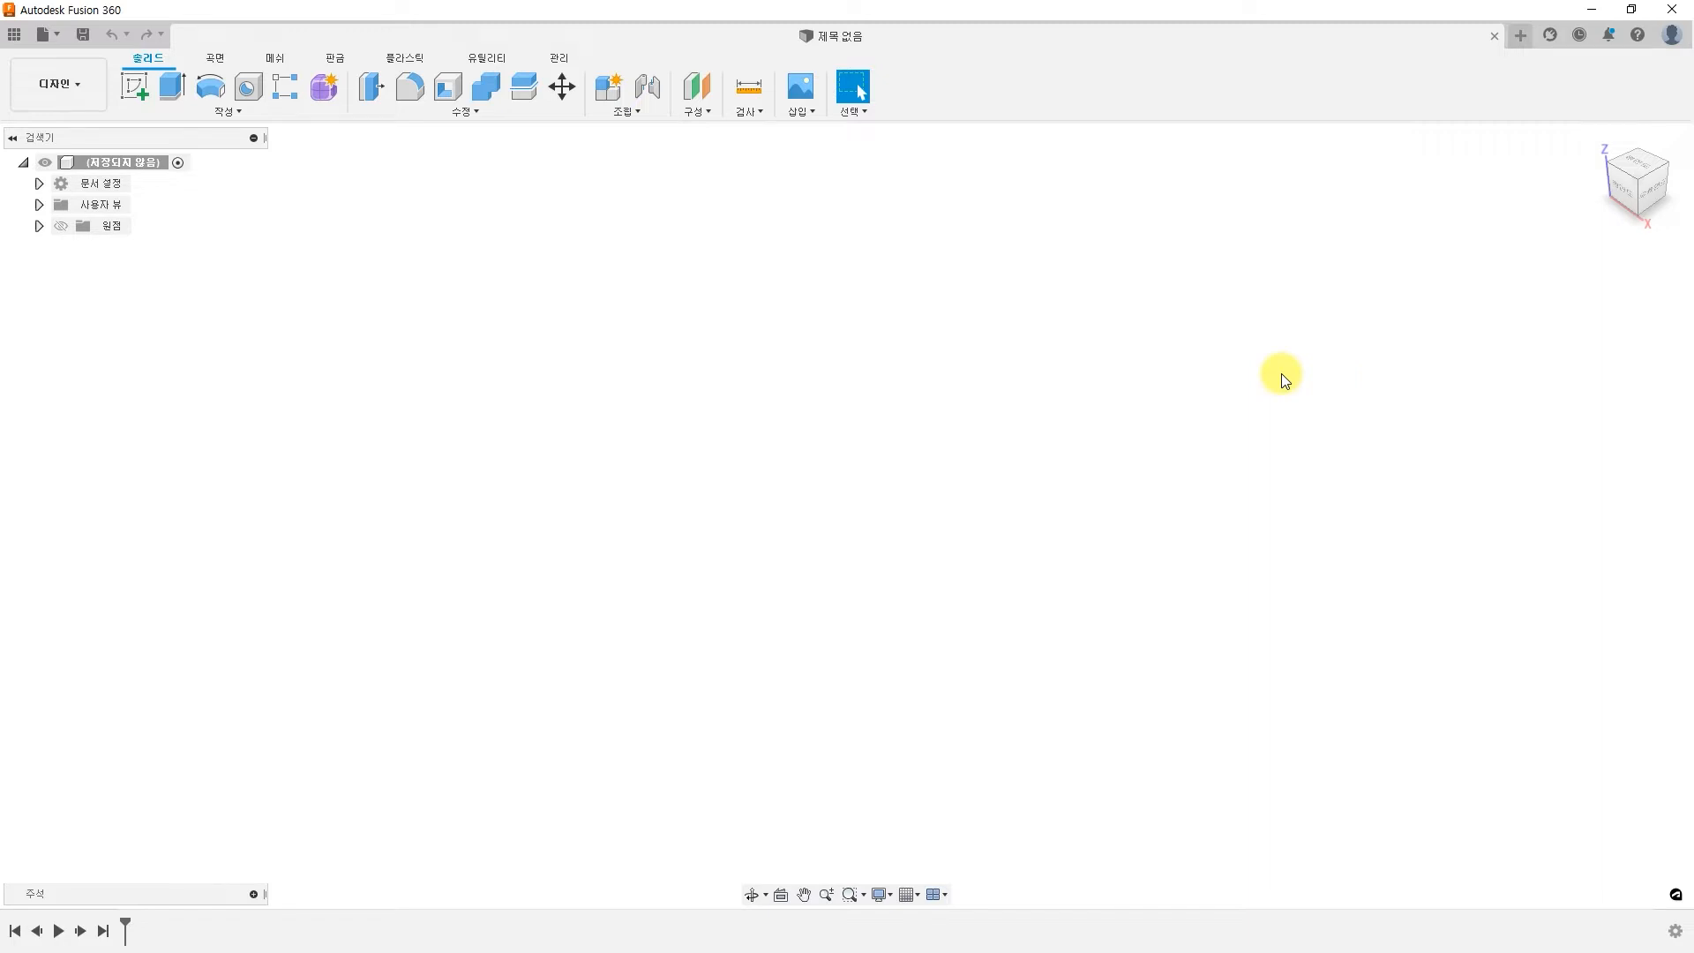
Use the Open command to load the 돌출 연습 design from the Fusion 360 기초 강좌 project's 12차시 folder
{"action": "left_click", "coordinate": [56, 37]}
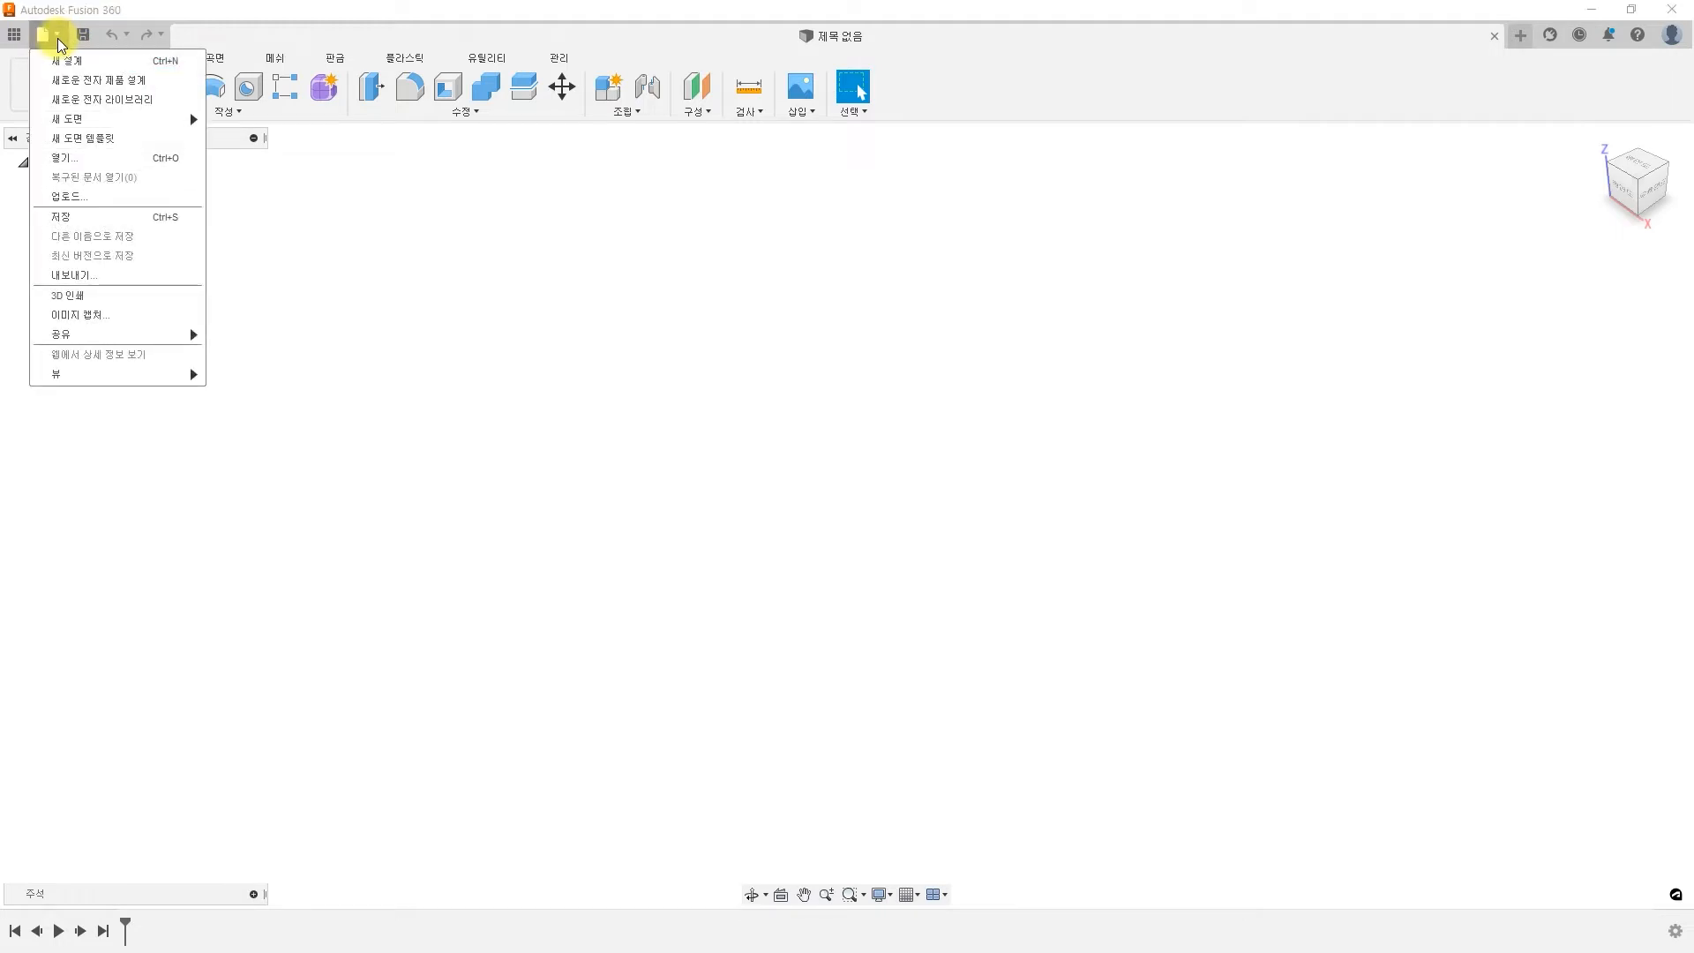
{"action": "left_click", "coordinate": [128, 163]}
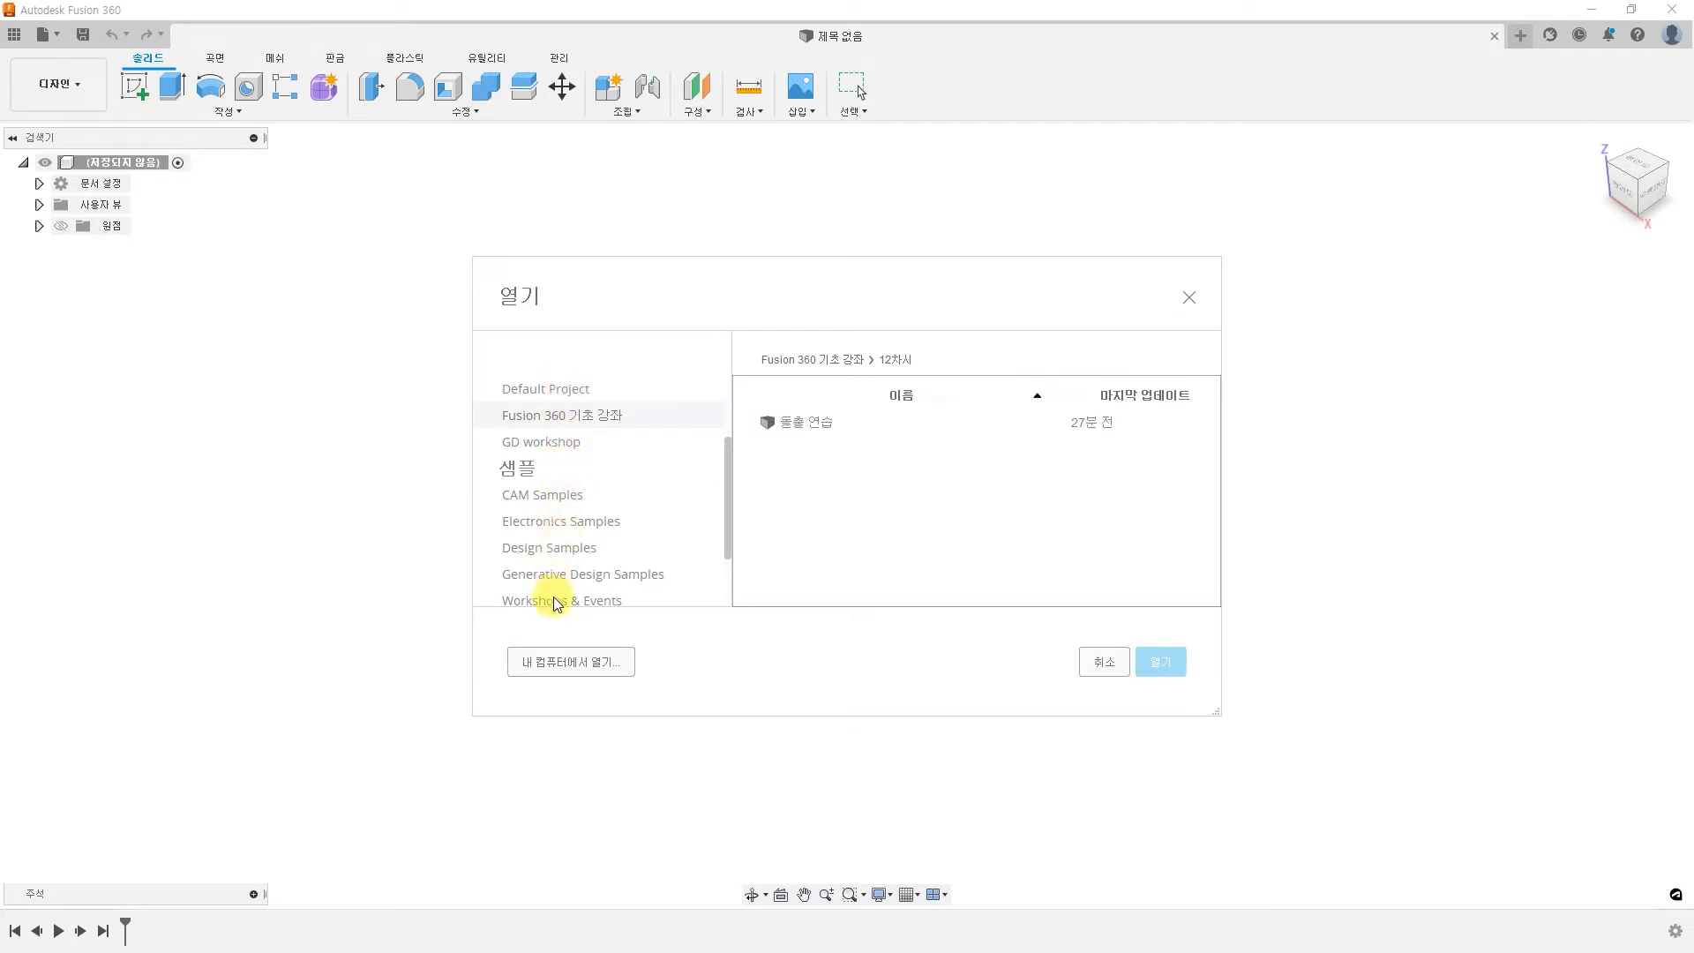
{"action": "left_click", "coordinate": [561, 393]}
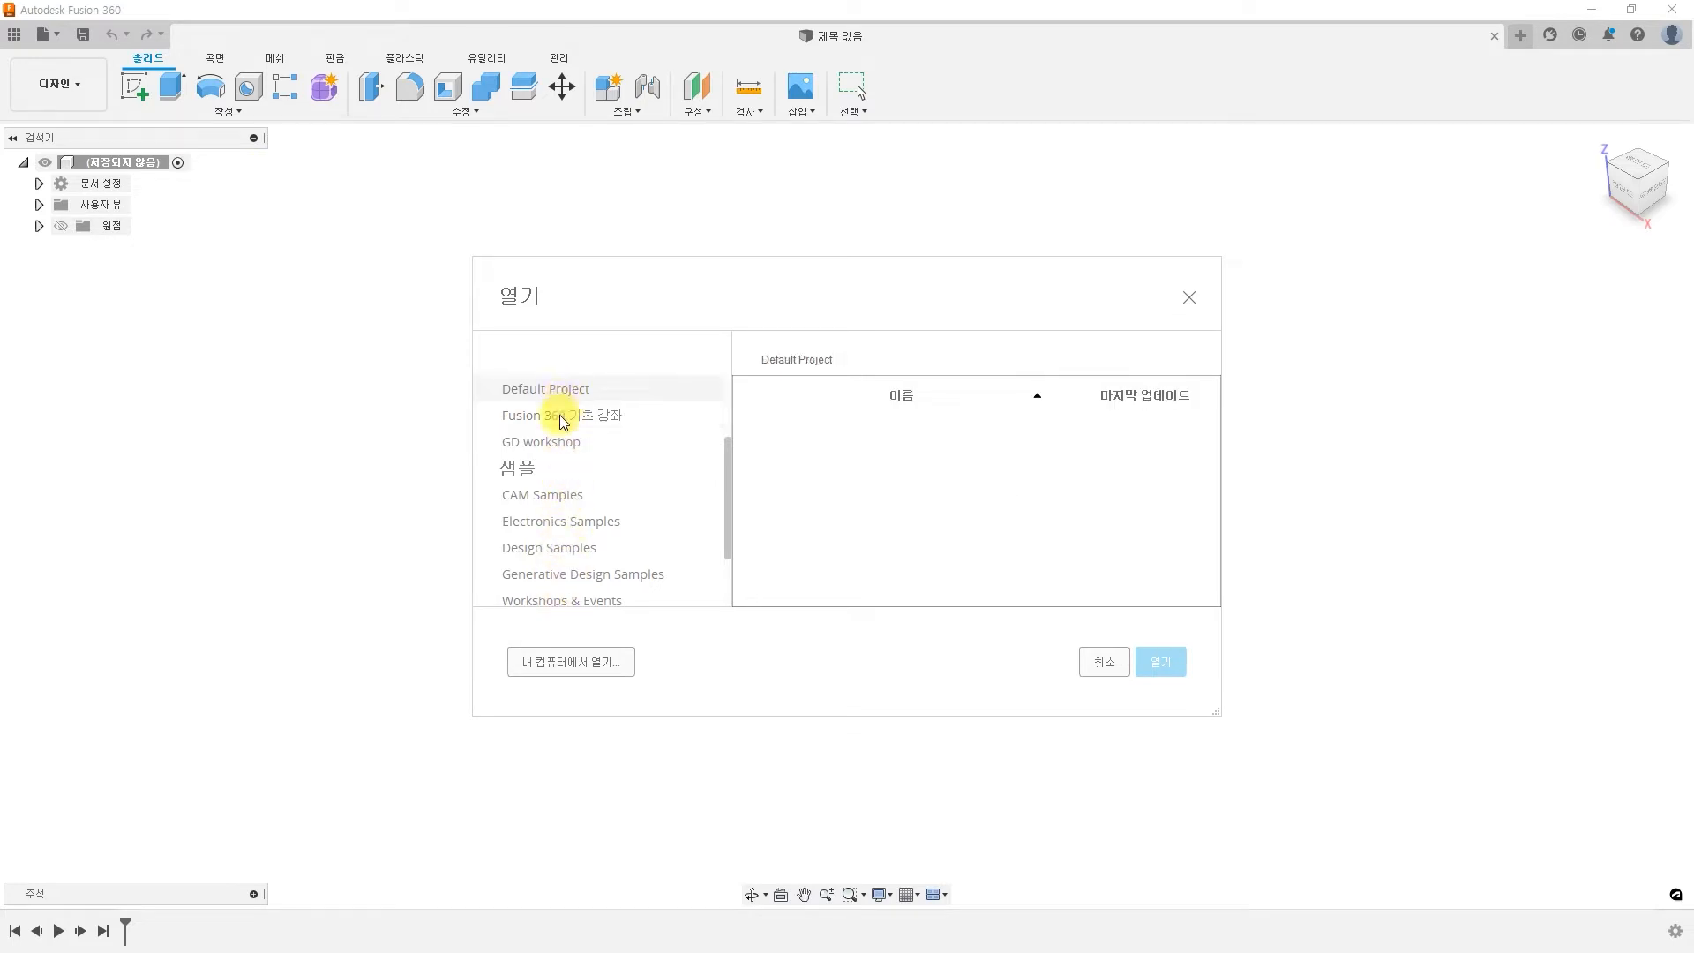
{"action": "left_click", "coordinate": [560, 415]}
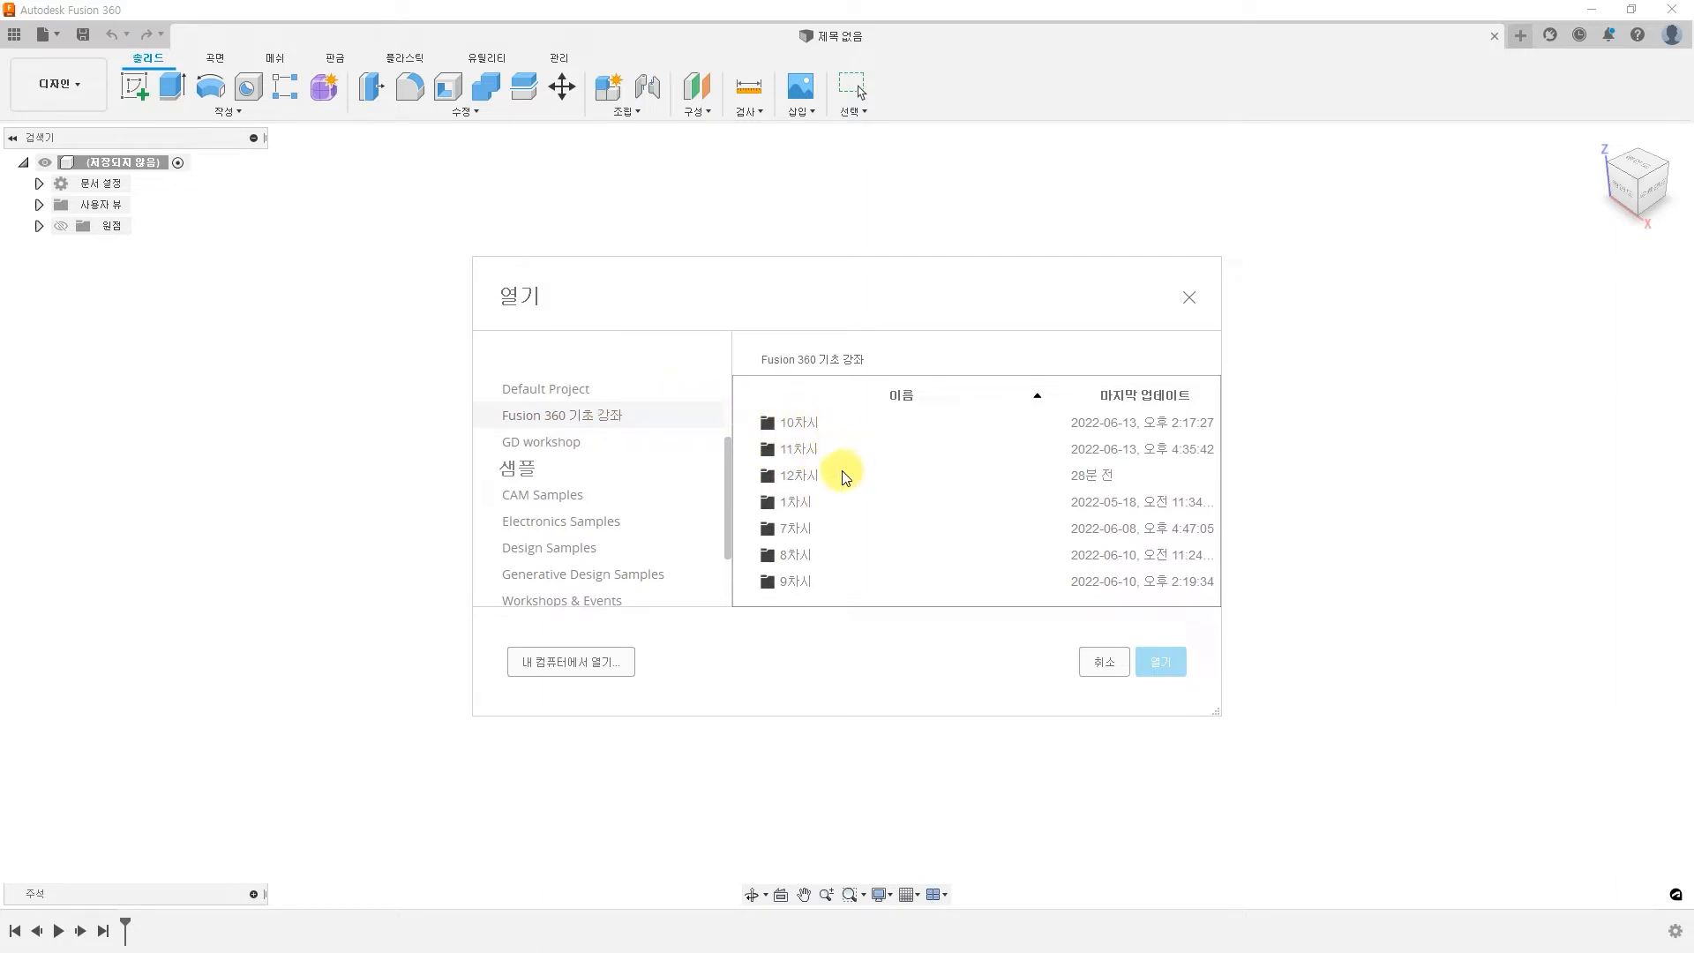
{"action": "double_click", "coordinate": [805, 476]}
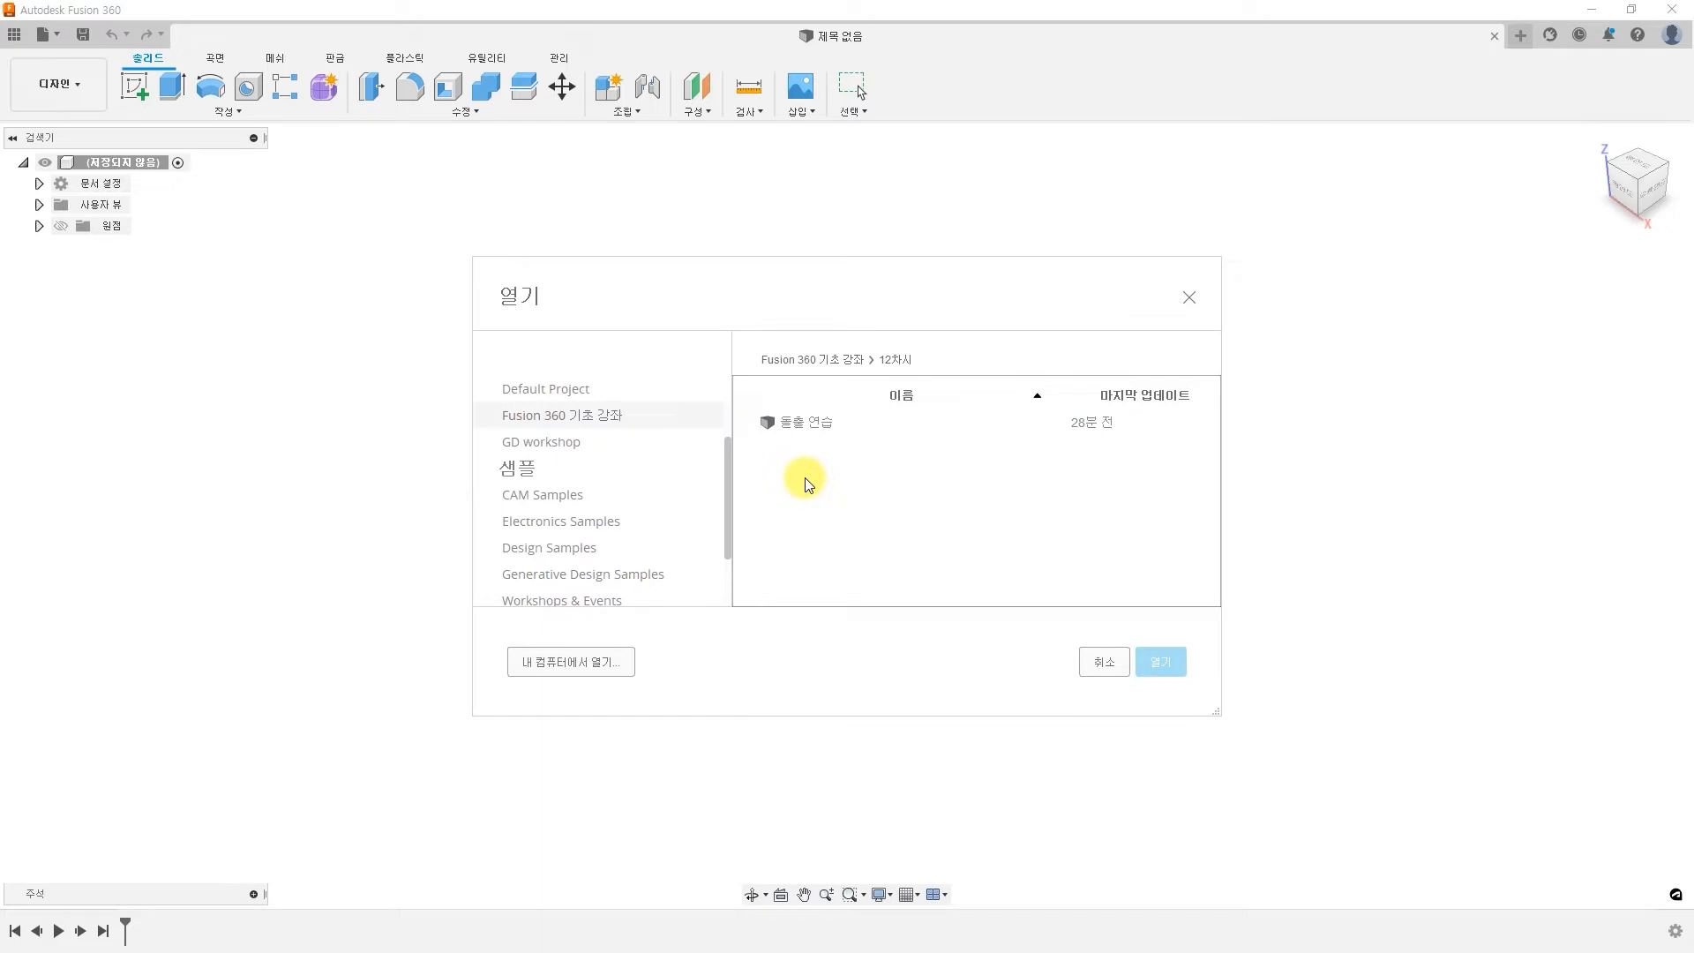
{"action": "left_click", "coordinate": [813, 422]}
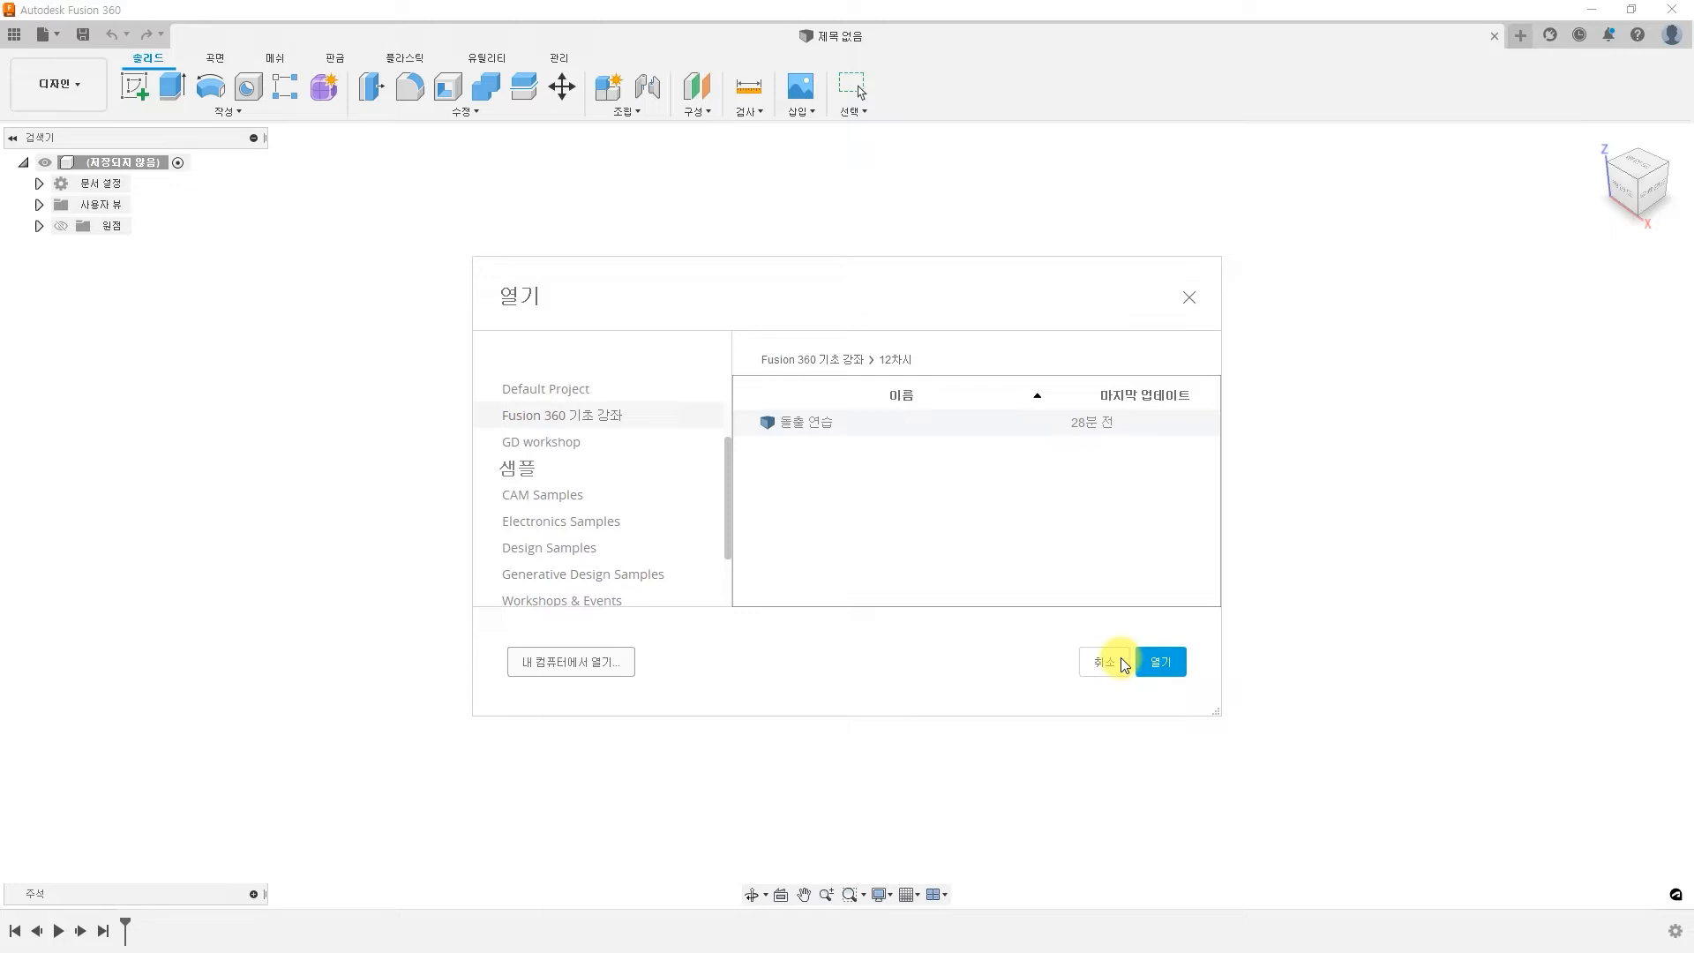
{"action": "left_click", "coordinate": [1158, 662]}
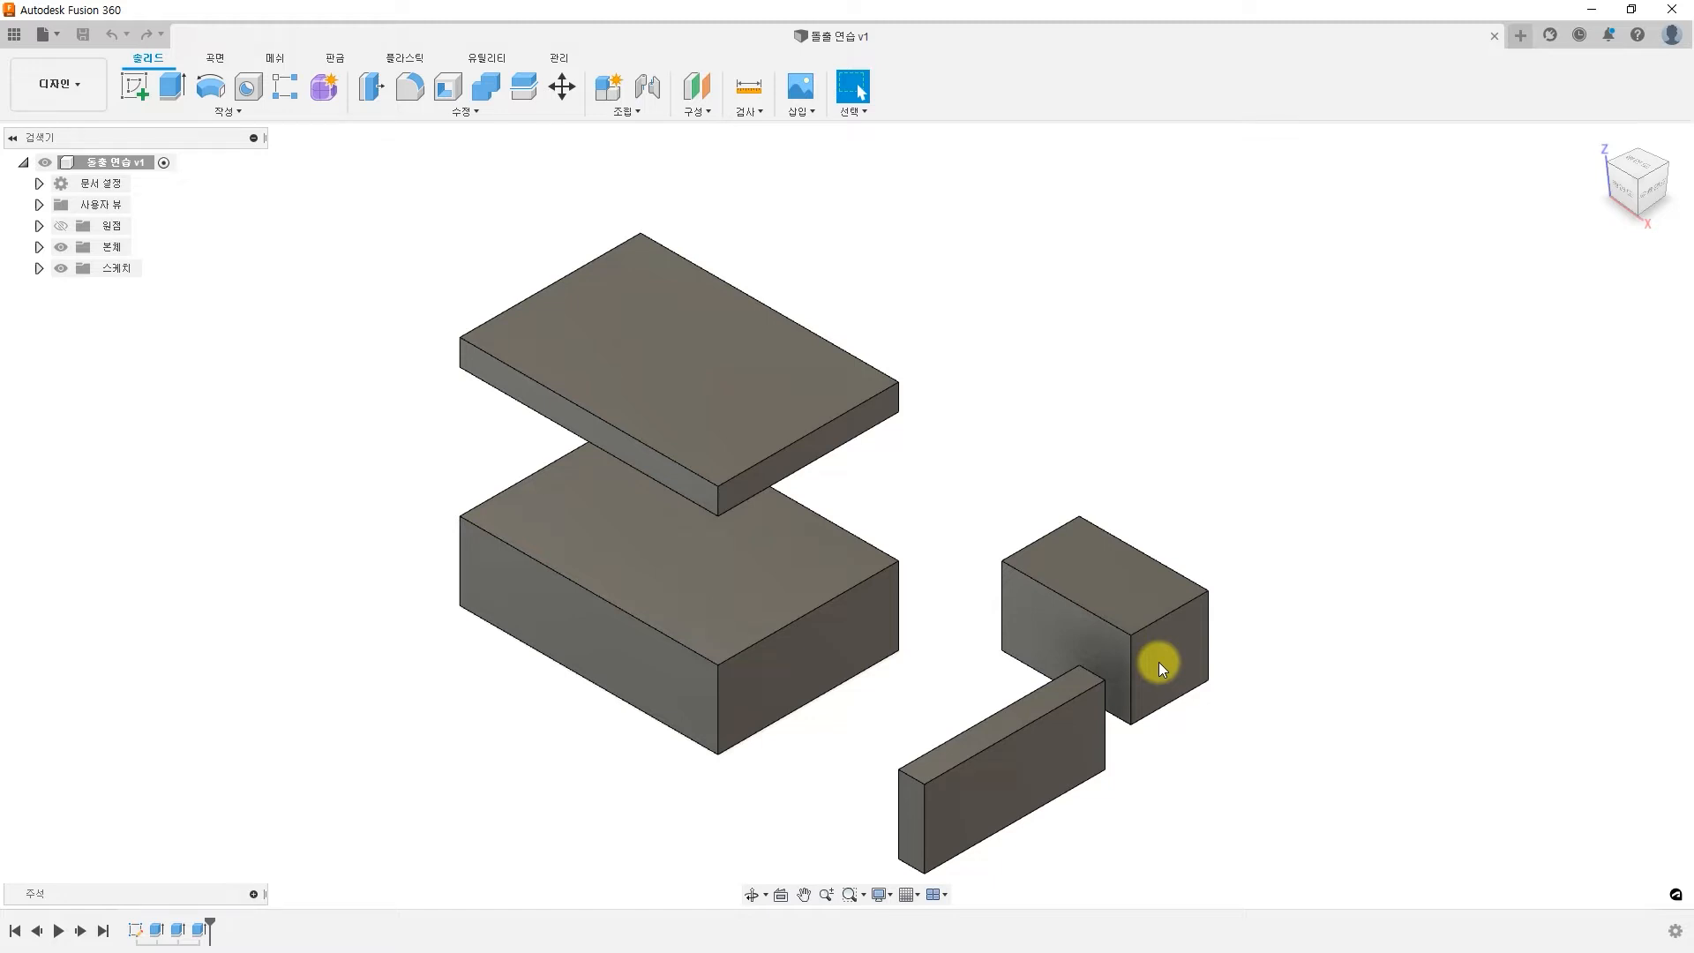
Browse the list of all cloud projects and samples, and close the list
{"action": "left_click", "coordinate": [10, 37]}
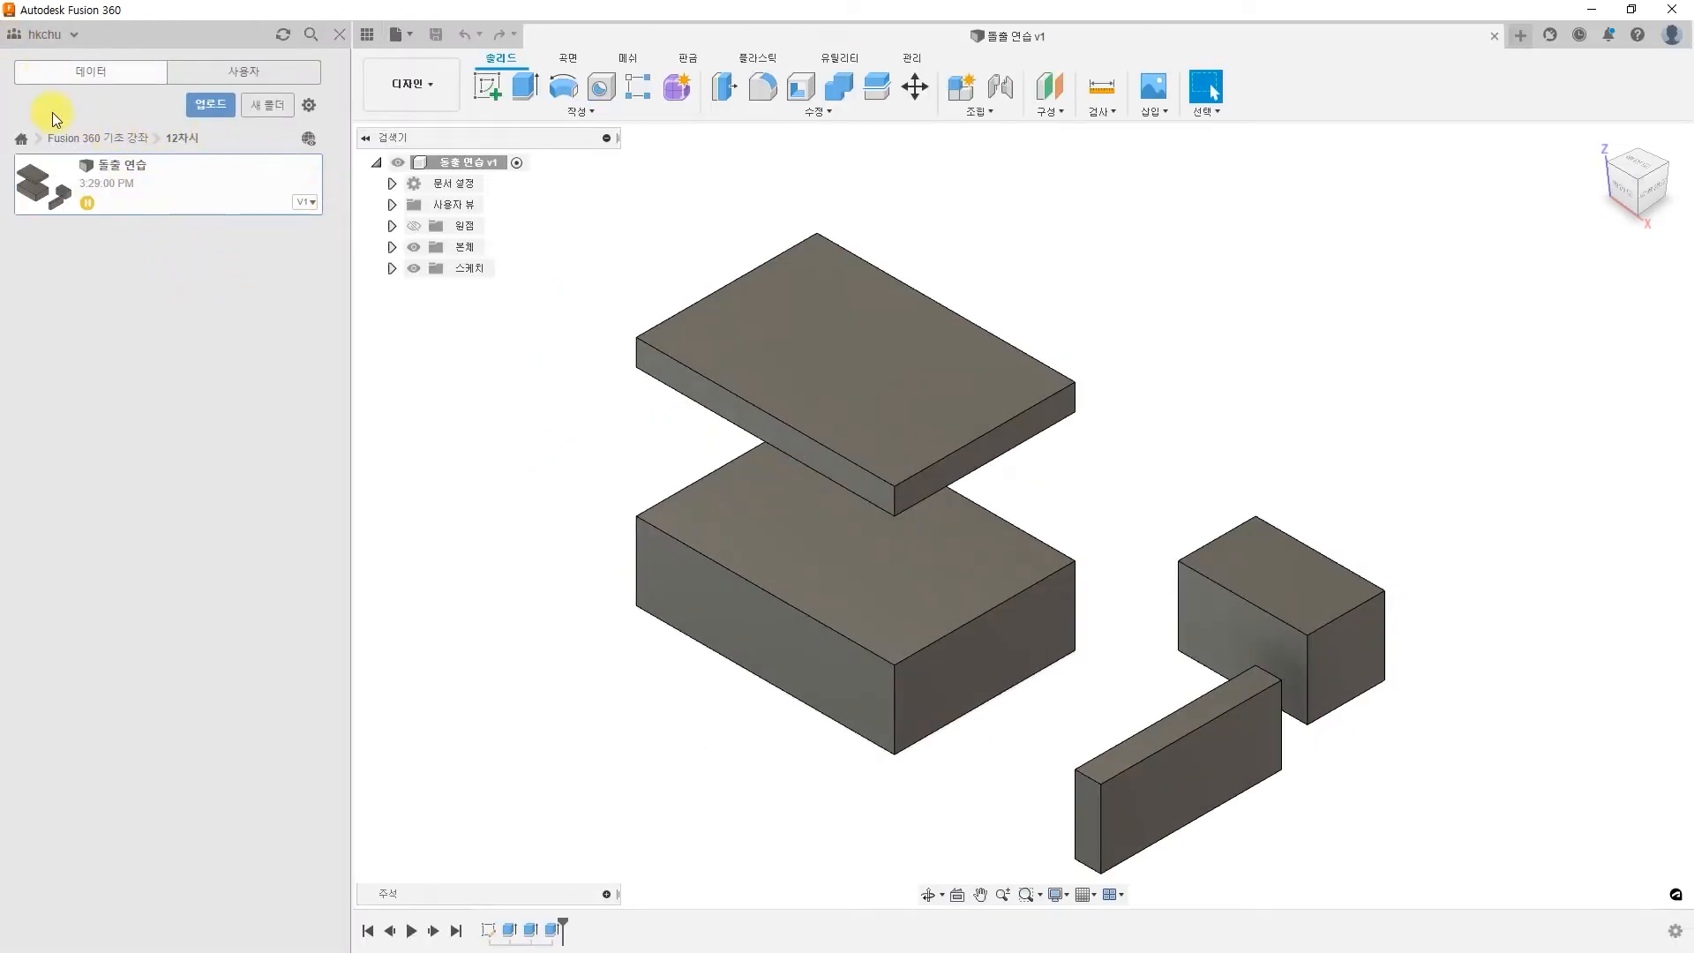
{"action": "left_click", "coordinate": [21, 139]}
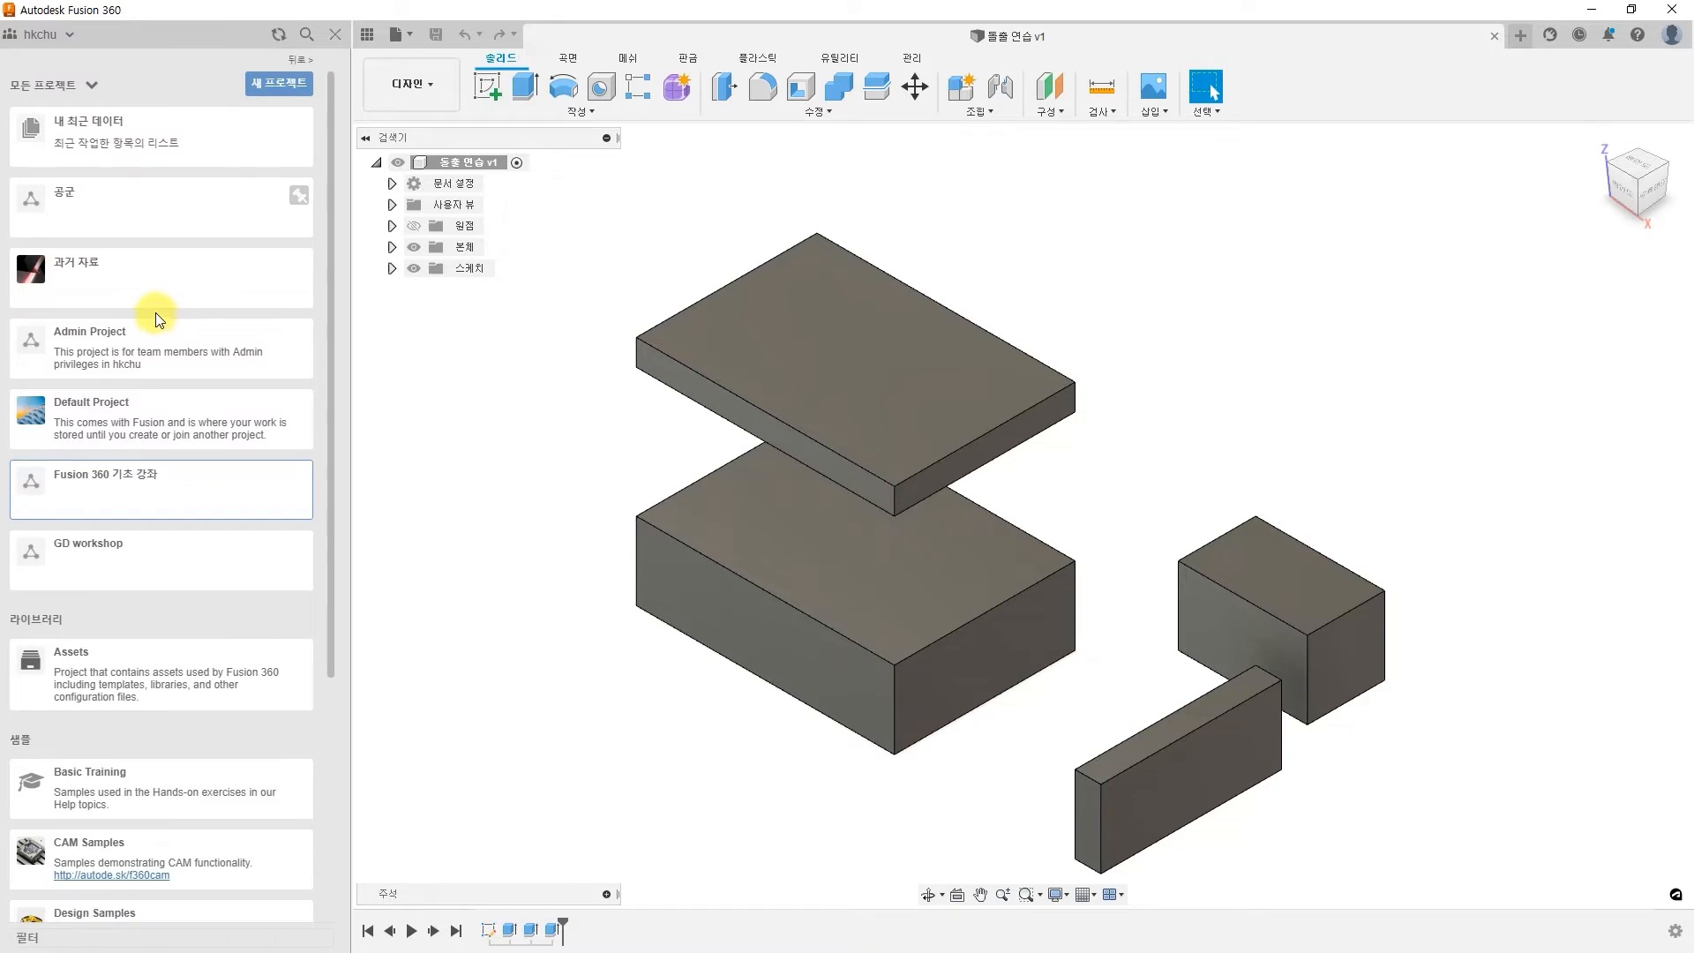
{"action": "scroll", "coordinate": [157, 314], "scroll_direction": "down", "scroll_amount": 4}
{"action": "scroll", "coordinate": [161, 333], "scroll_direction": "up", "scroll_amount": 4}
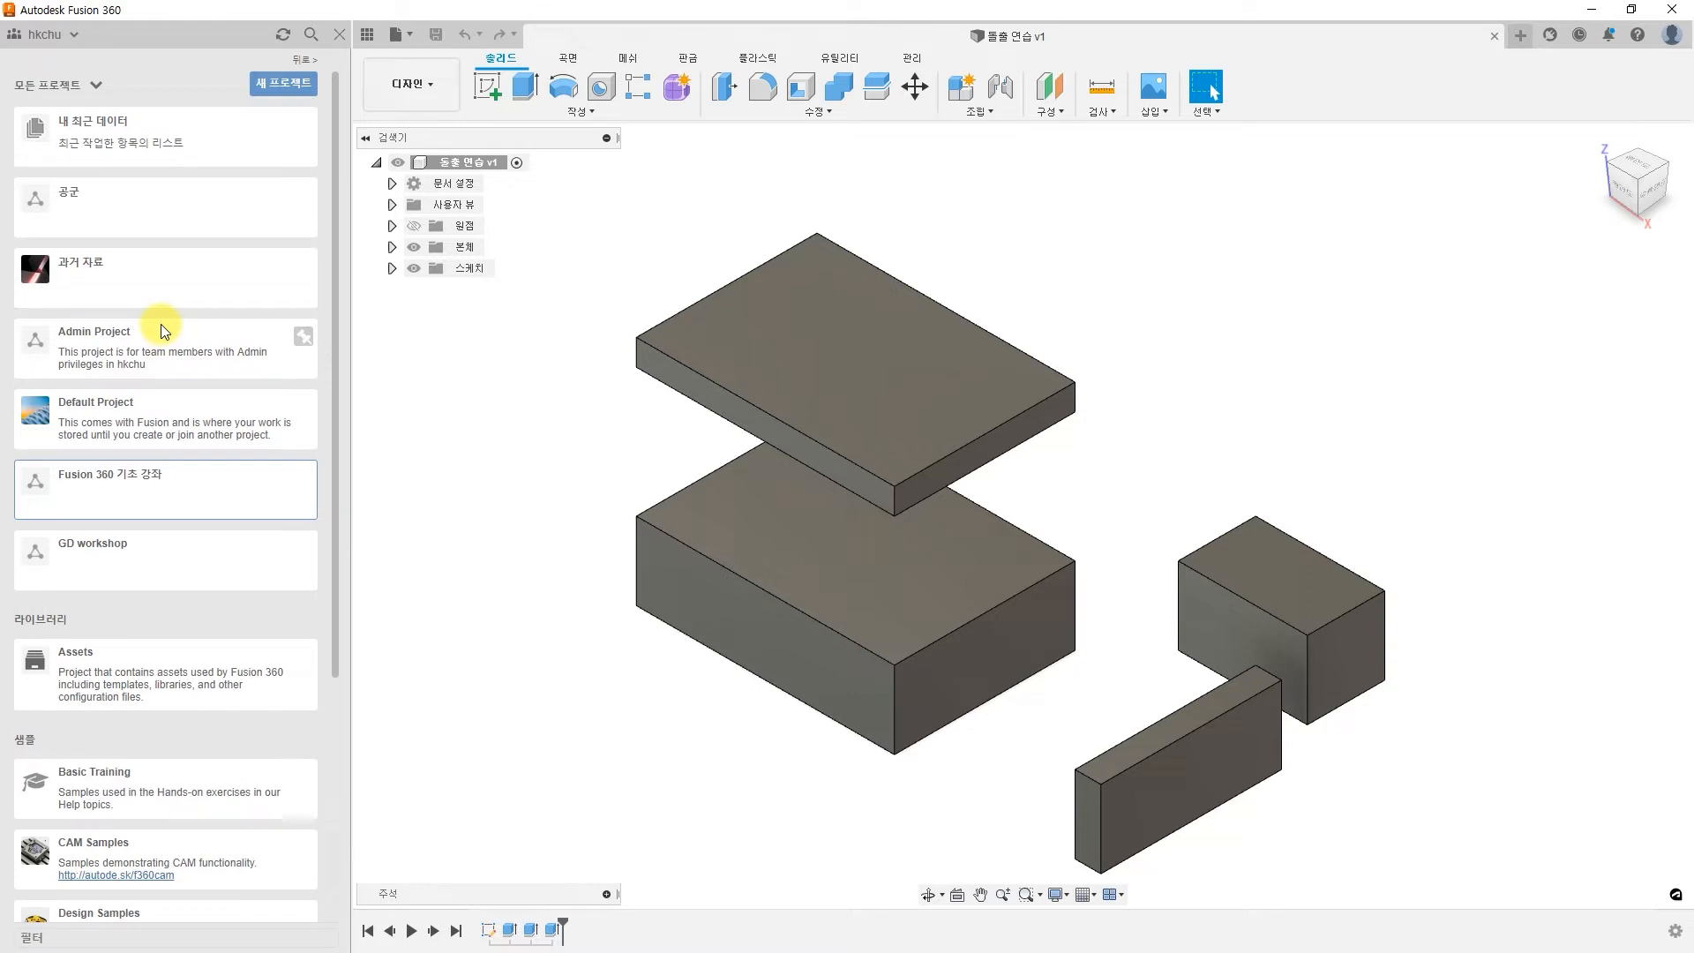
{"action": "left_click", "coordinate": [340, 33]}
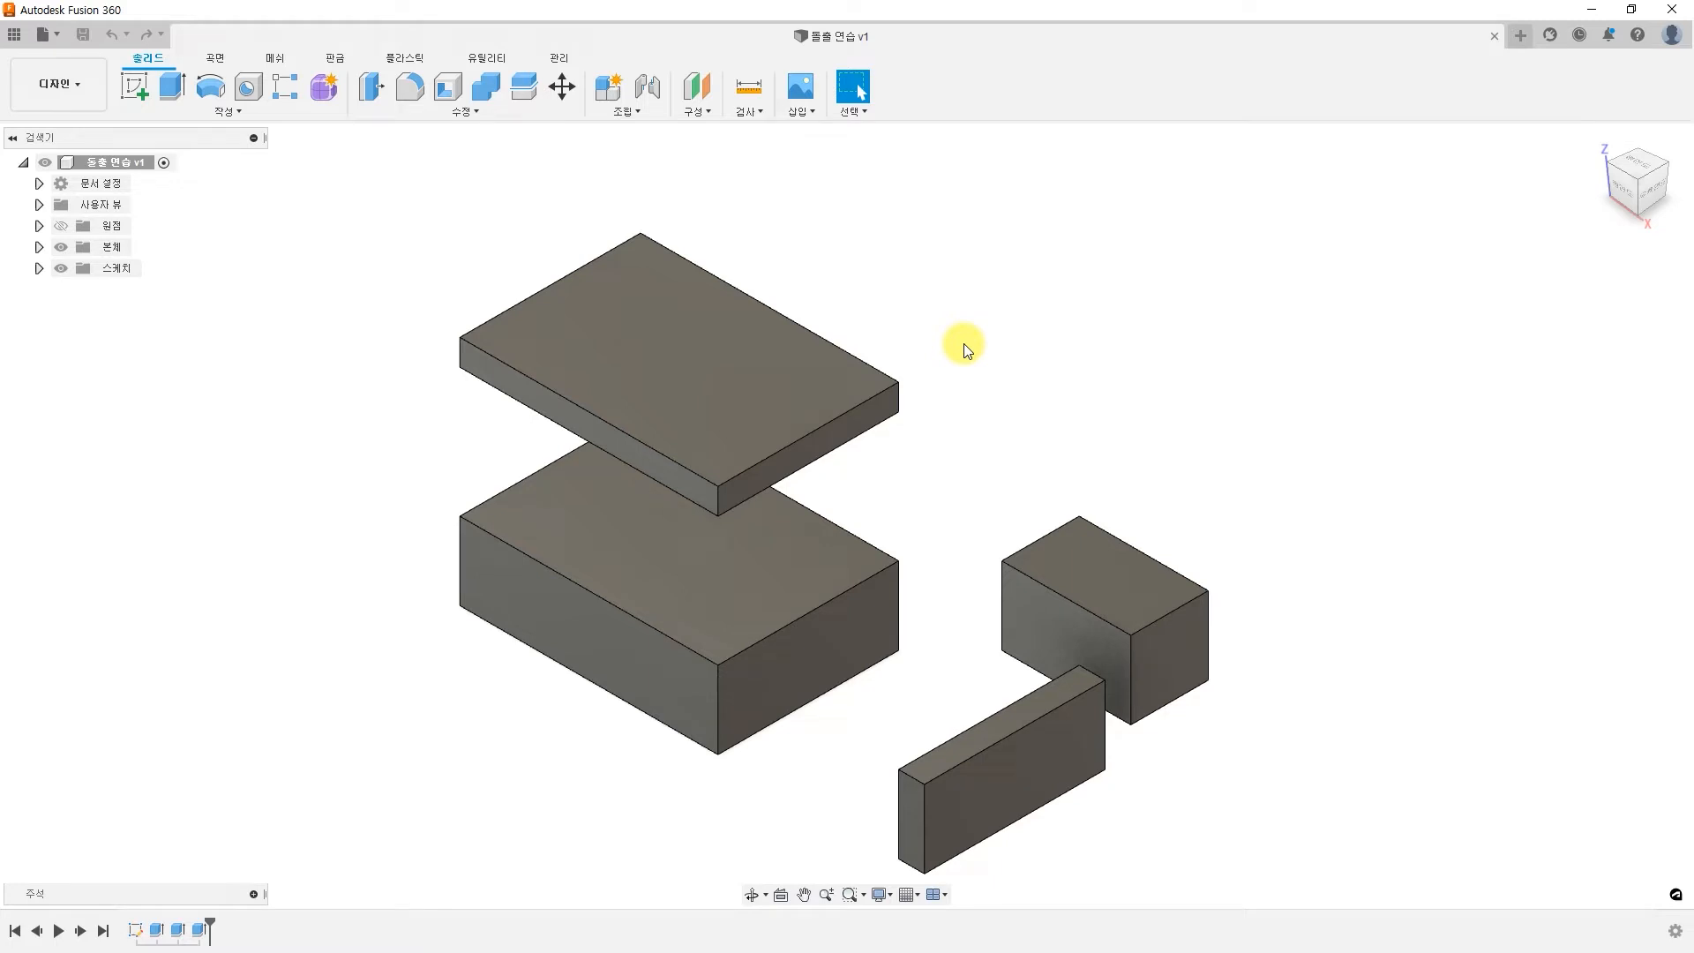
Open the local file 돌출 연습.f3d from the computer's desktop, and close that copy without saving it
{"action": "left_click", "coordinate": [55, 36]}
{"action": "left_click", "coordinate": [70, 158]}
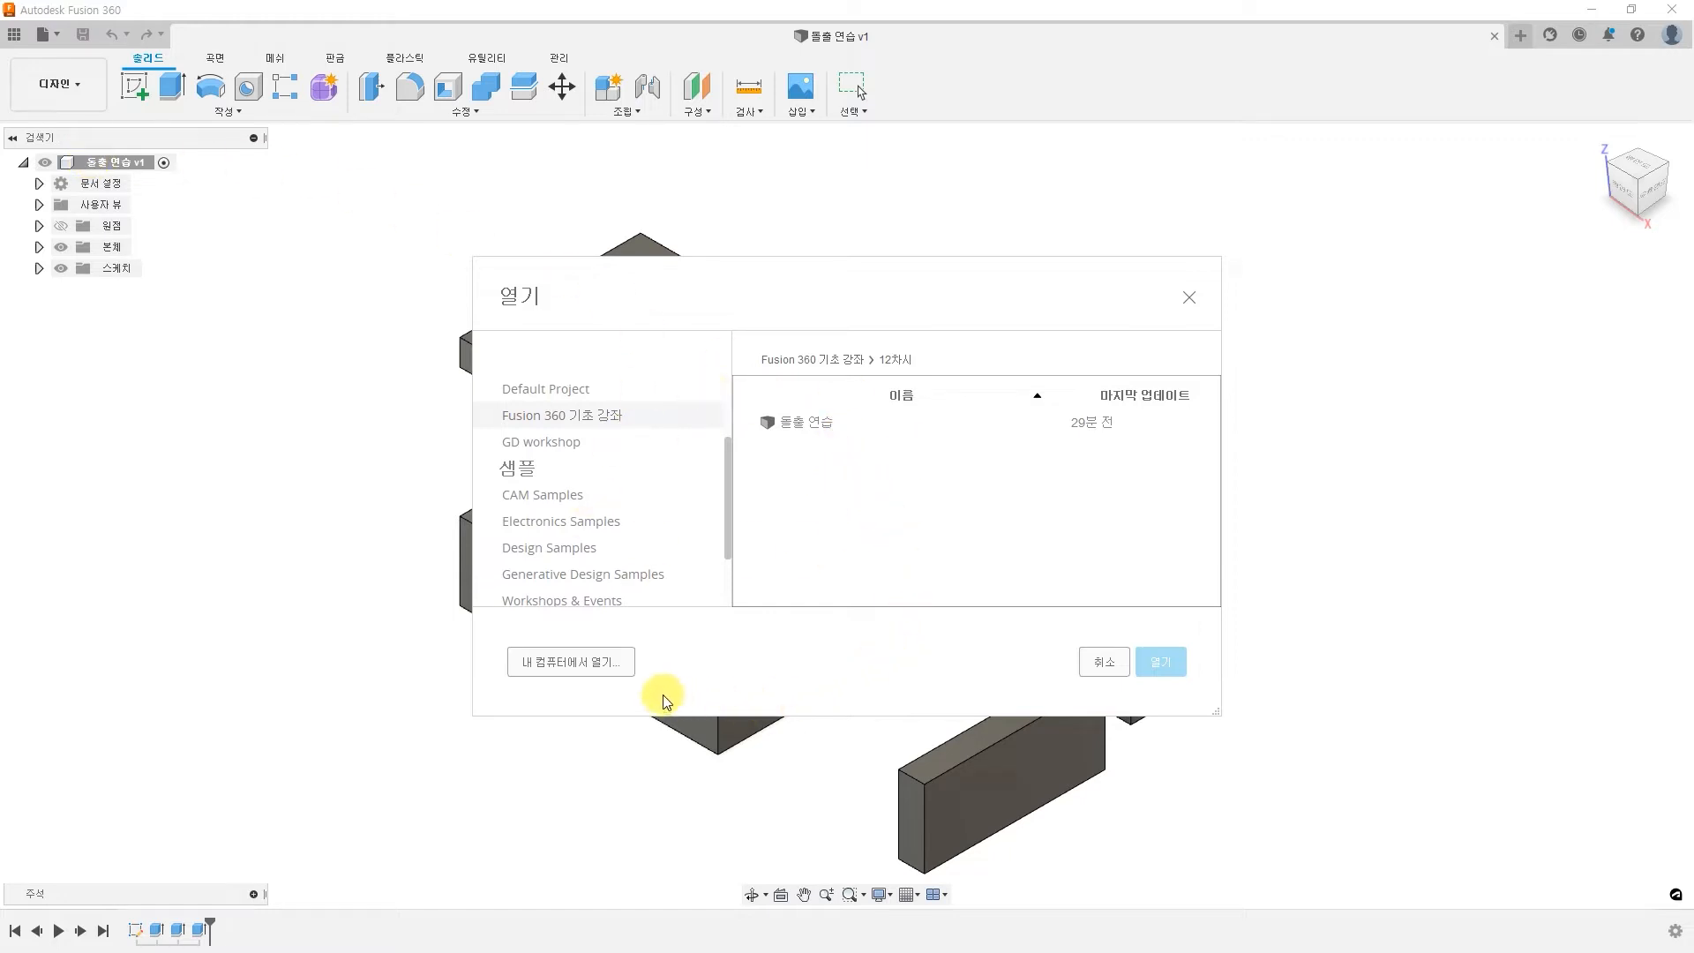
{"action": "left_click", "coordinate": [606, 663]}
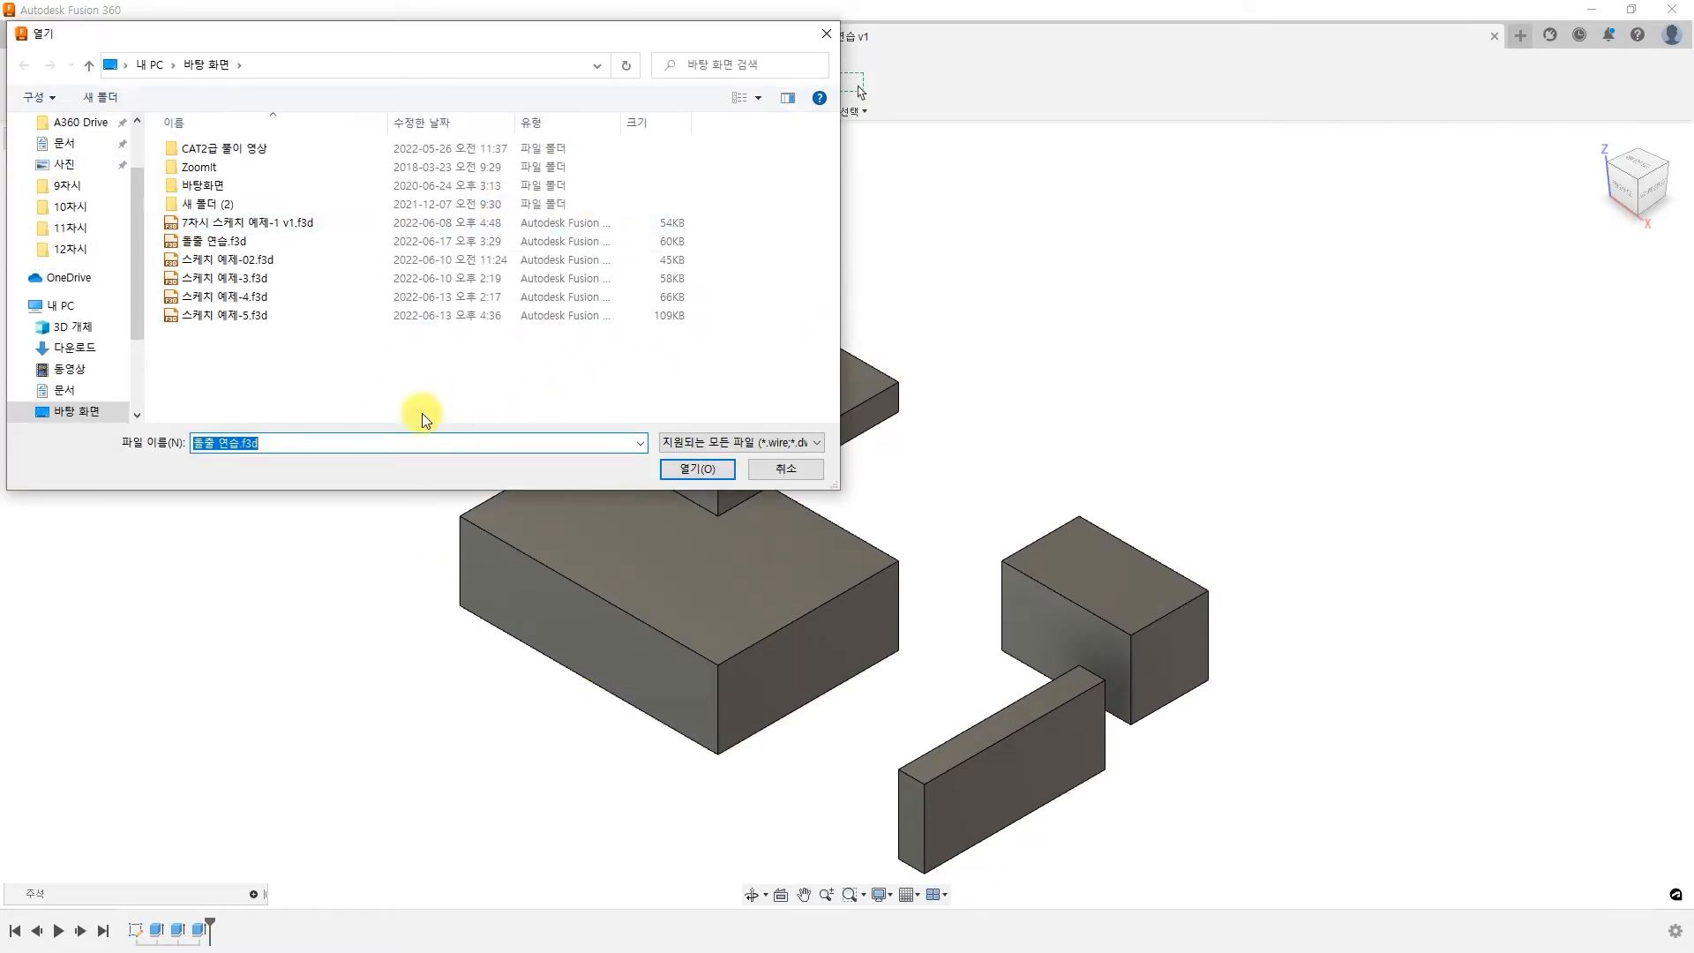
{"action": "left_click", "coordinate": [219, 243]}
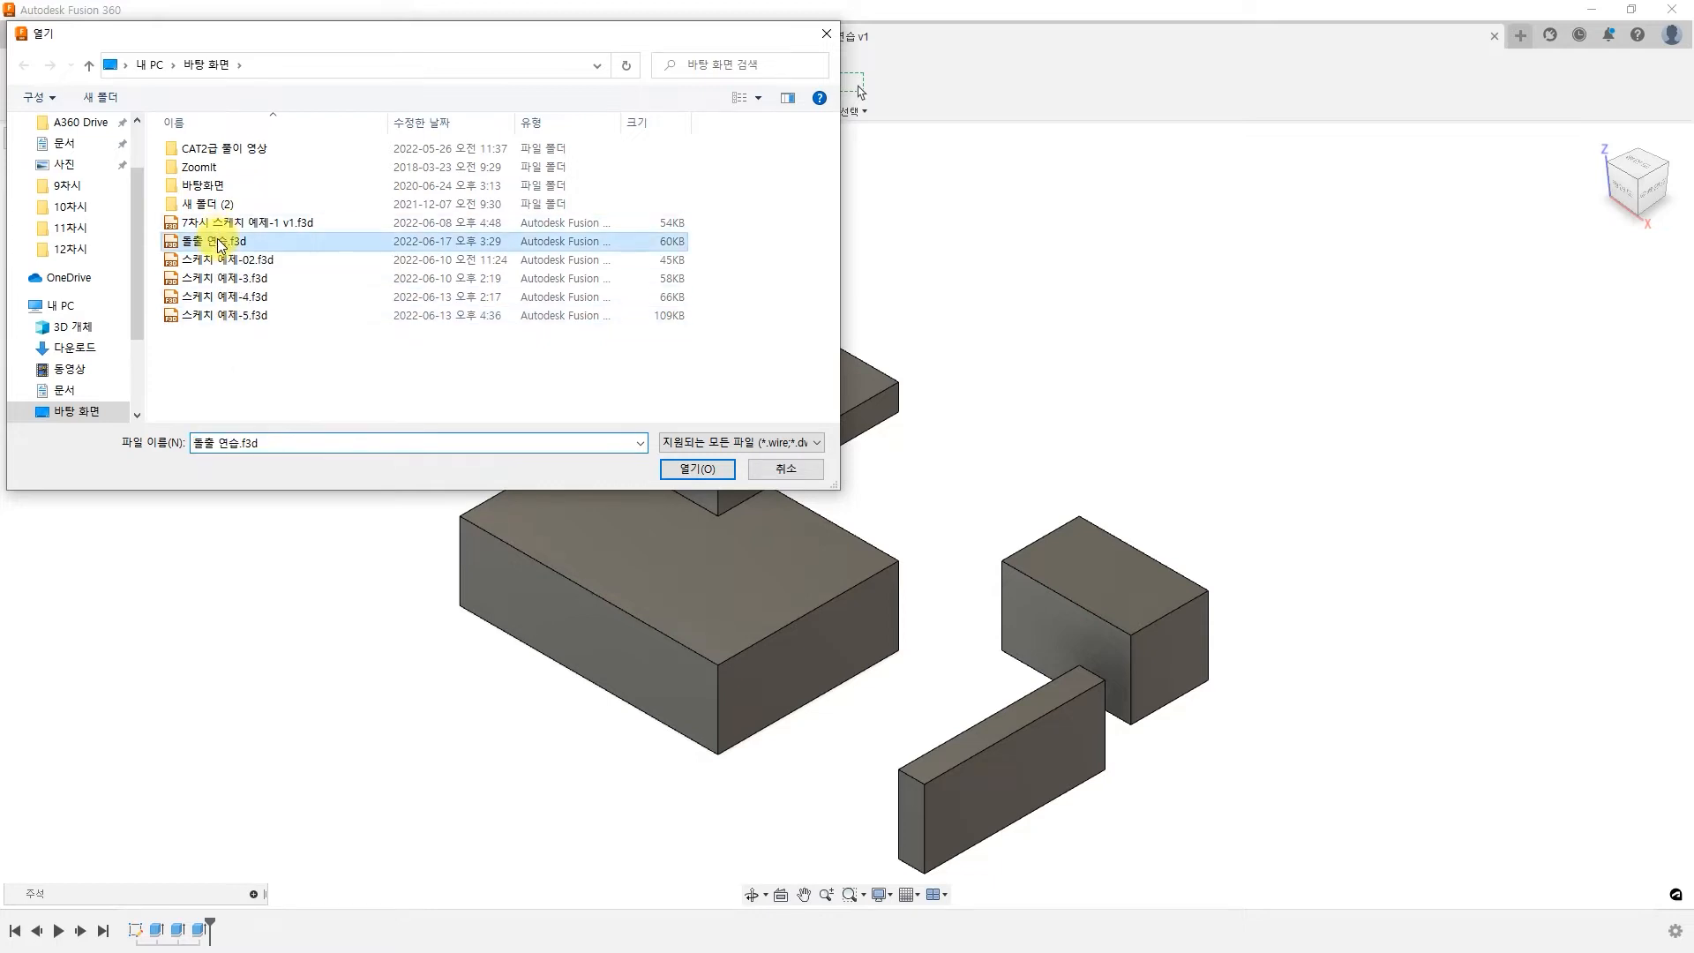
{"action": "left_click", "coordinate": [697, 468]}
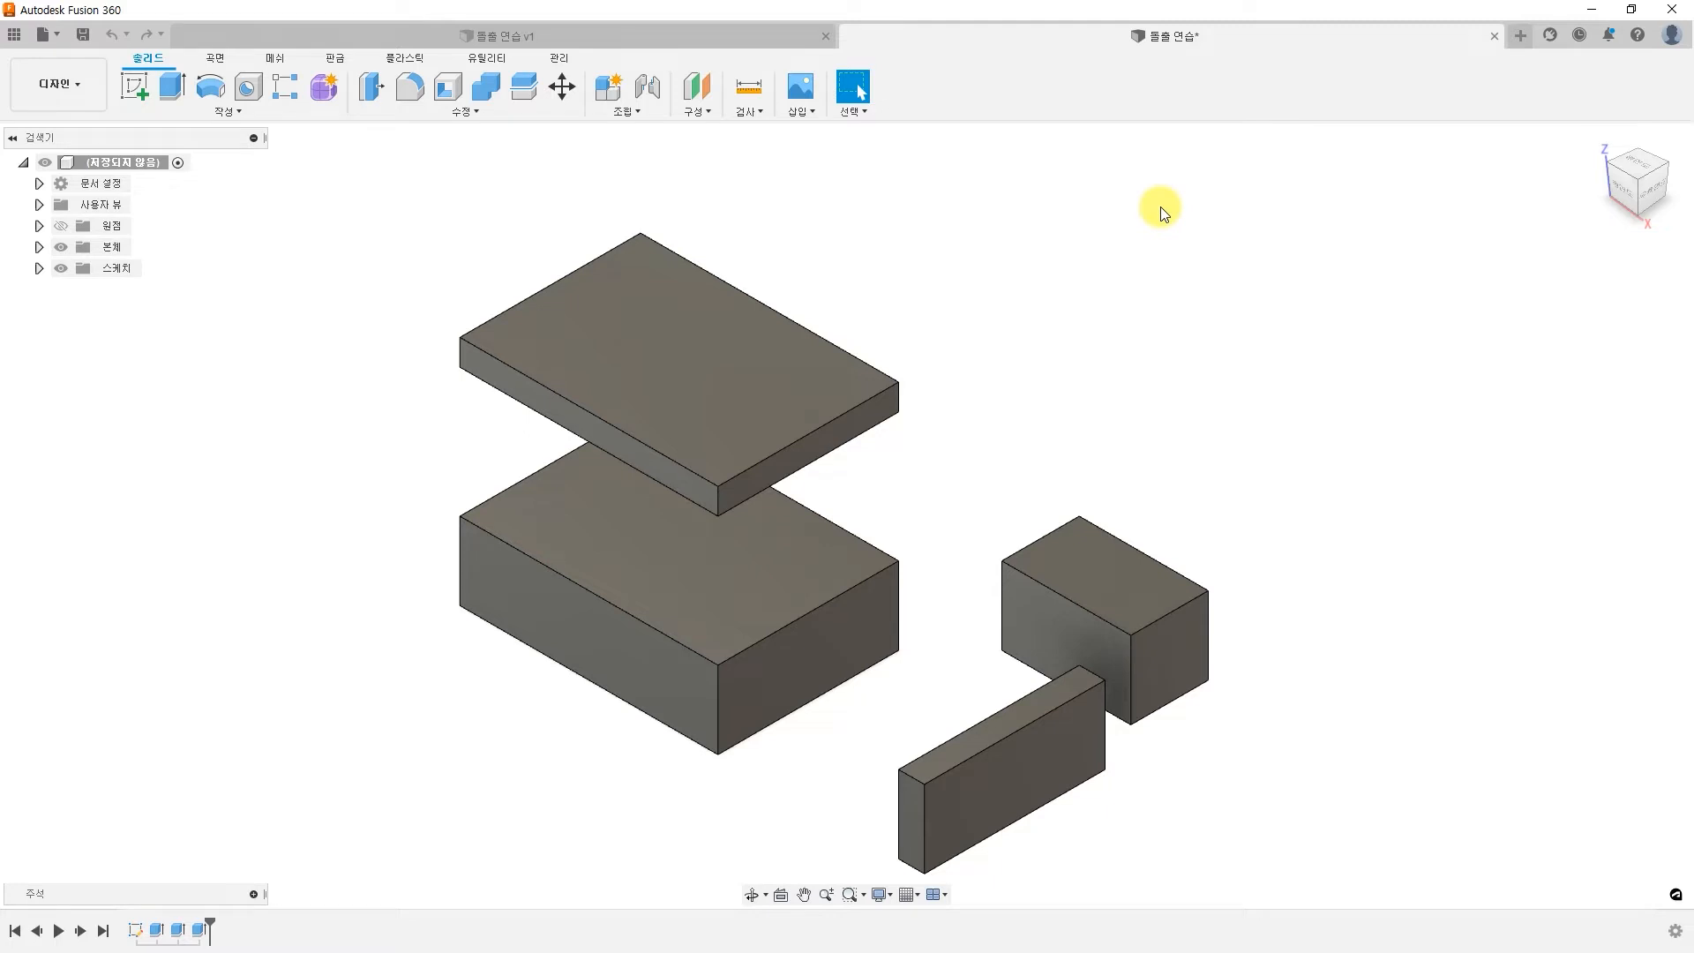
{"action": "left_click", "coordinate": [1490, 37]}
{"action": "left_click", "coordinate": [923, 514]}
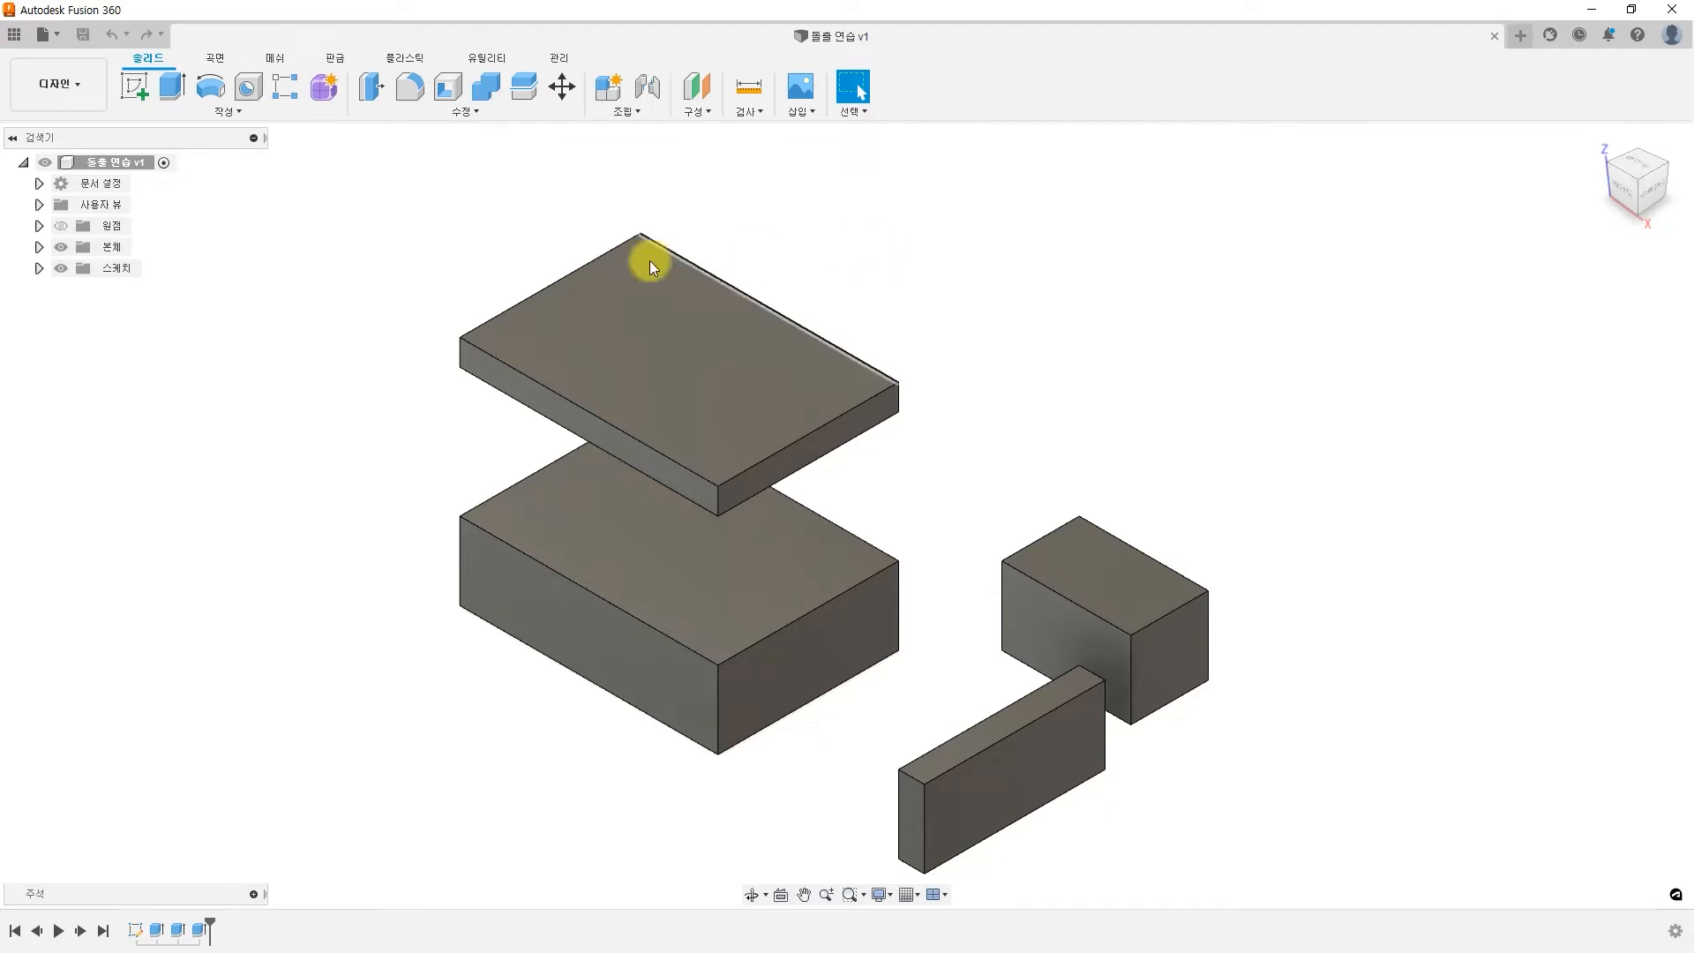
Try extruding the long front side face of the large lower block by 10 mm, and undo the extrusion
{"action": "left_click", "coordinate": [178, 90]}
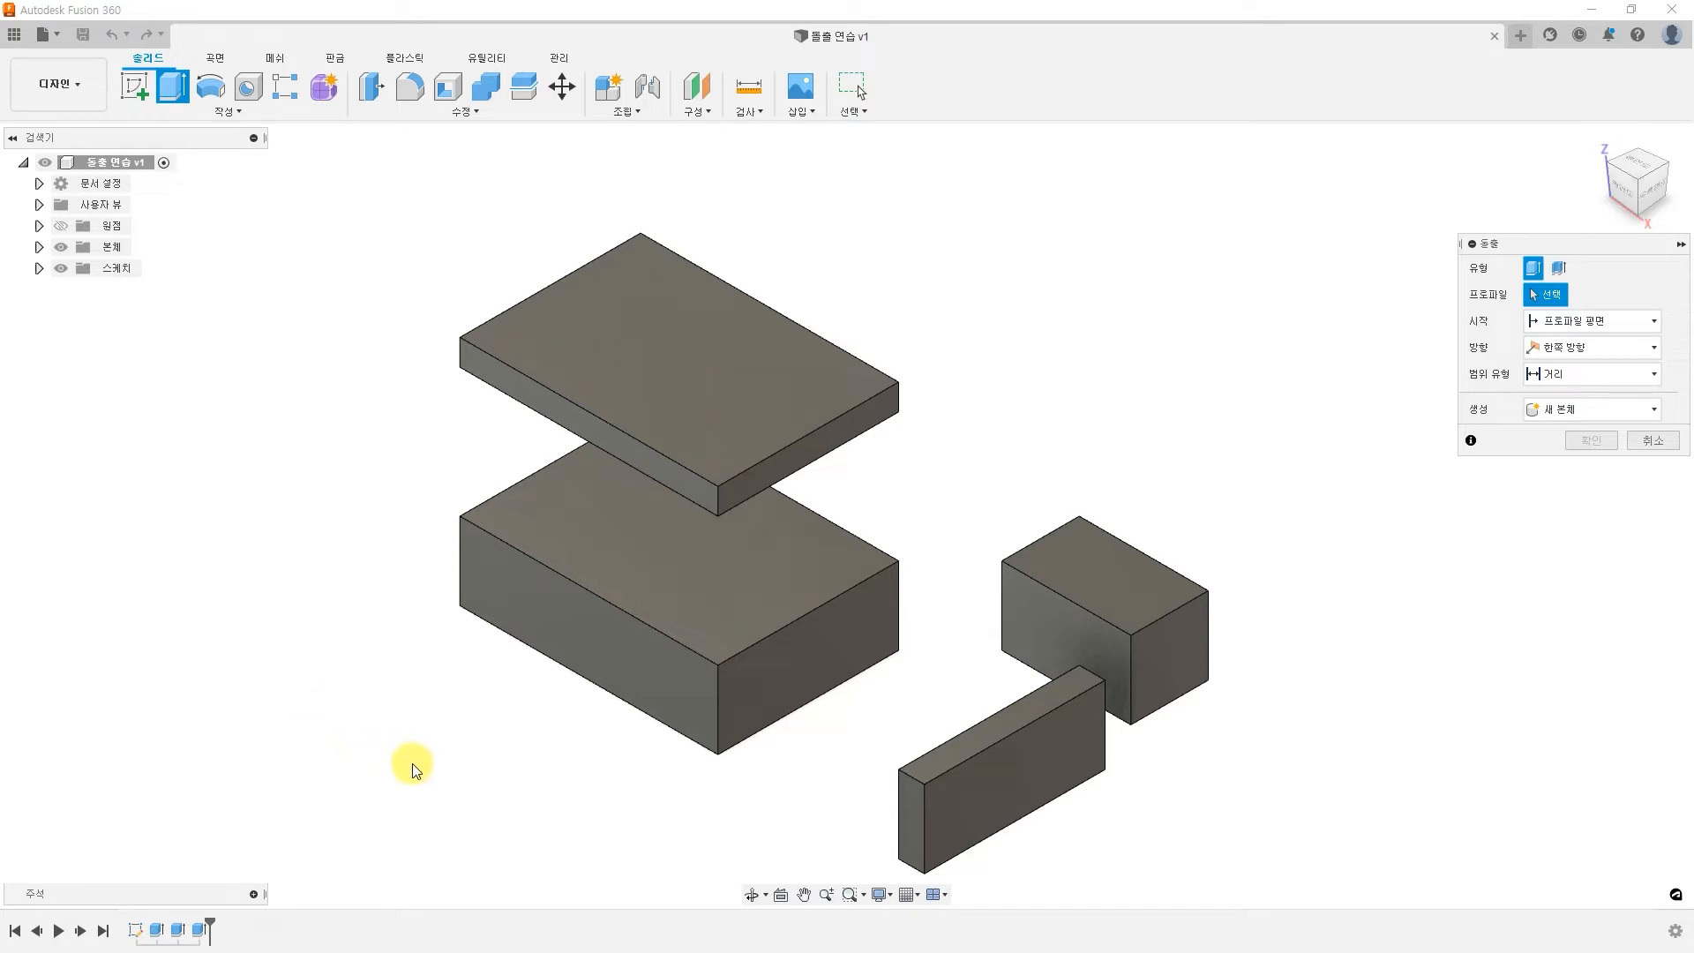
{"action": "left_click", "coordinate": [601, 665]}
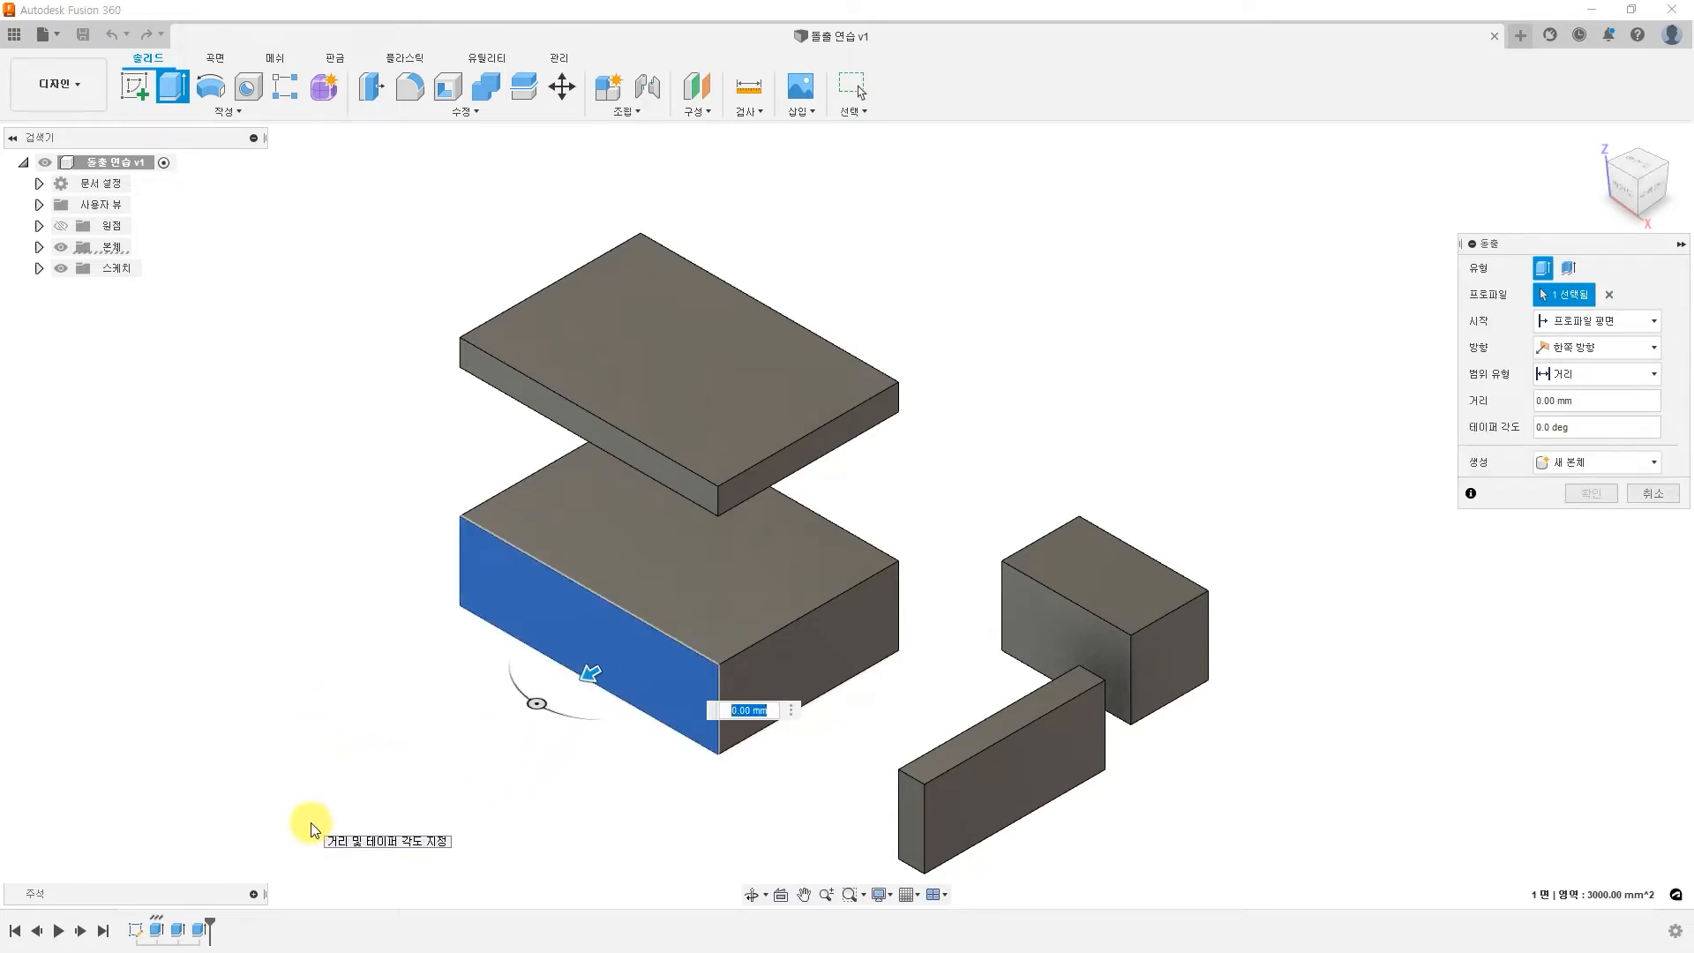
{"action": "type", "text": "10"}
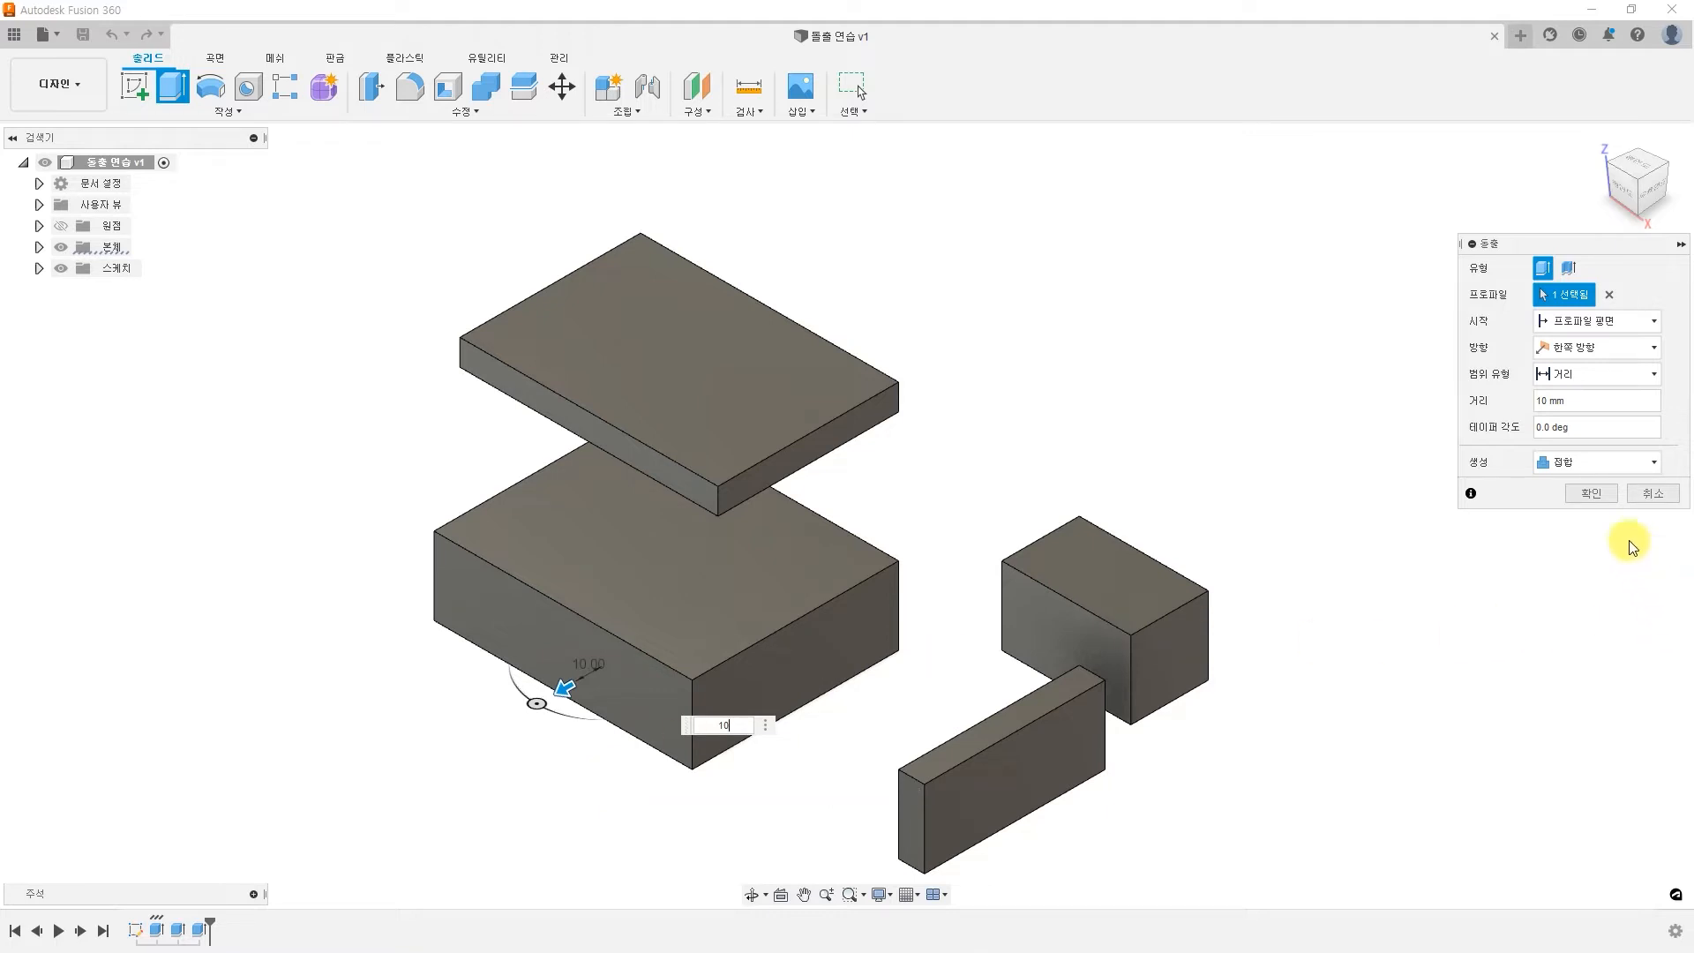
{"action": "left_click", "coordinate": [1578, 494]}
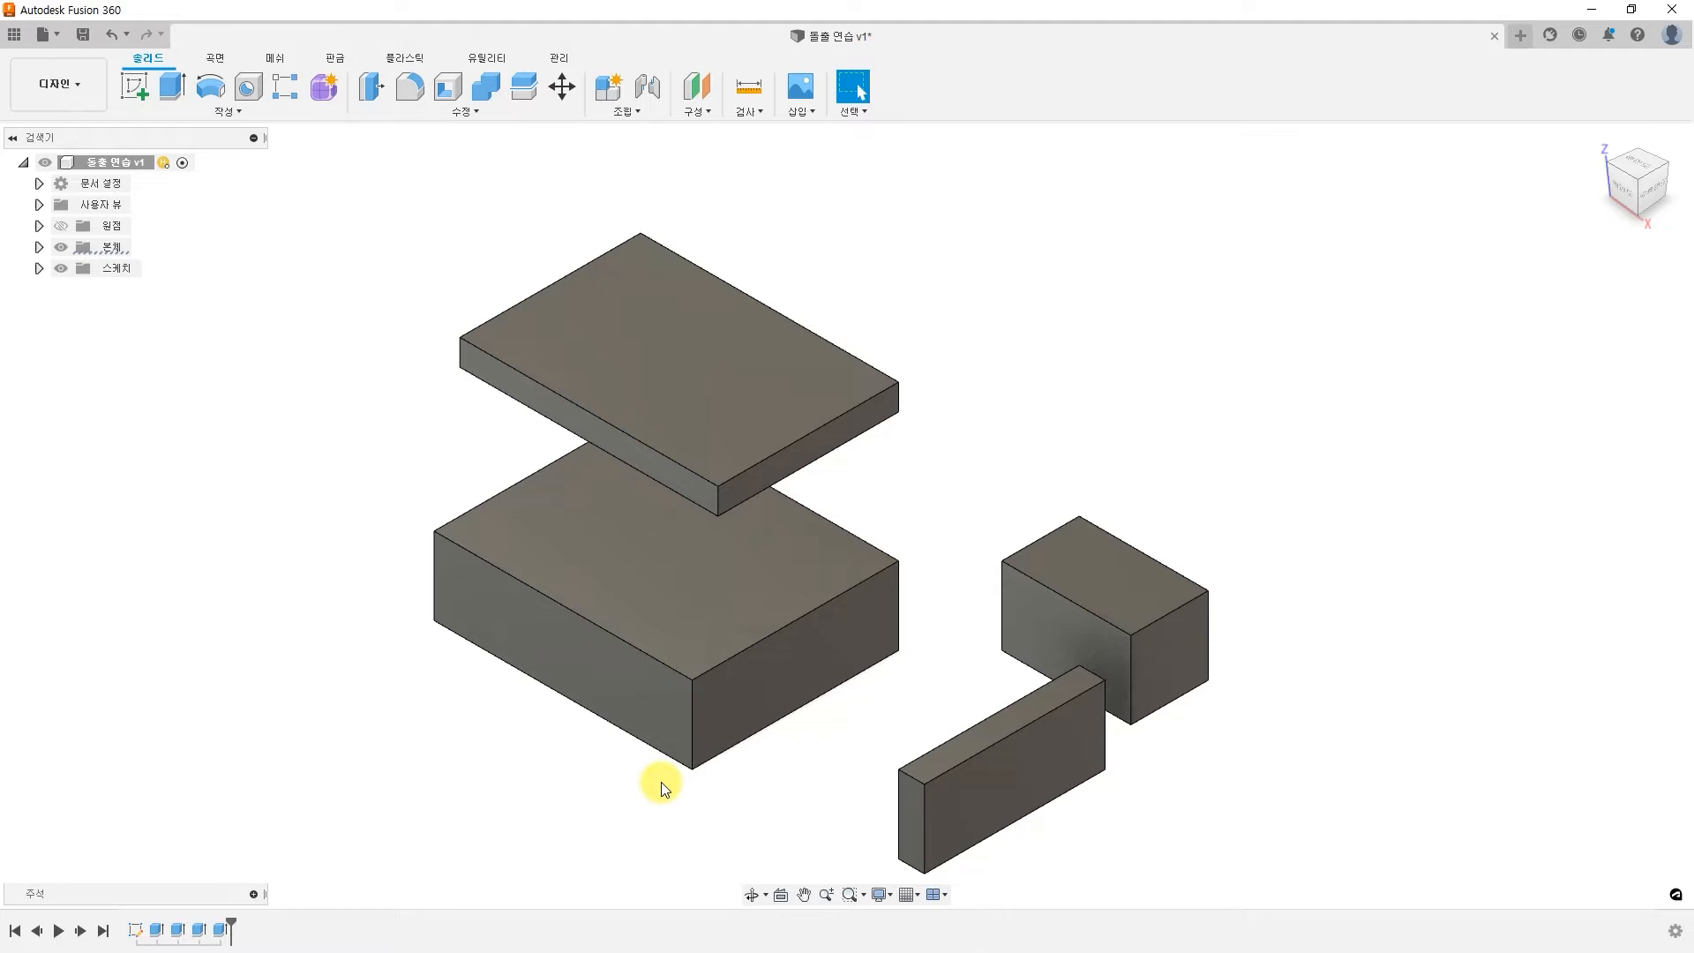
{"action": "key", "text": "ctrl+z"}
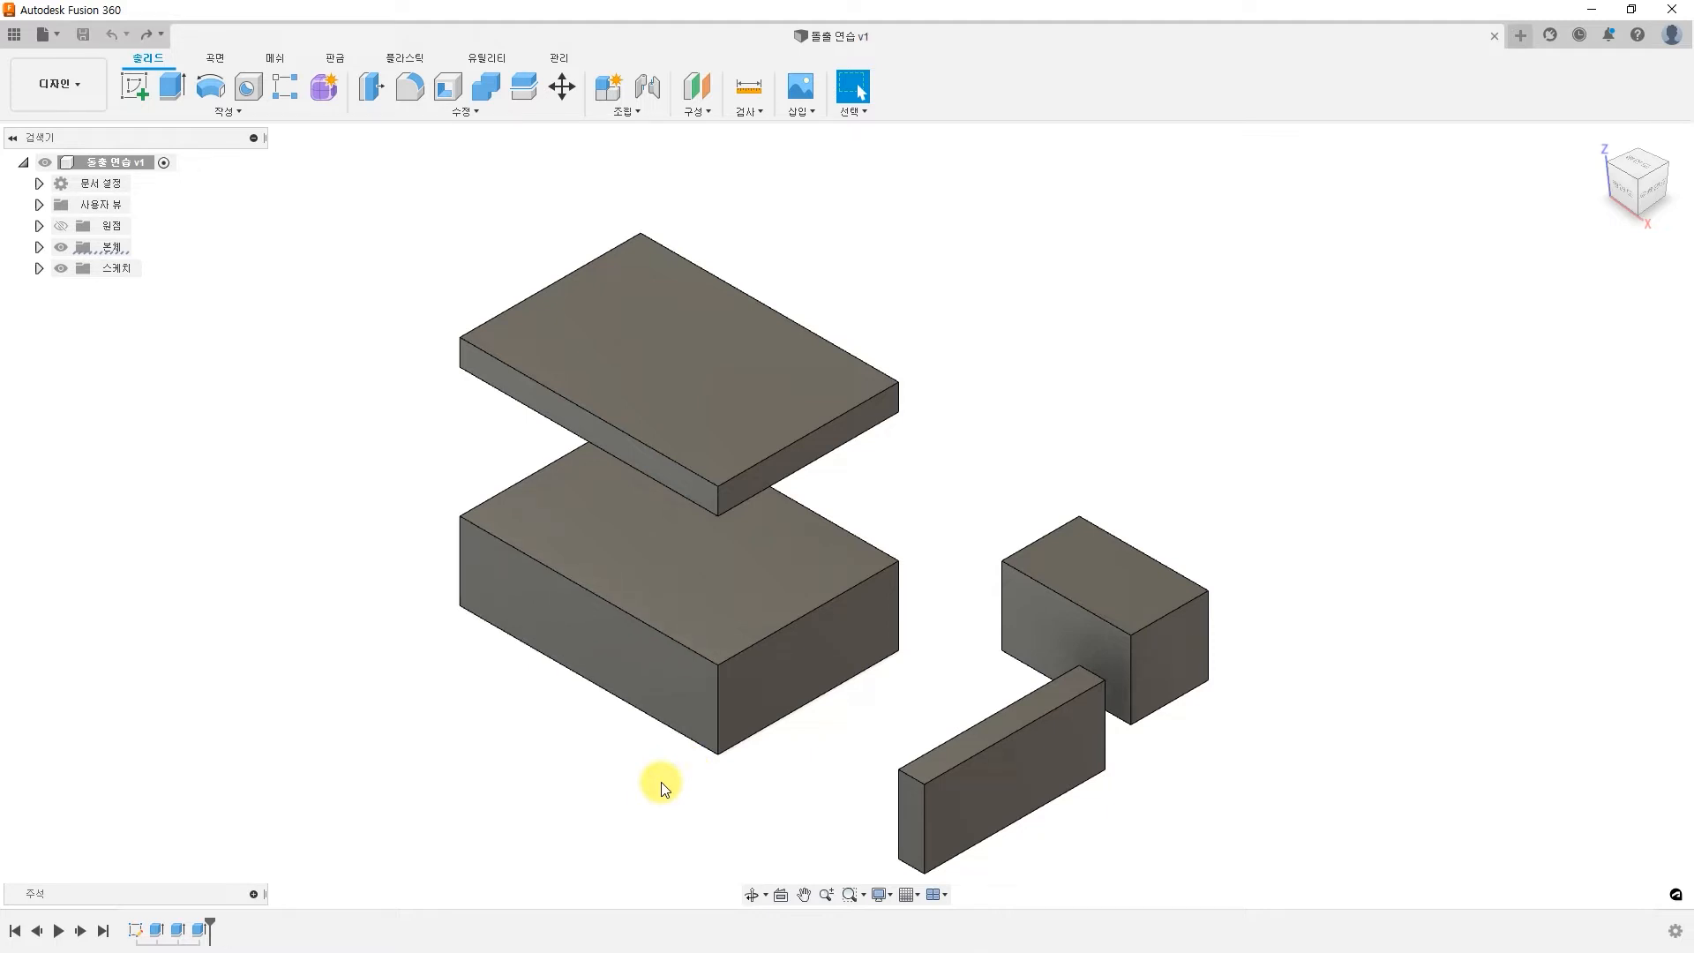
Extrude the long front side face of the large lower block outward by 10 mm, joined to the existing body
{"action": "left_click", "coordinate": [175, 89]}
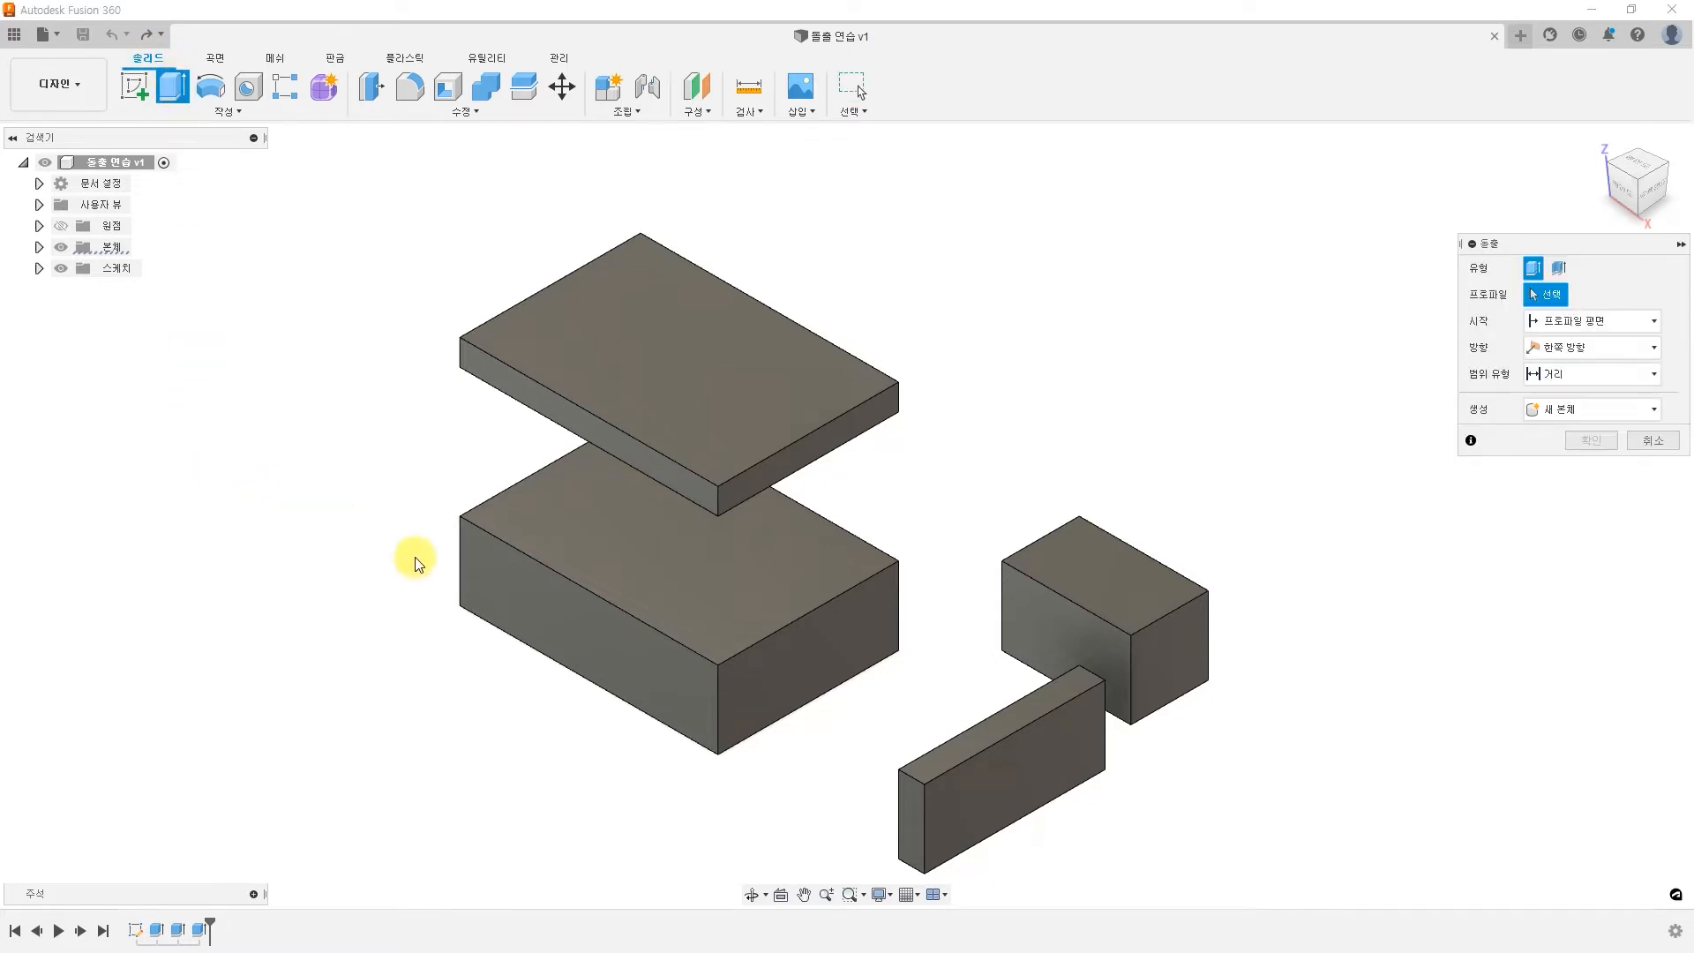
{"action": "left_click", "coordinate": [633, 662]}
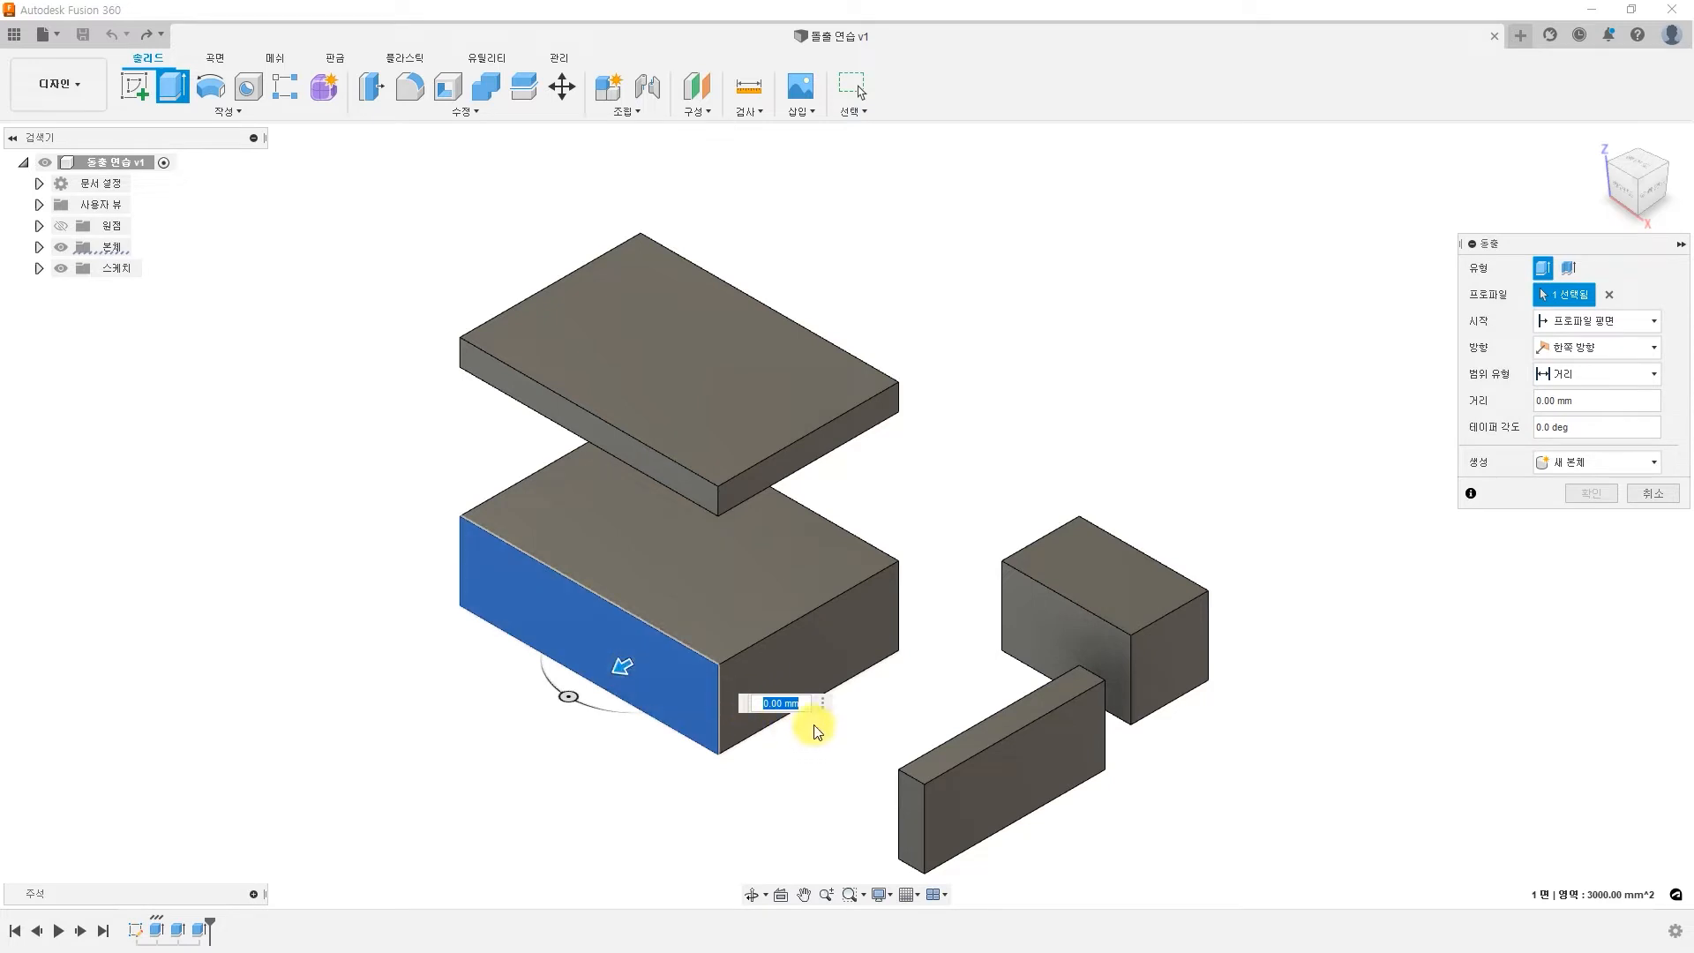
{"action": "type", "text": "10"}
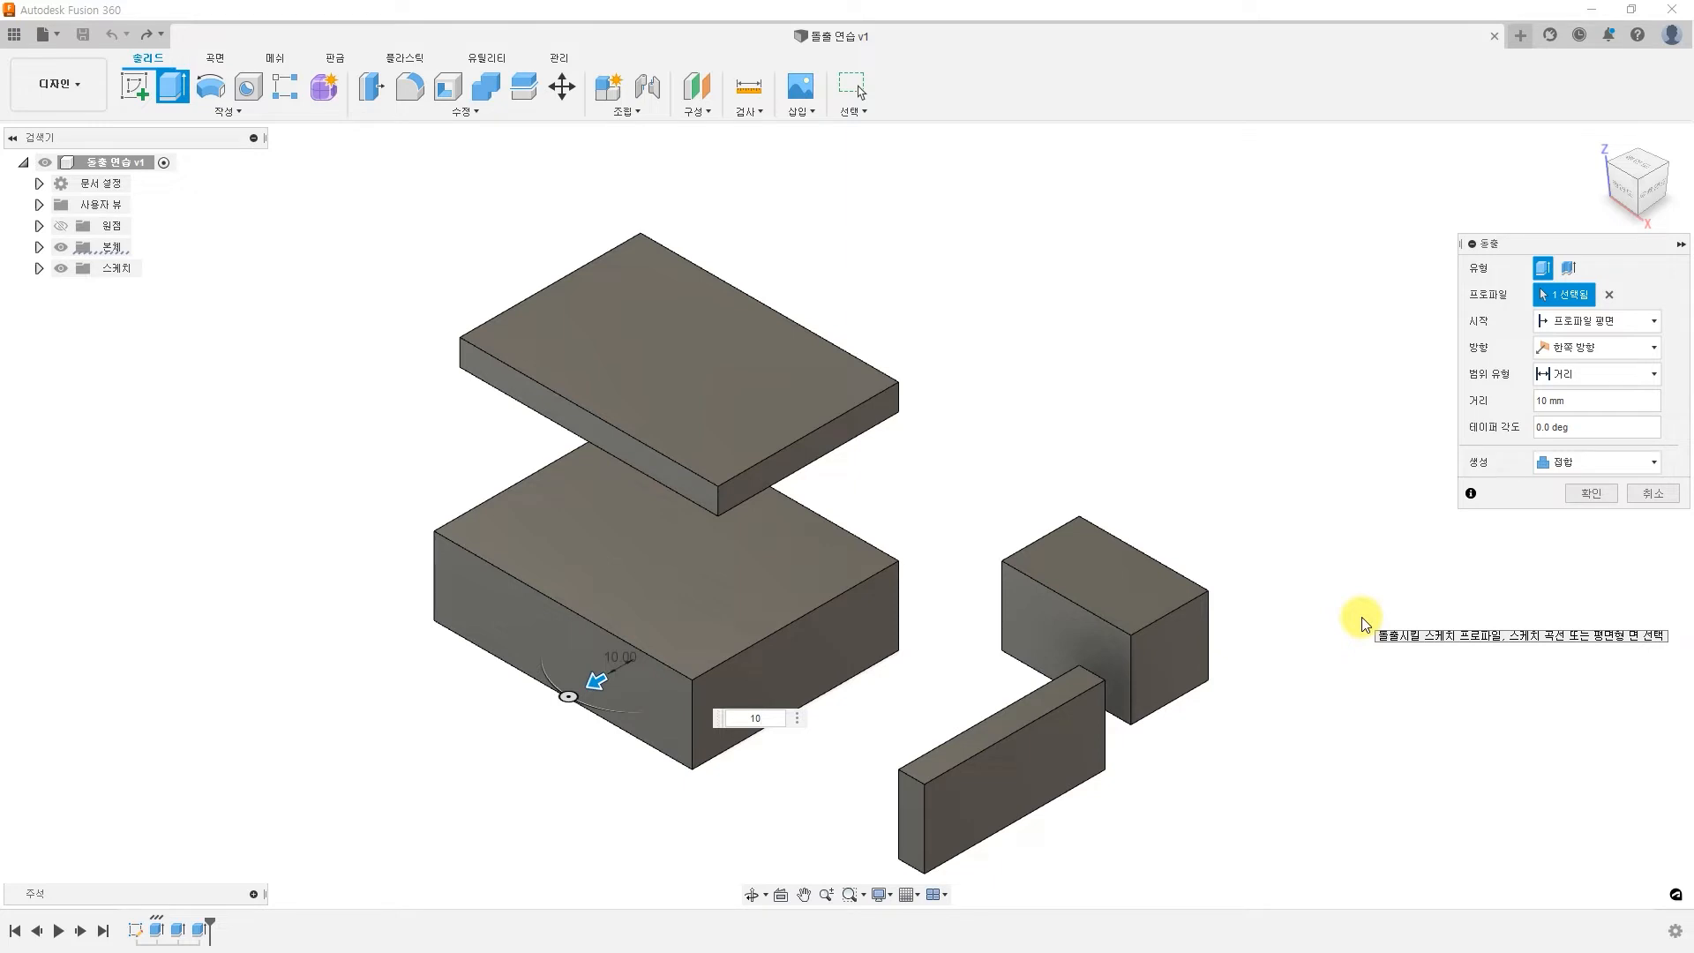
{"action": "left_click", "coordinate": [1590, 492]}
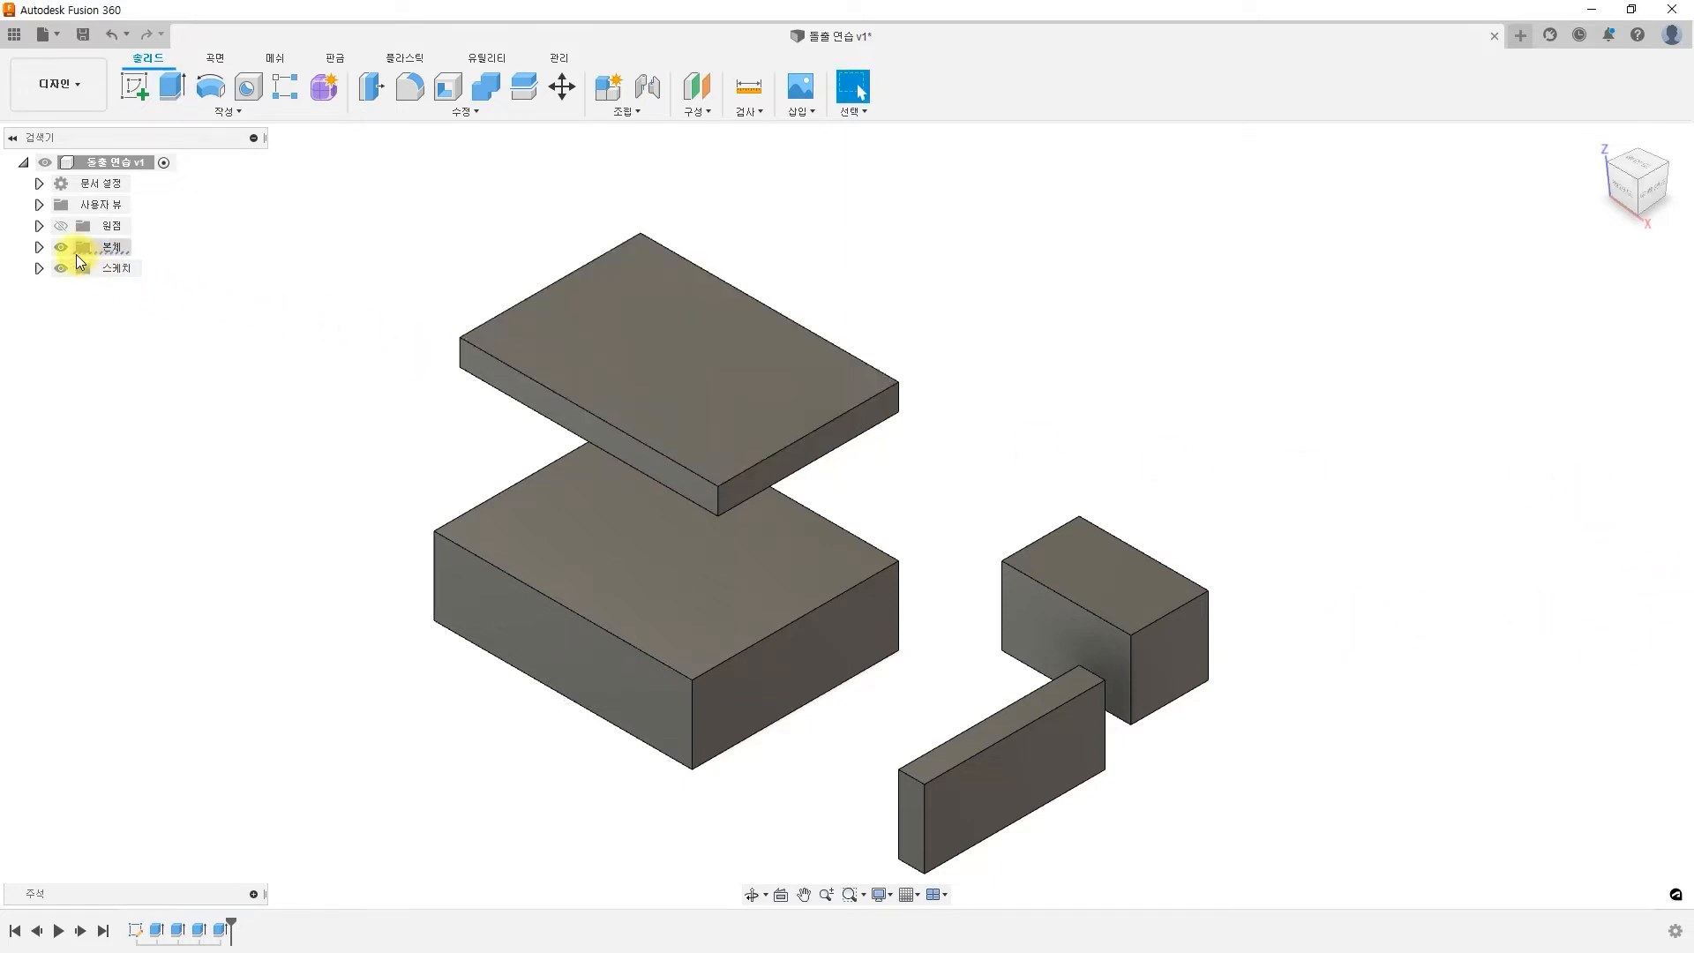
List the design's bodies and highlight 본체1 to see which block it represents
{"action": "left_click", "coordinate": [39, 246]}
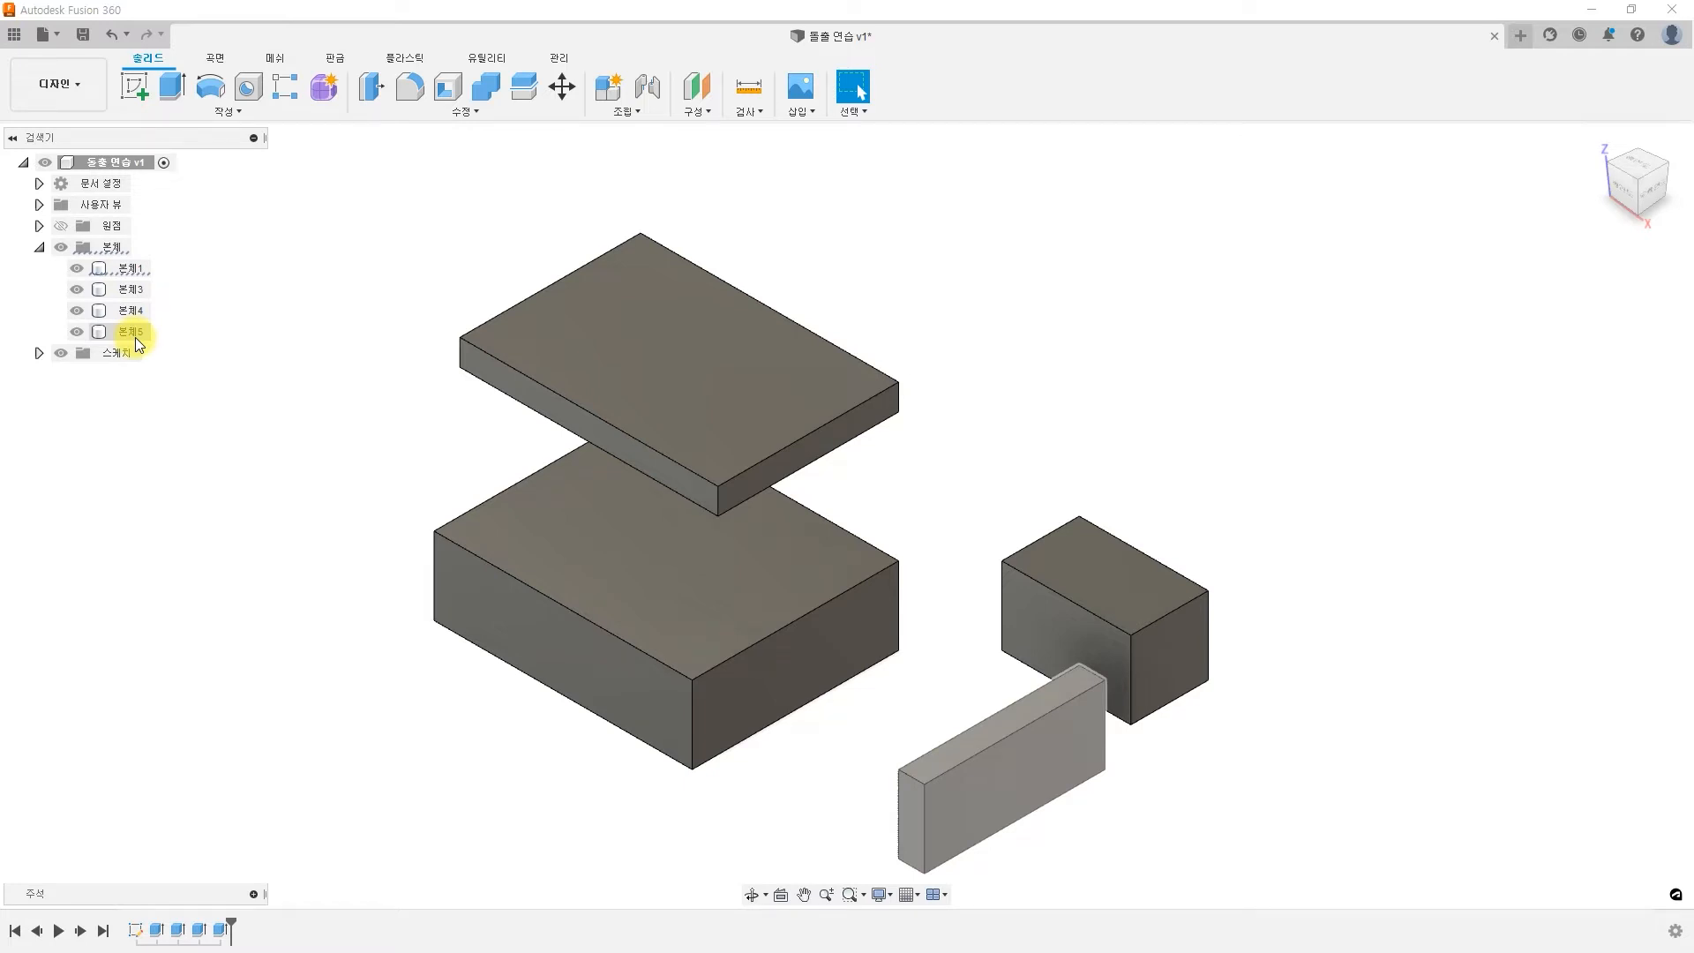
{"action": "left_click", "coordinate": [130, 268]}
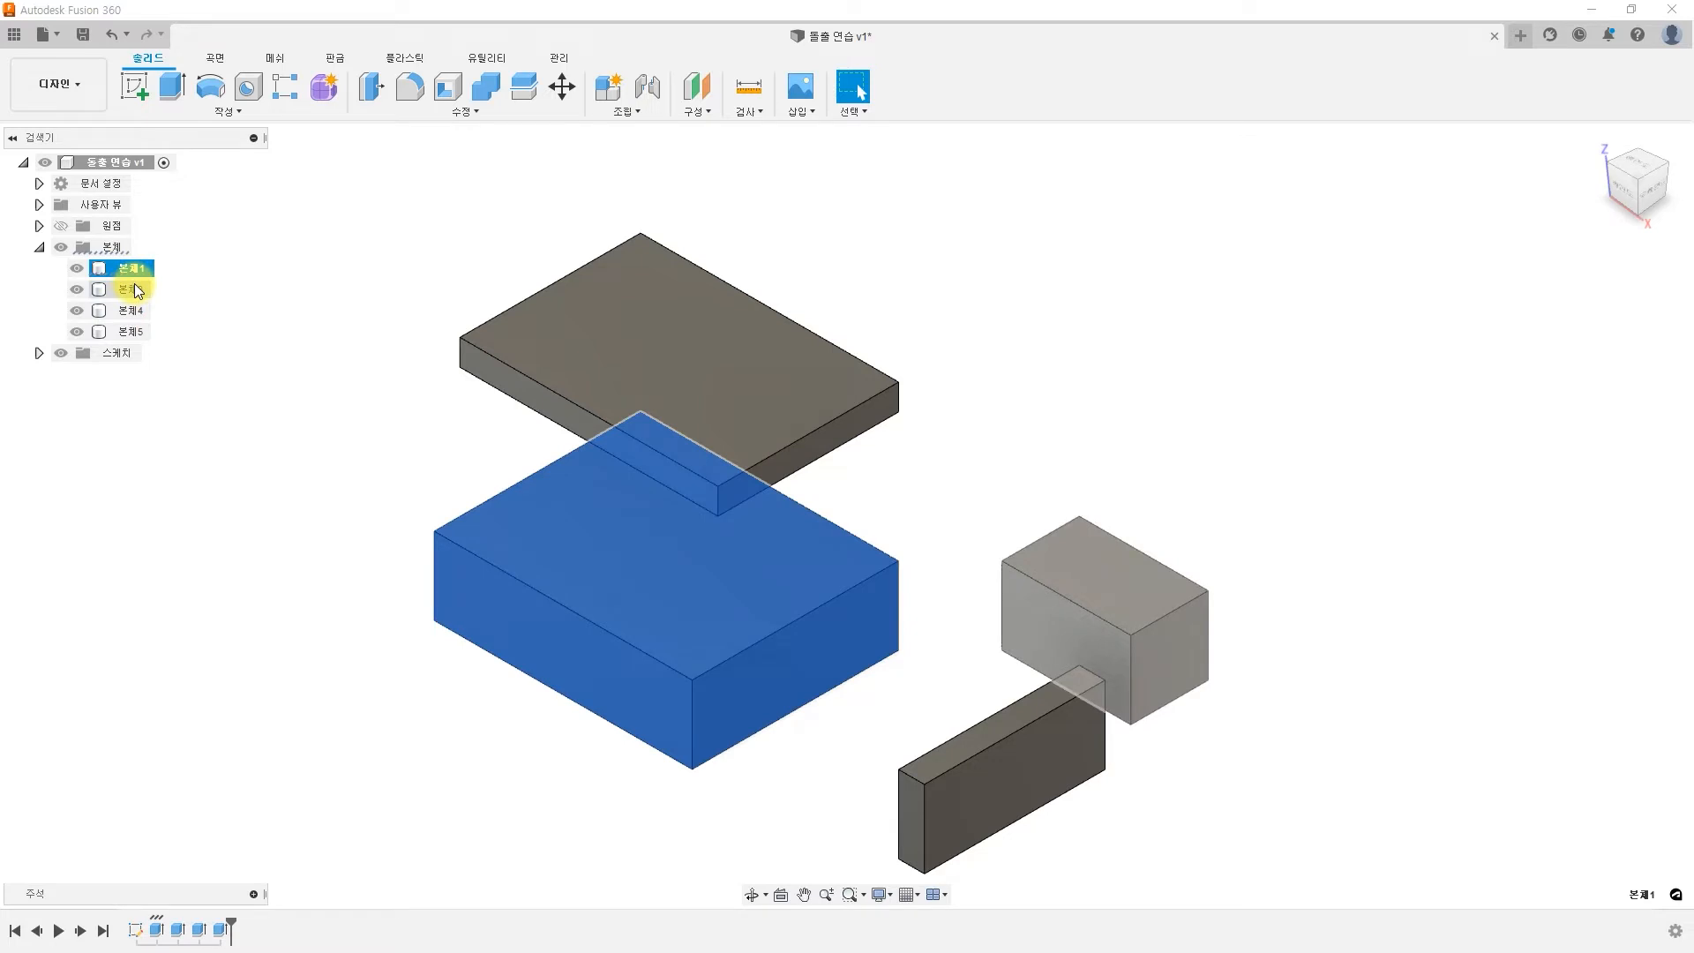
{"action": "left_click", "coordinate": [269, 378]}
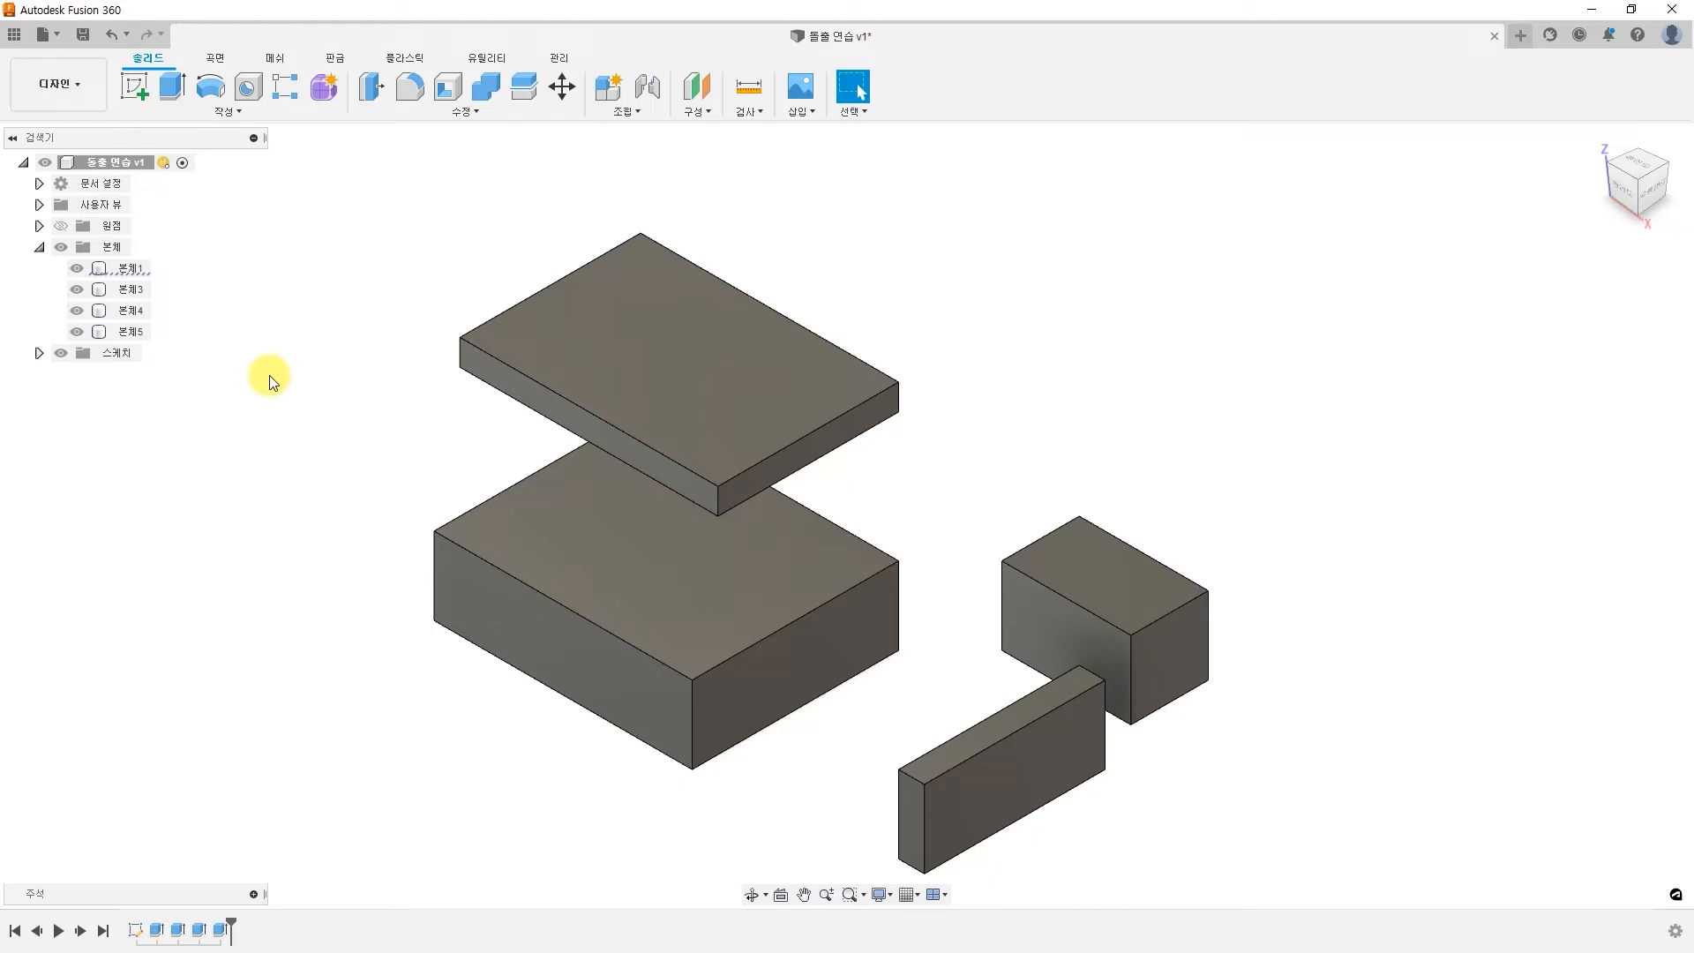
Edit the last extrusion on the large lower block so it cuts (잘라내기) into the body with a distance of -30 mm
{"action": "right_click", "coordinate": [221, 932]}
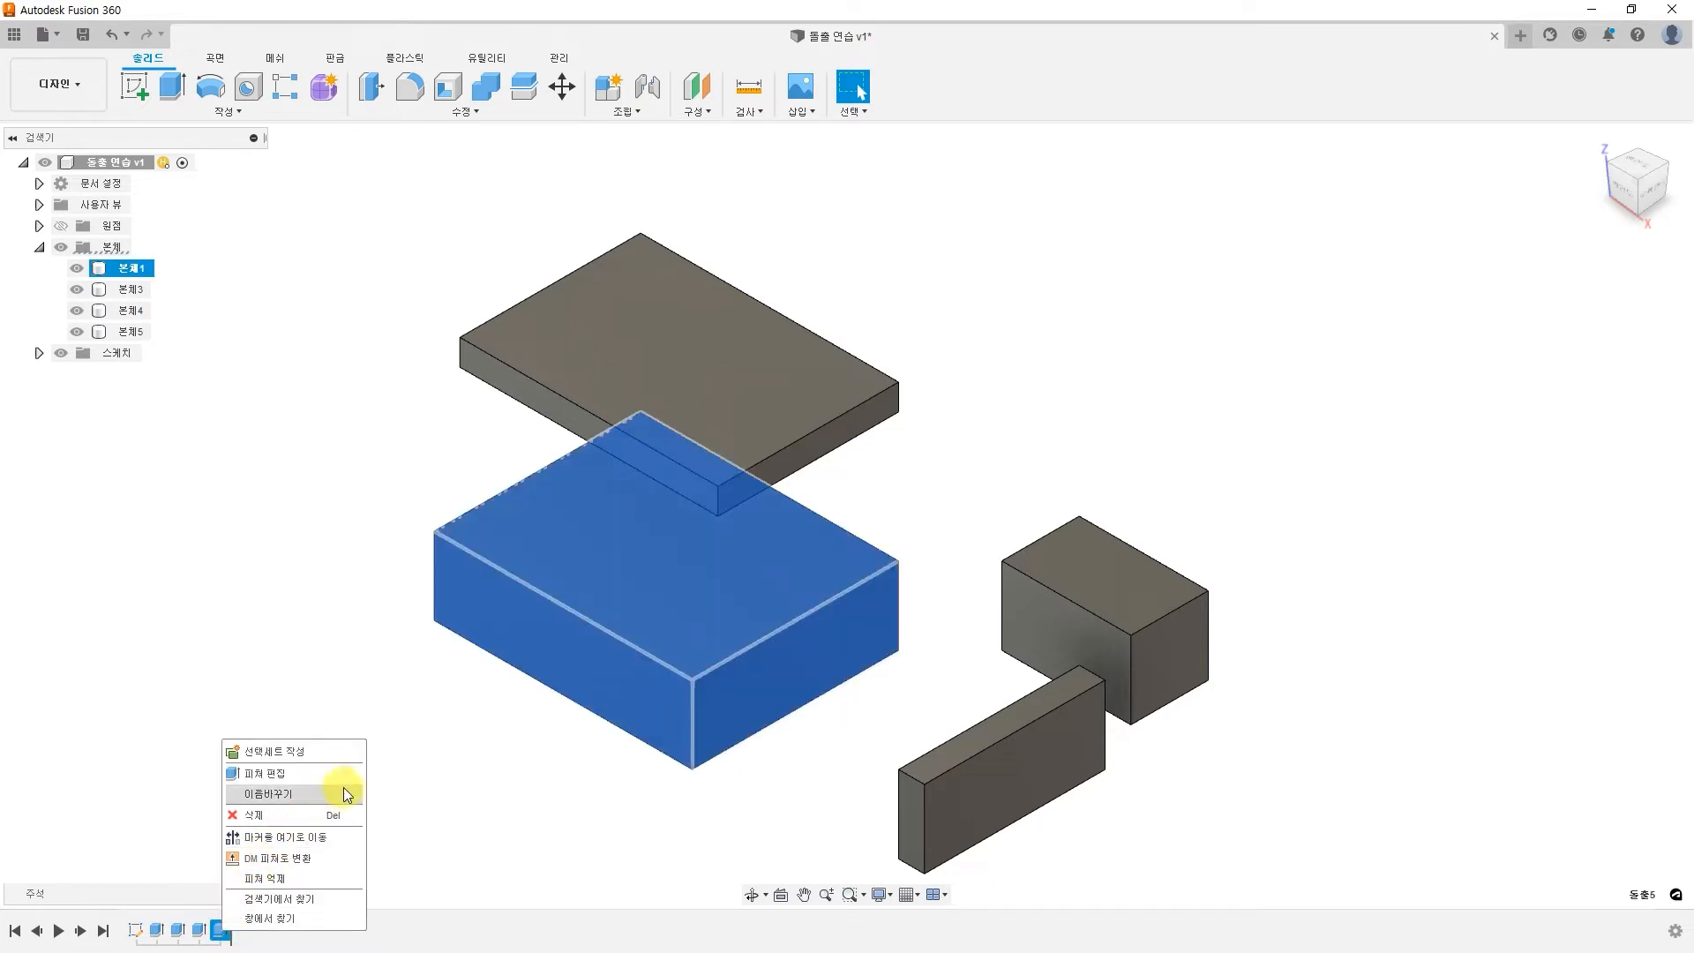
{"action": "left_click", "coordinate": [316, 774]}
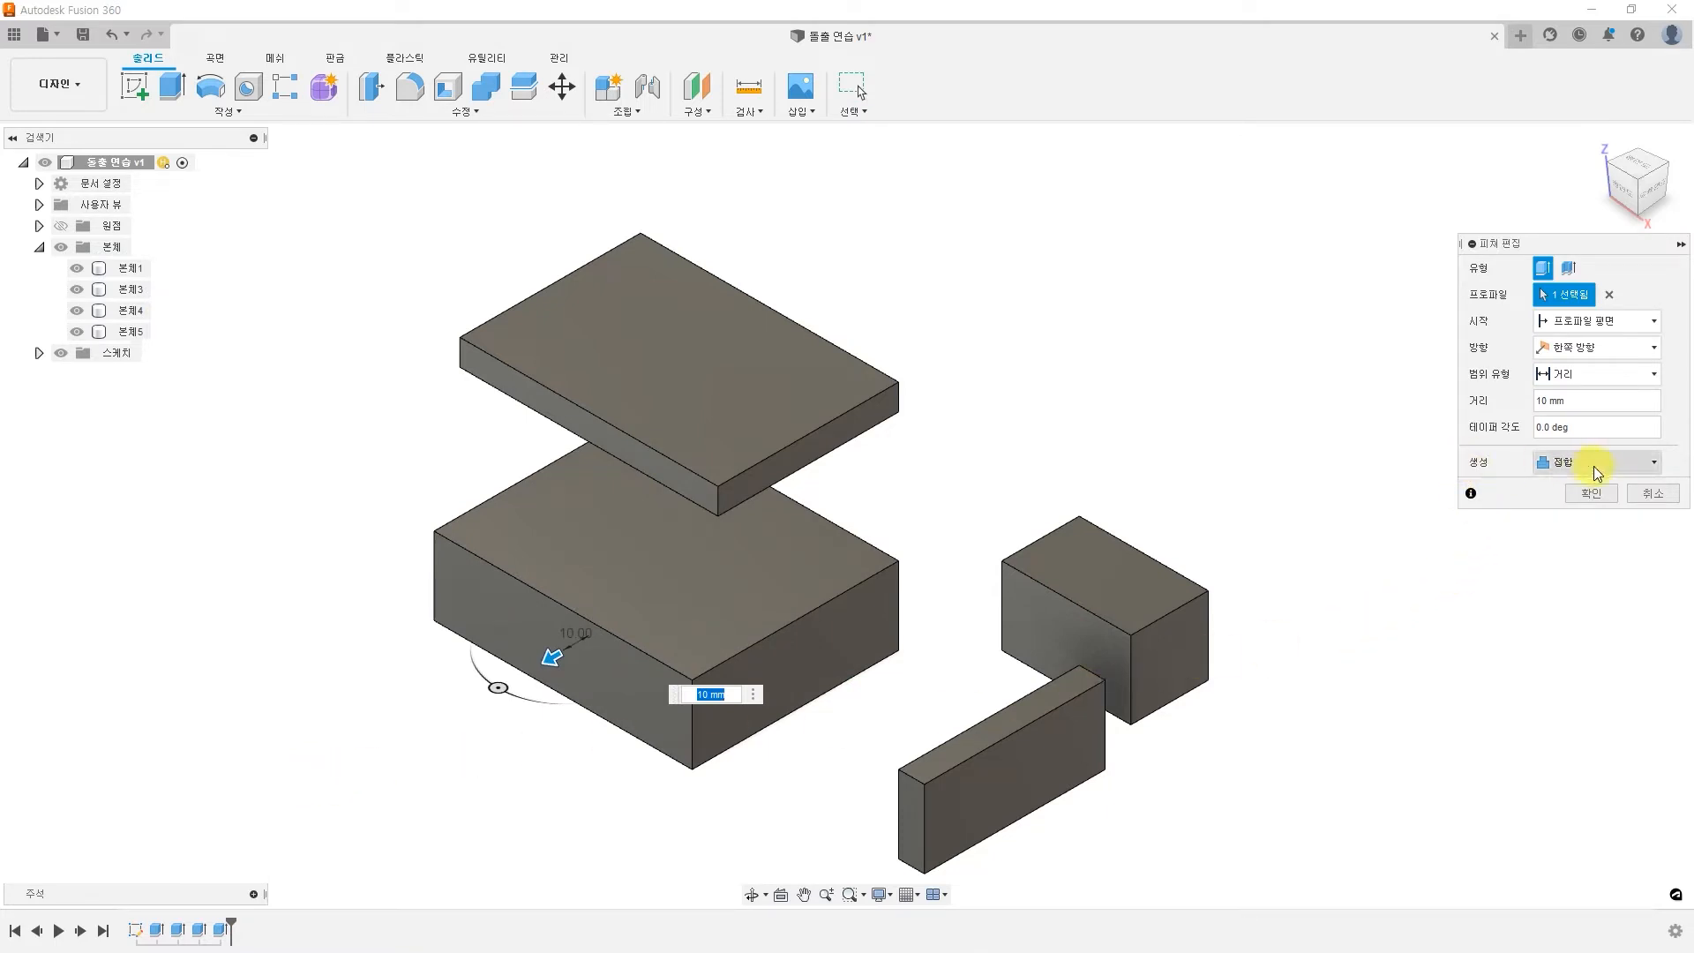
{"action": "left_click", "coordinate": [1637, 469]}
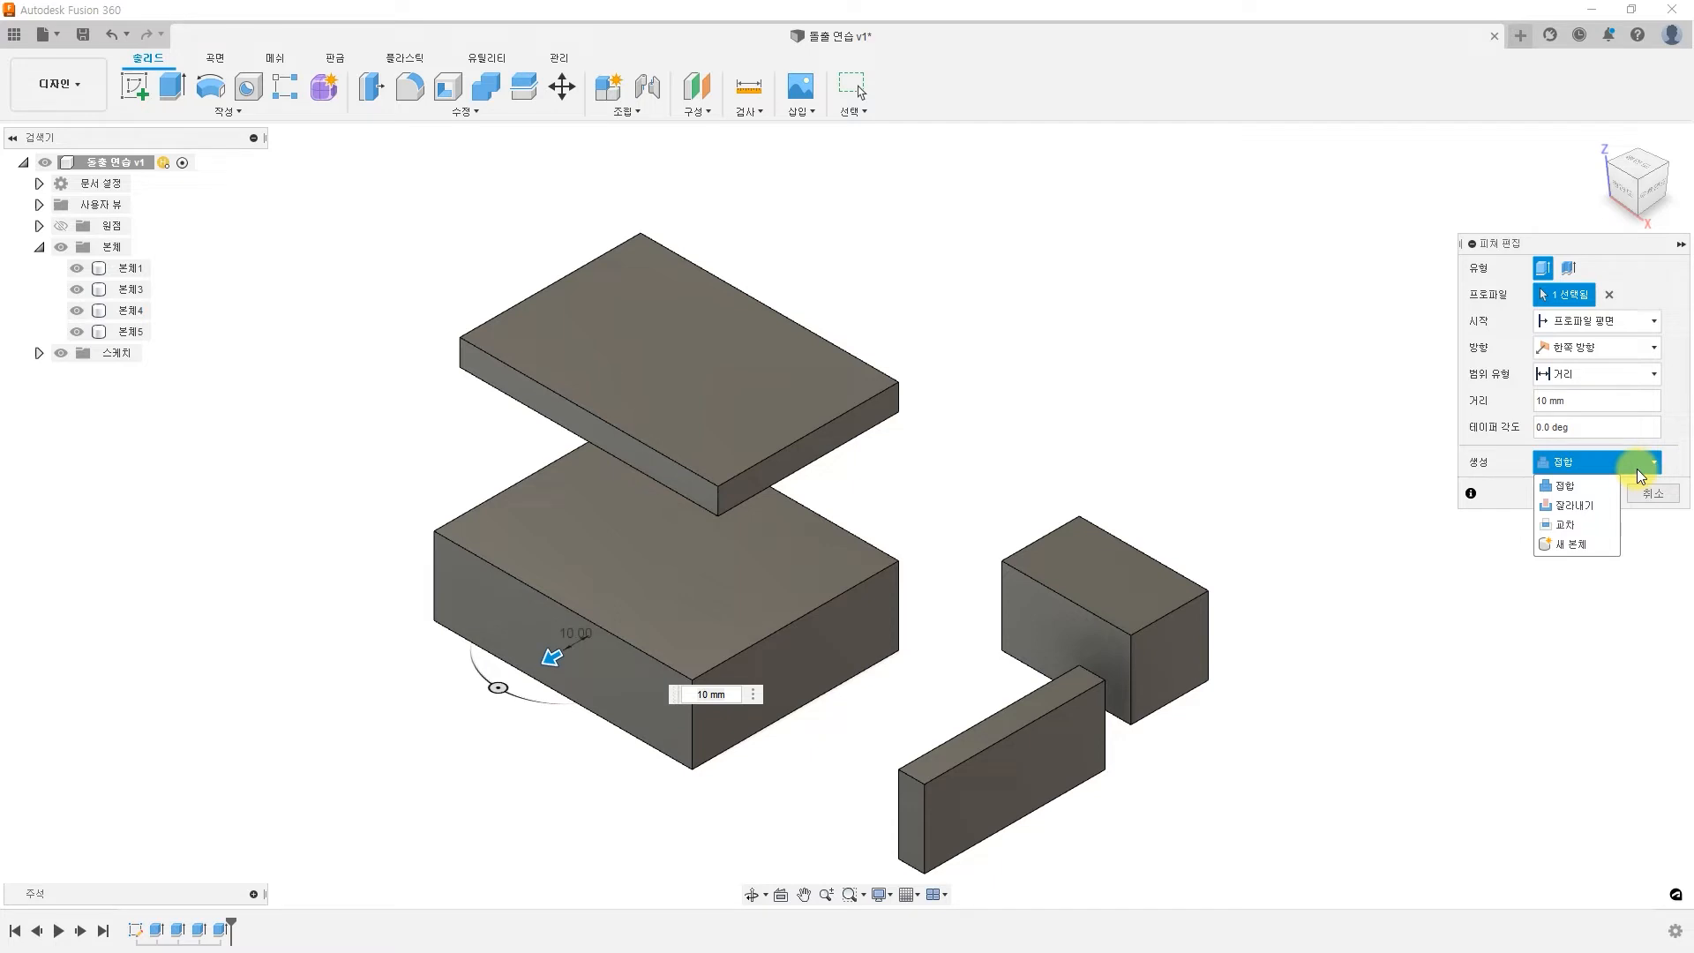
{"action": "left_click", "coordinate": [1579, 504]}
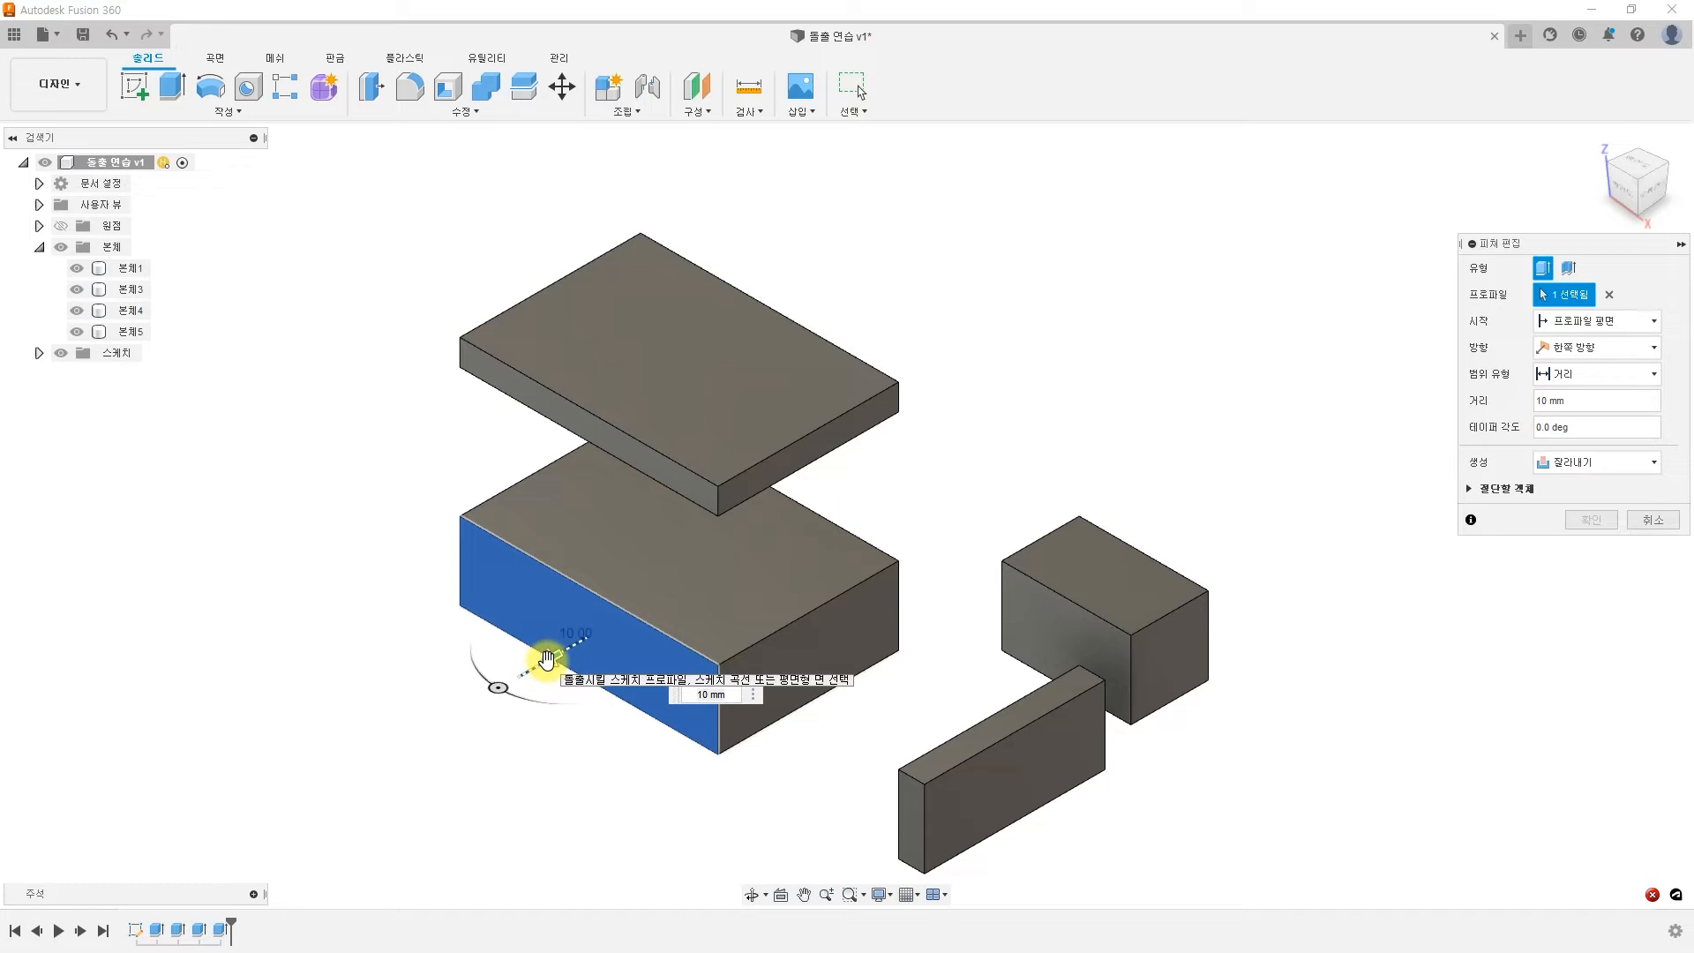
{"action": "left_click_drag", "start_coordinate": [547, 660], "coordinate": [668, 598]}
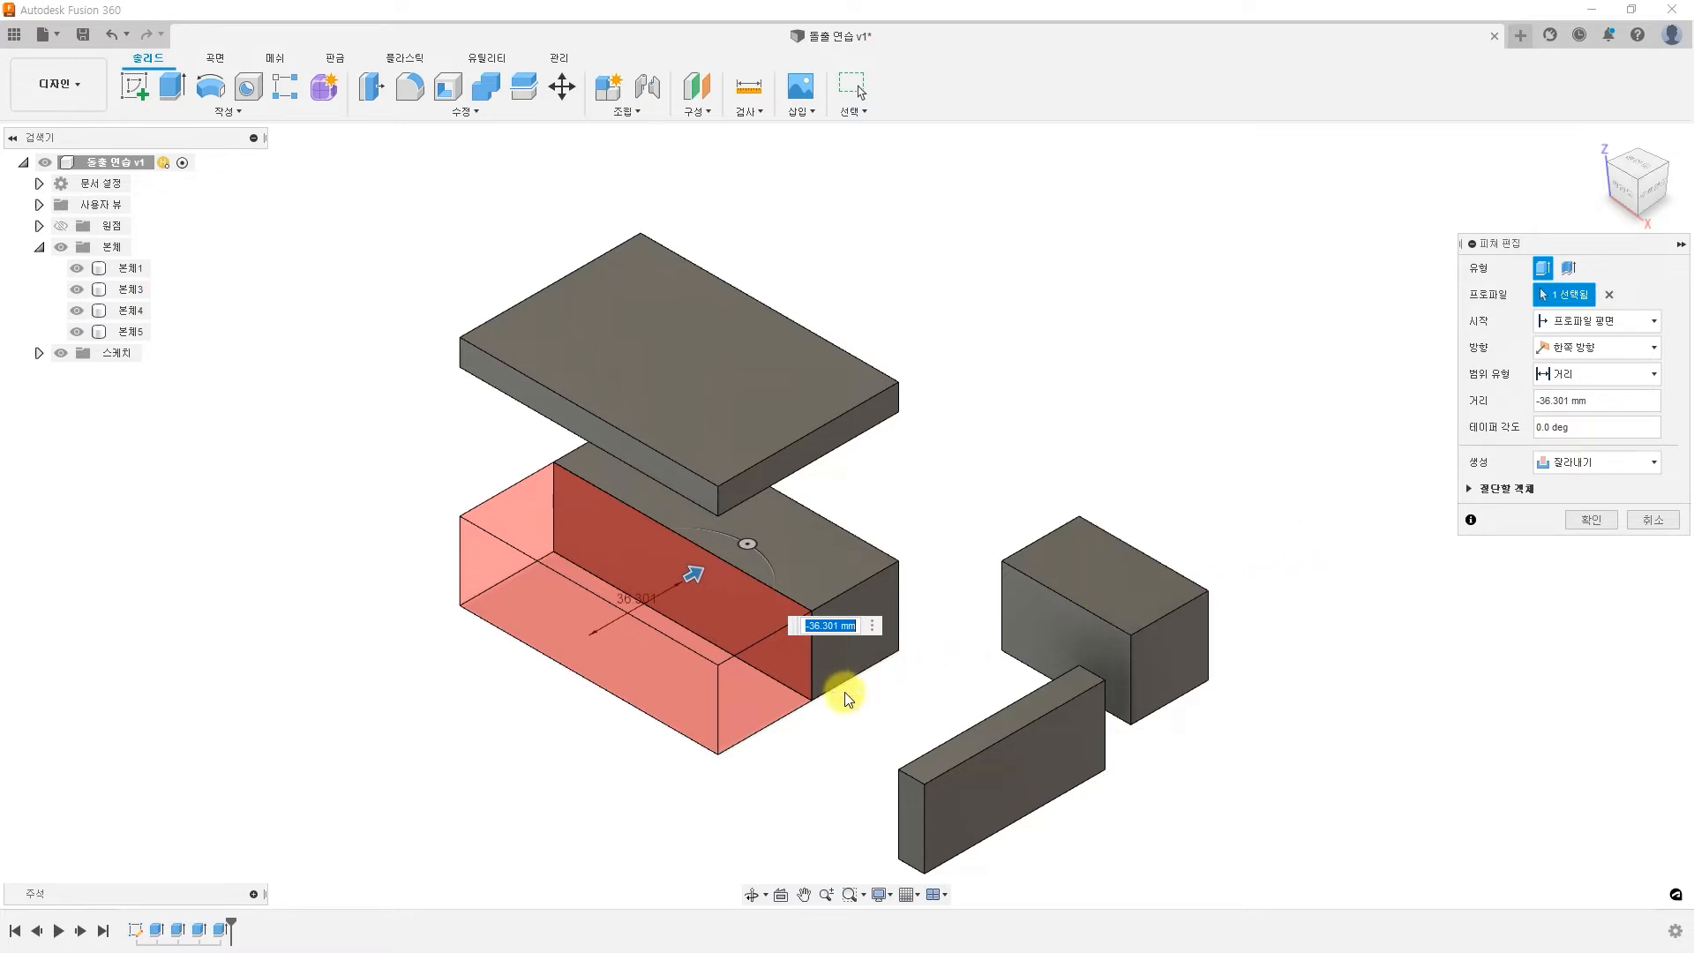
{"action": "type", "text": "-30"}
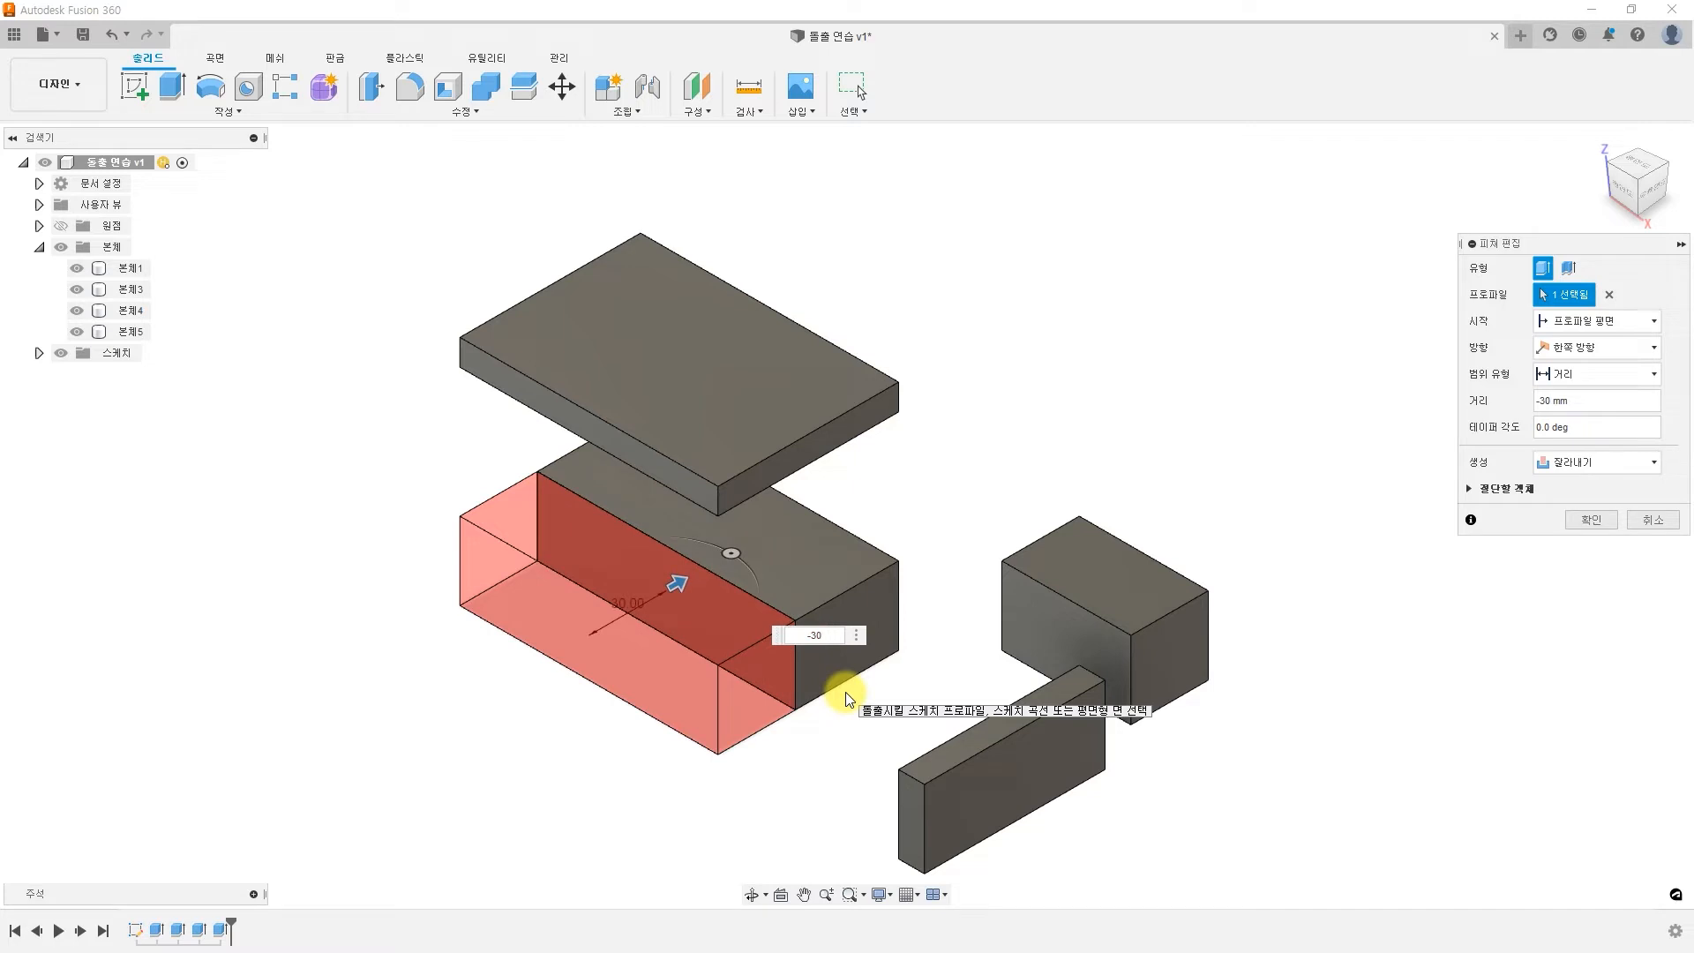
{"action": "left_click", "coordinate": [1588, 520]}
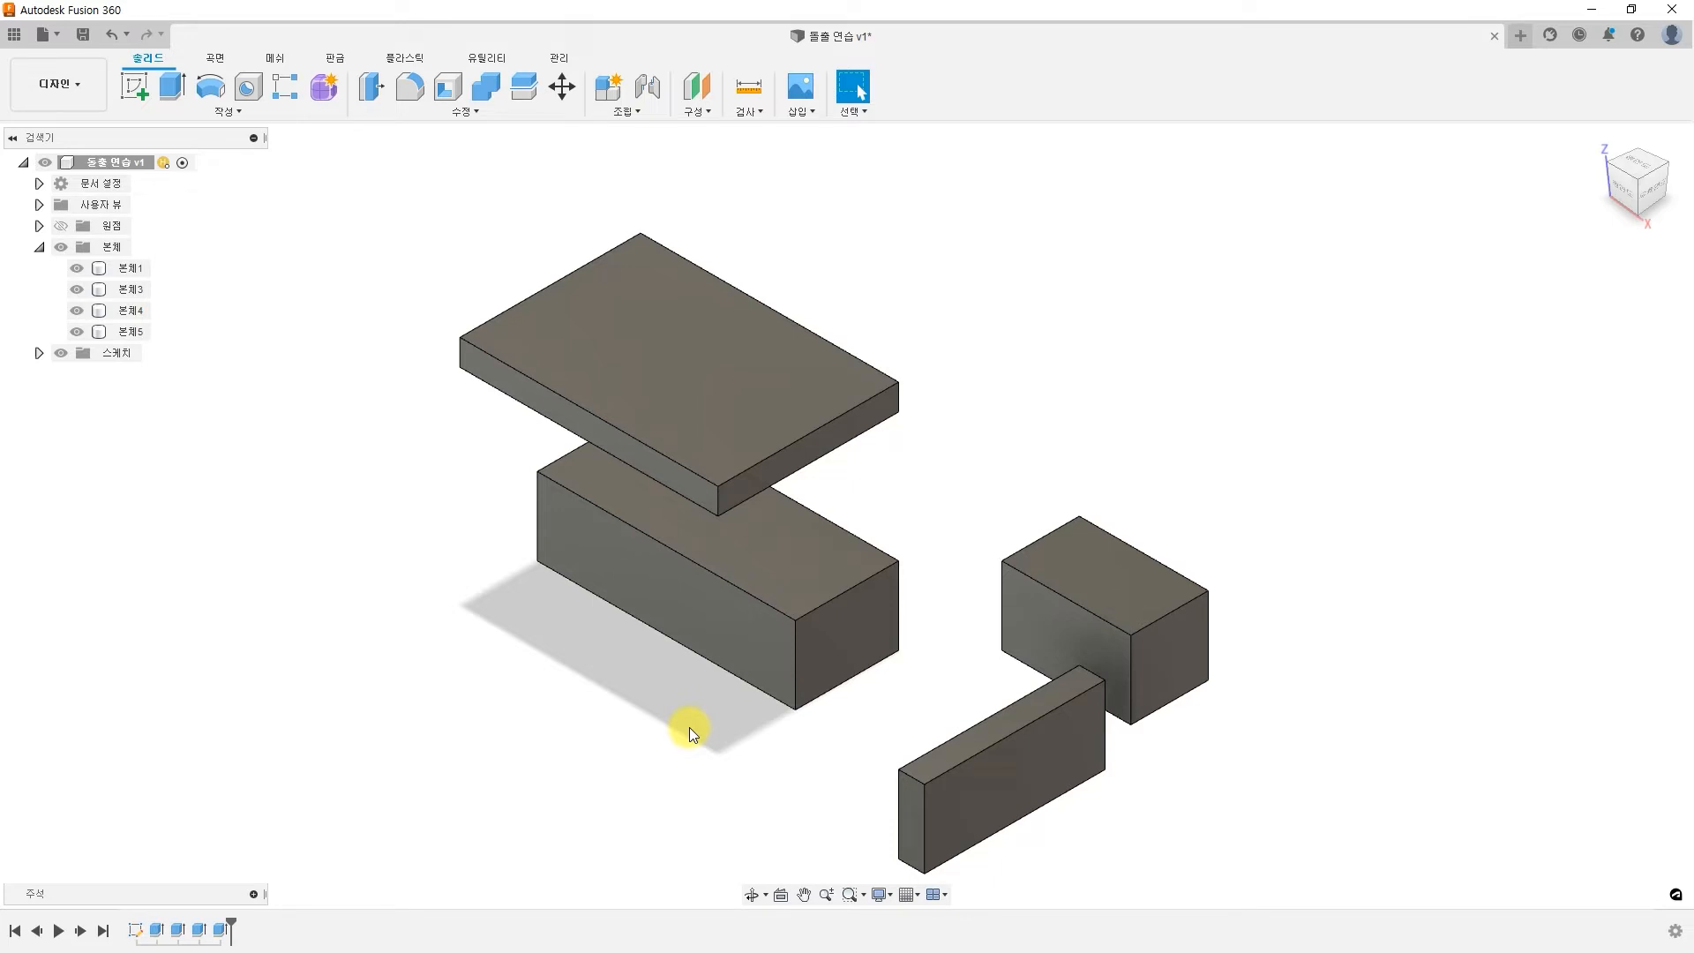
Change the operation of the large lower block's last extrusion to Intersect (교차)
{"action": "right_click", "coordinate": [227, 933]}
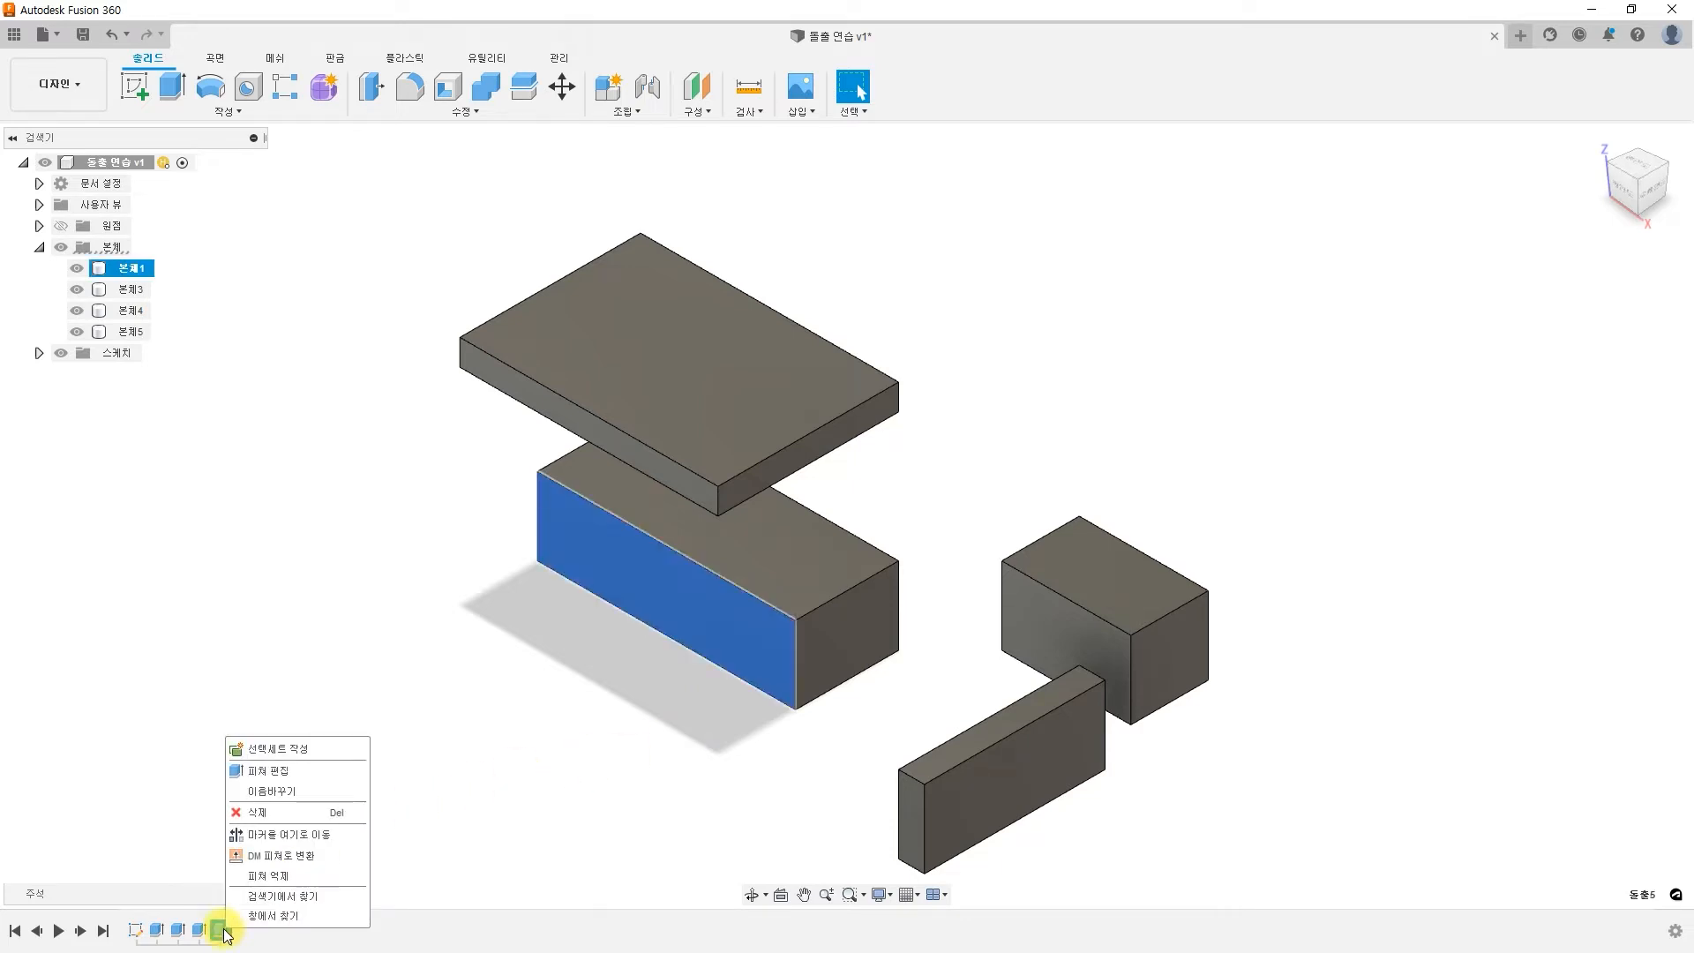
{"action": "left_click", "coordinate": [280, 769]}
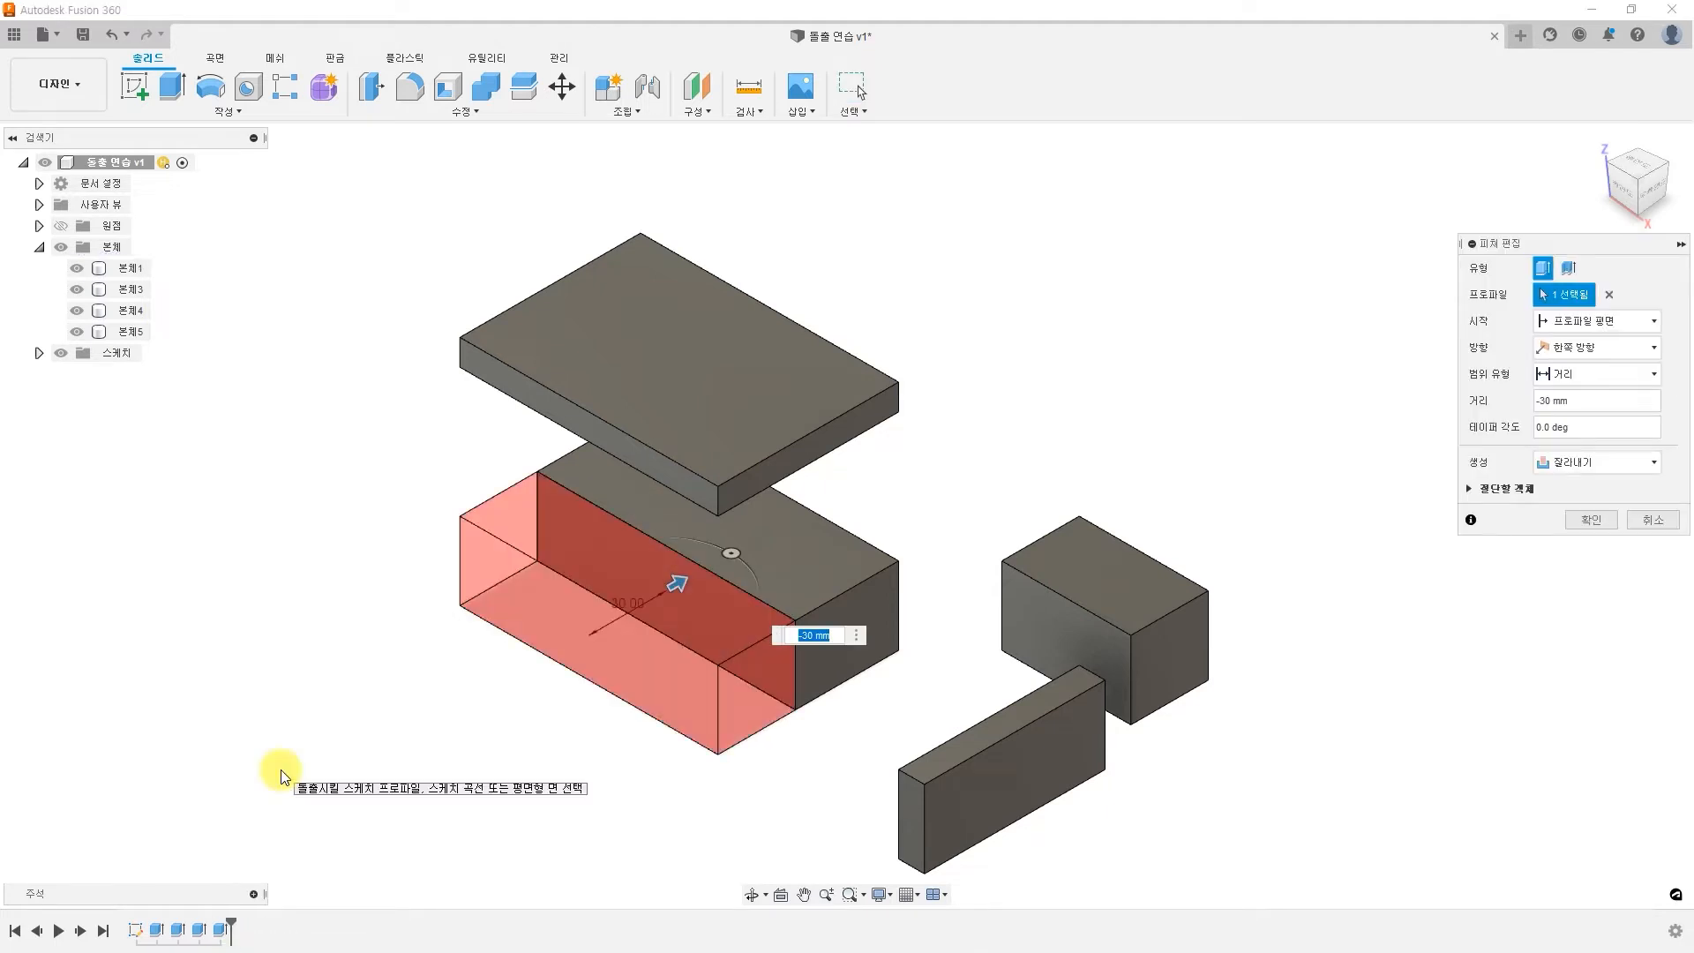
{"action": "left_click", "coordinate": [1630, 464]}
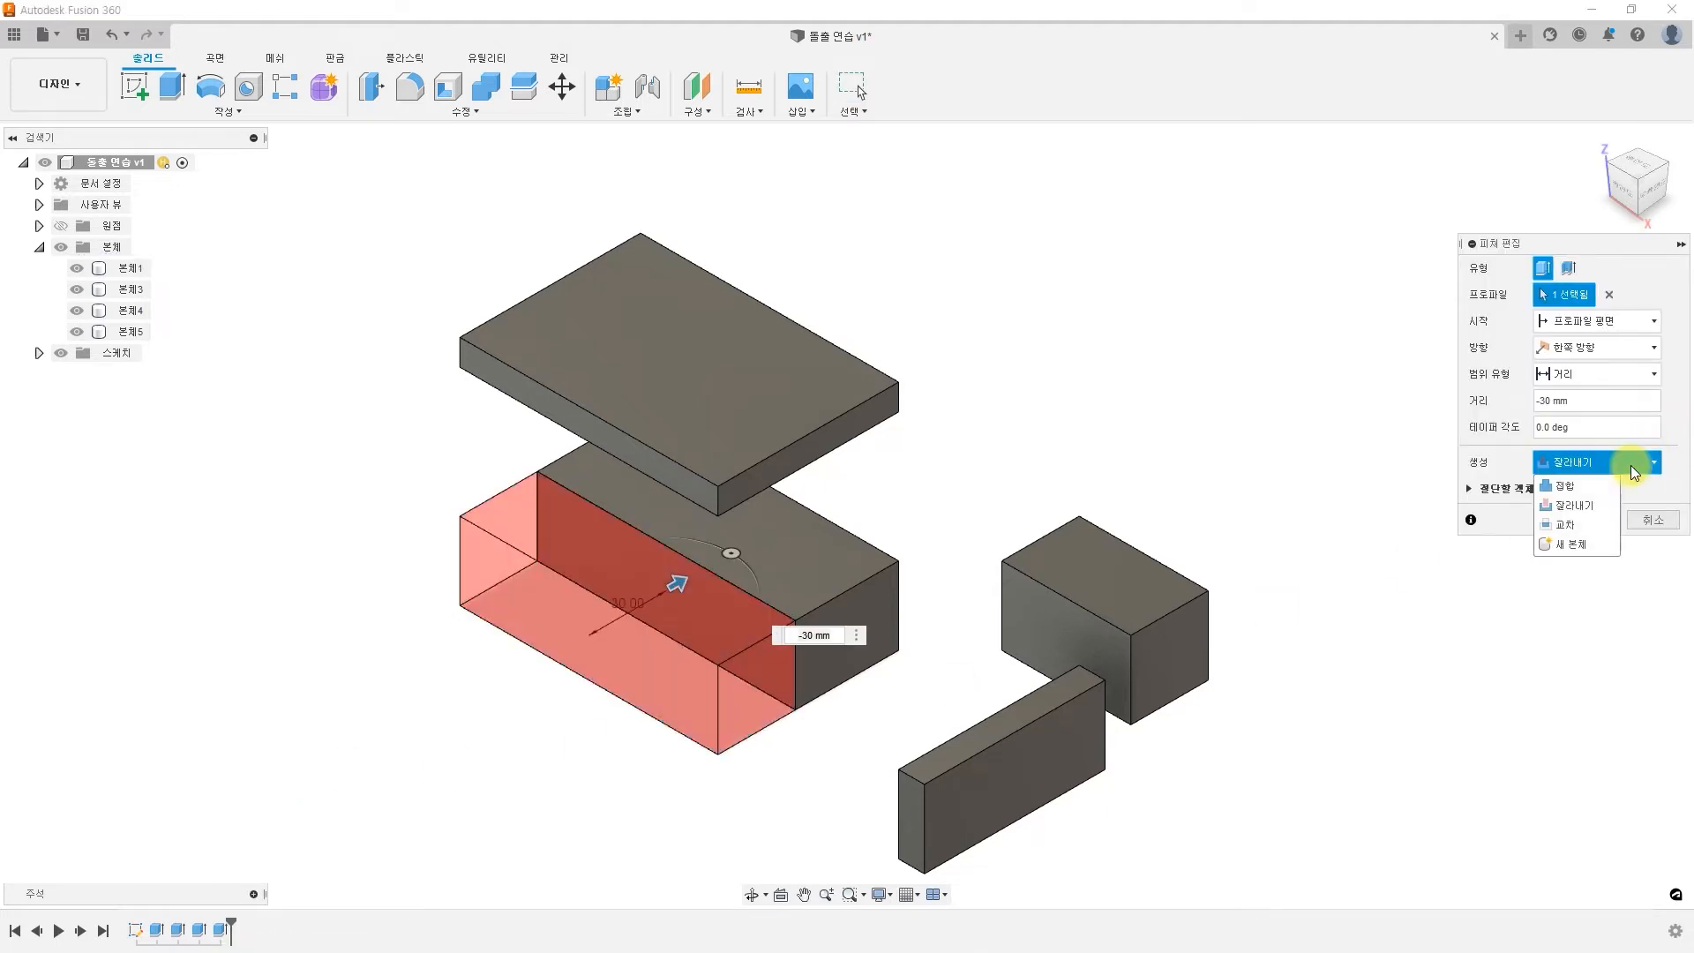
{"action": "left_click", "coordinate": [1563, 525]}
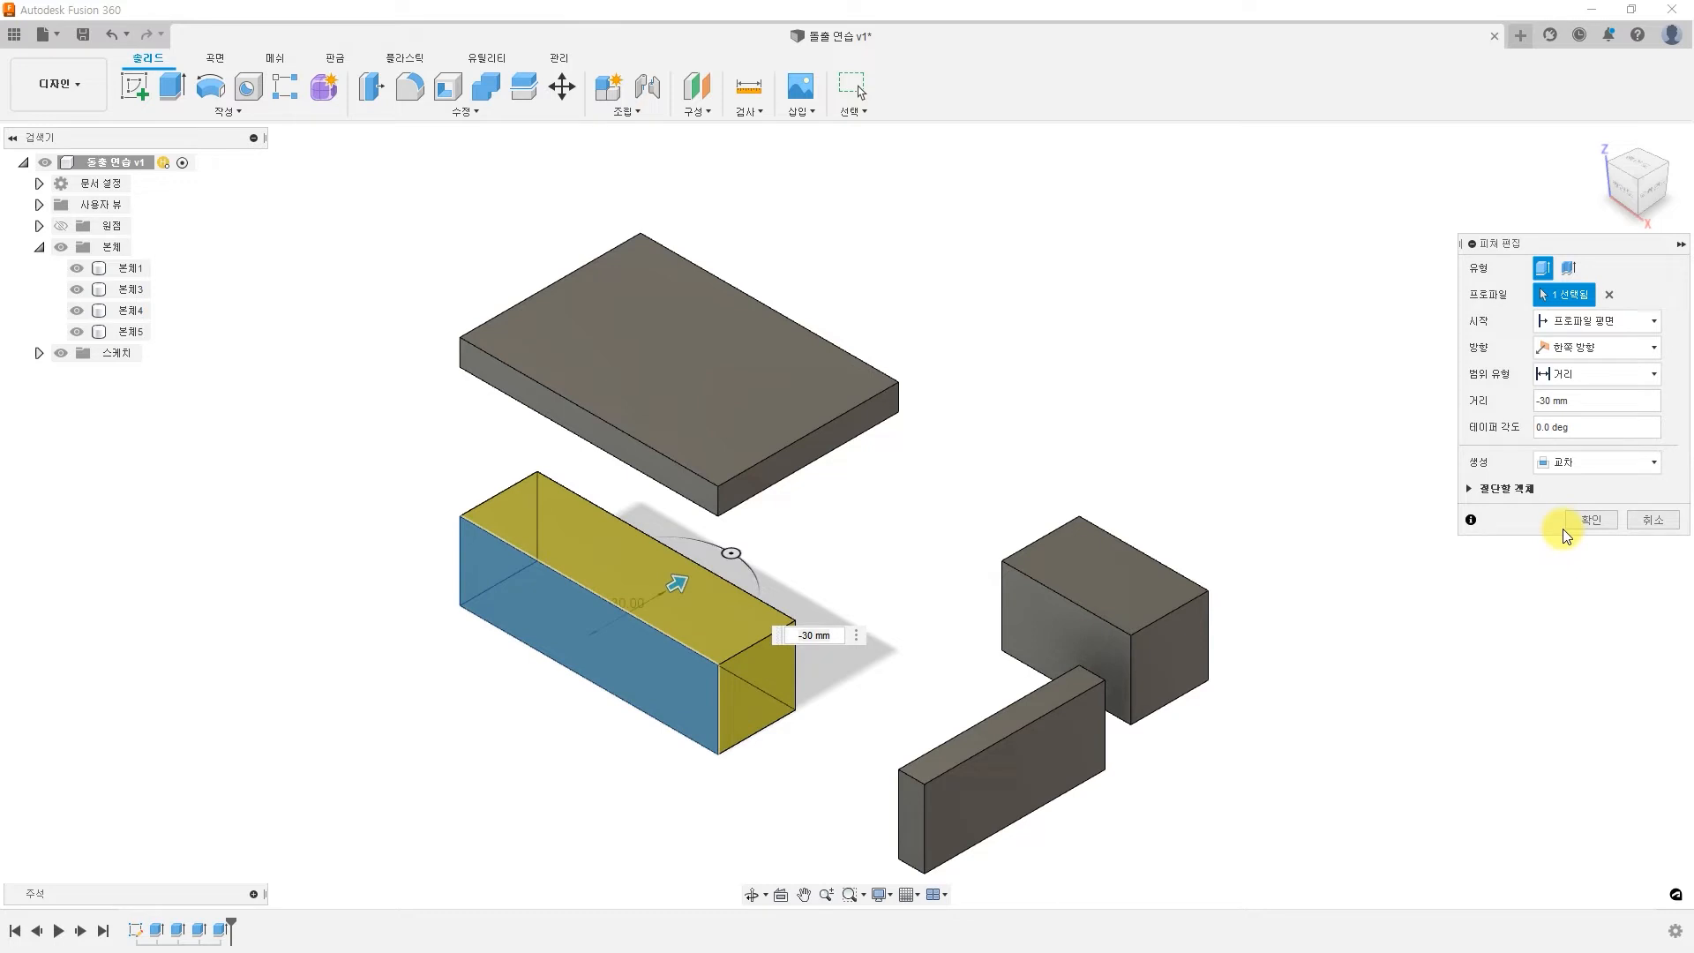
{"action": "left_click", "coordinate": [1591, 519]}
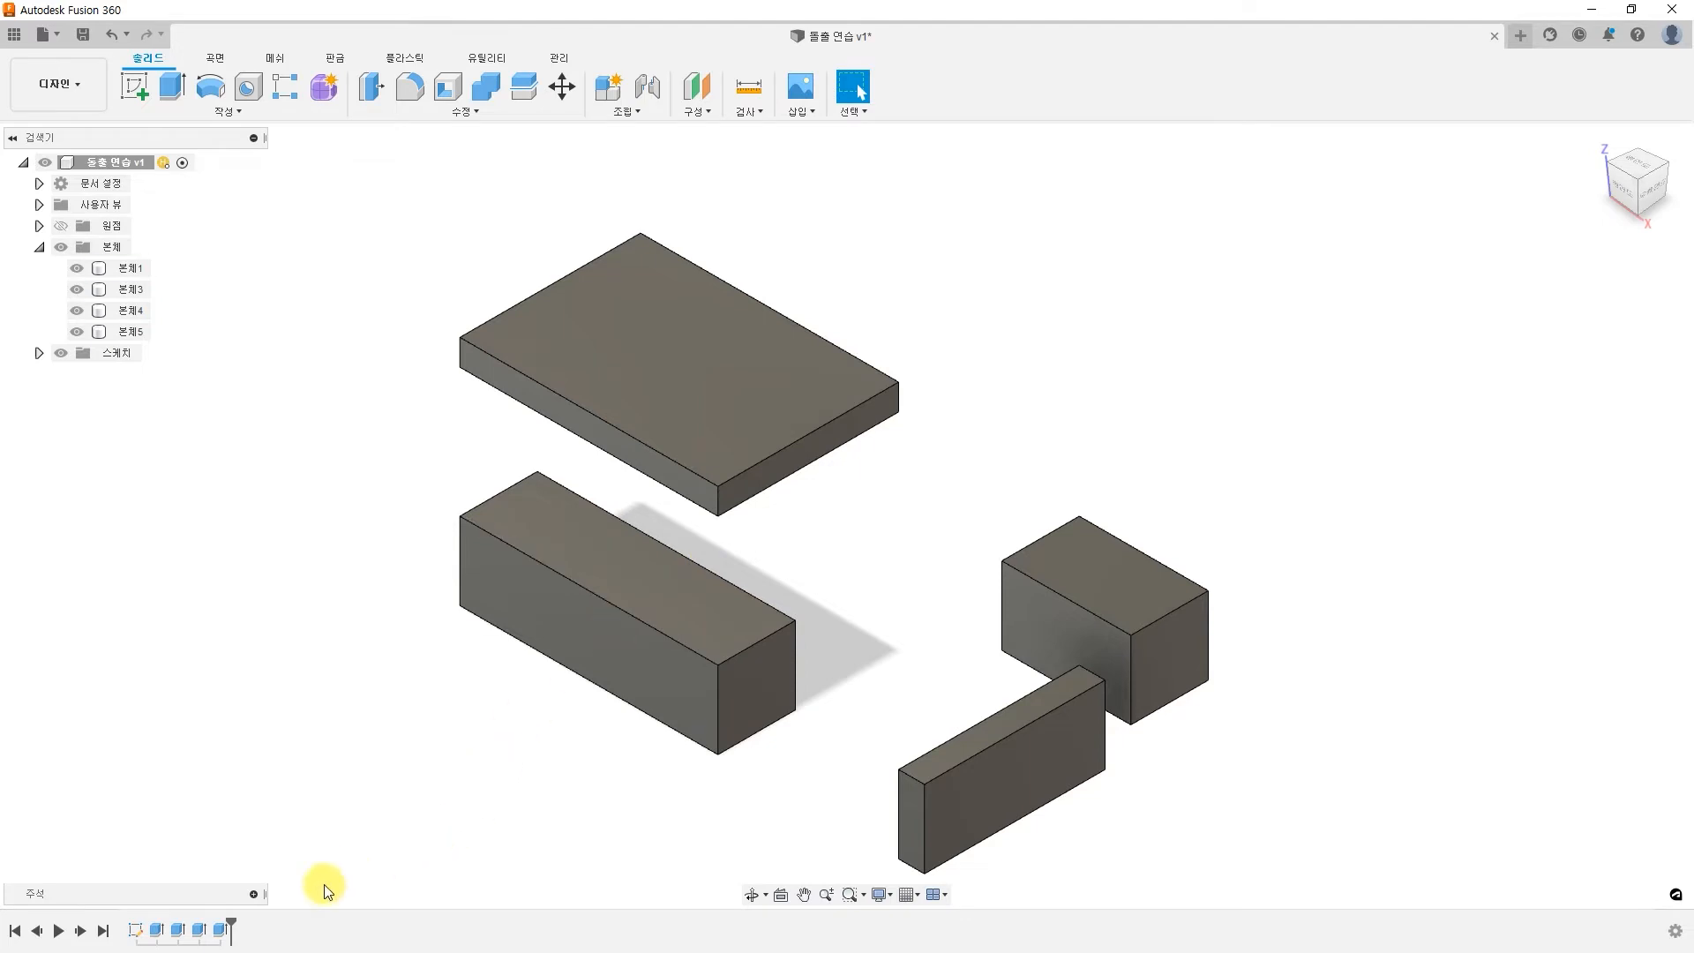
Change the operation of the large lower block's last extrusion to New Body (새 본체)
{"action": "left_click", "coordinate": [223, 930]}
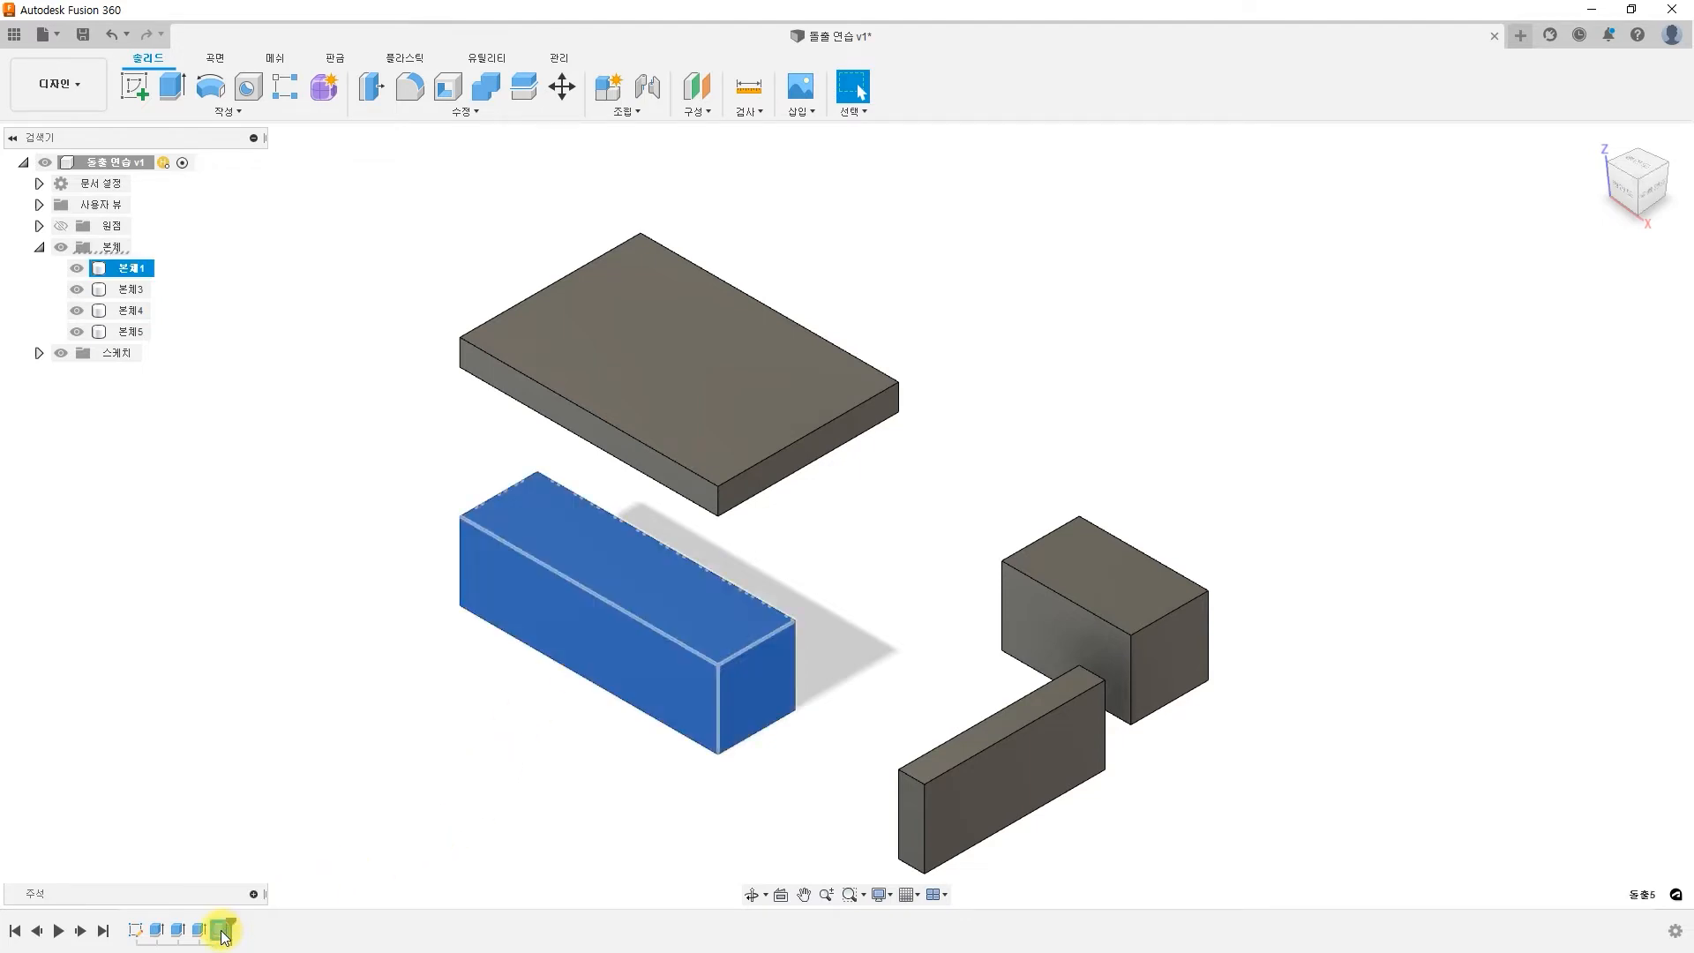
{"action": "right_click", "coordinate": [222, 929]}
{"action": "left_click", "coordinate": [287, 773]}
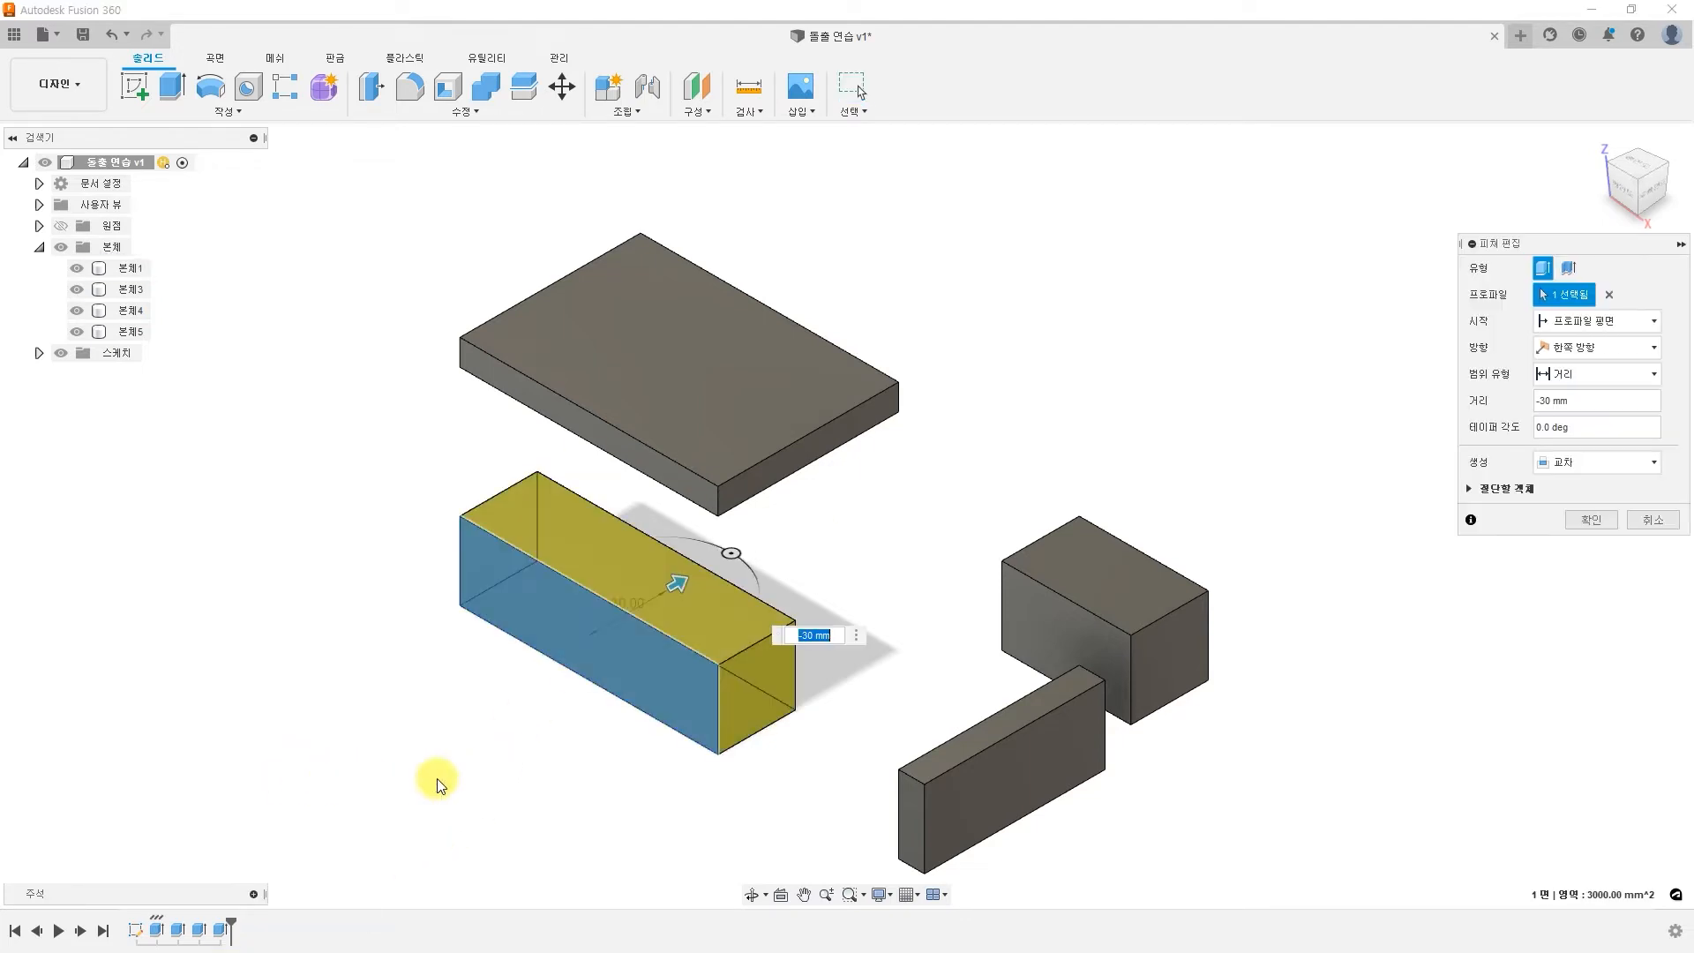
{"action": "left_click", "coordinate": [1596, 459]}
{"action": "left_click", "coordinate": [1569, 548]}
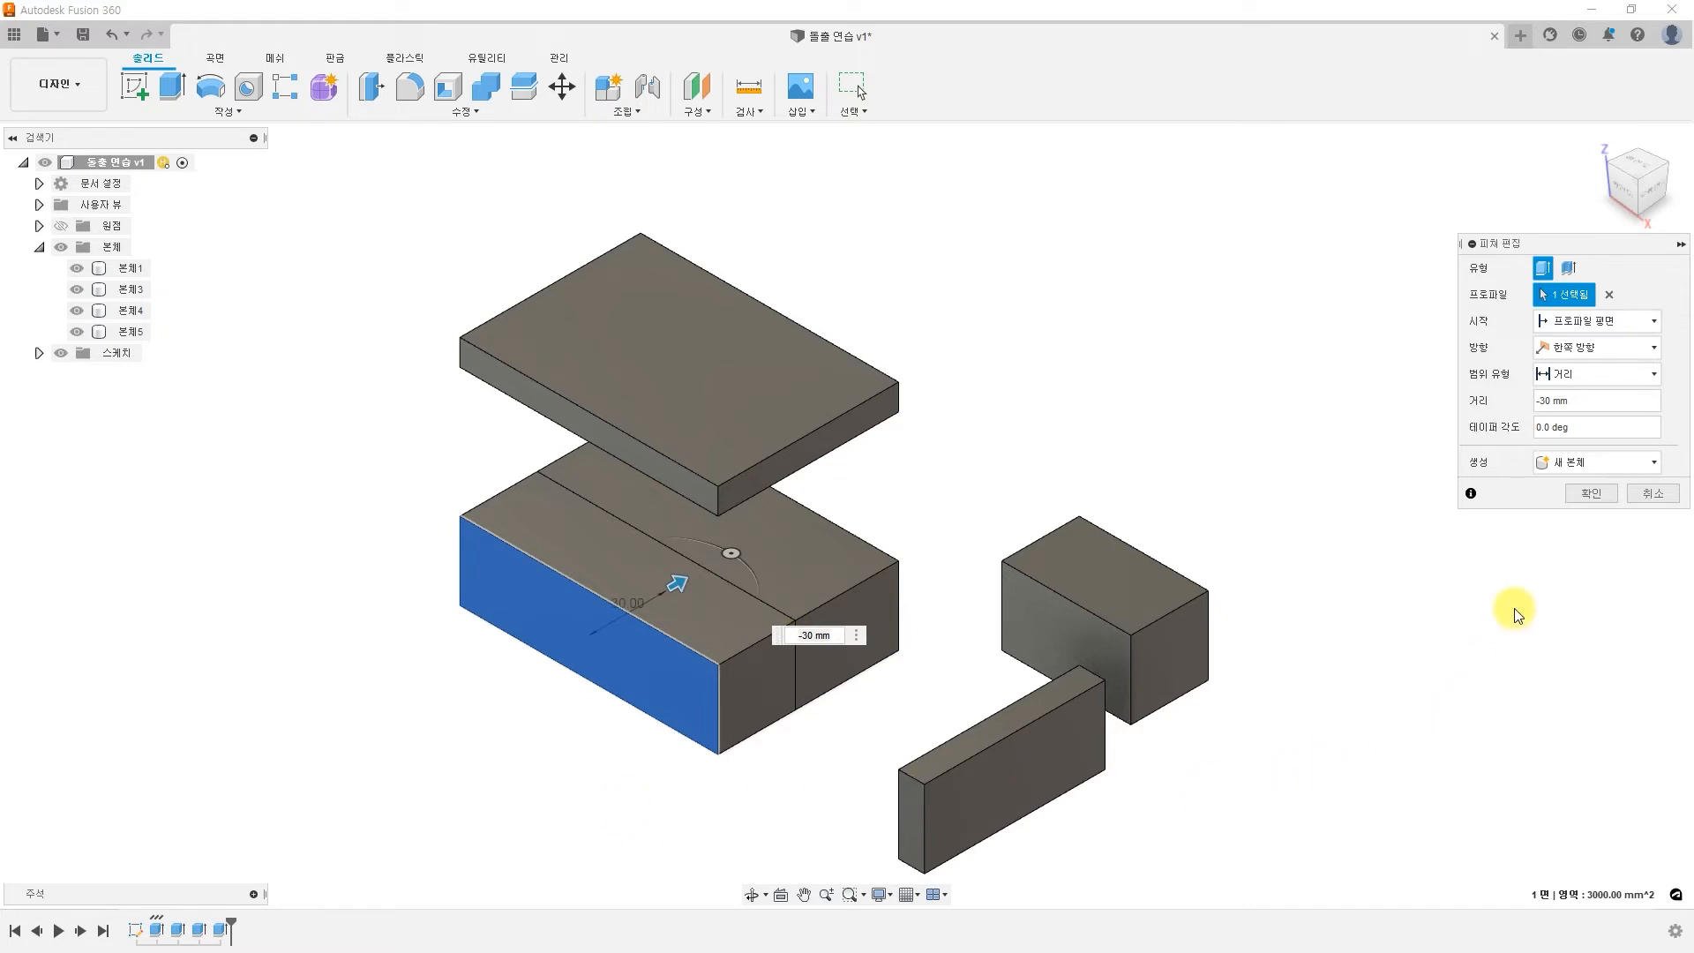
{"action": "left_click", "coordinate": [1591, 494]}
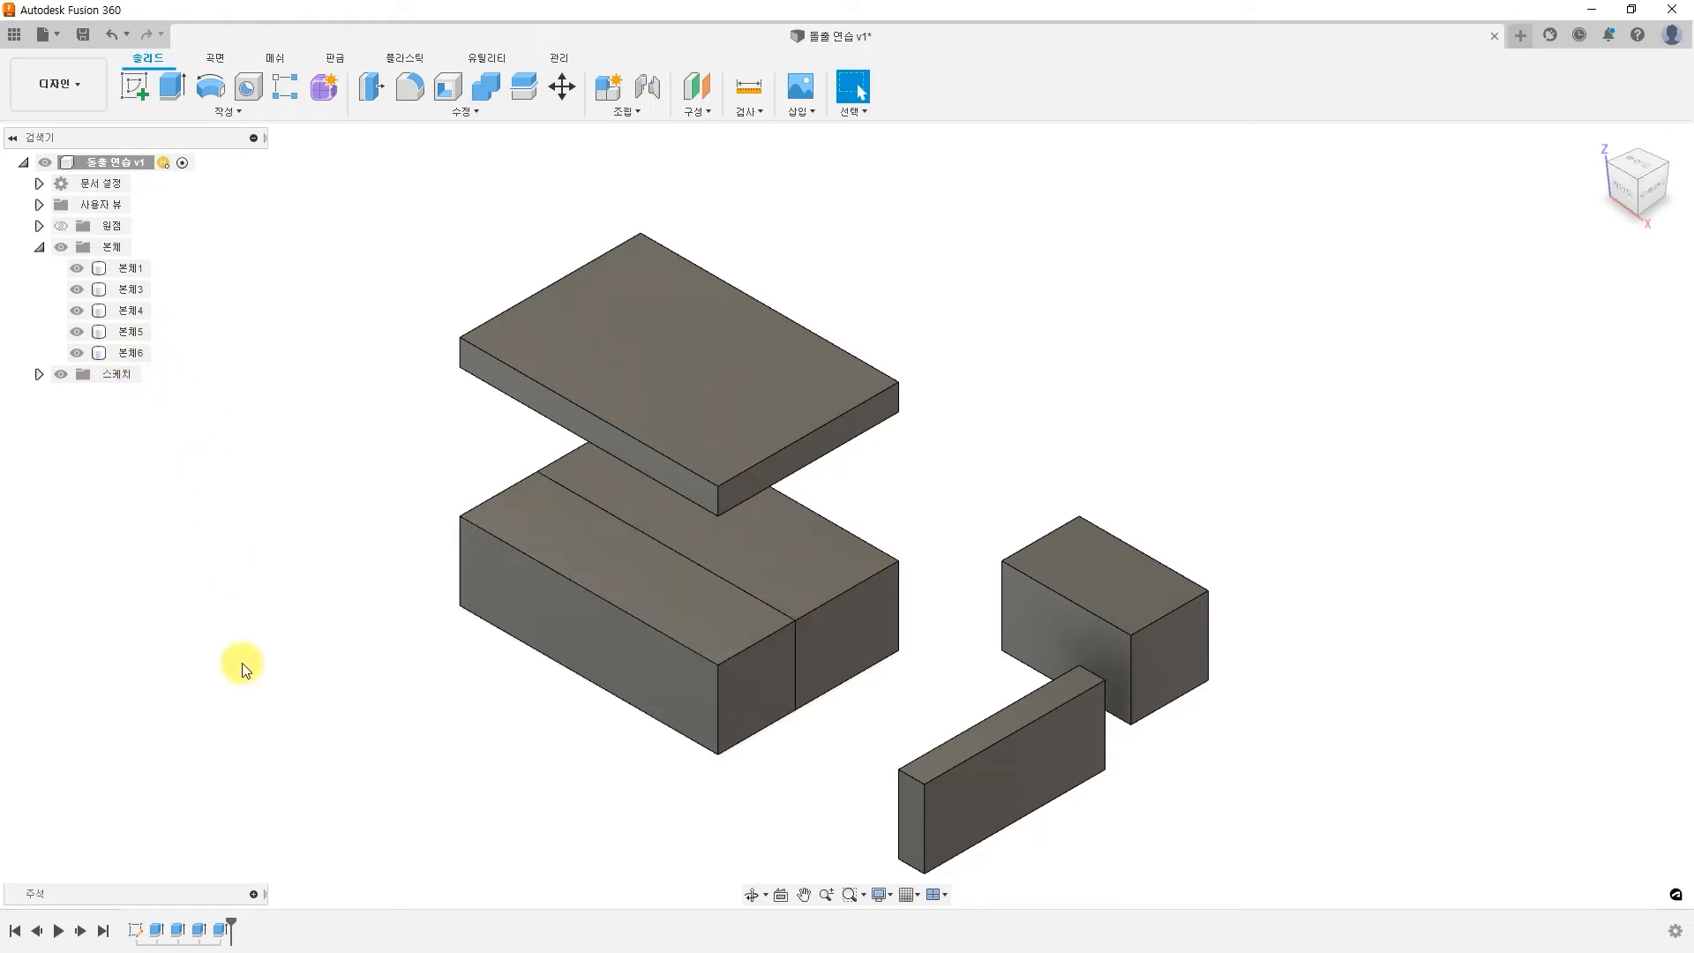
Highlight 본체1, then hide and show 본체1 and 본체6 to see which solid each one represents
{"action": "left_click", "coordinate": [130, 269]}
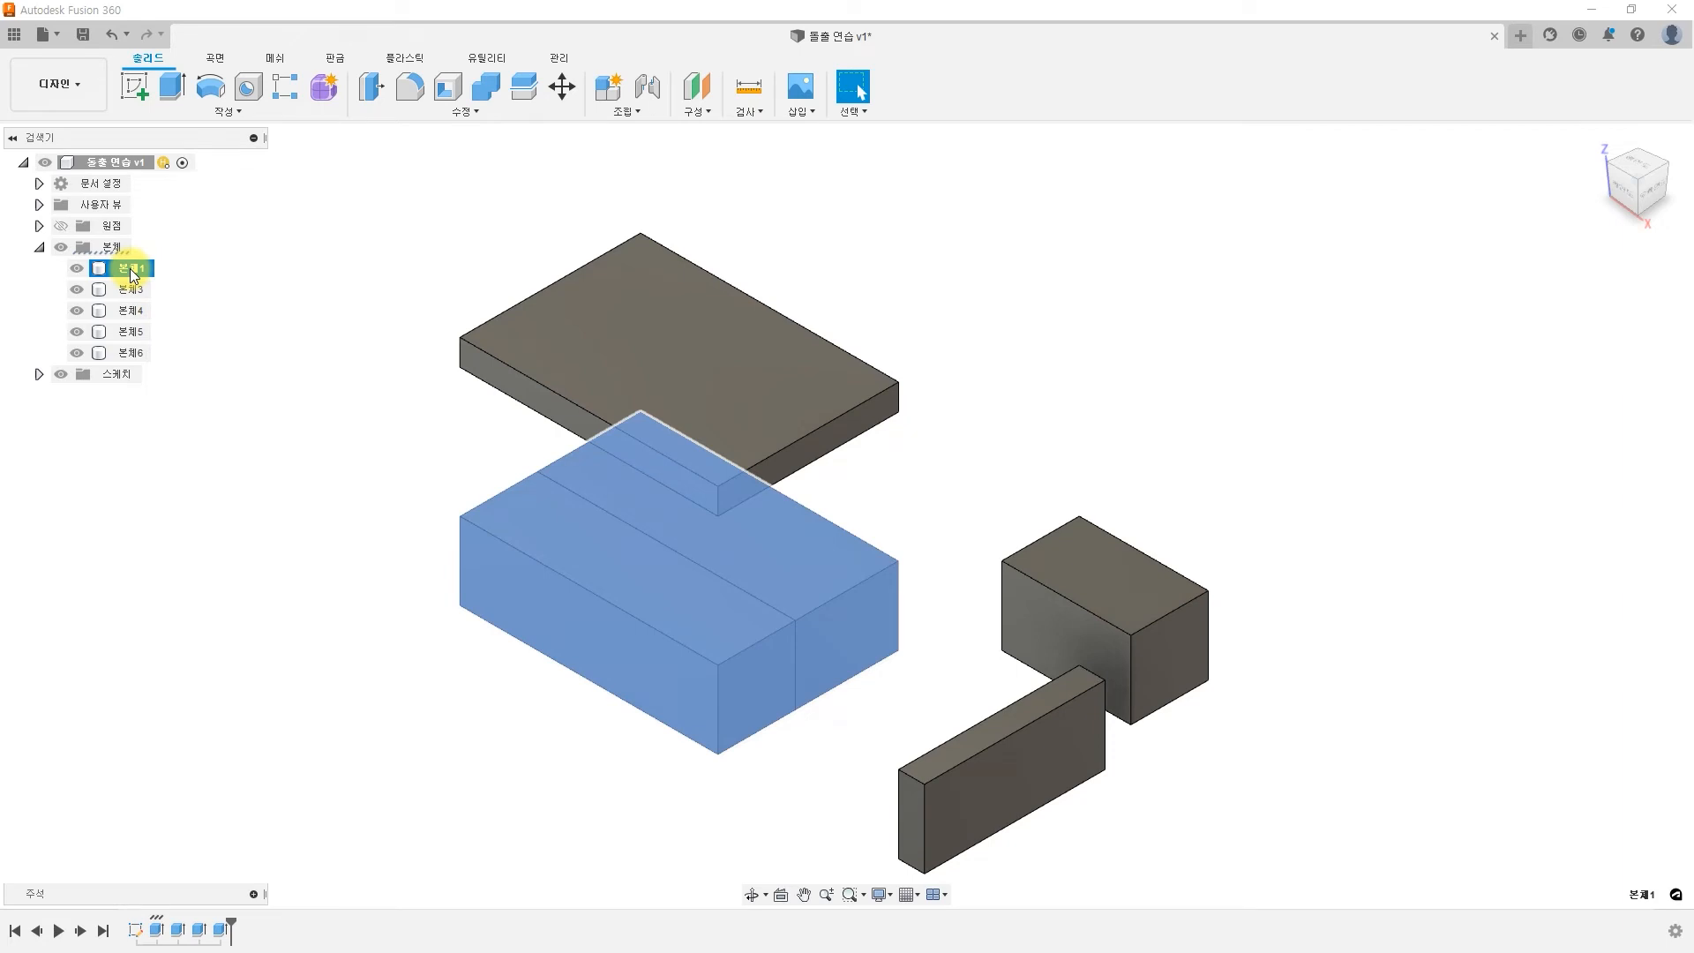
{"action": "left_click", "coordinate": [237, 319]}
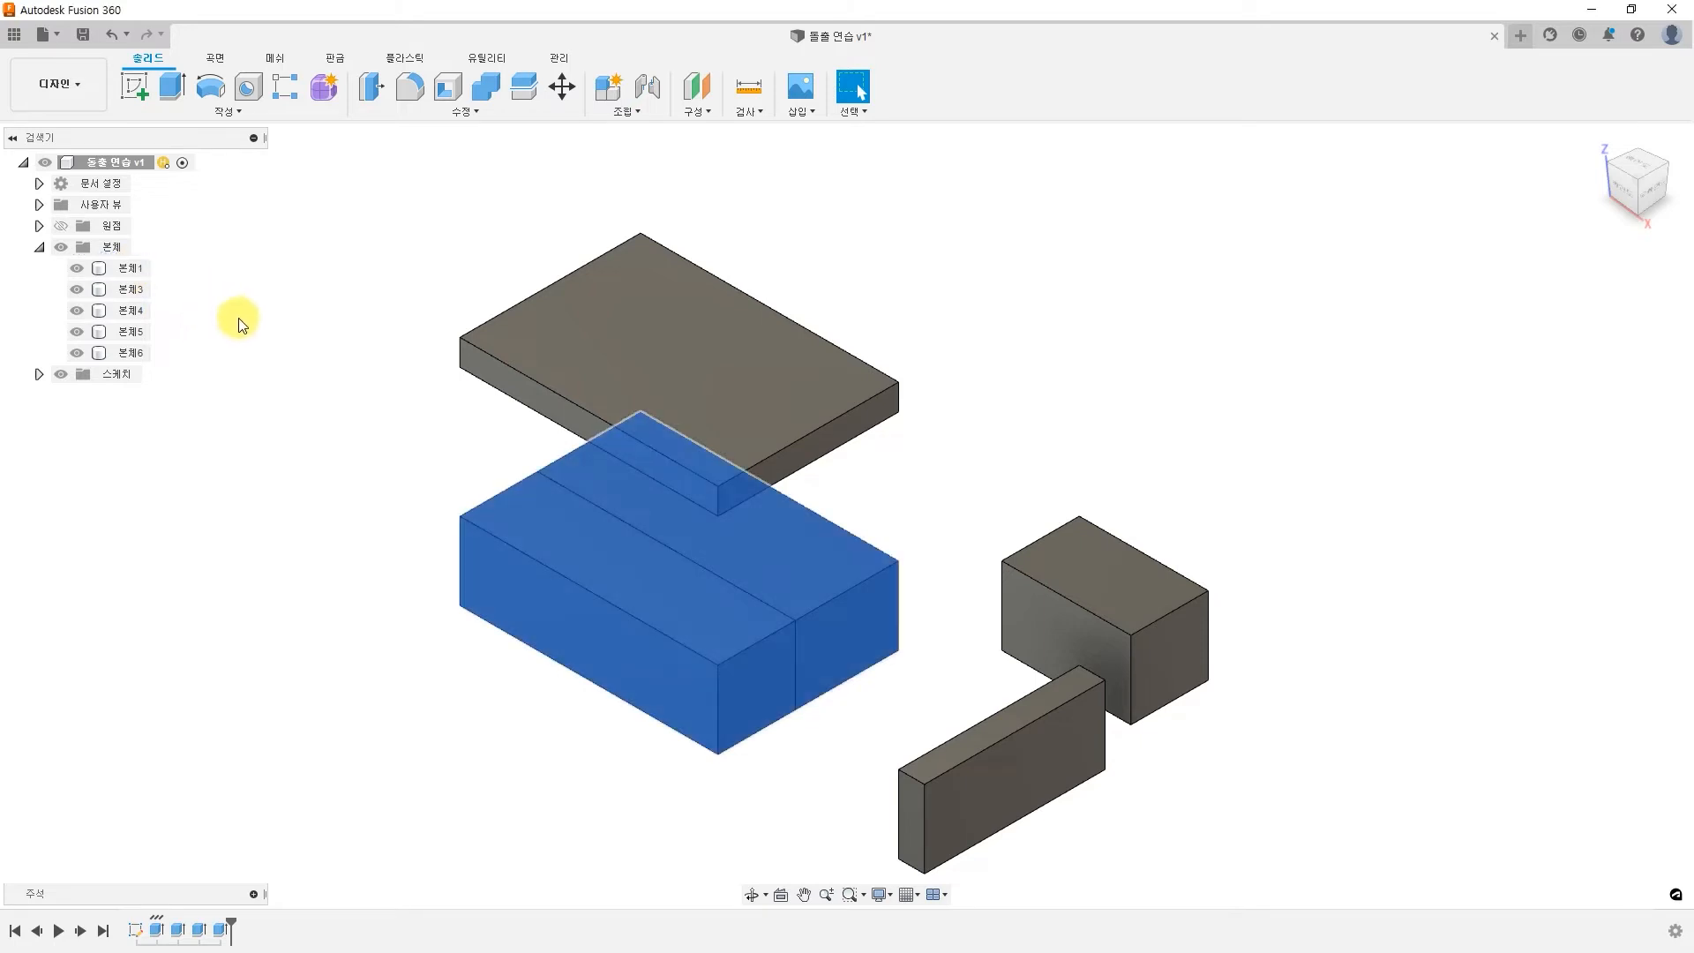
{"action": "left_click", "coordinate": [78, 270]}
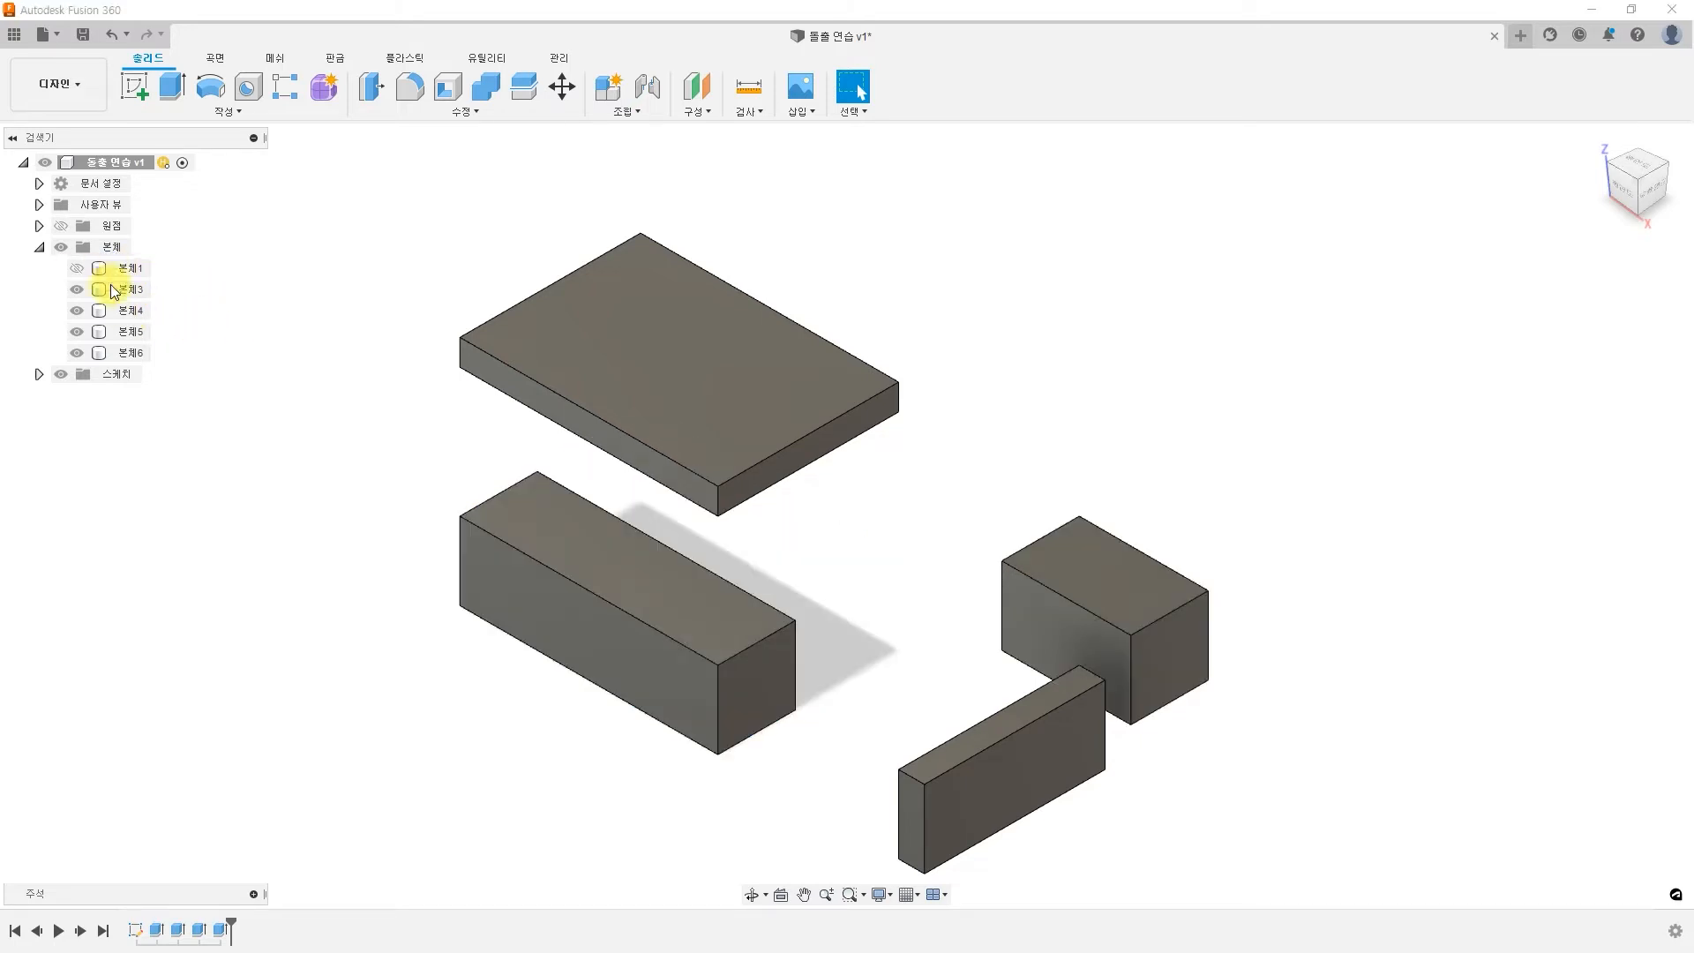
{"action": "left_click", "coordinate": [76, 353]}
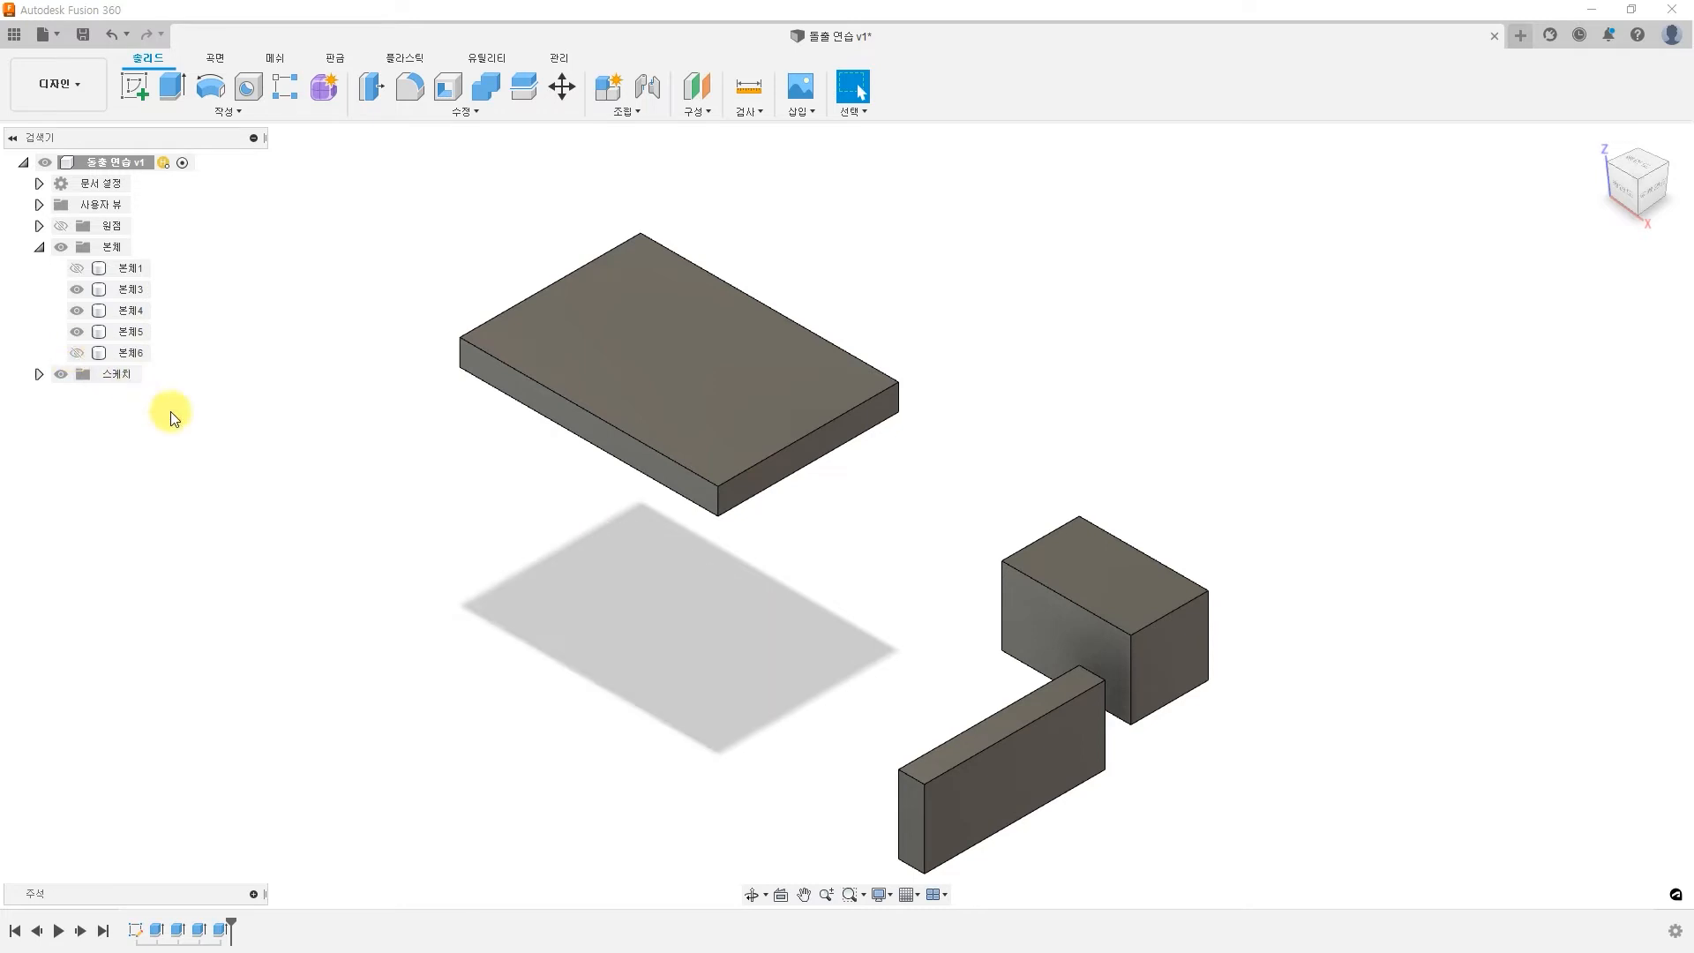
{"action": "left_click", "coordinate": [78, 269]}
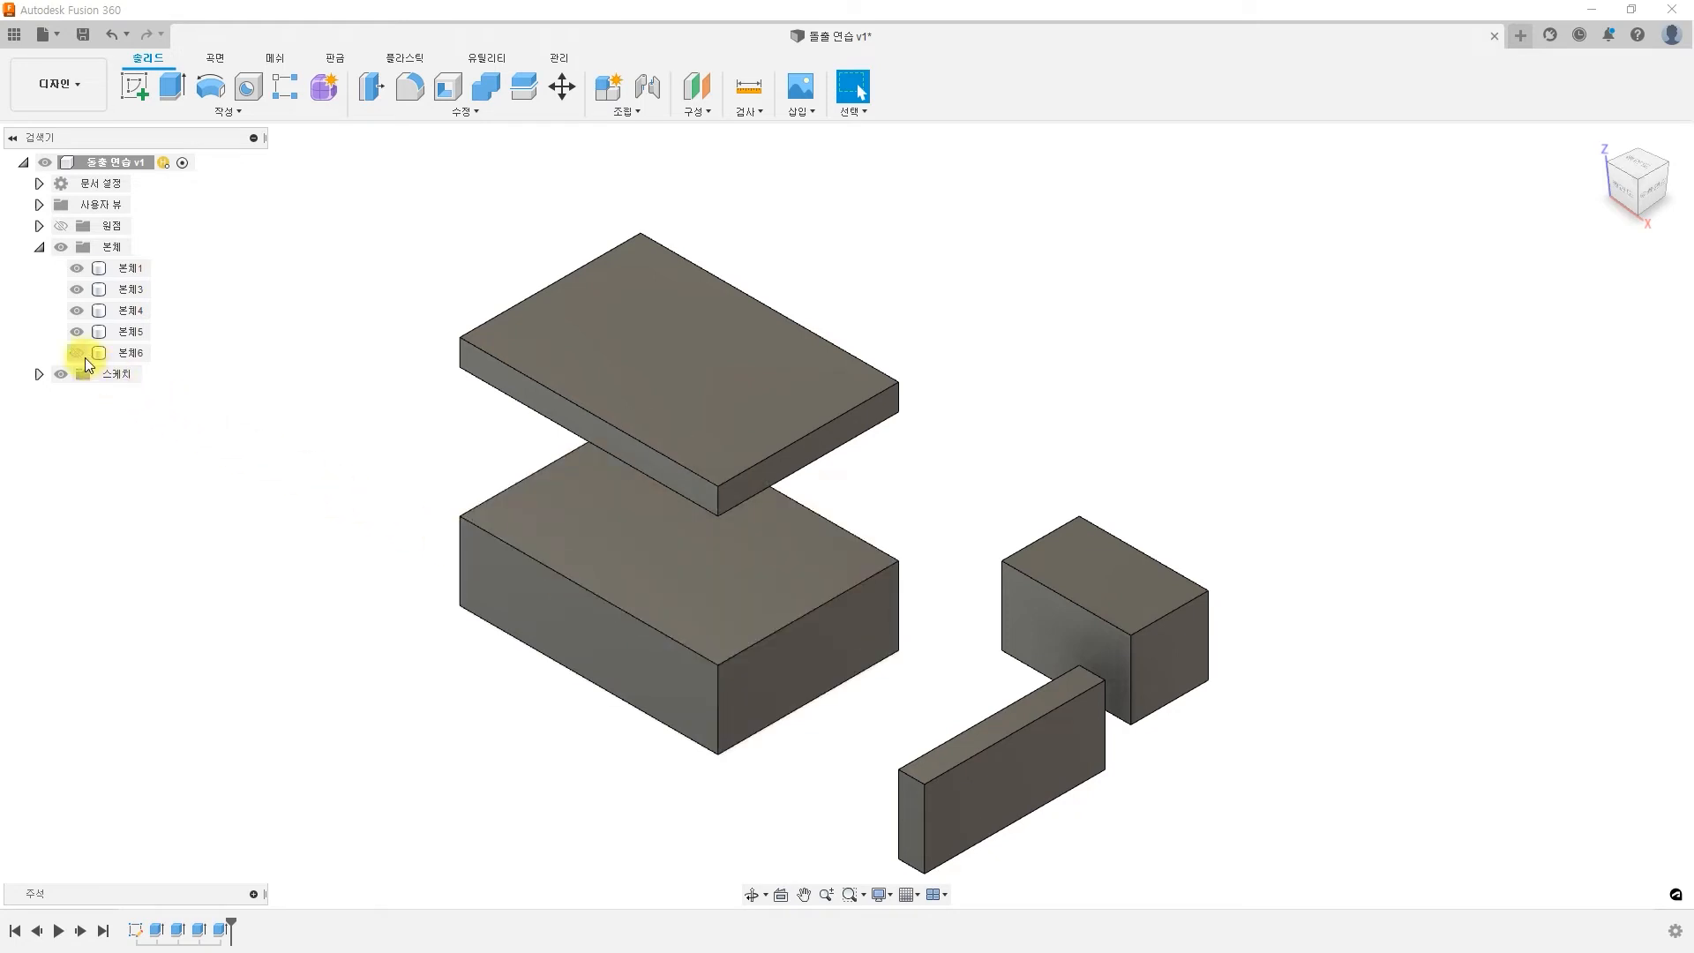
{"action": "left_click", "coordinate": [77, 354]}
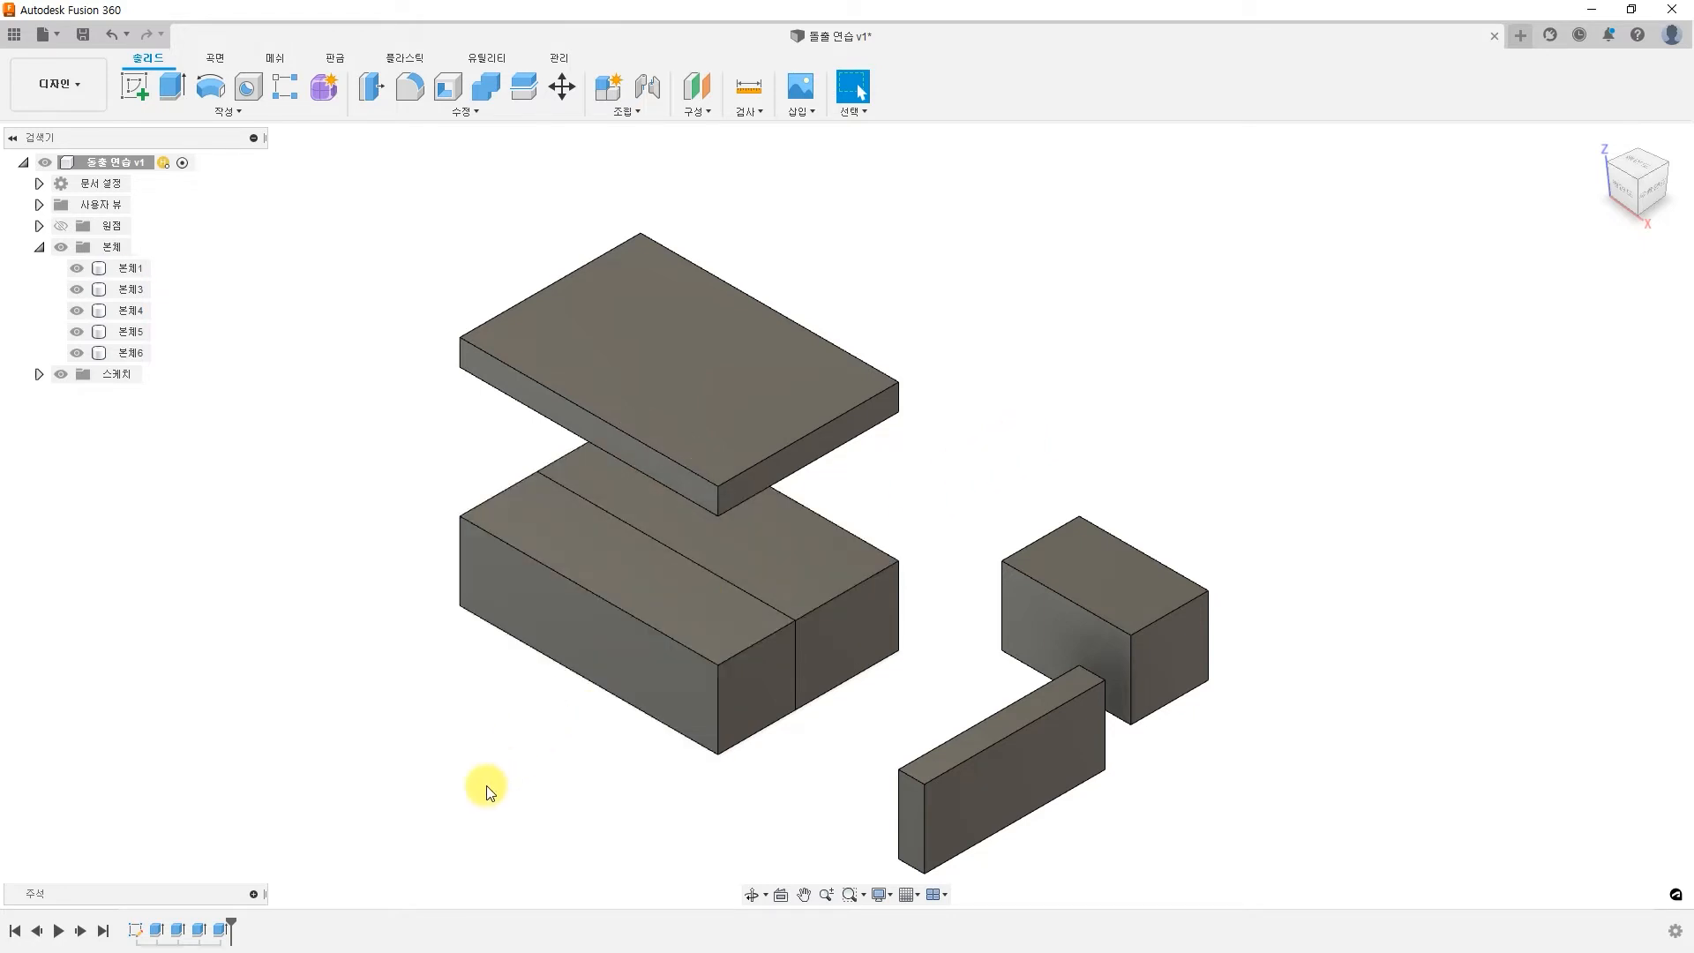
Delete the last extrusion and extrude the large lower block's long front face outward 30 mm as a new component (새 구성요소)
{"action": "left_click", "coordinate": [223, 931]}
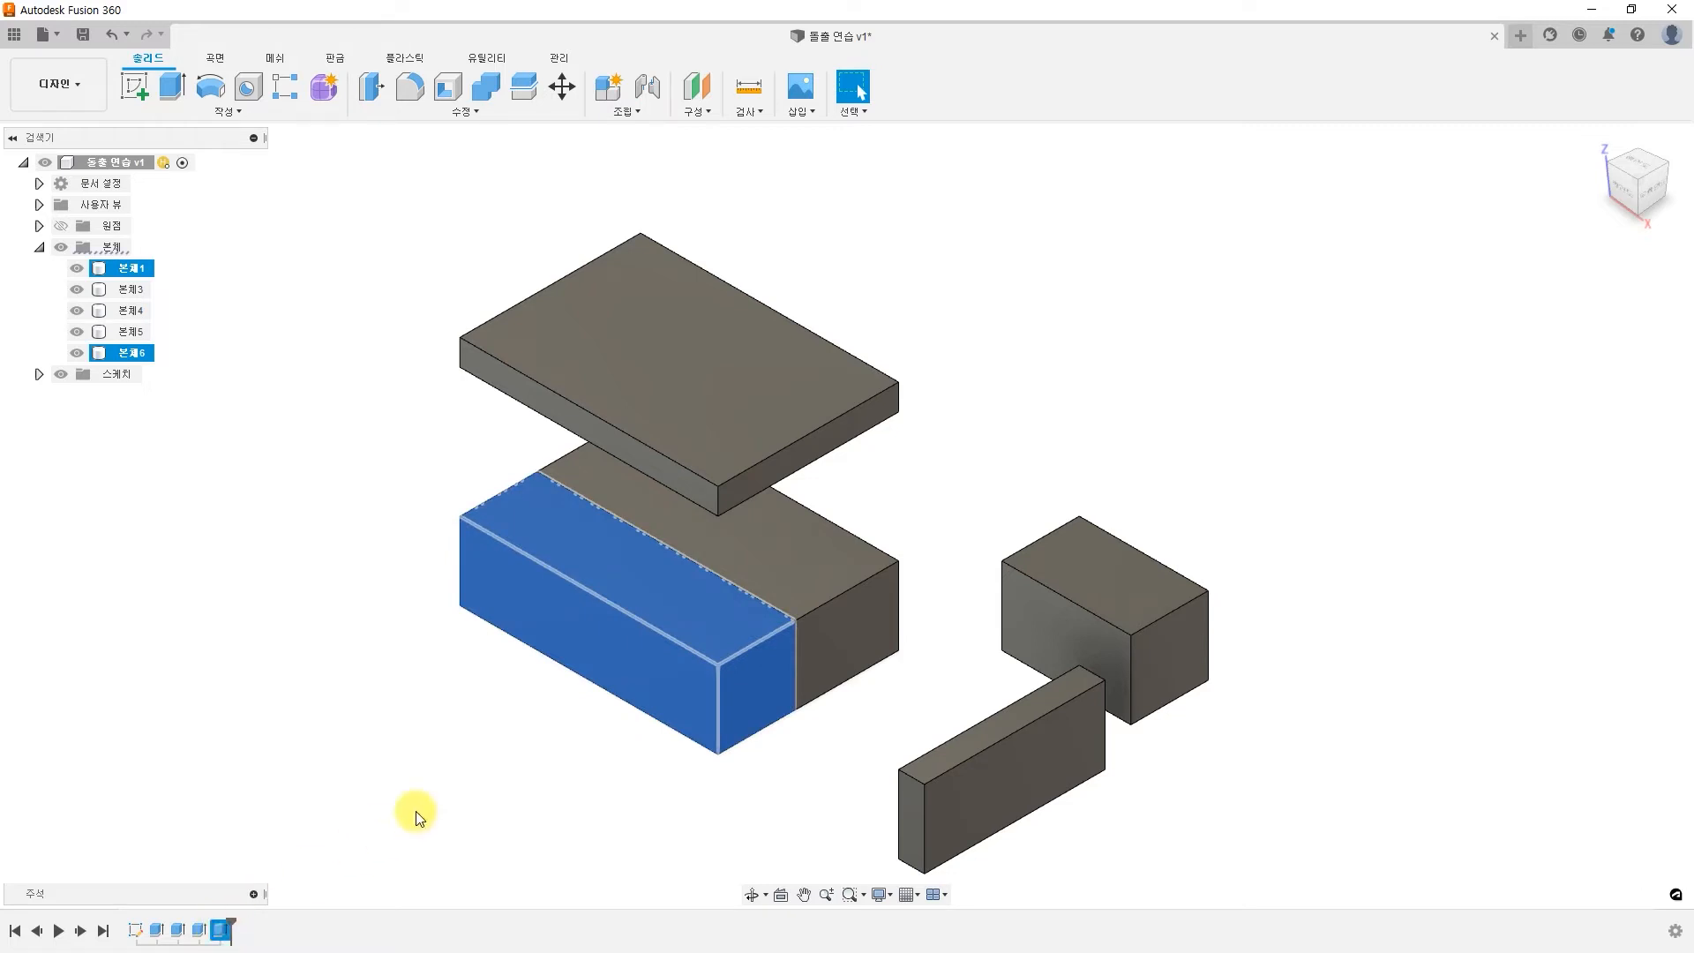
{"action": "key", "text": "Delete"}
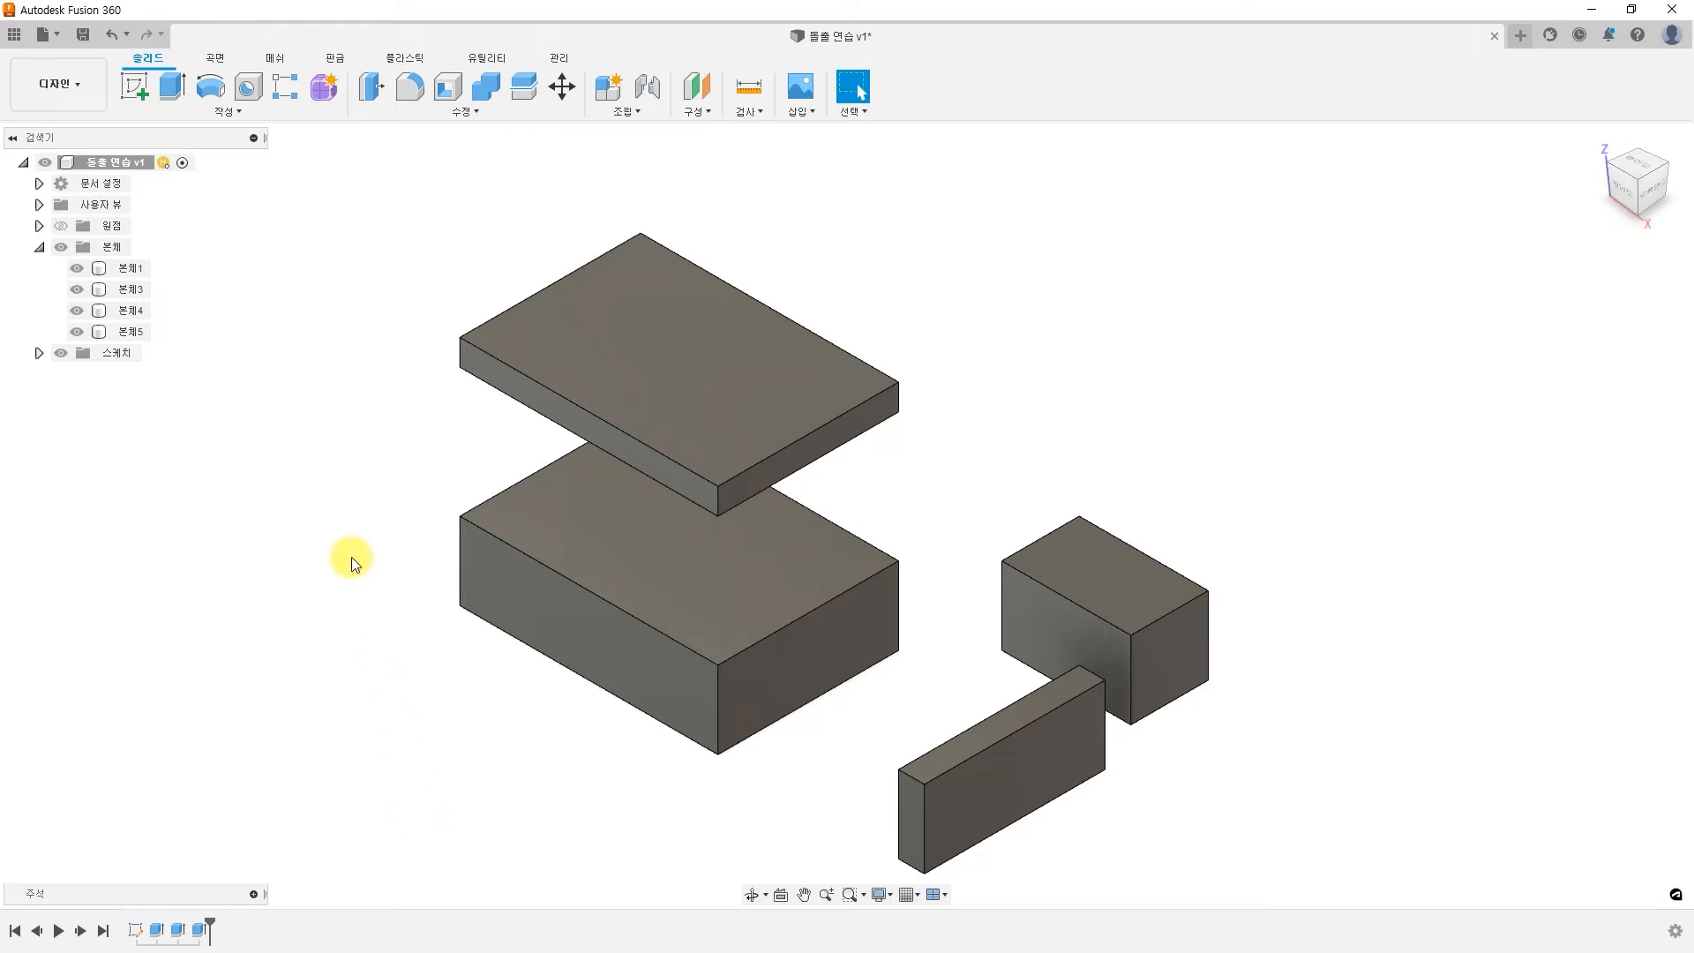
{"action": "left_click", "coordinate": [168, 89]}
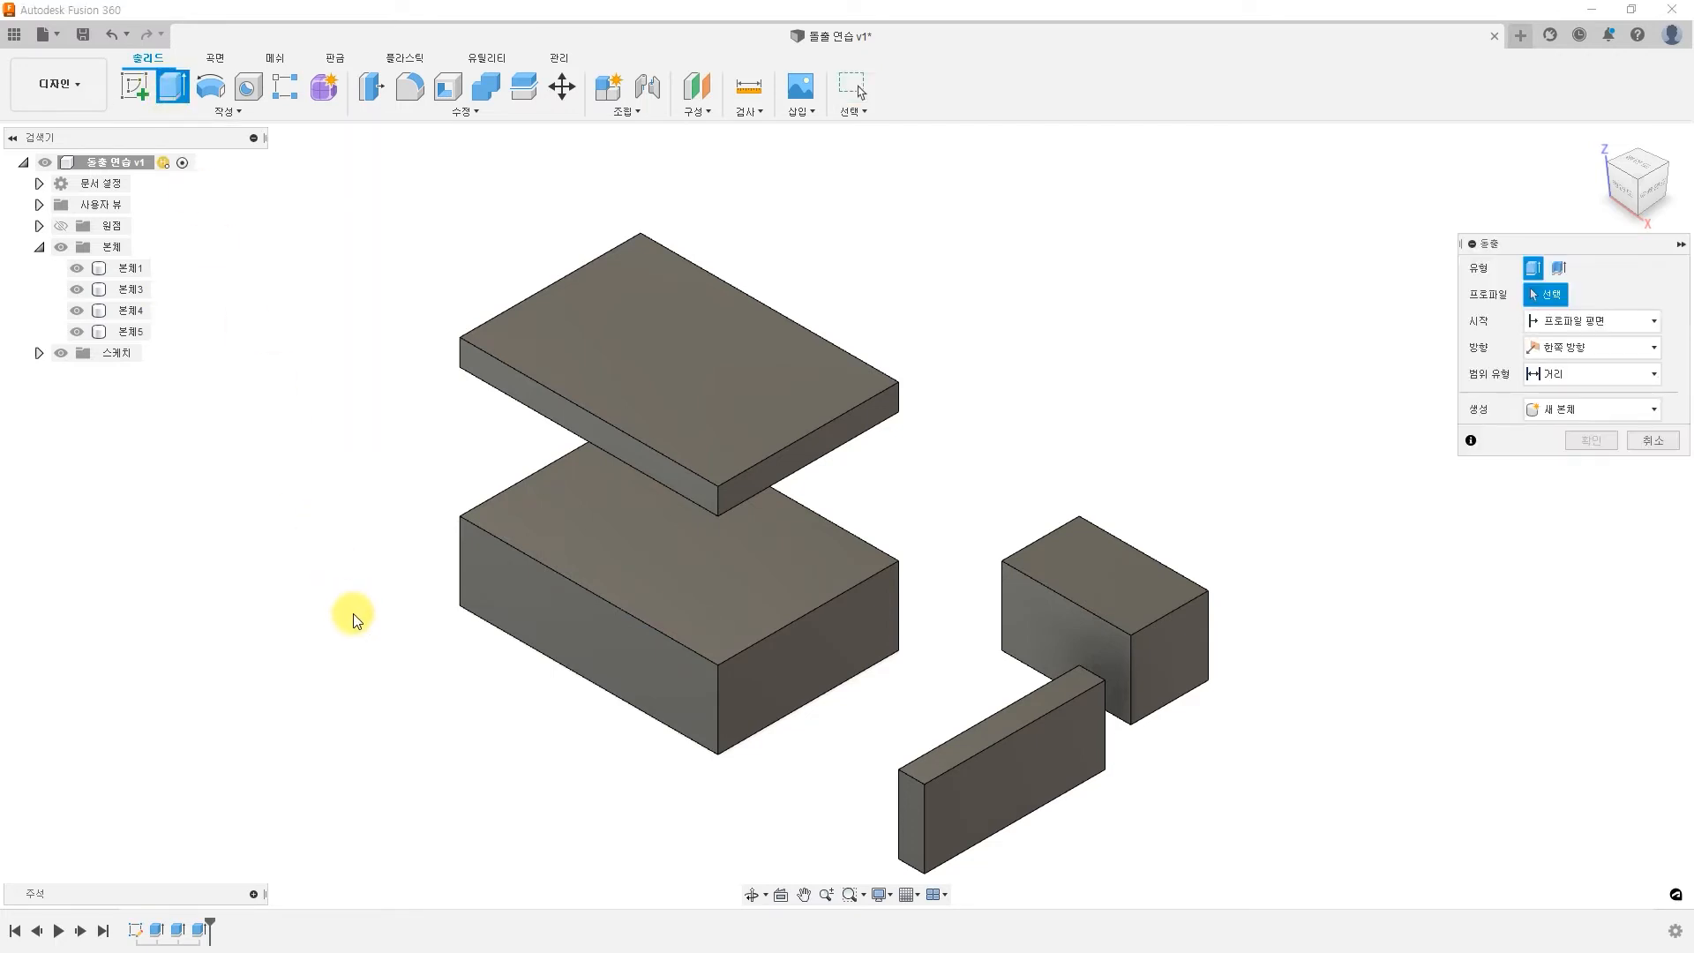
{"action": "left_click", "coordinate": [633, 690]}
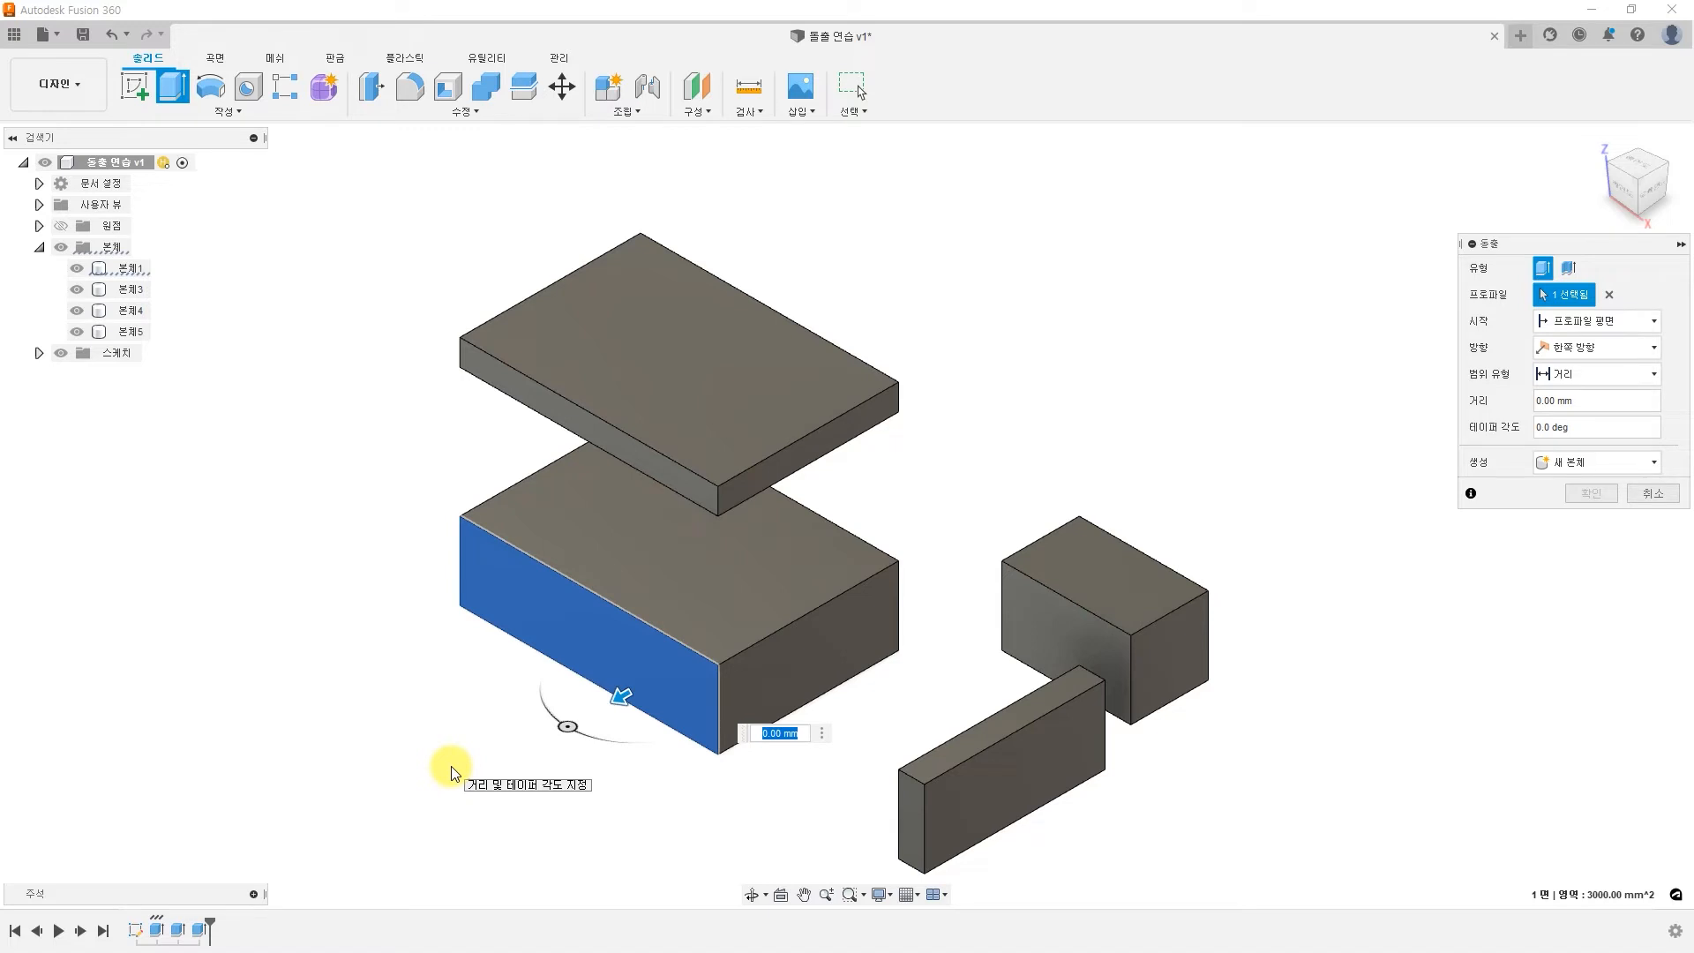
{"action": "type", "text": "30"}
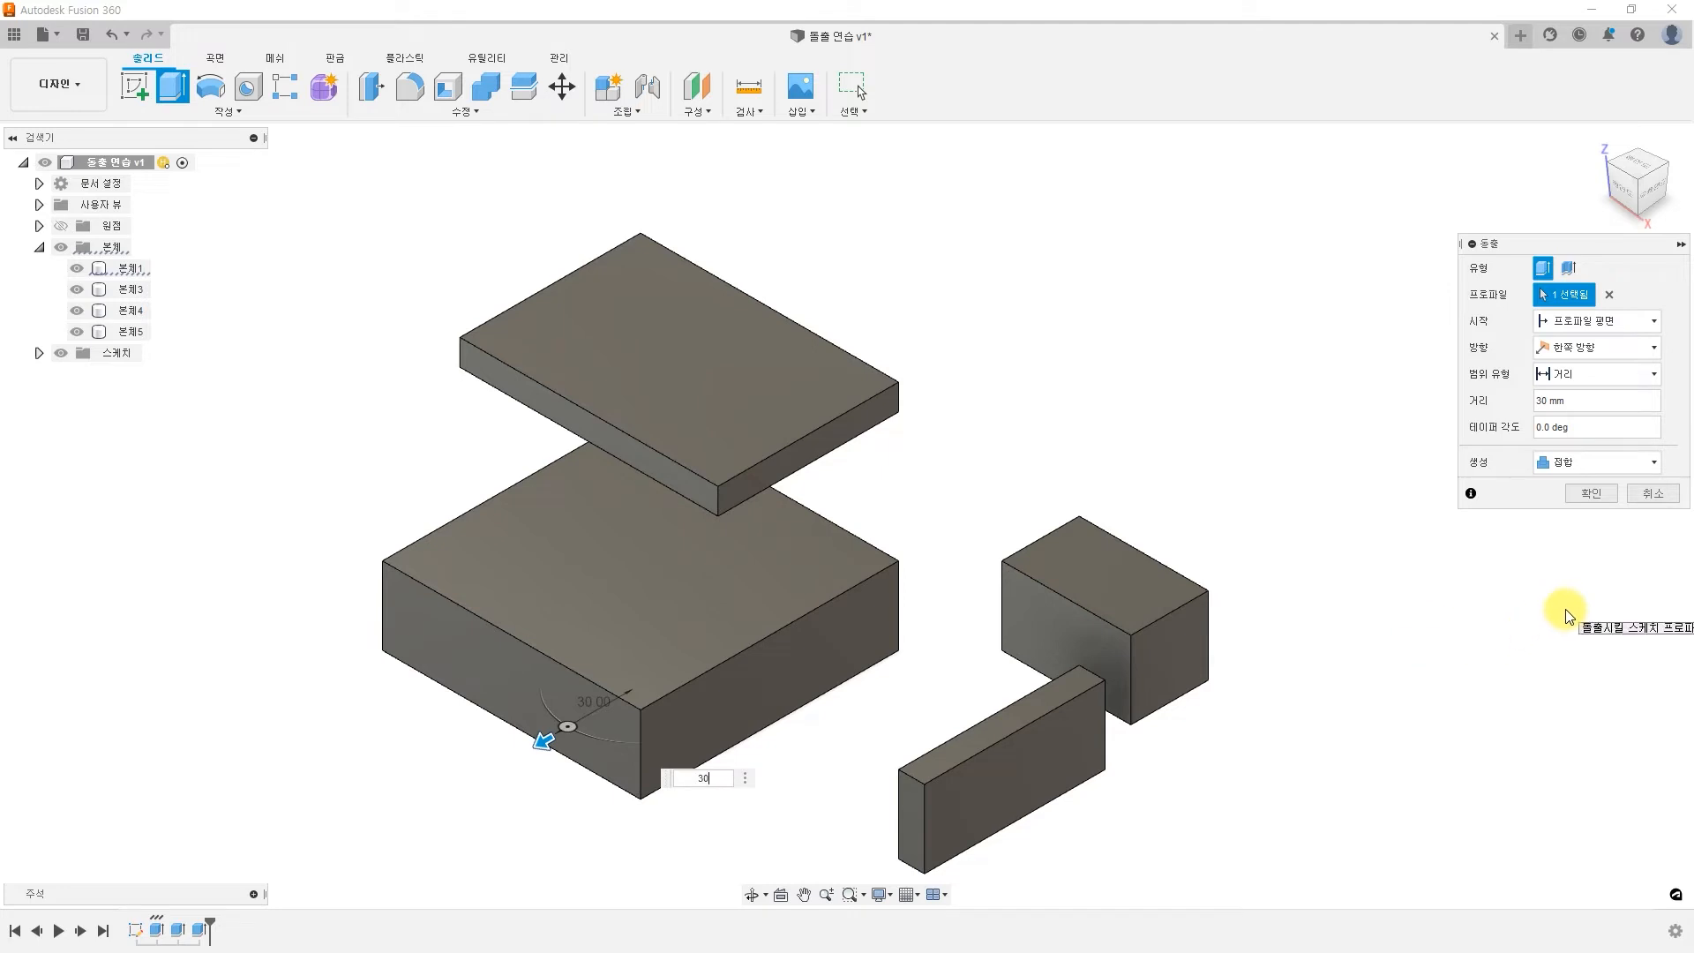
{"action": "left_click", "coordinate": [1627, 466]}
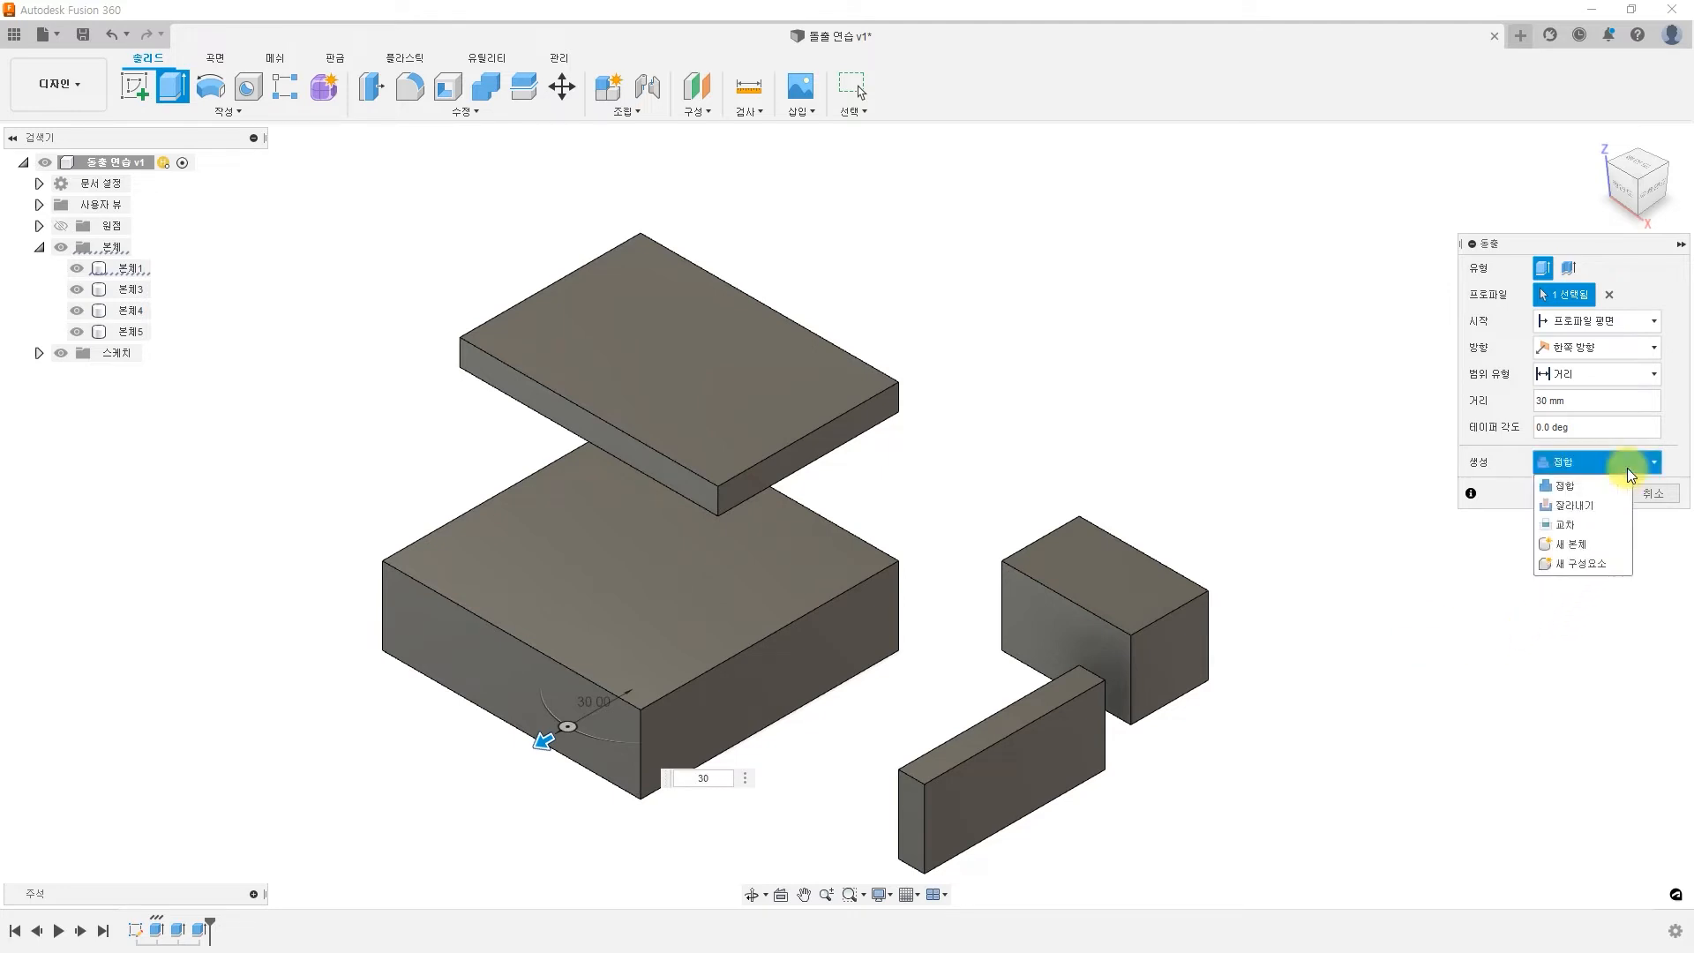
{"action": "left_click", "coordinate": [1605, 565]}
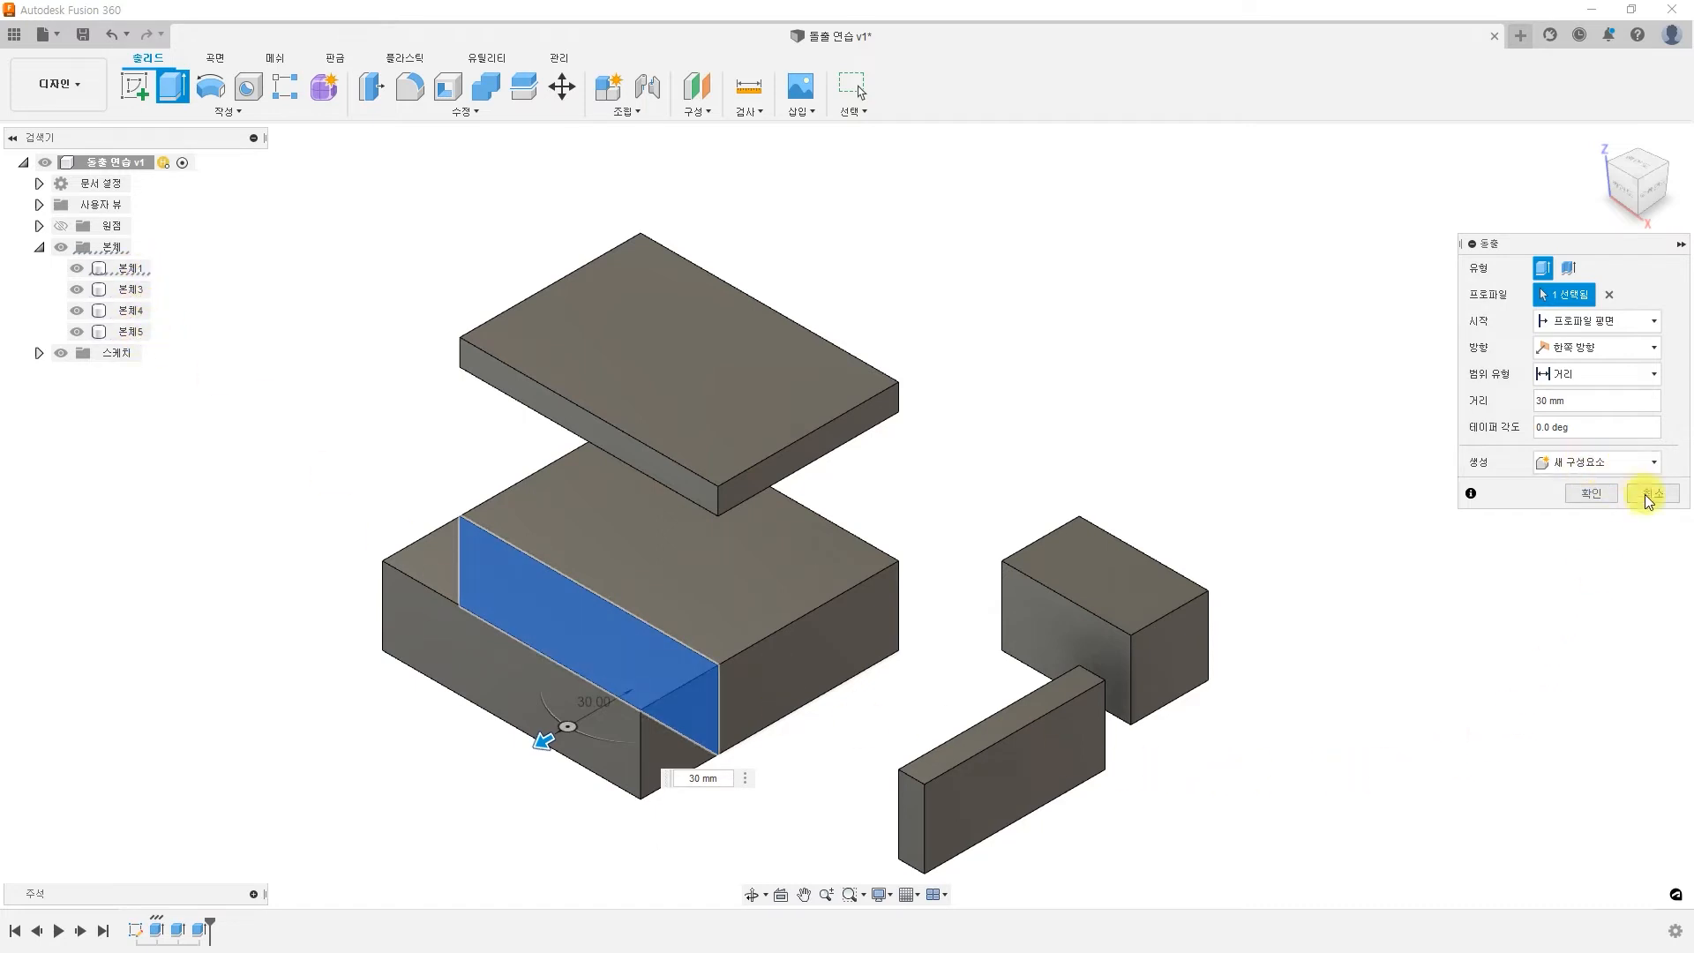
{"action": "left_click", "coordinate": [1591, 495]}
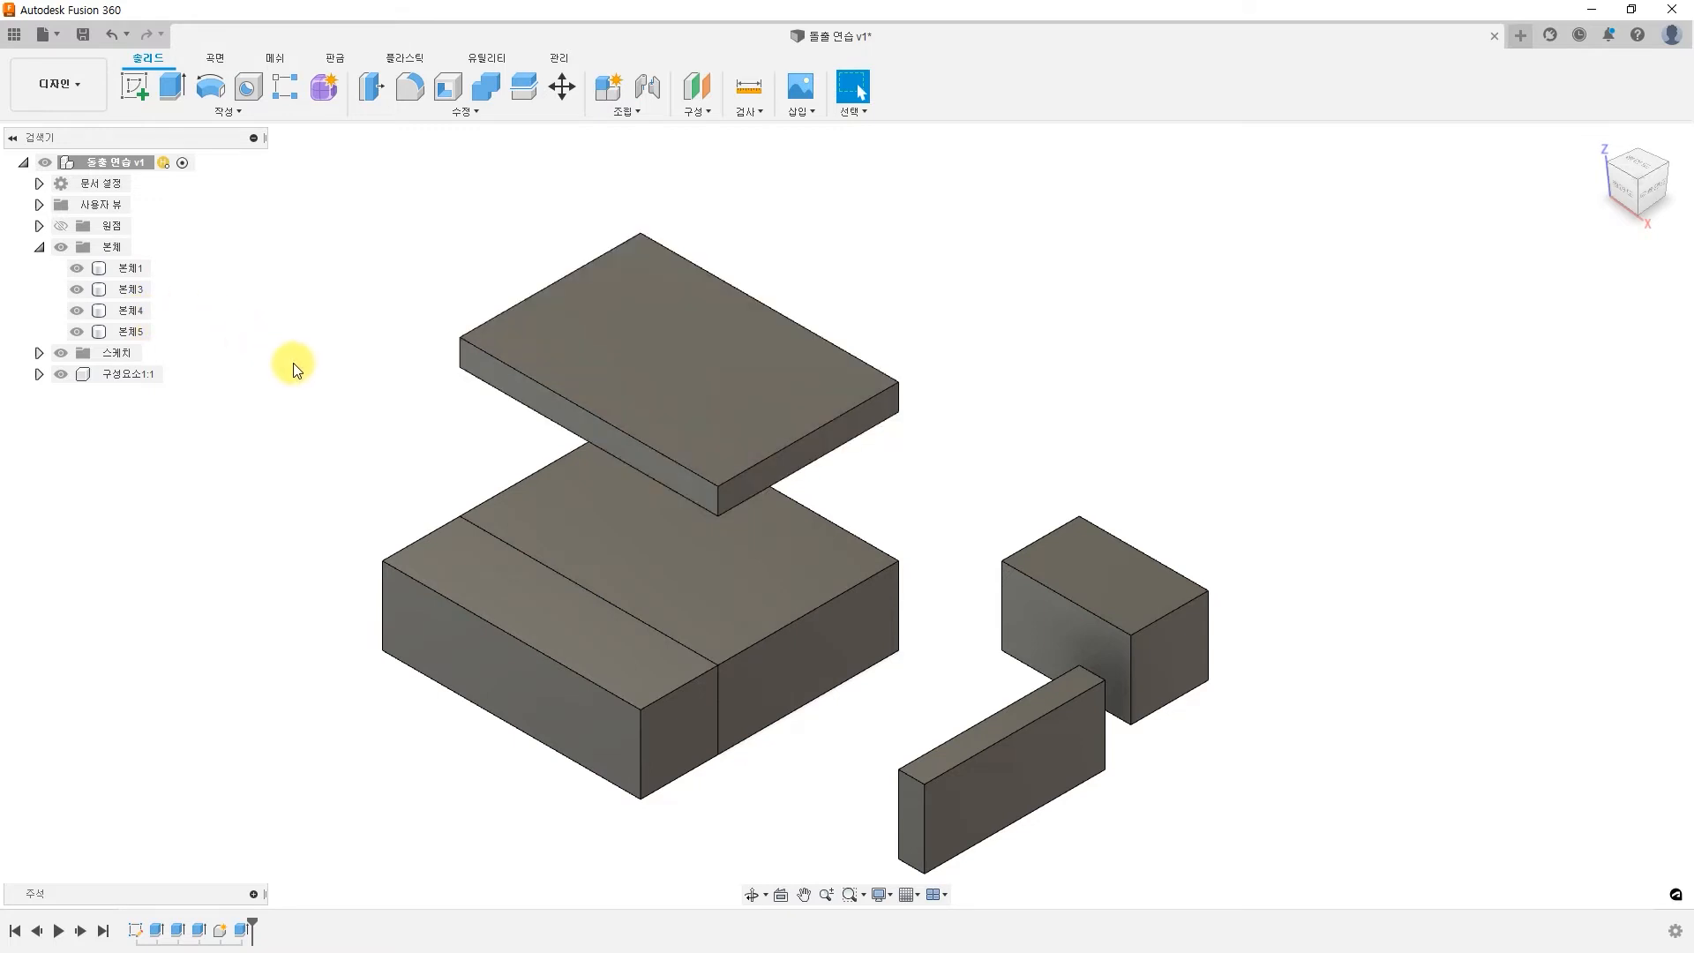
Select a face on each solid in turn to check which body or component it belongs to
{"action": "left_click", "coordinate": [744, 410]}
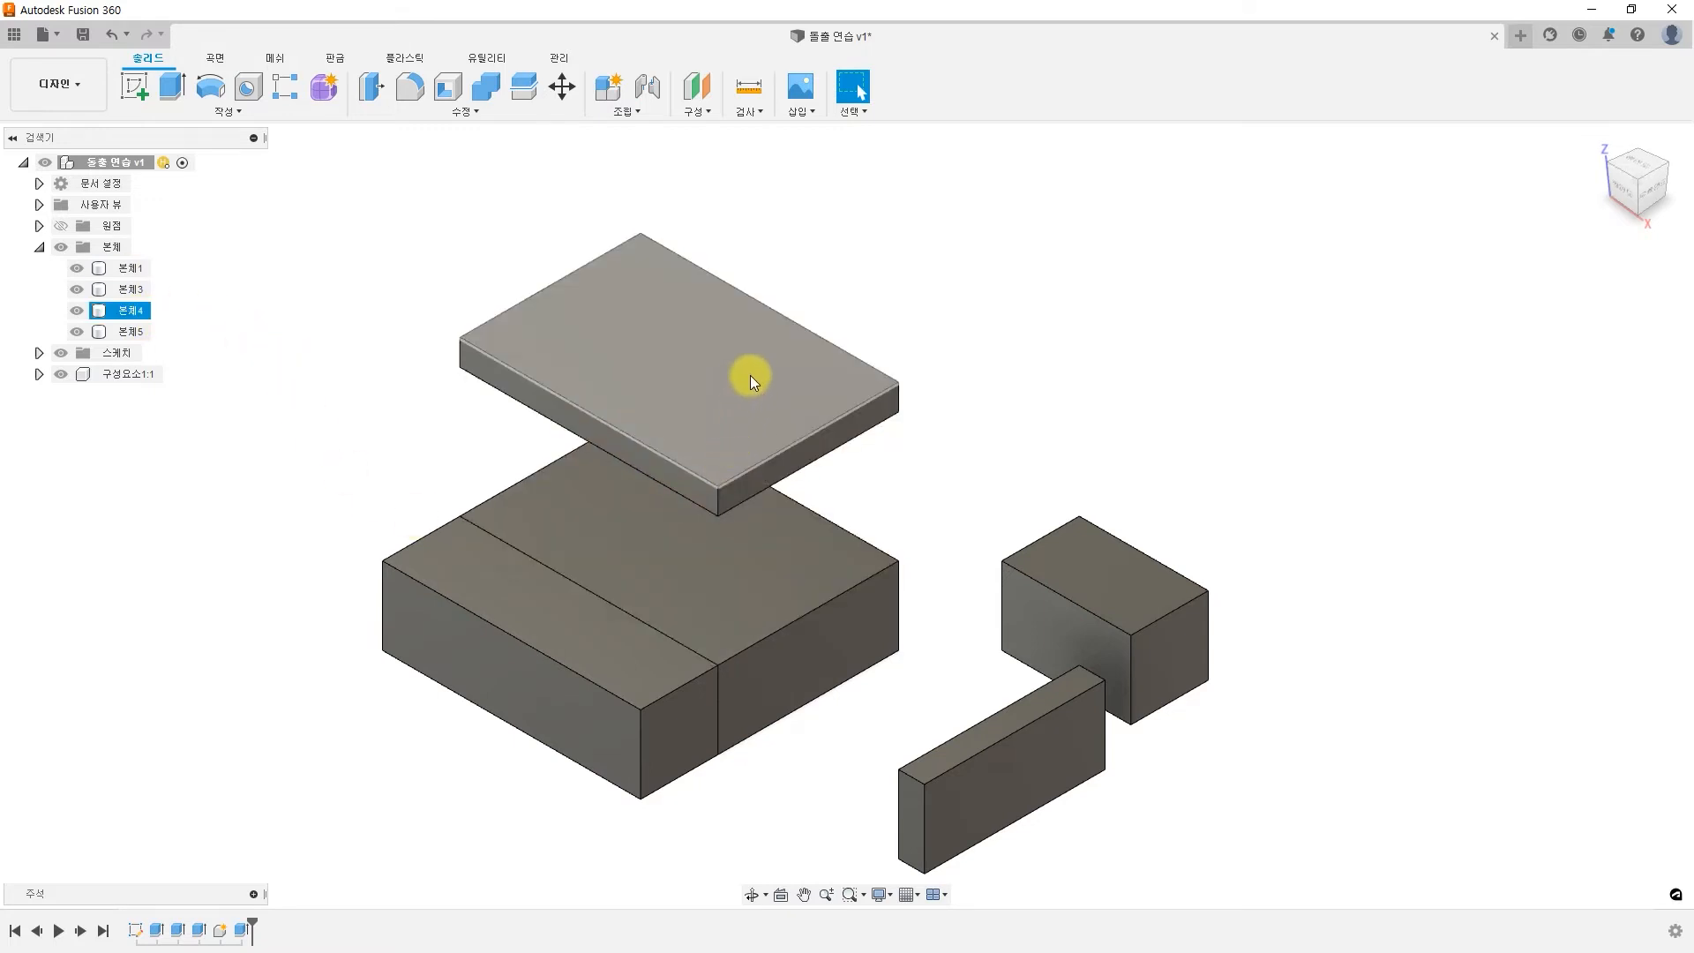
{"action": "left_click", "coordinate": [750, 375]}
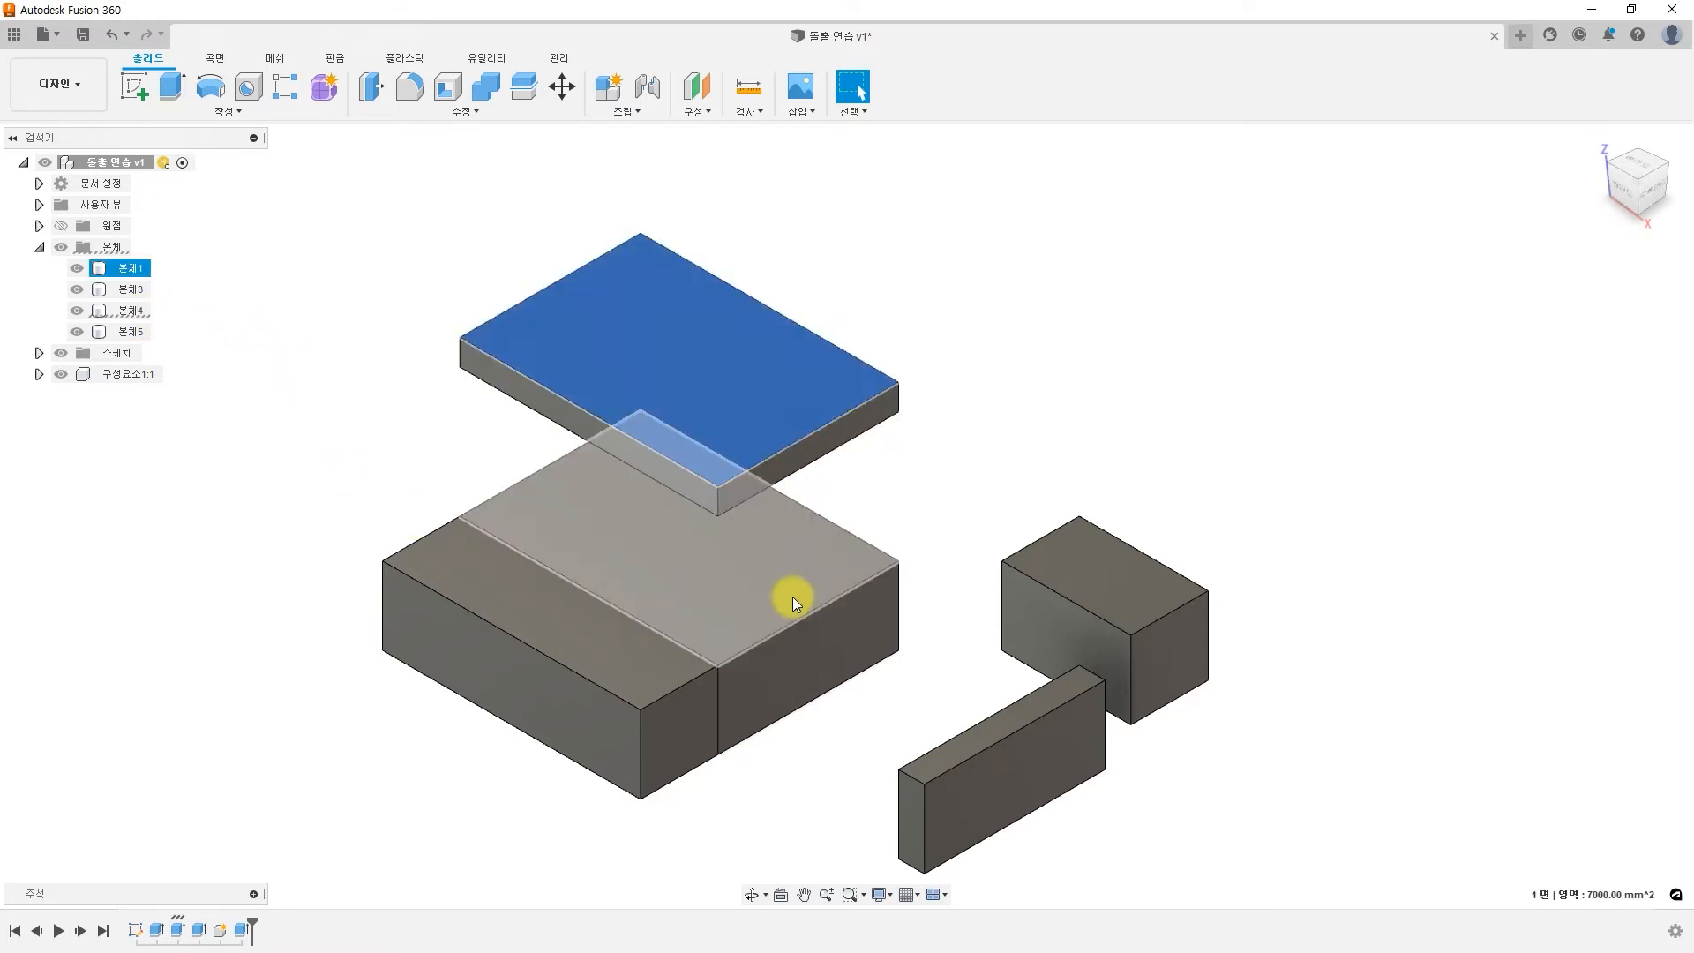
{"action": "left_click", "coordinate": [792, 597]}
{"action": "left_click", "coordinate": [1103, 585]}
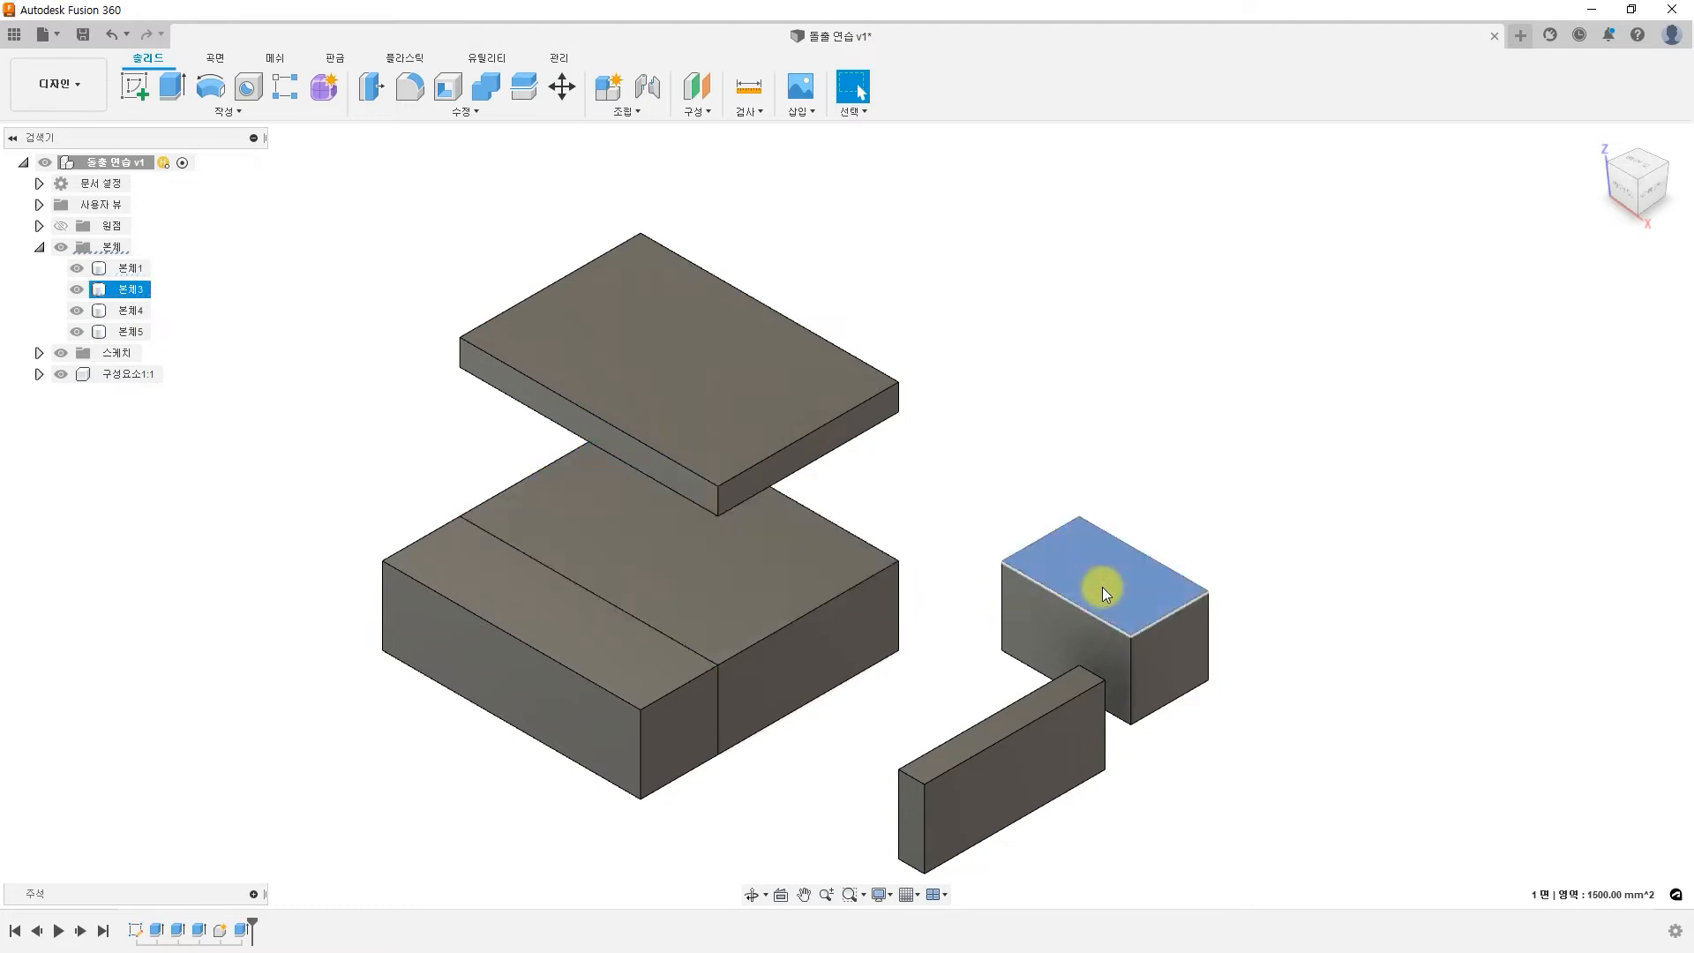
{"action": "left_click", "coordinate": [1036, 761]}
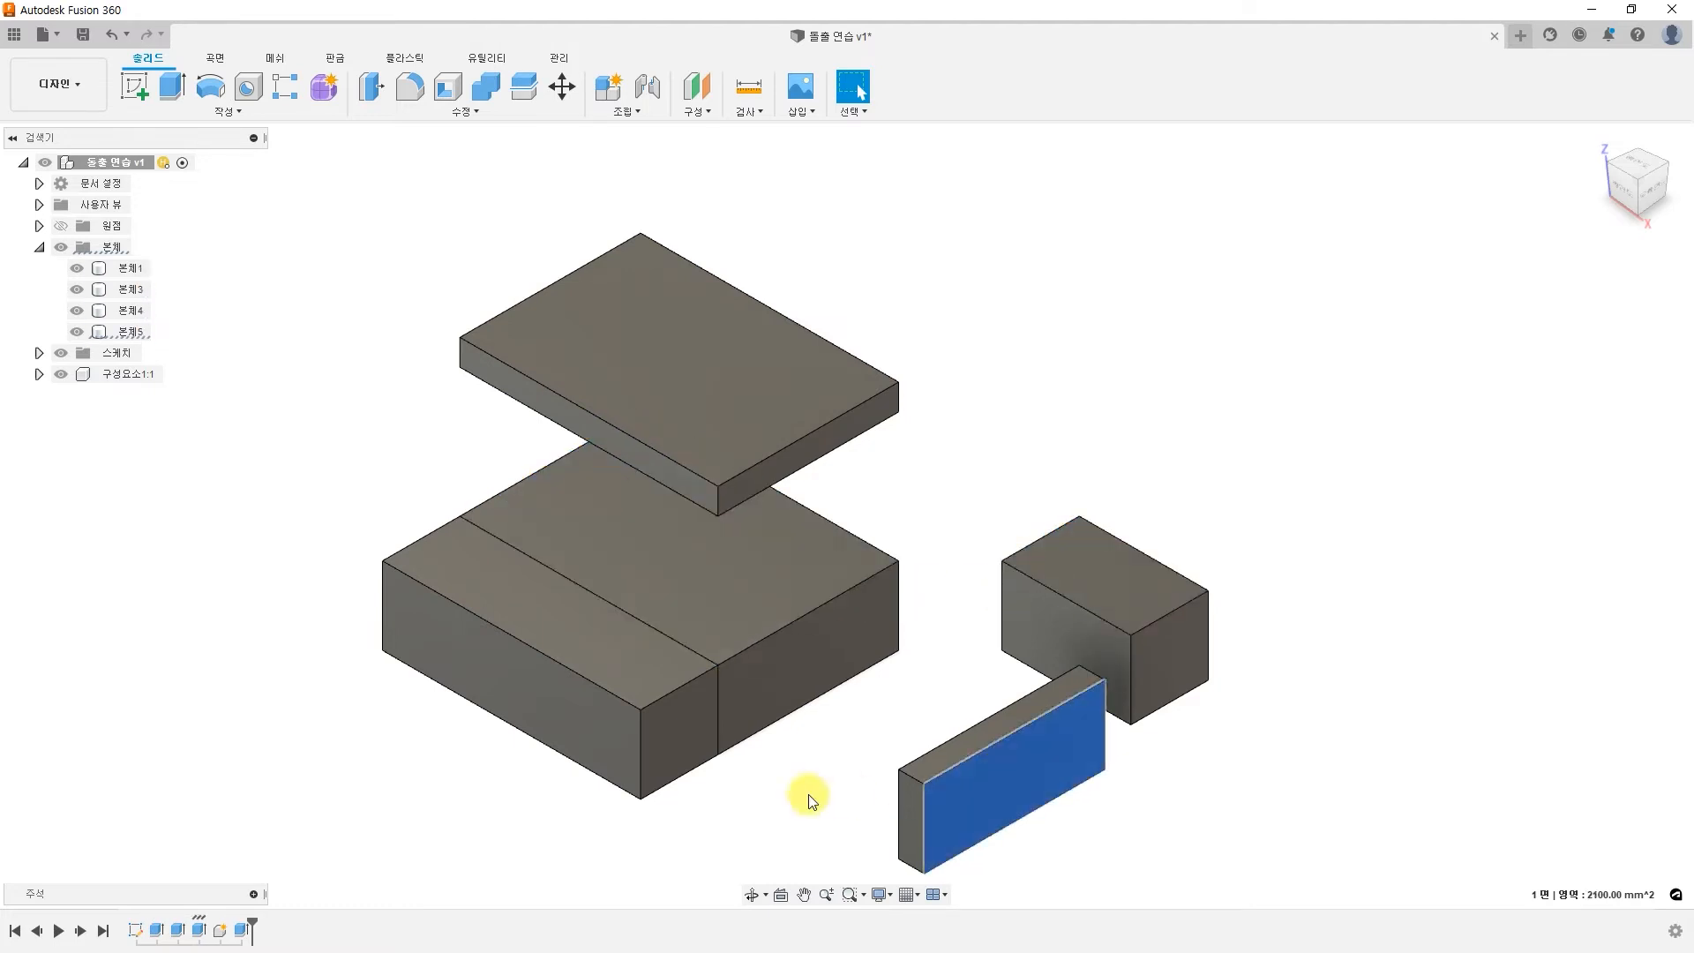
{"action": "left_click", "coordinate": [665, 739]}
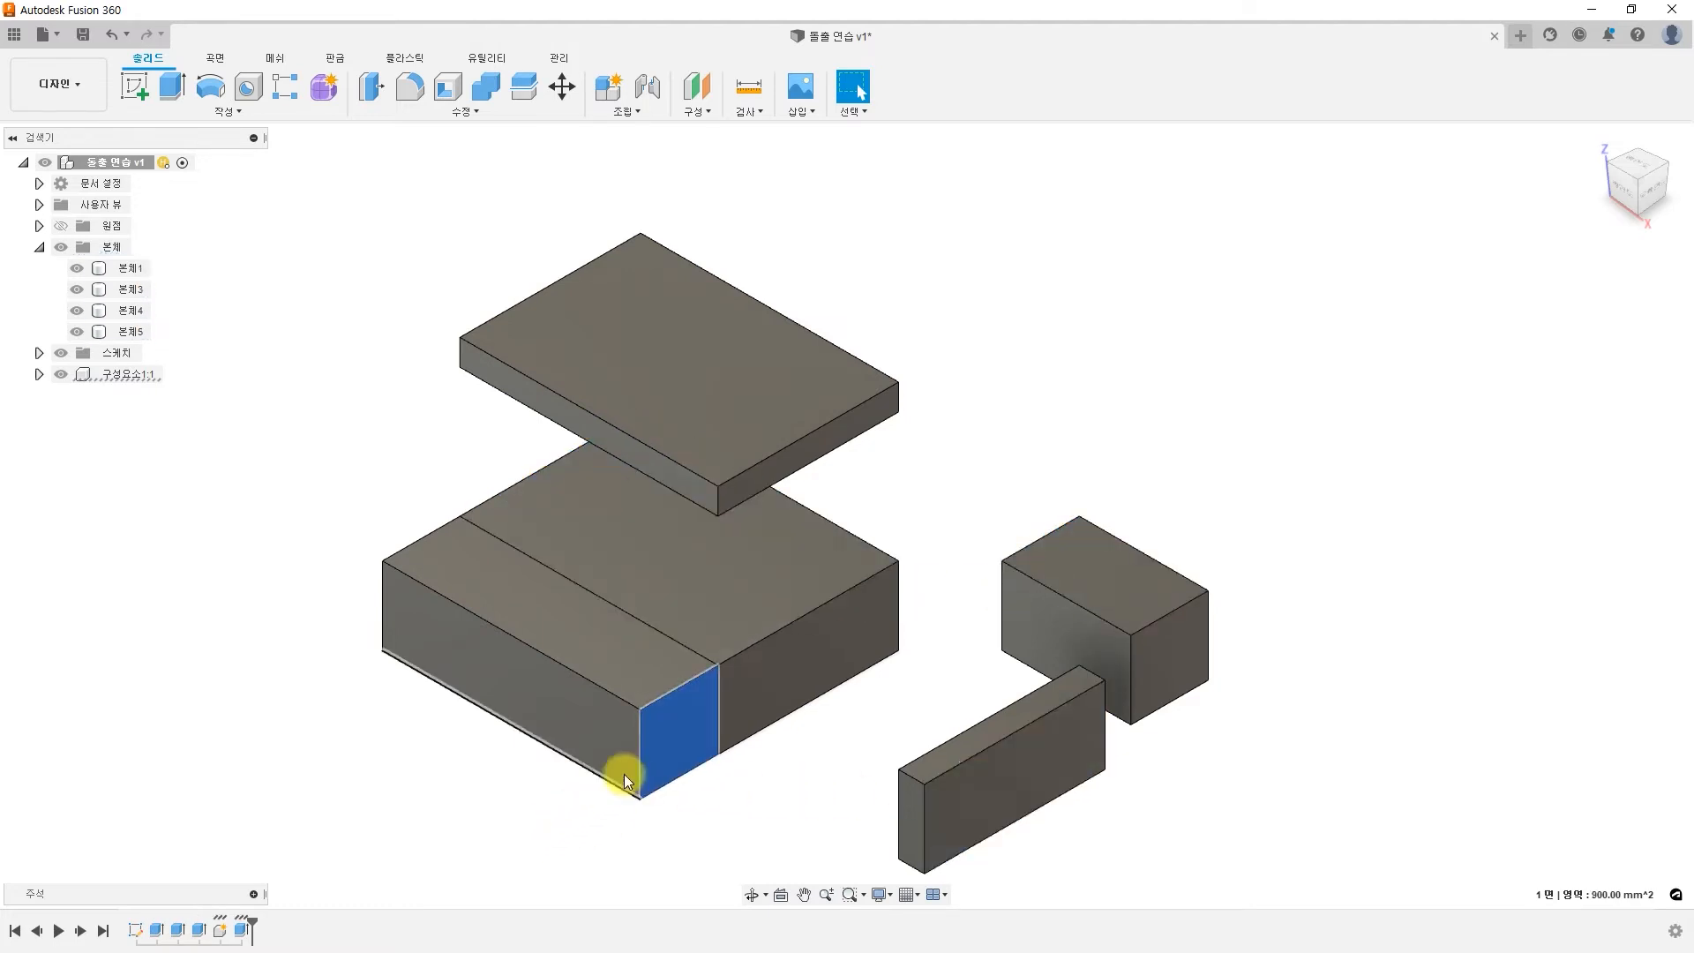
Highlight 본체1, then hide it and show it again to check which part of the large lower block it represents
{"action": "left_click", "coordinate": [752, 762]}
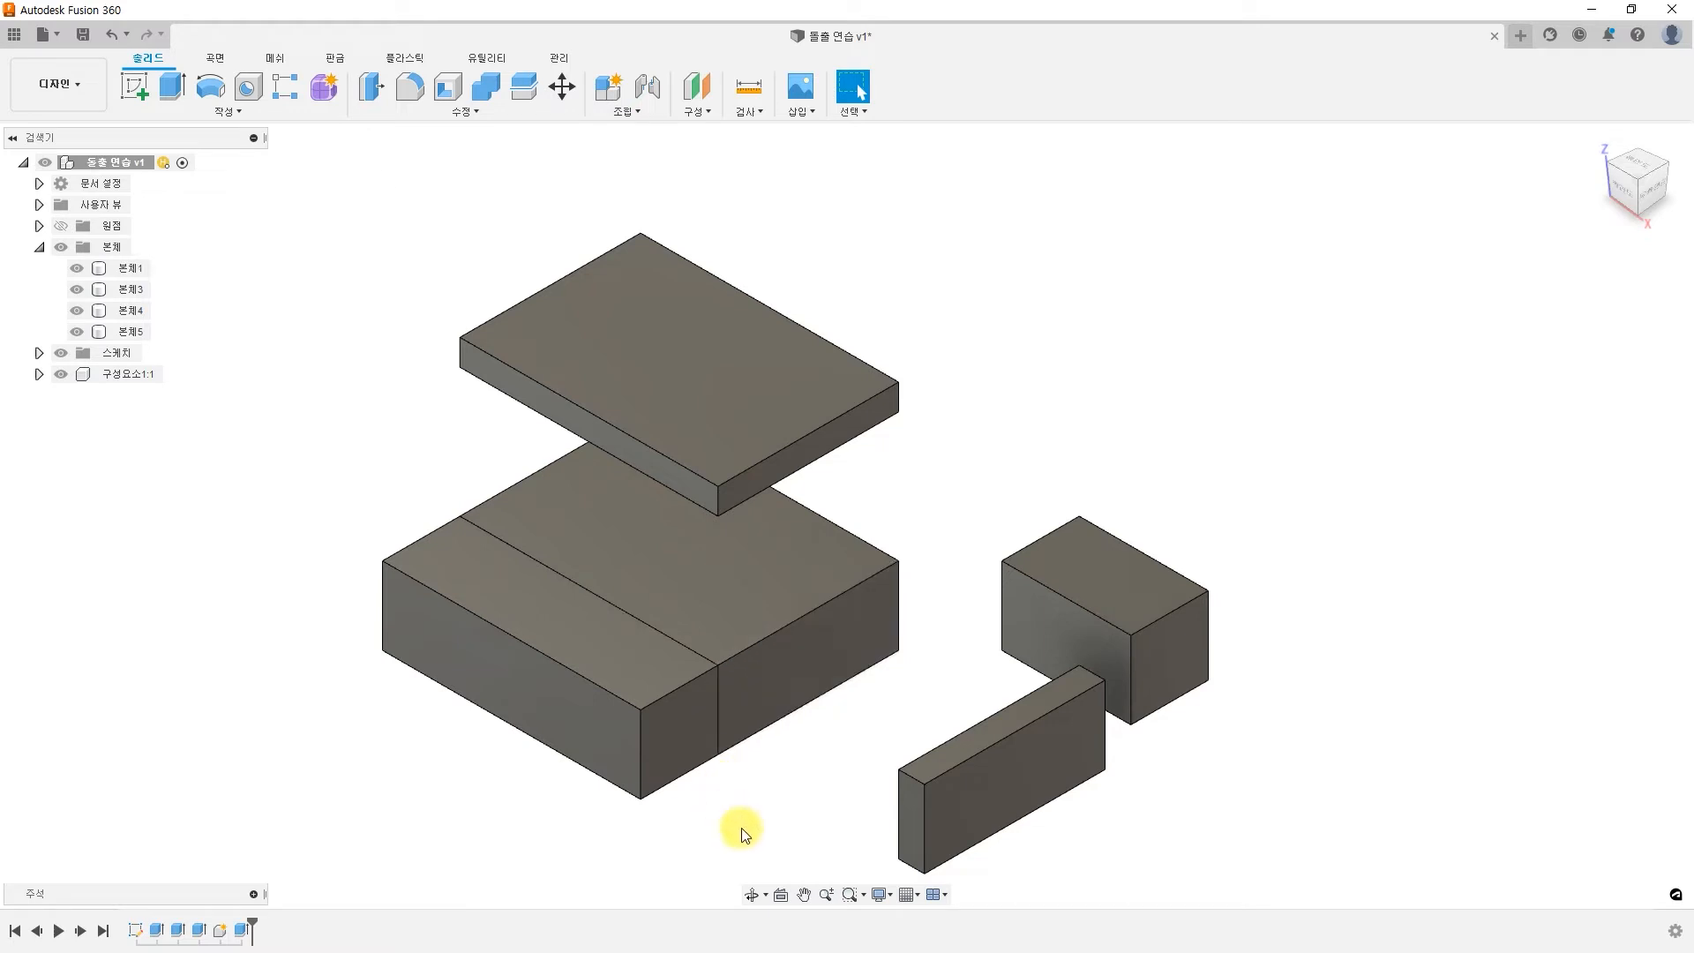
{"action": "left_click", "coordinate": [141, 263]}
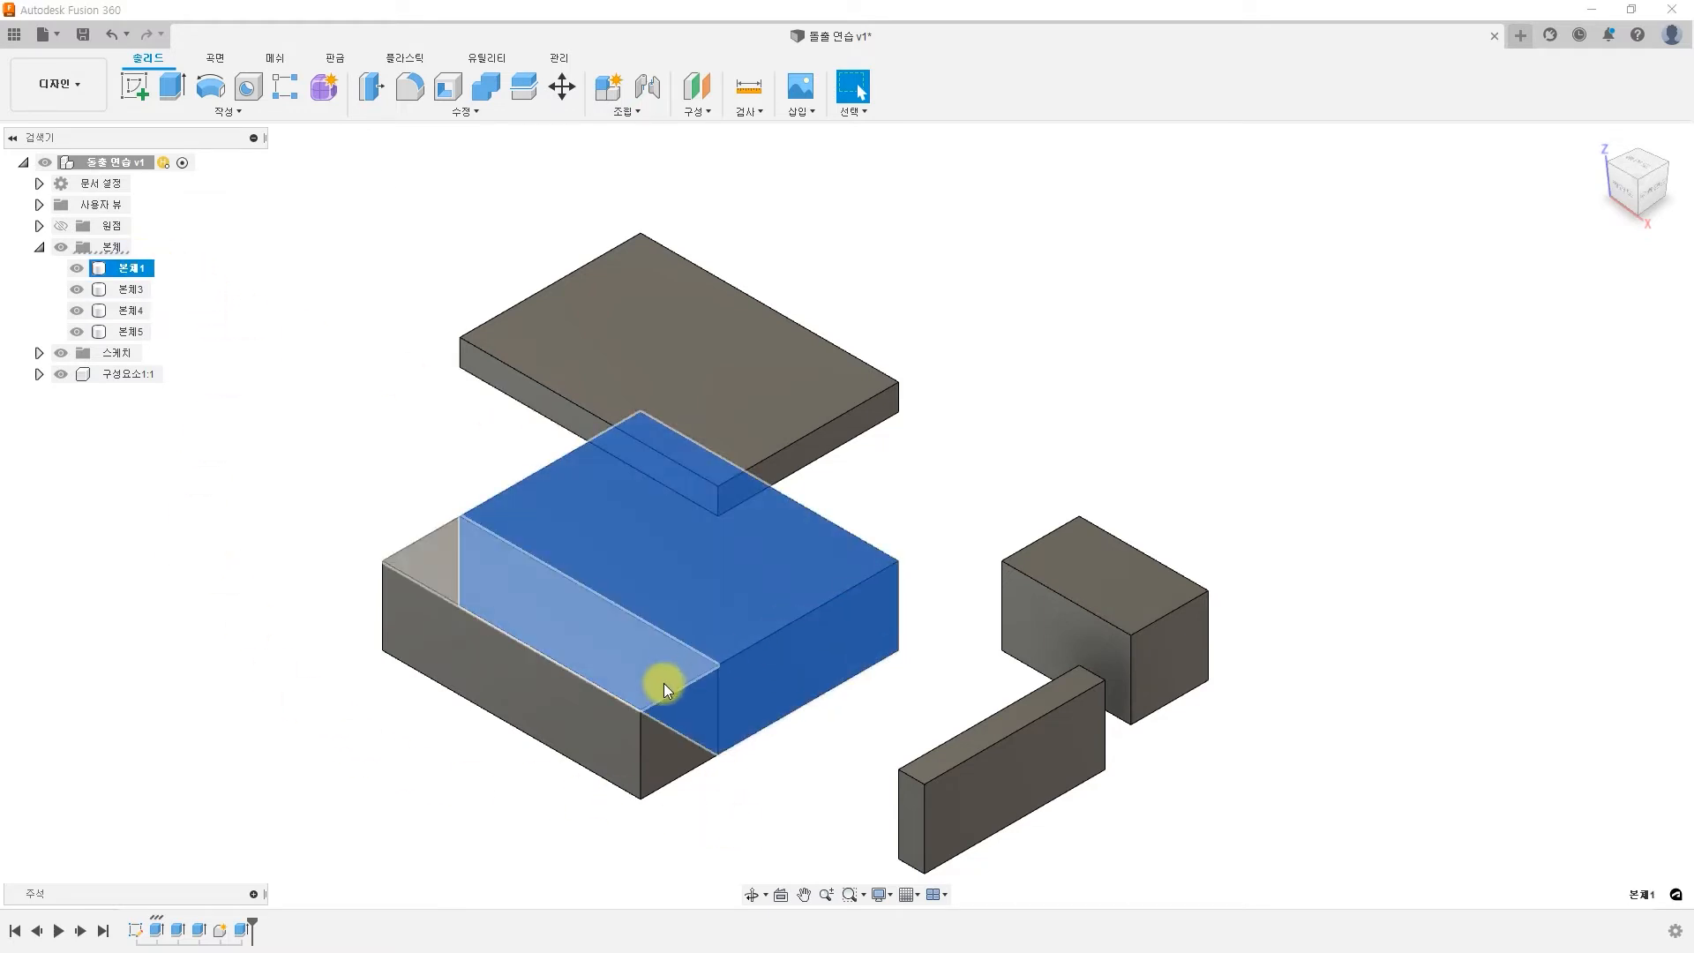
{"action": "left_click", "coordinate": [78, 268]}
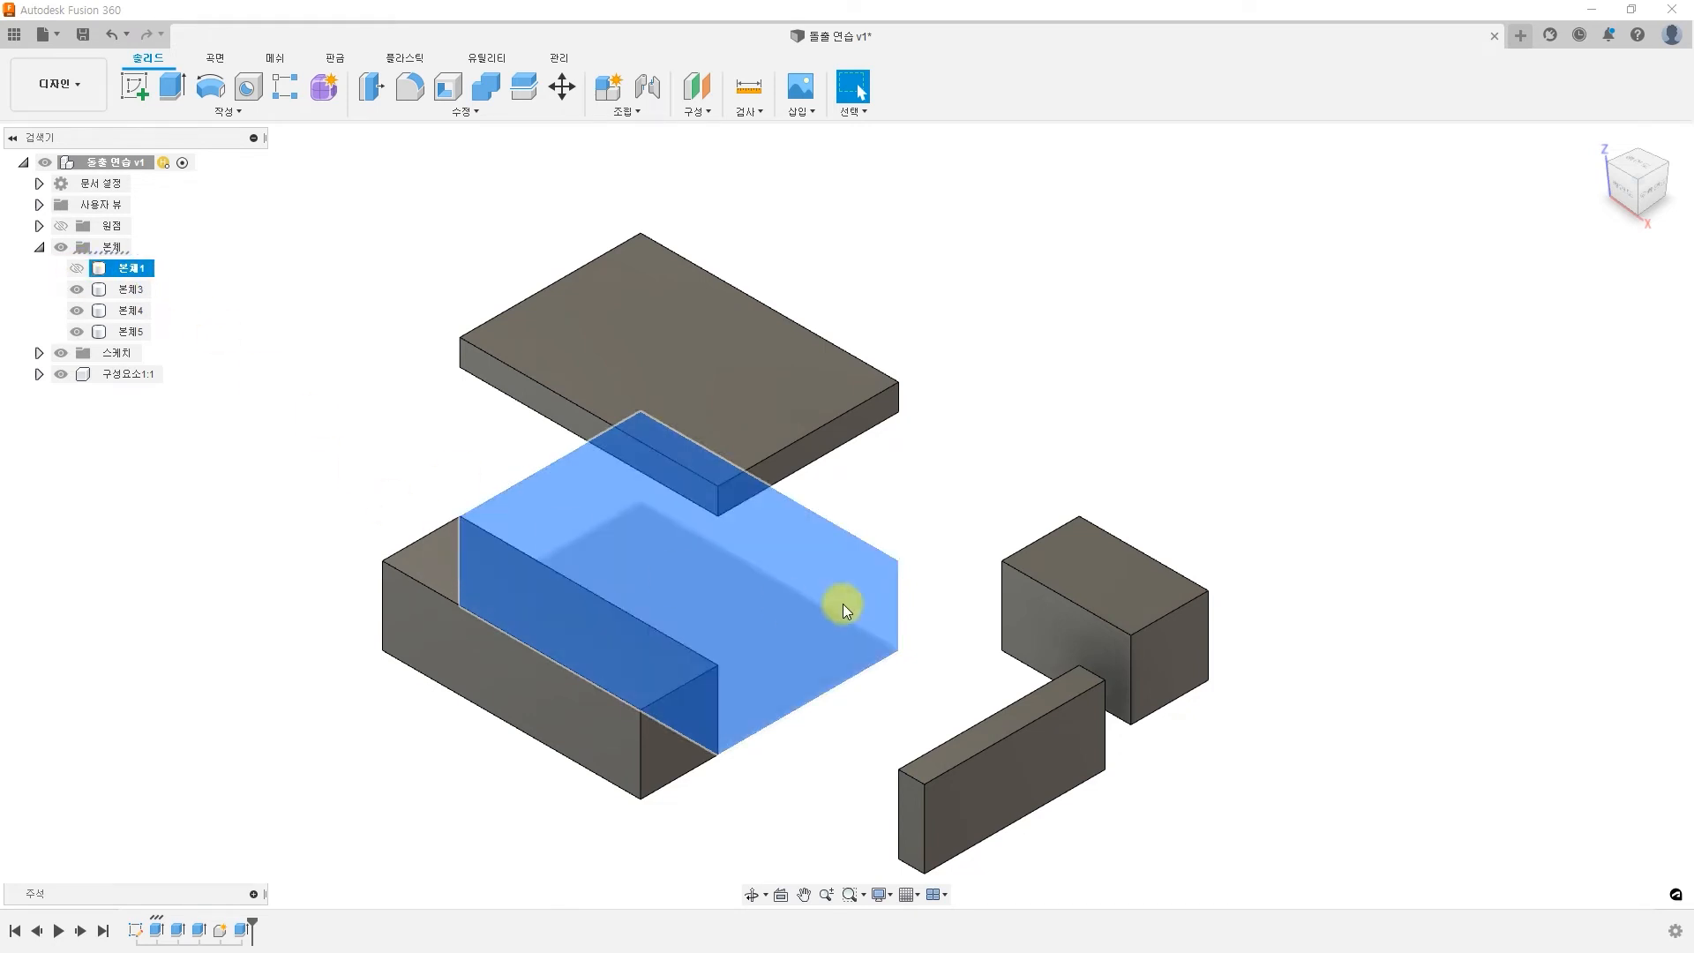
{"action": "left_click", "coordinate": [955, 488]}
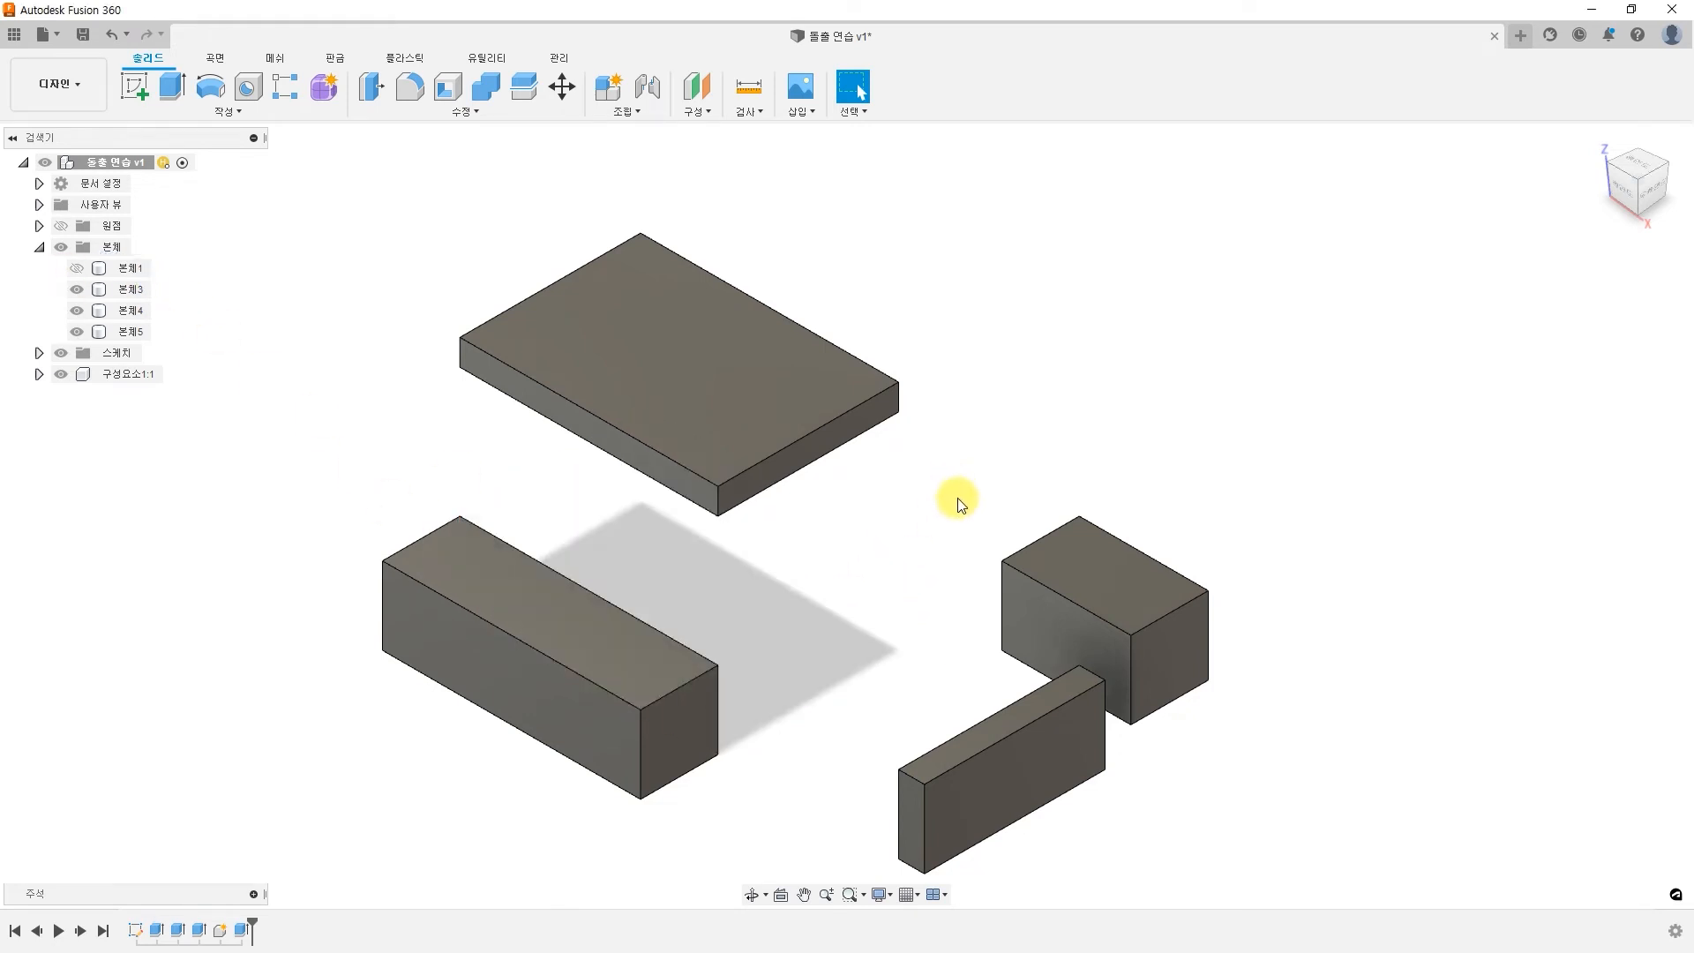
{"action": "left_click", "coordinate": [77, 268]}
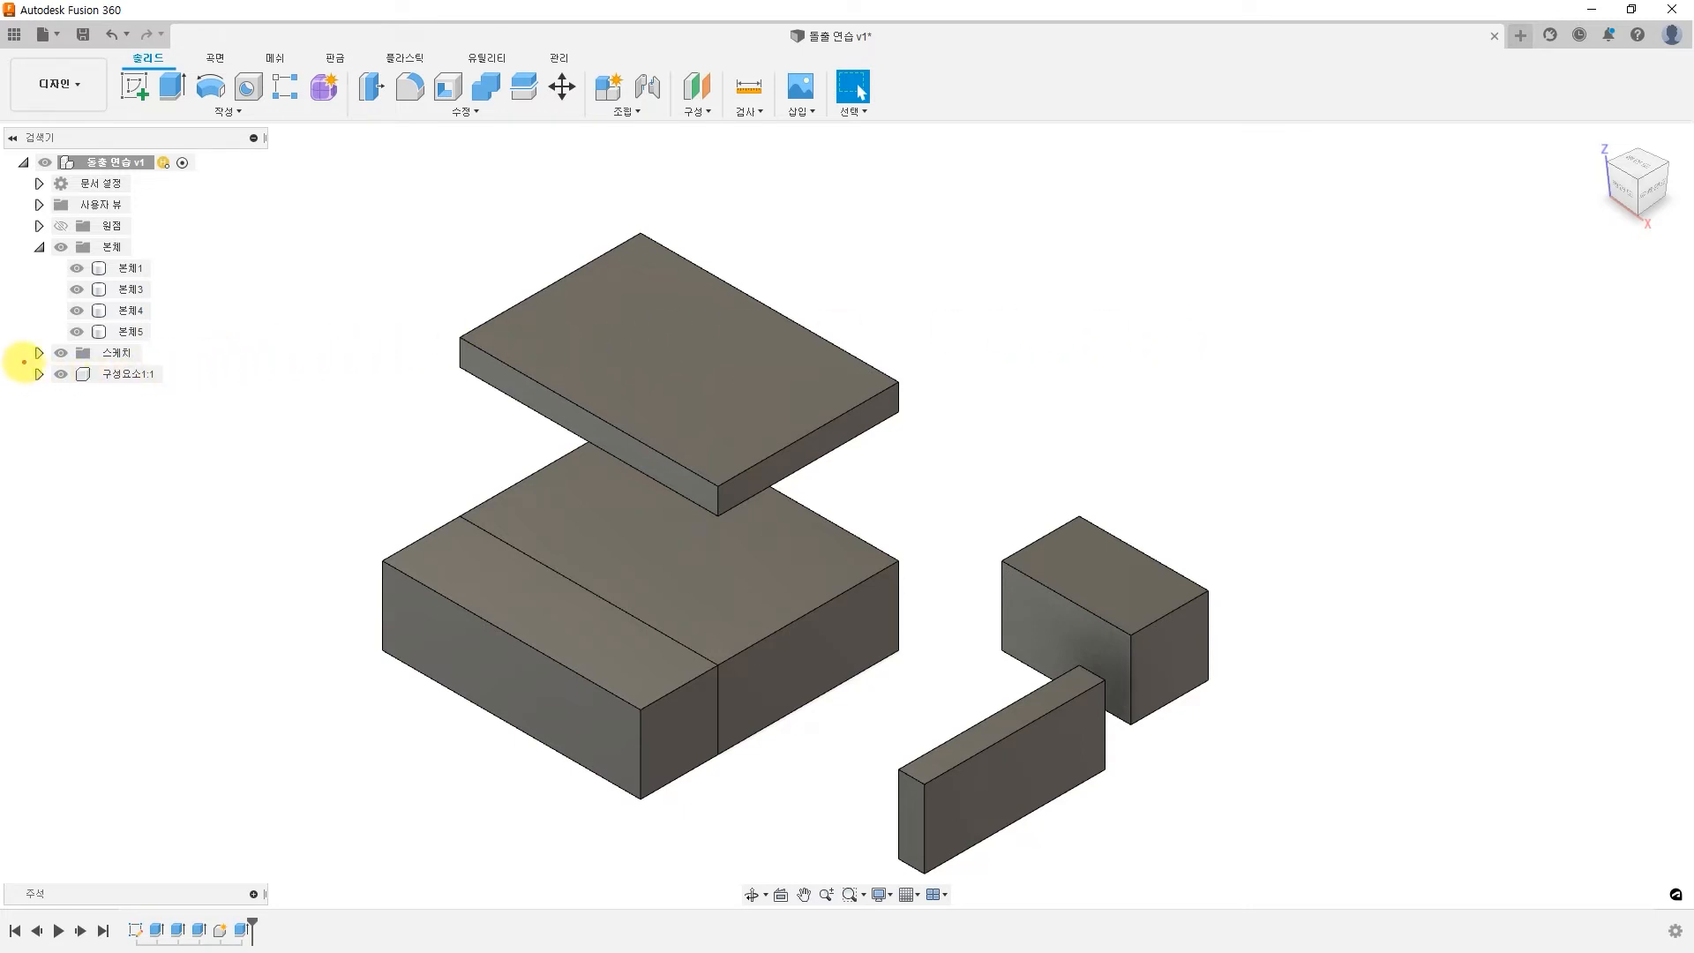
Highlight 구성요소1:1, expand it to check the body it contains, and collapse it again
{"action": "mouse_move", "coordinate": [24, 362]}
{"action": "left_mouse_down"}
{"action": "mouse_move", "coordinate": [91, 388]}
{"action": "mouse_move", "coordinate": [170, 389]}
{"action": "left_mouse_up"}
{"action": "left_click", "coordinate": [146, 373]}
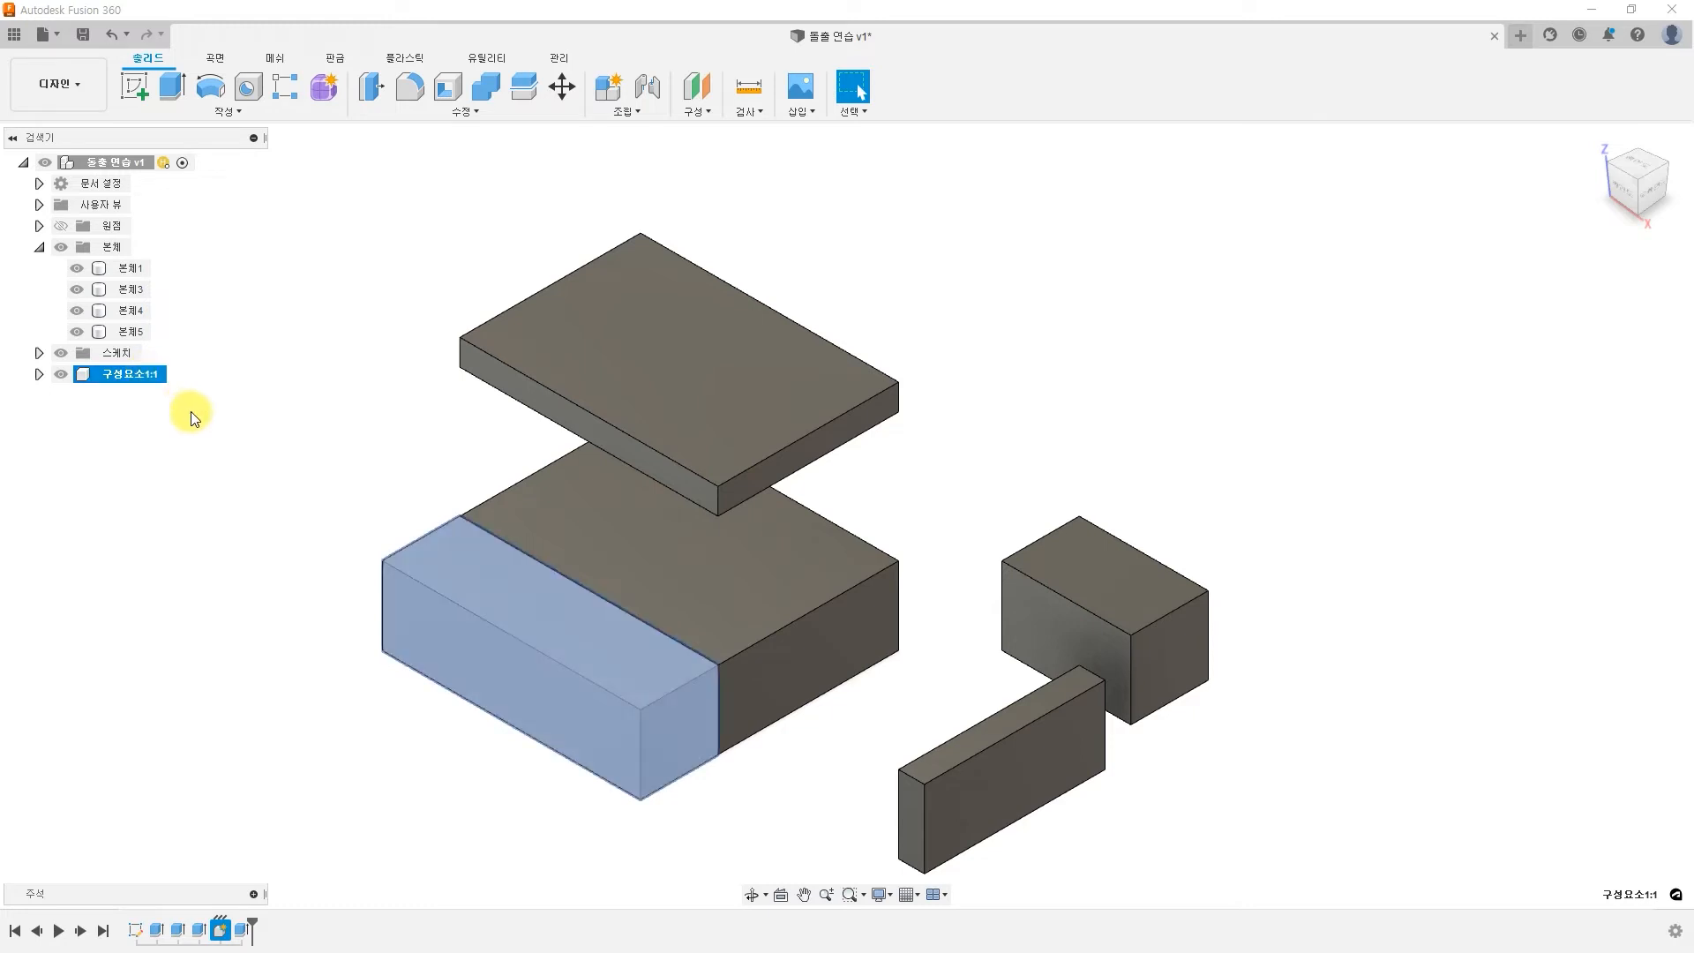
{"action": "left_click", "coordinate": [38, 373]}
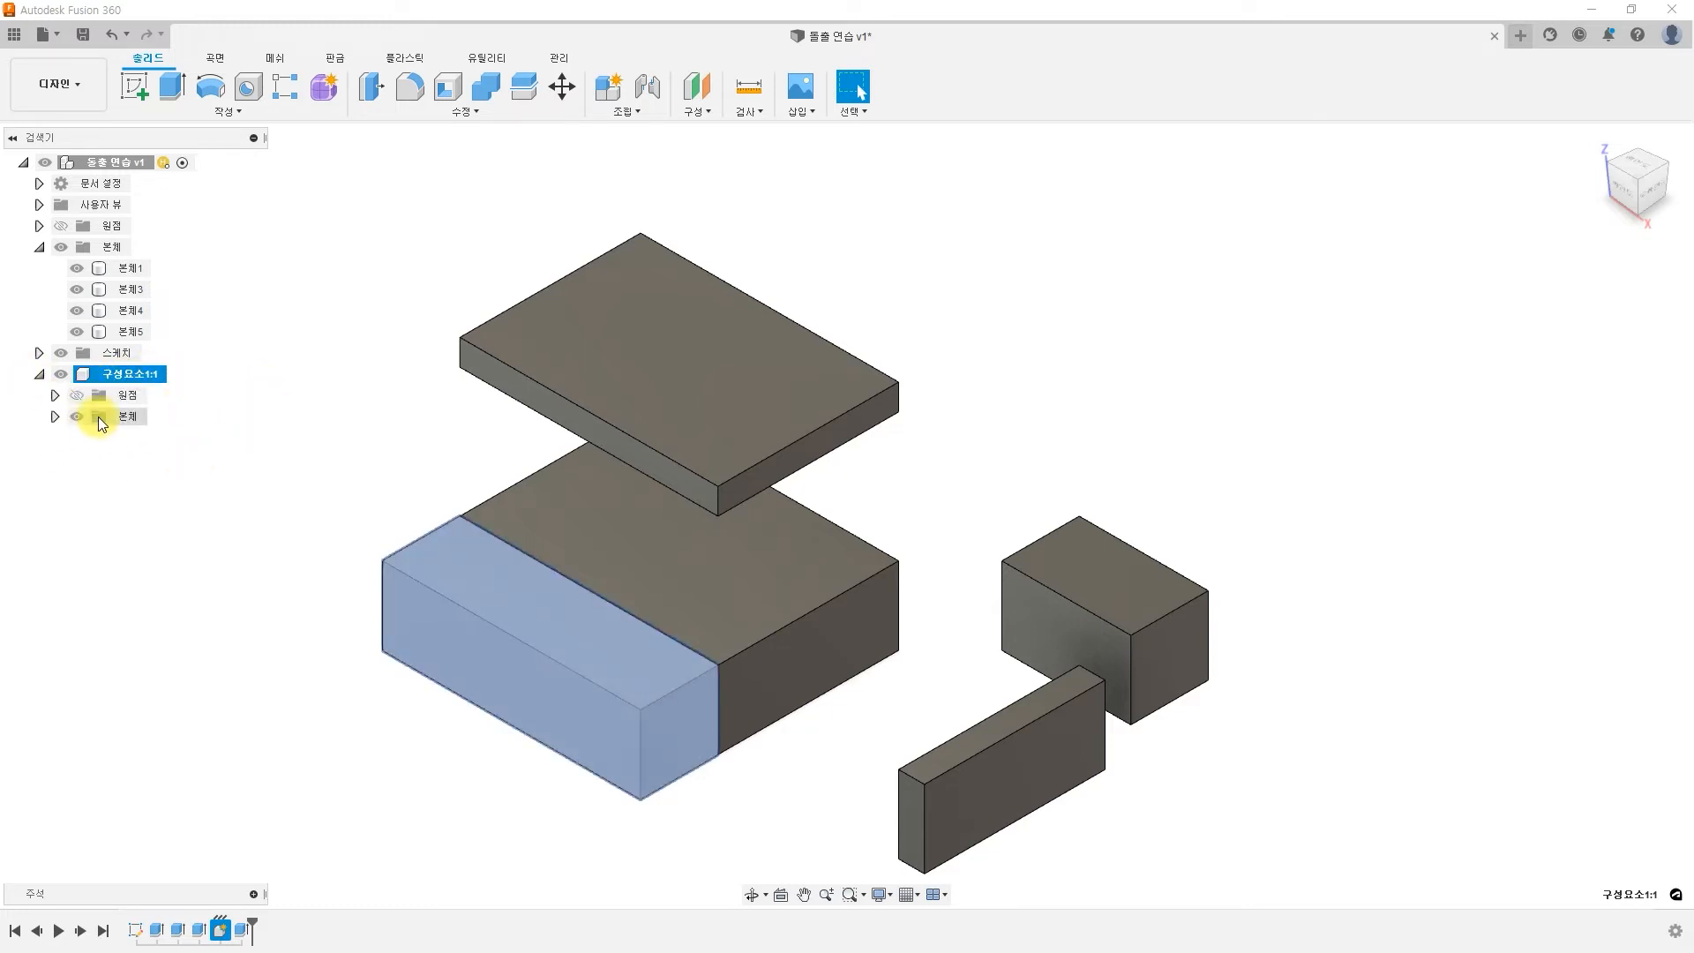
{"action": "left_click", "coordinate": [54, 415]}
{"action": "left_click", "coordinate": [142, 438]}
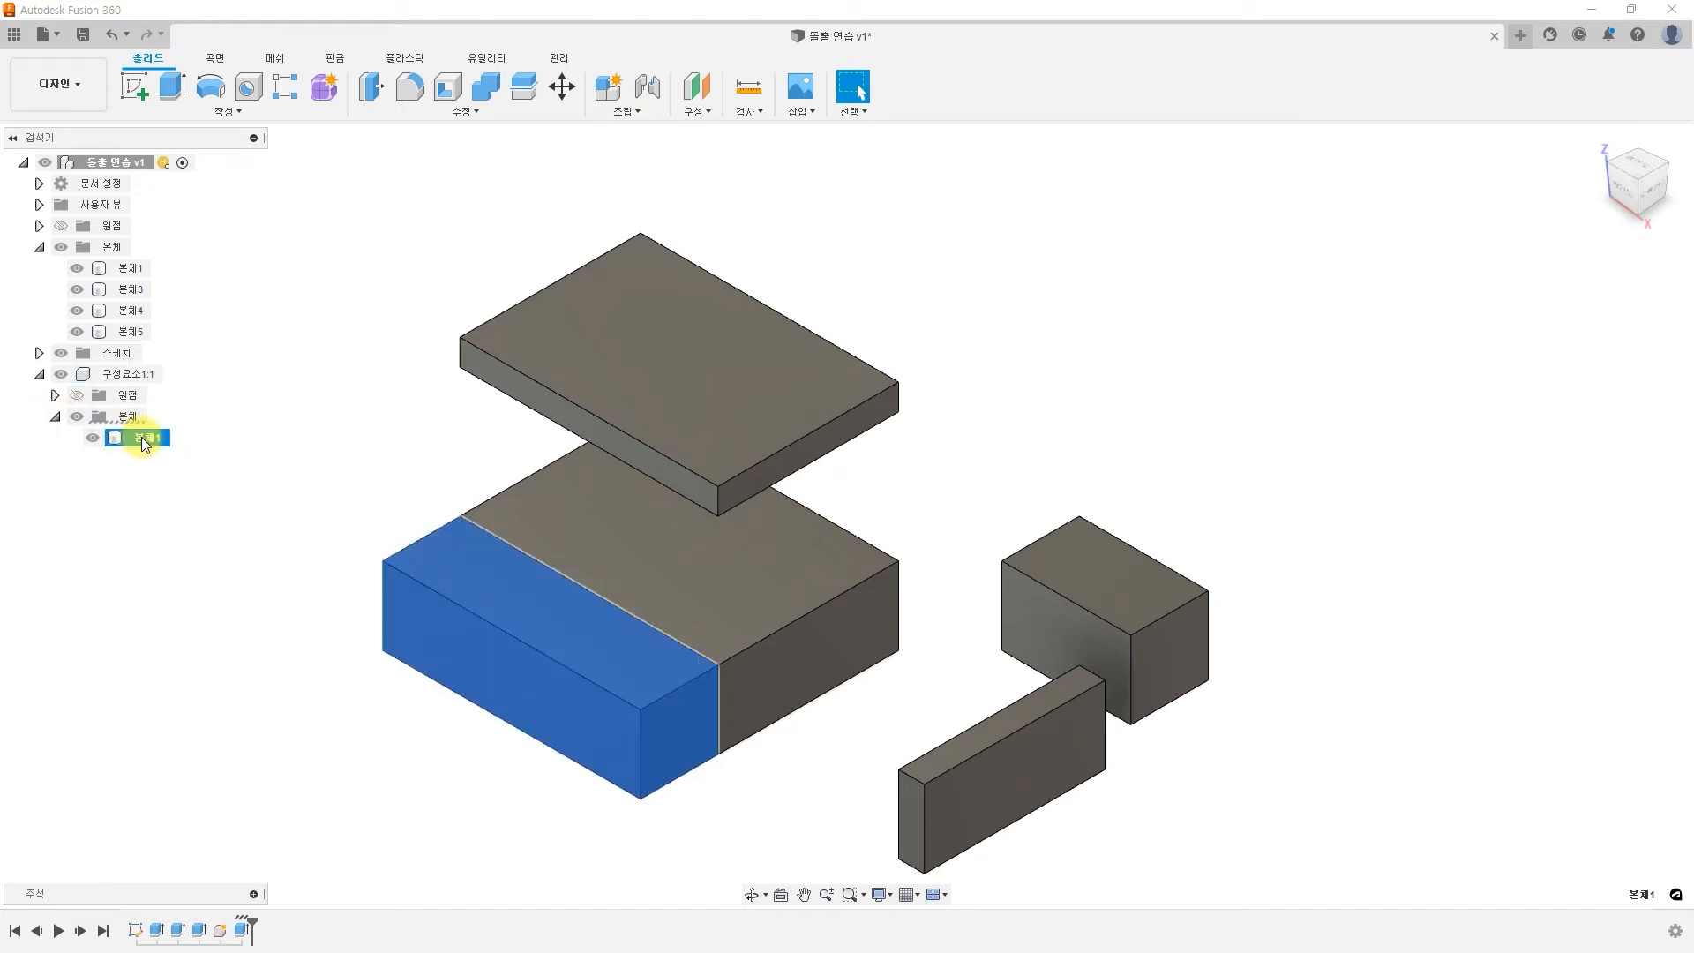
{"action": "left_click", "coordinate": [282, 431]}
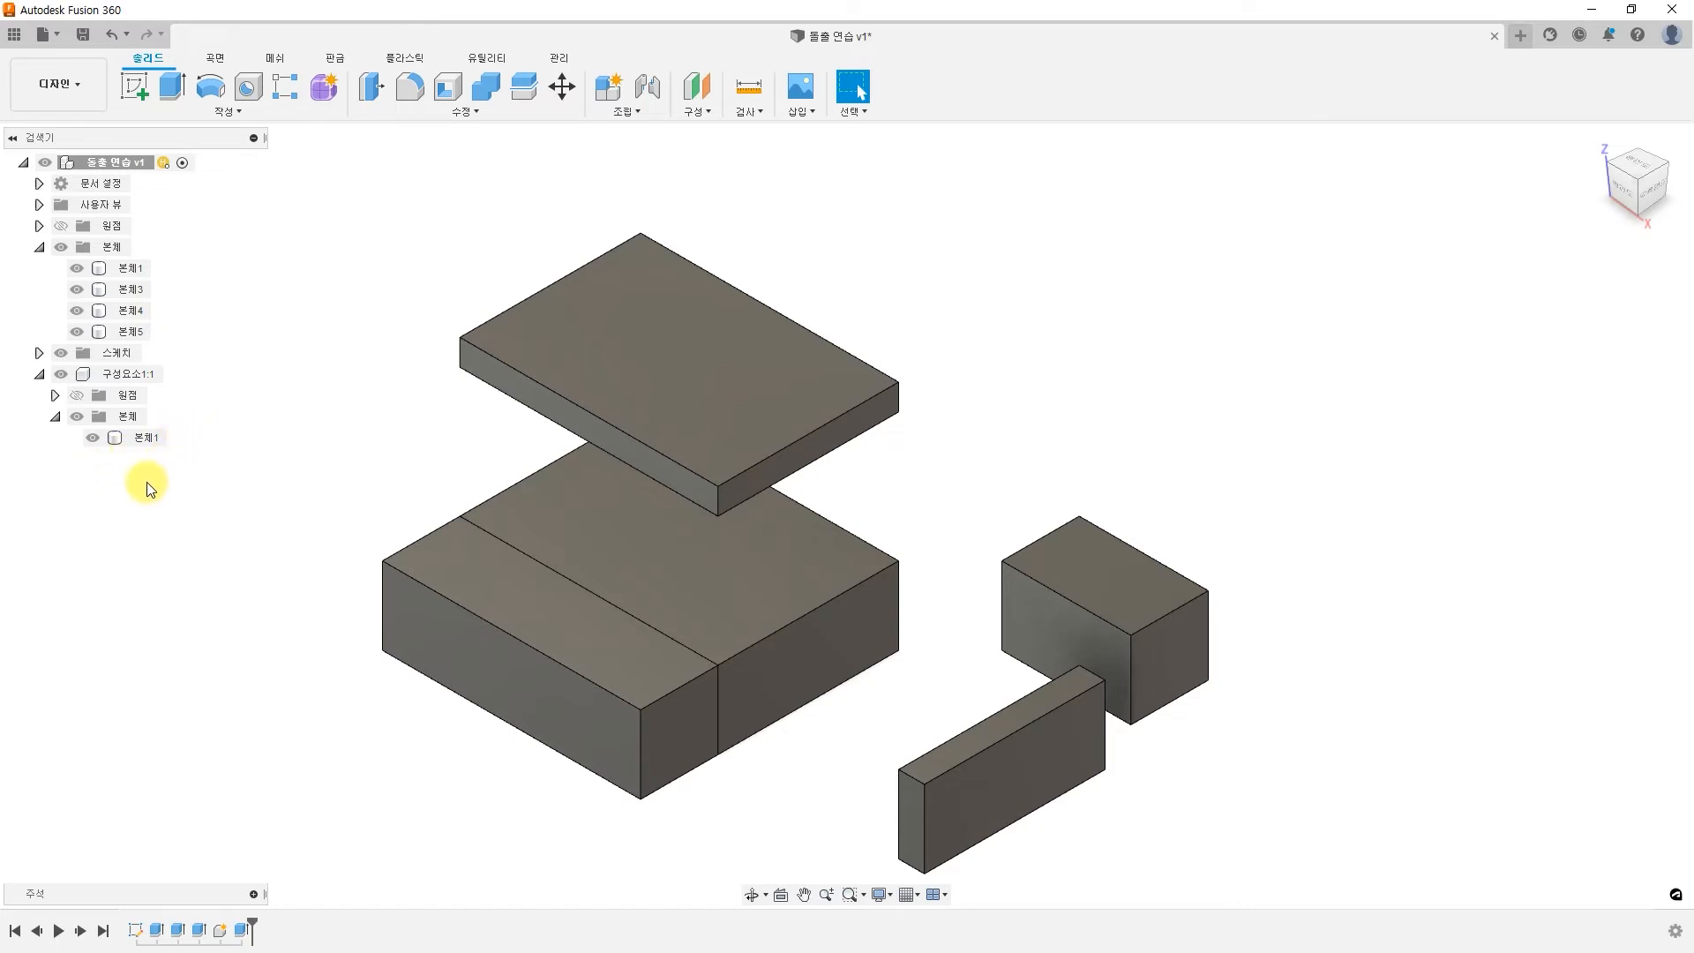
{"action": "left_click", "coordinate": [38, 374]}
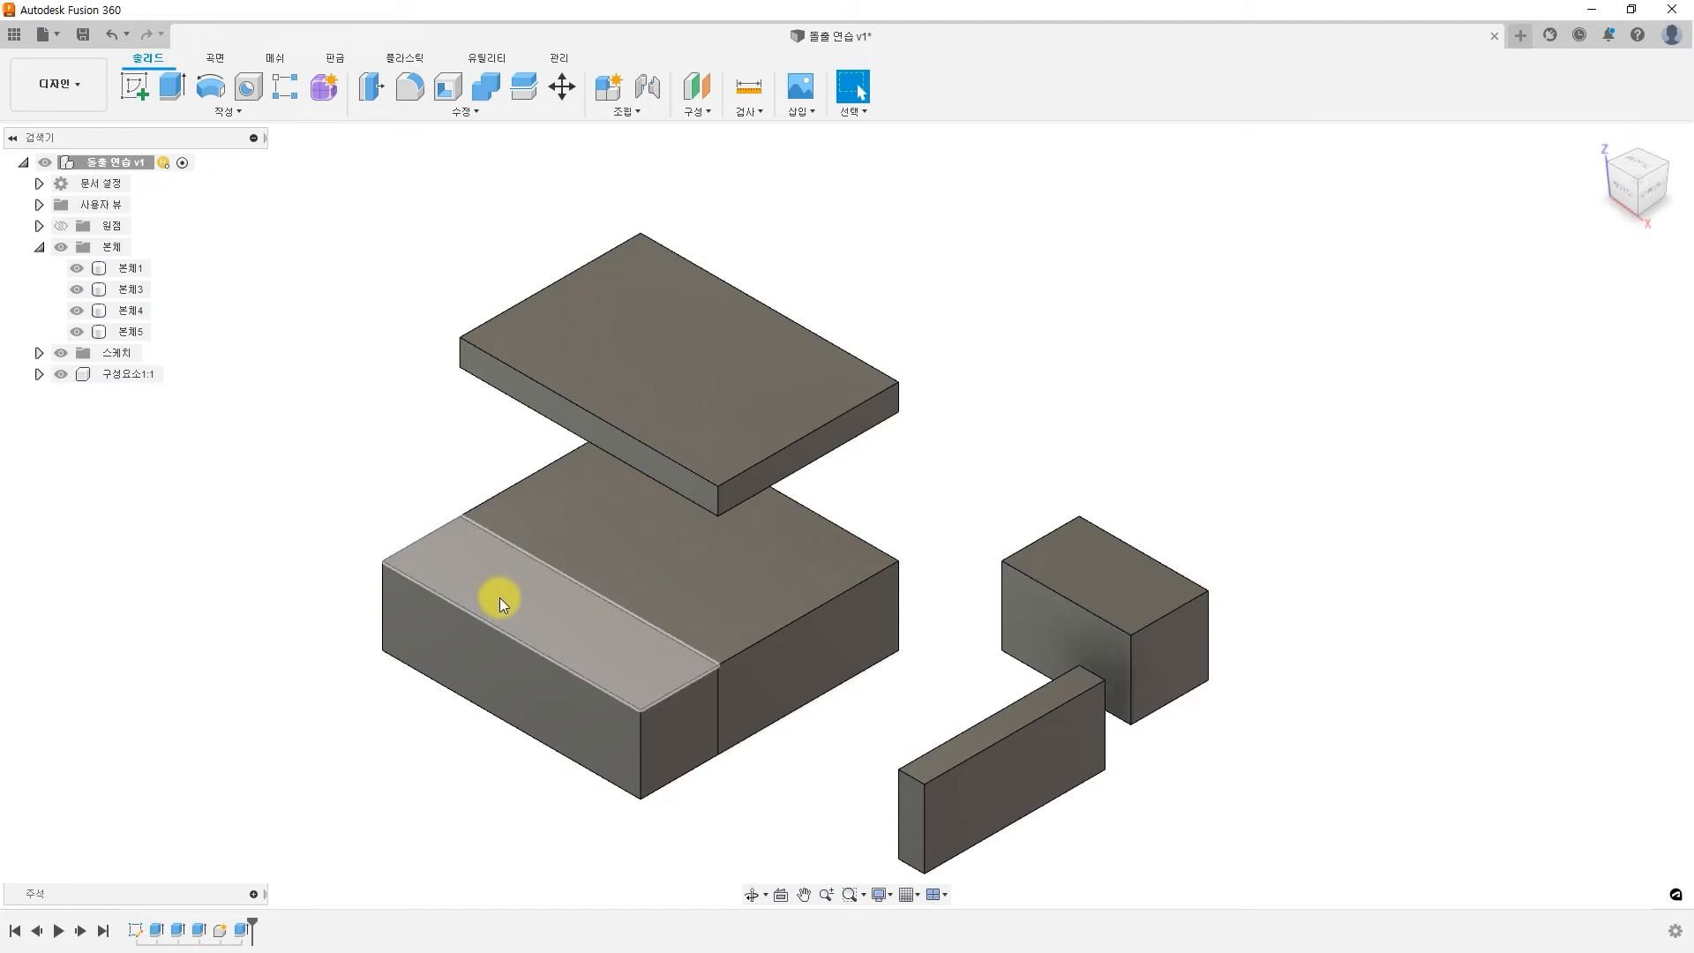
Move the new component away from the large lower block to the empty area behind the small blocks
{"action": "left_click_drag", "start_coordinate": [499, 596], "coordinate": [1380, 346]}
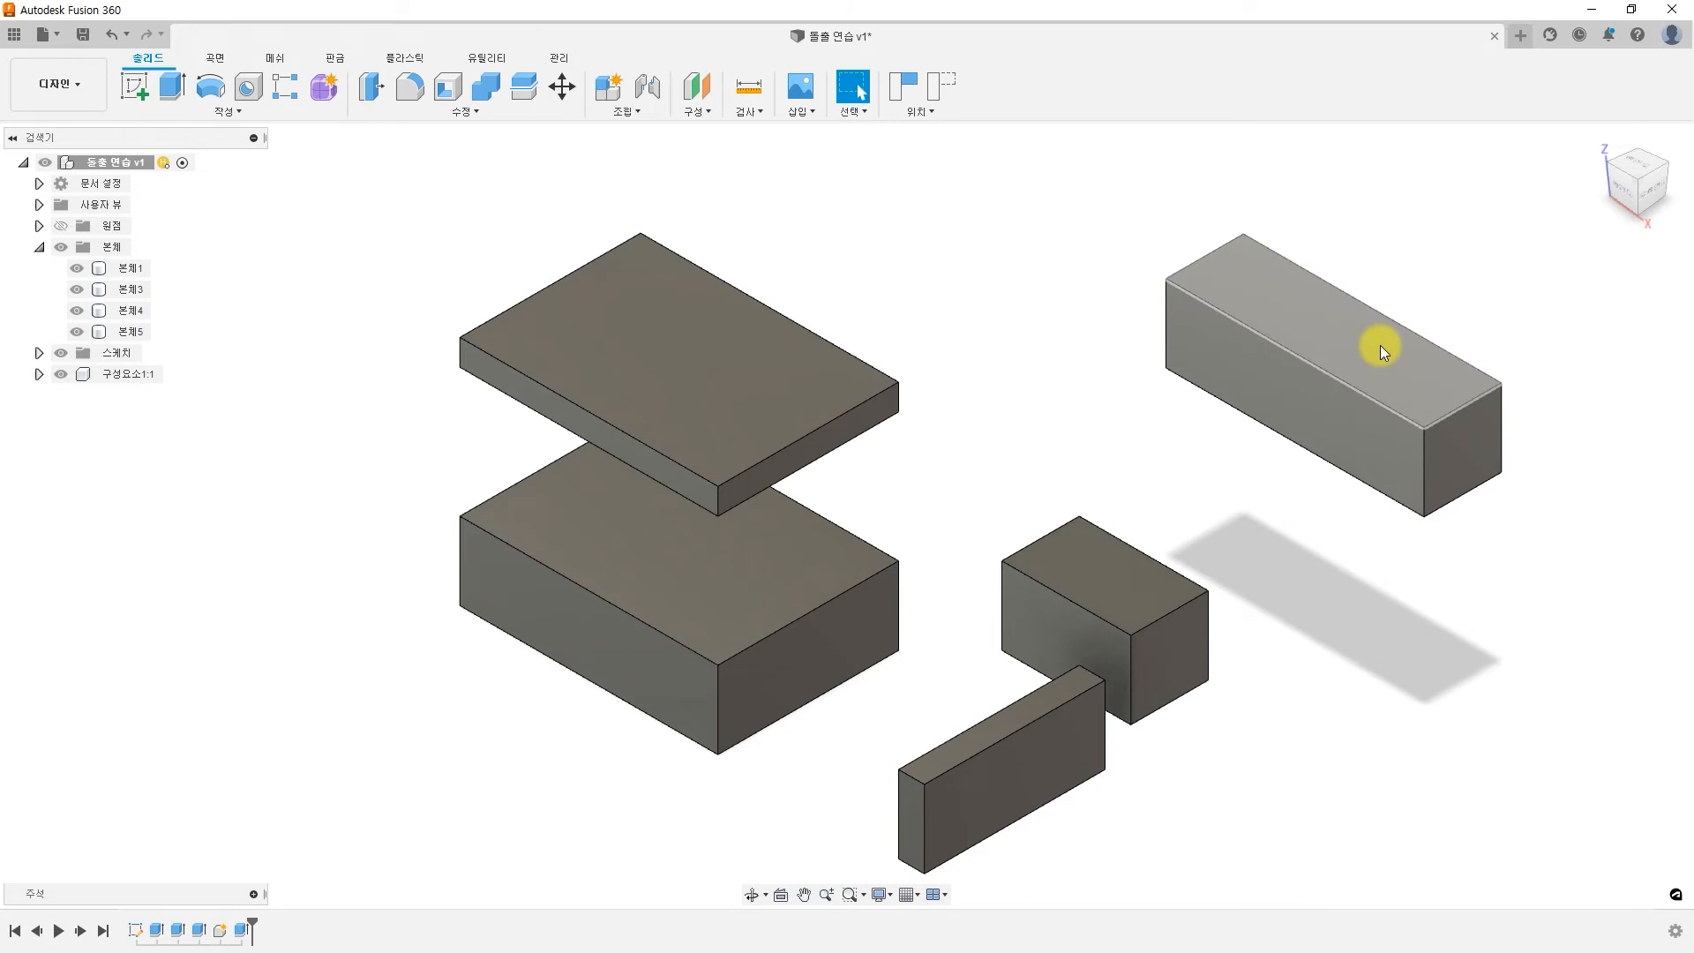
{"action": "left_click_drag", "start_coordinate": [1380, 346], "coordinate": [1379, 345]}
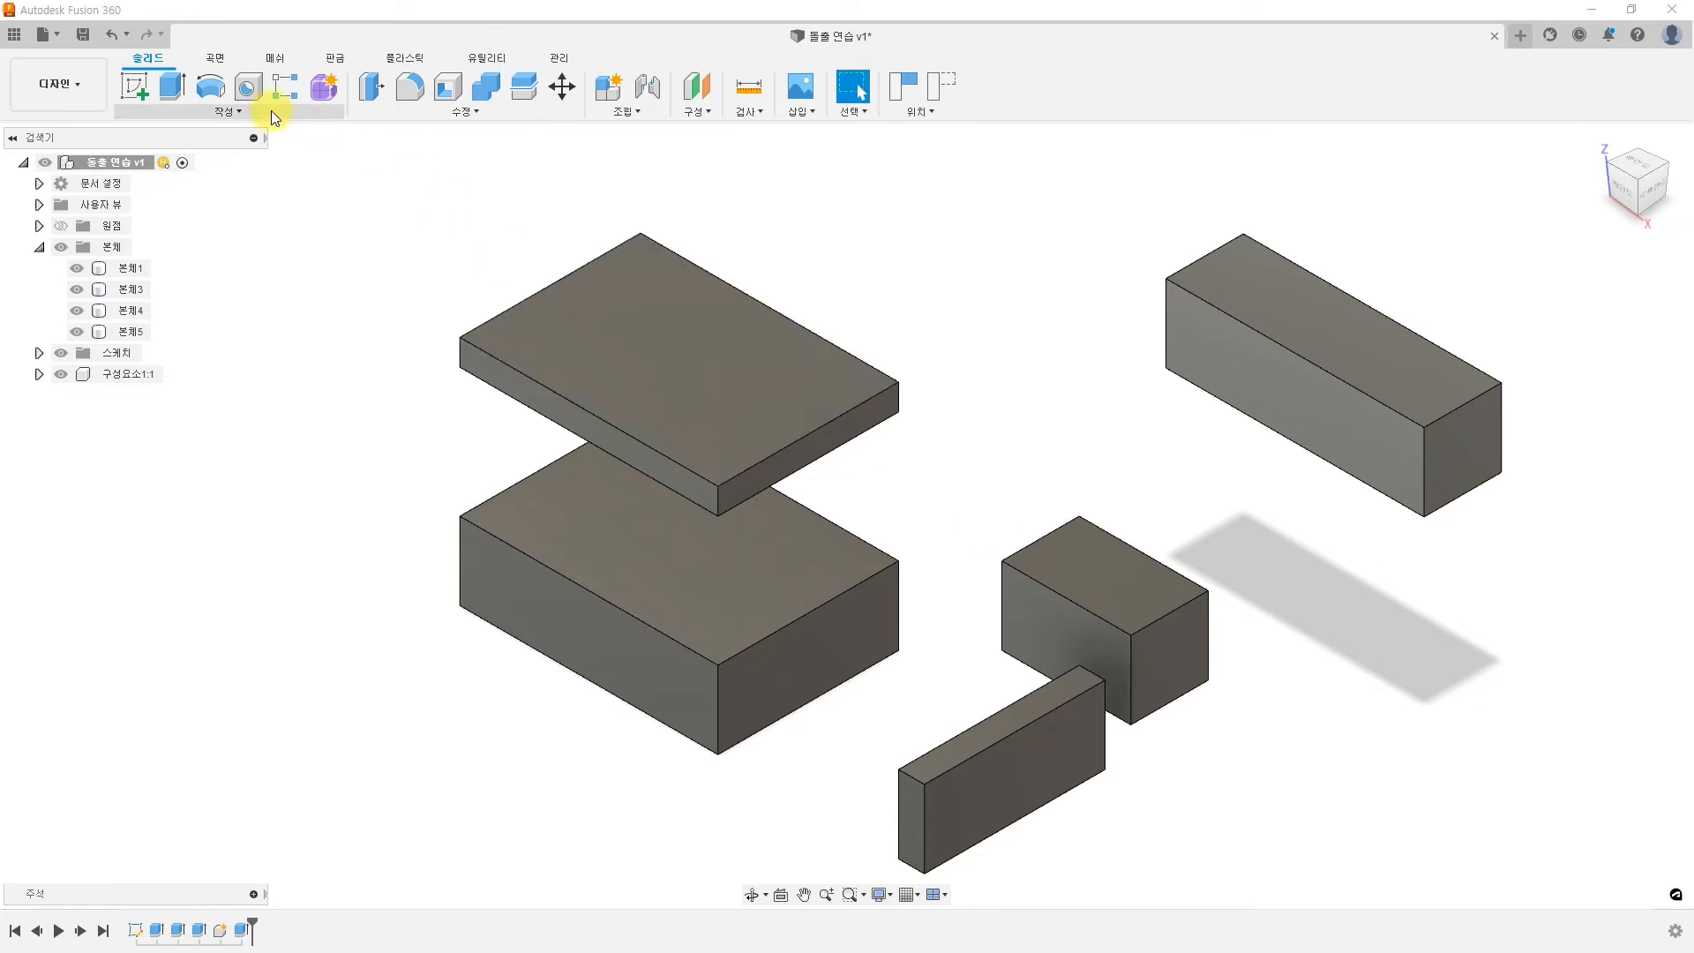
Start a sketch on the thin block's long outer face, reverting the moved component to its previous position
{"action": "left_click", "coordinate": [136, 86]}
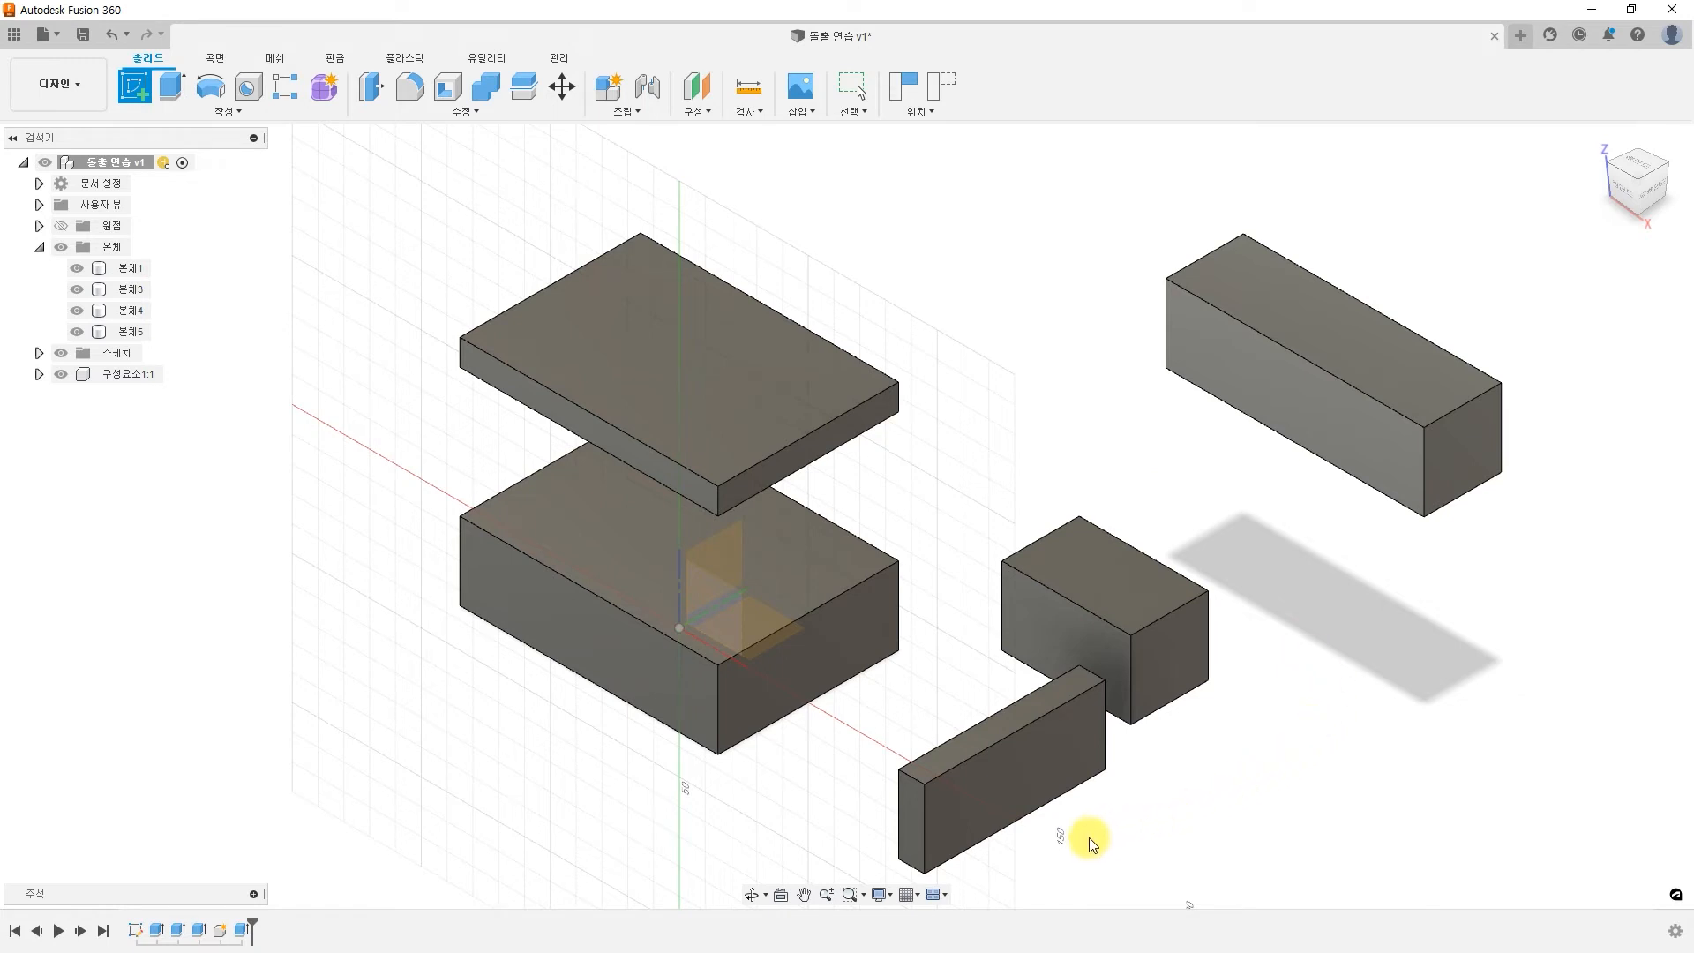
{"action": "left_click", "coordinate": [1041, 769]}
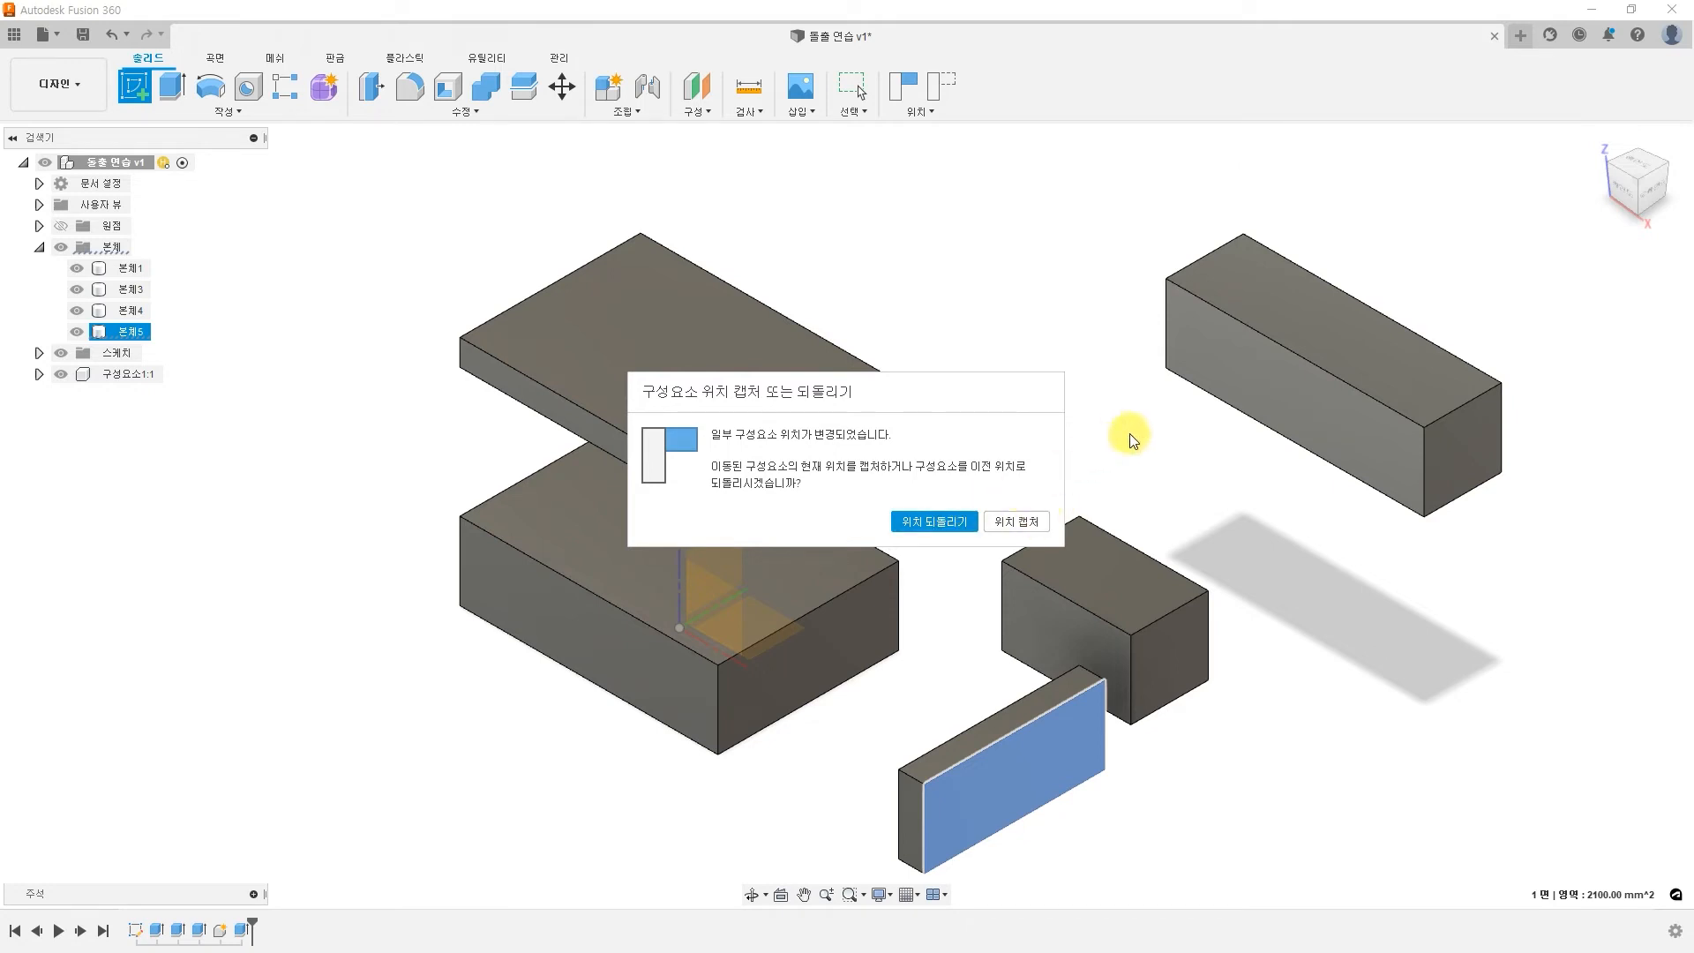
{"action": "left_click", "coordinate": [941, 521]}
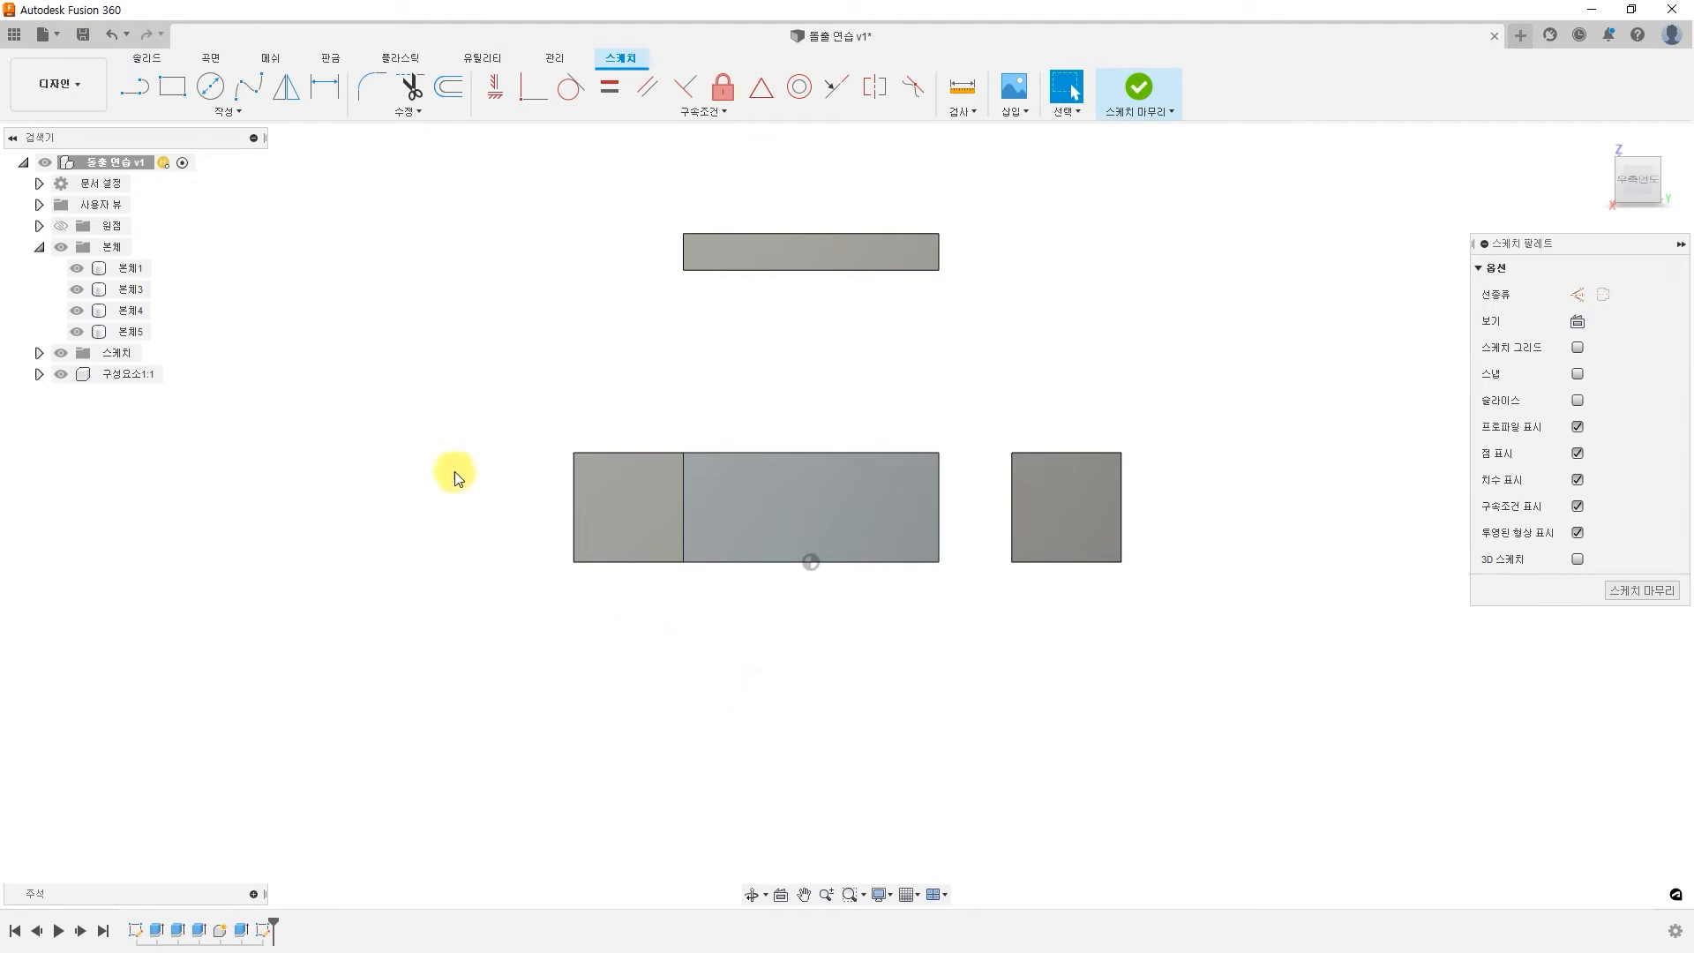
Draw a 30 mm diameter circle centred on the midpoint of the thin block's upper edge and finish the sketch
{"action": "left_click", "coordinate": [212, 91]}
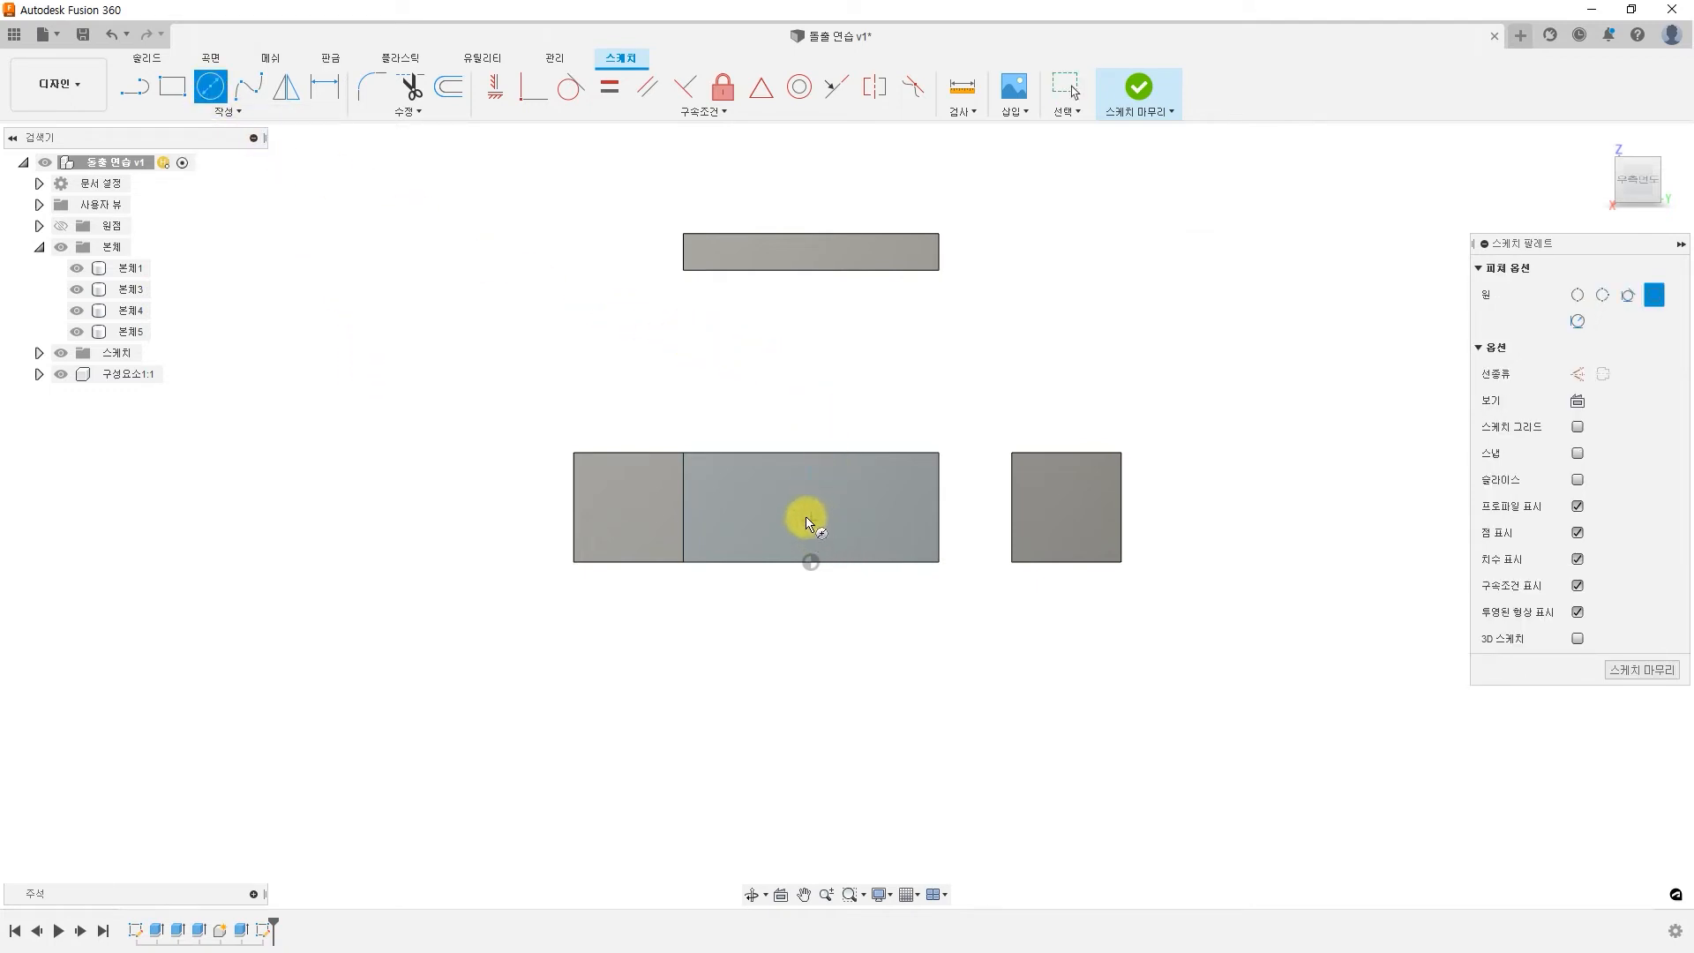
{"action": "left_click", "coordinate": [809, 457]}
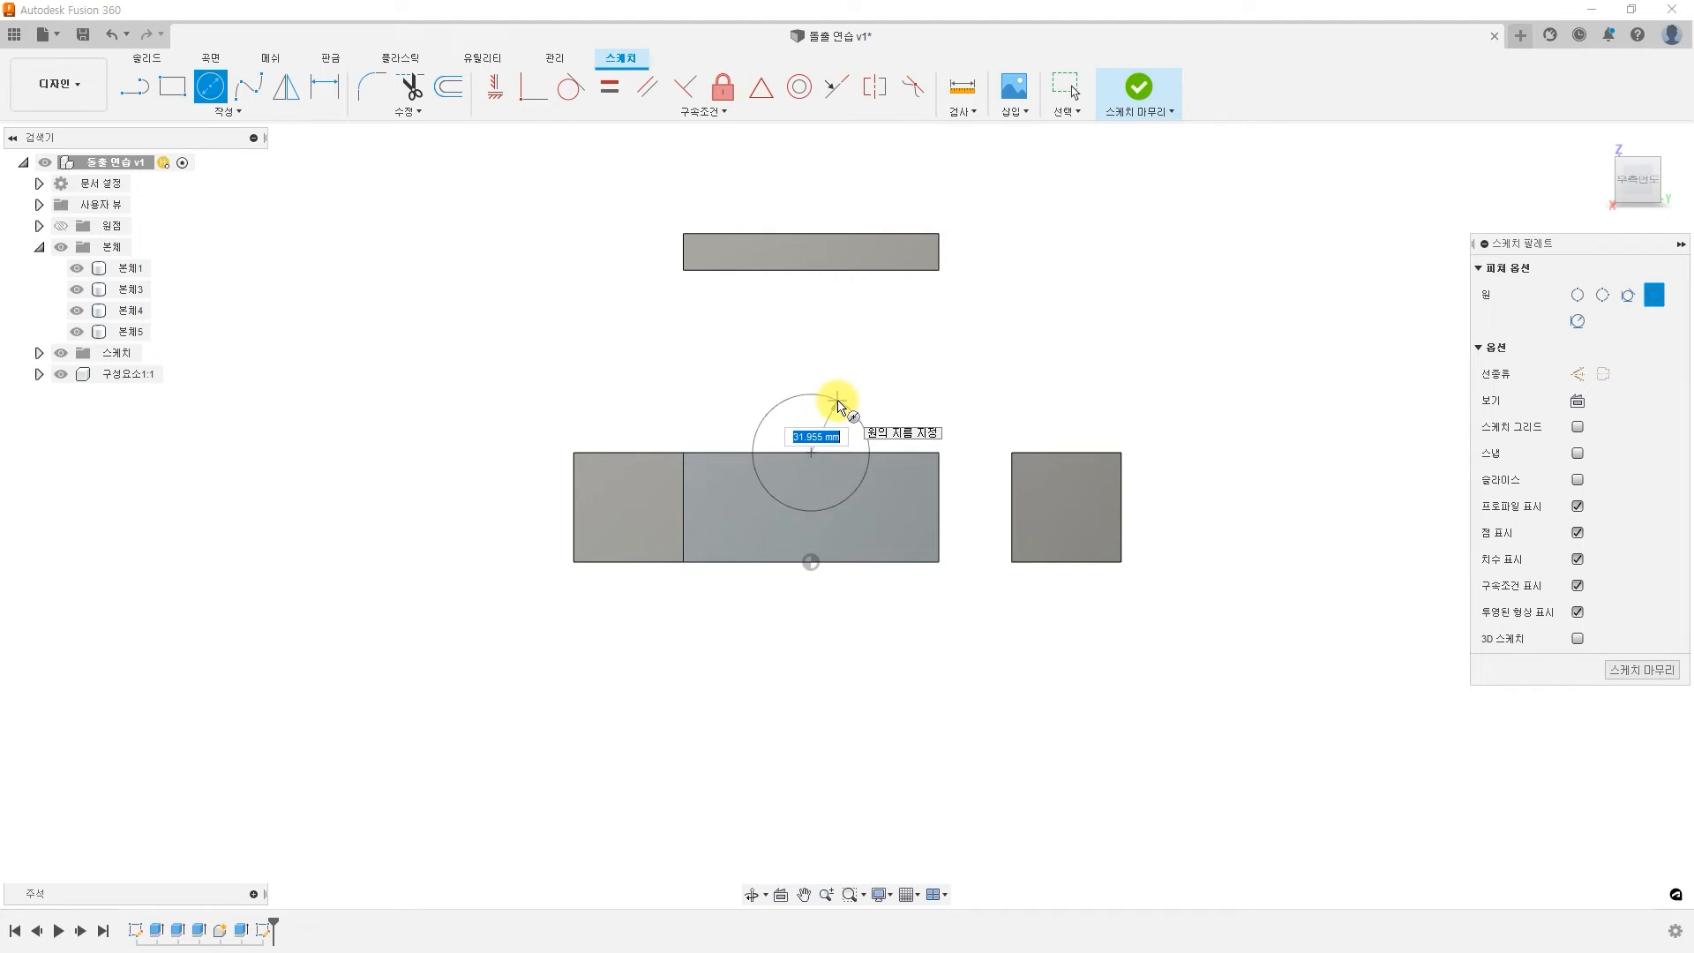
{"action": "type", "text": "30"}
{"action": "key", "text": "Tab"}
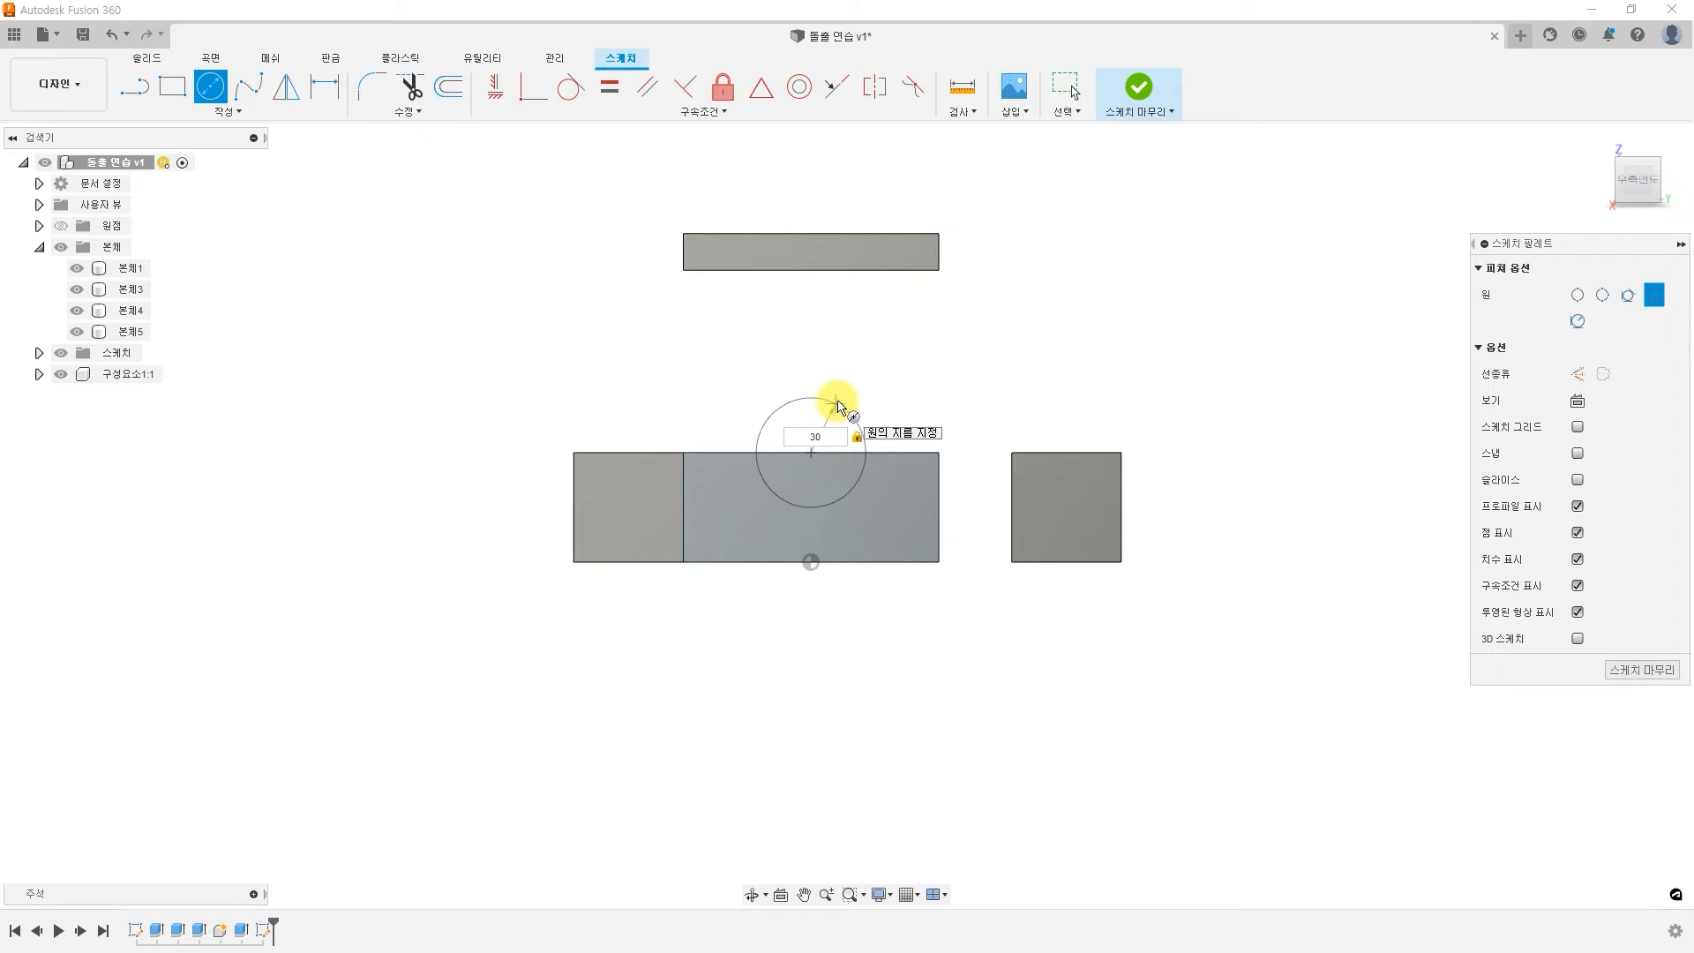
{"action": "left_click", "coordinate": [839, 407]}
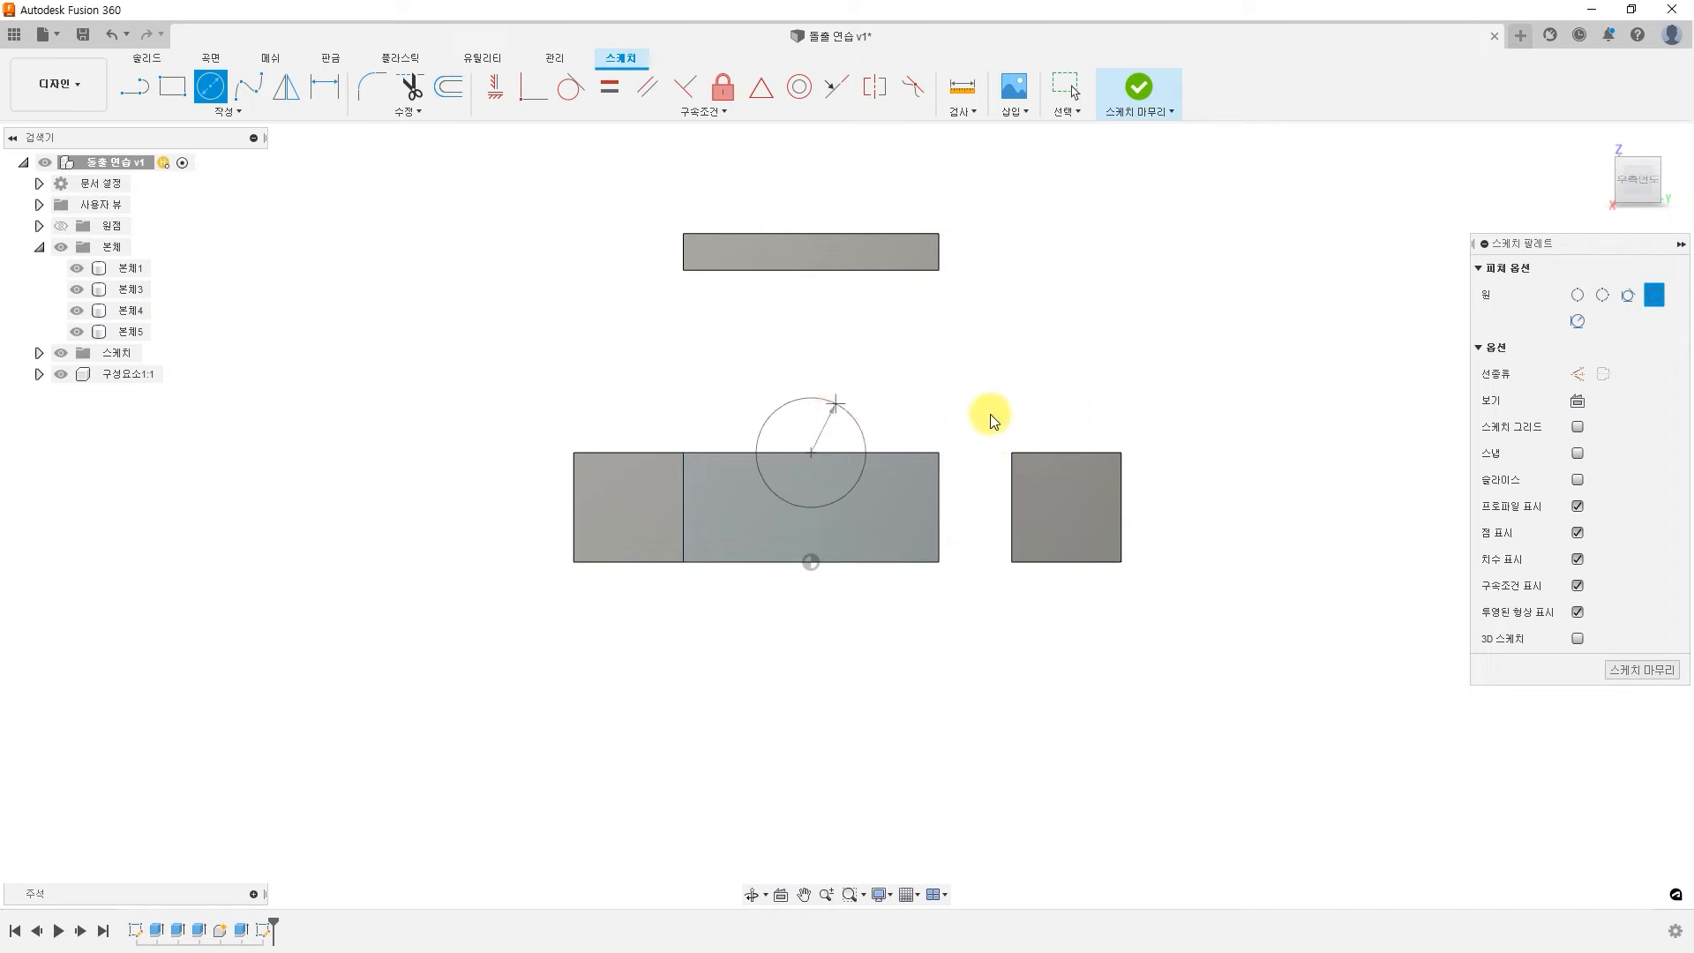
{"action": "key", "text": "Escape"}
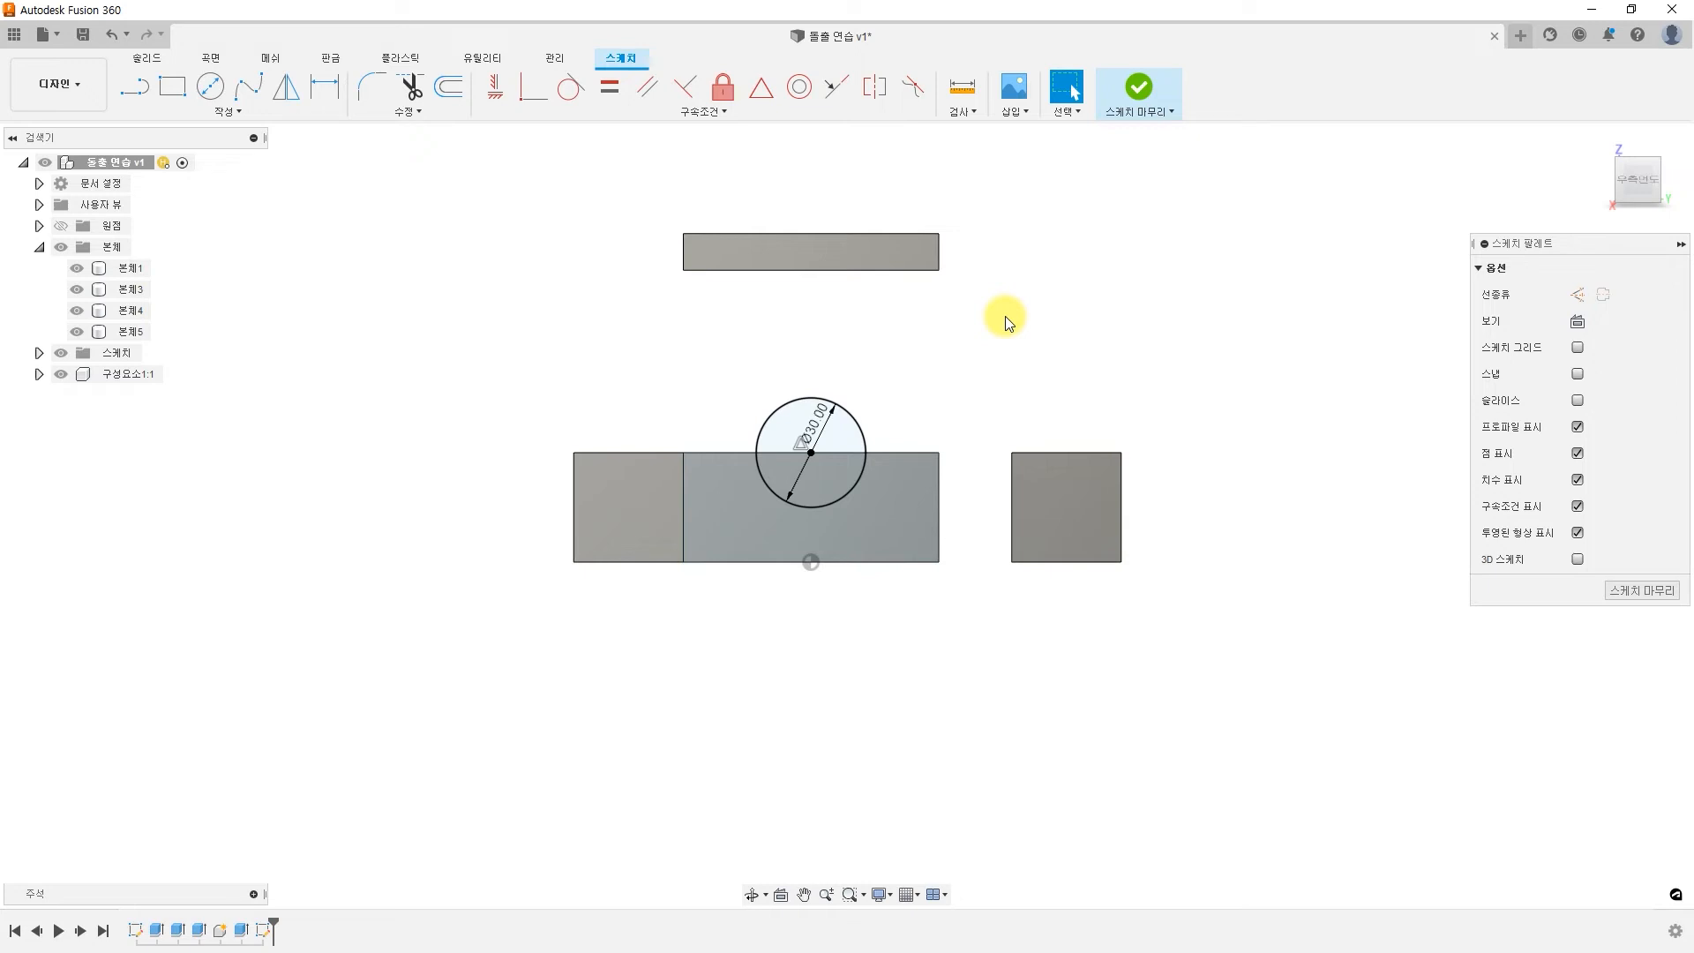
{"action": "left_click", "coordinate": [1140, 87]}
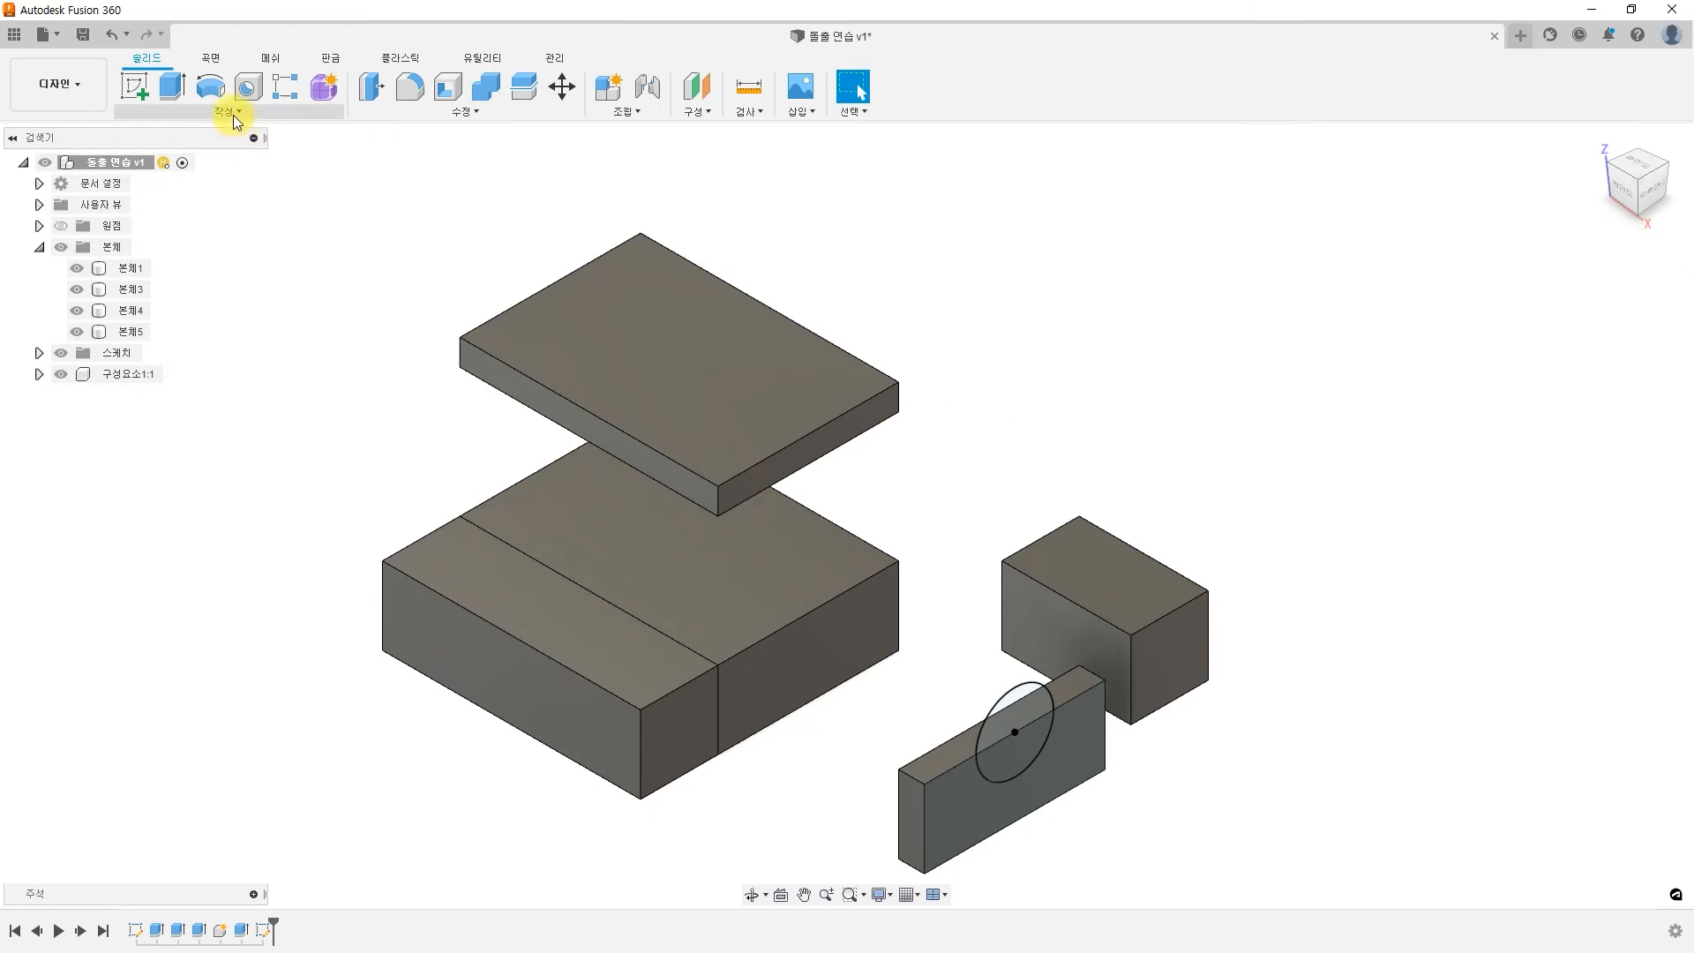
Set up an extrusion of both circle halves about 29.4 mm back through the thin block, with the operation set to Join (접합)
{"action": "left_click", "coordinate": [172, 89]}
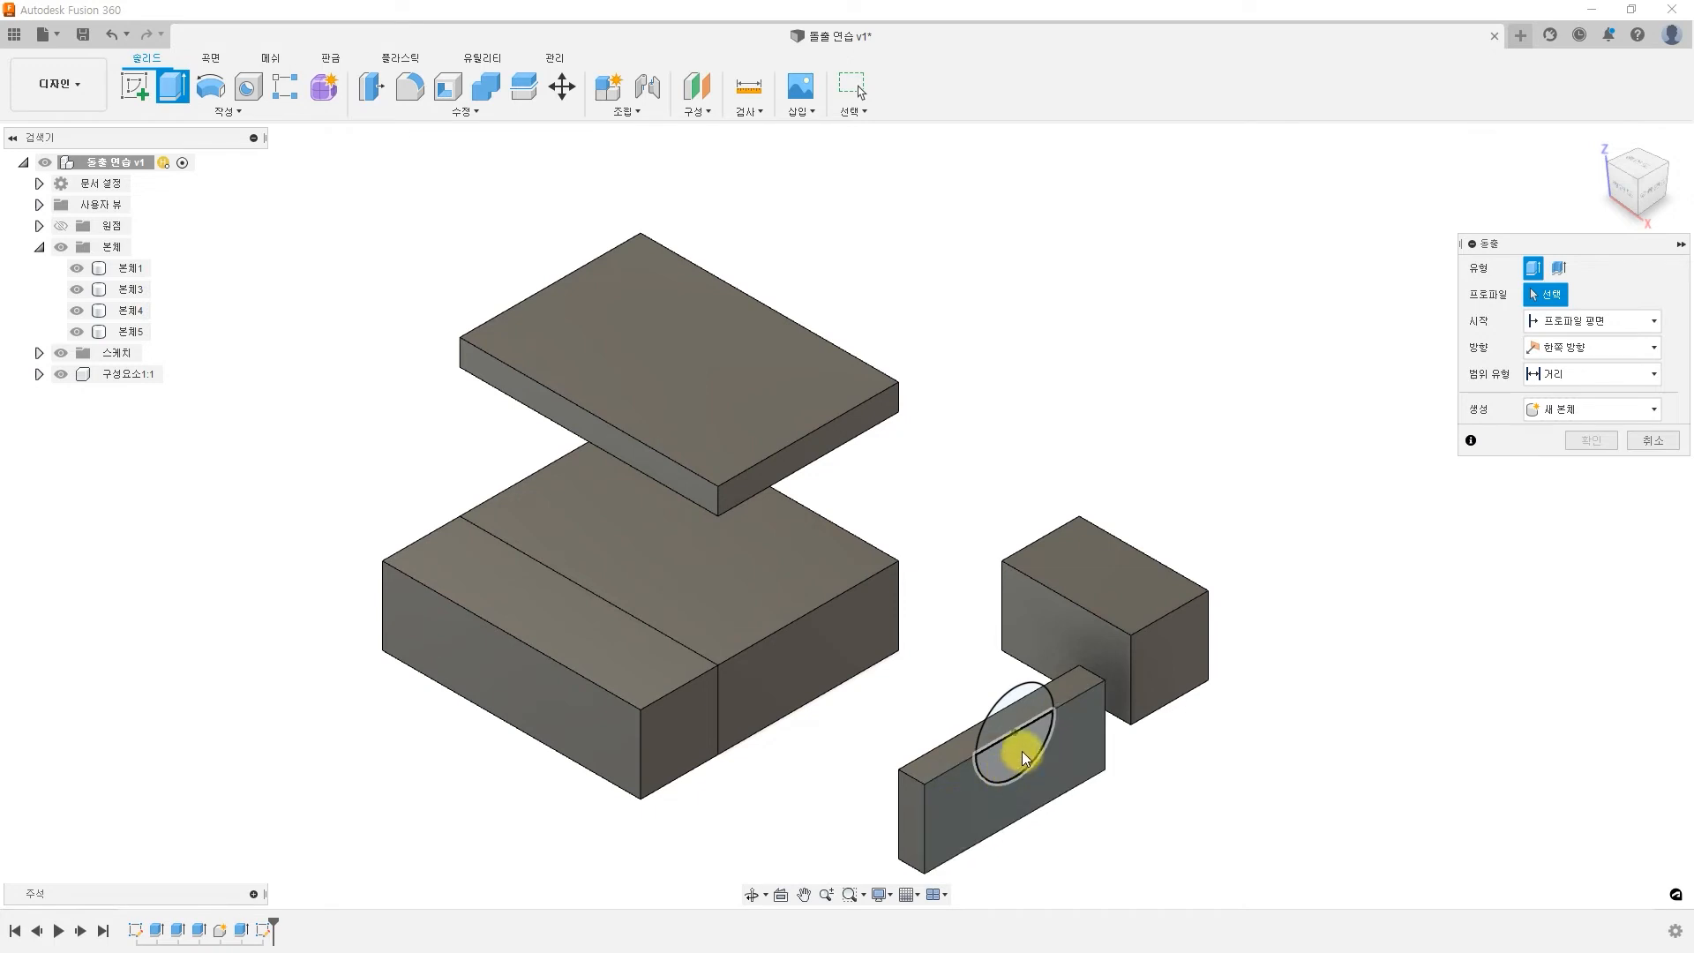
{"action": "left_click", "coordinate": [1018, 707]}
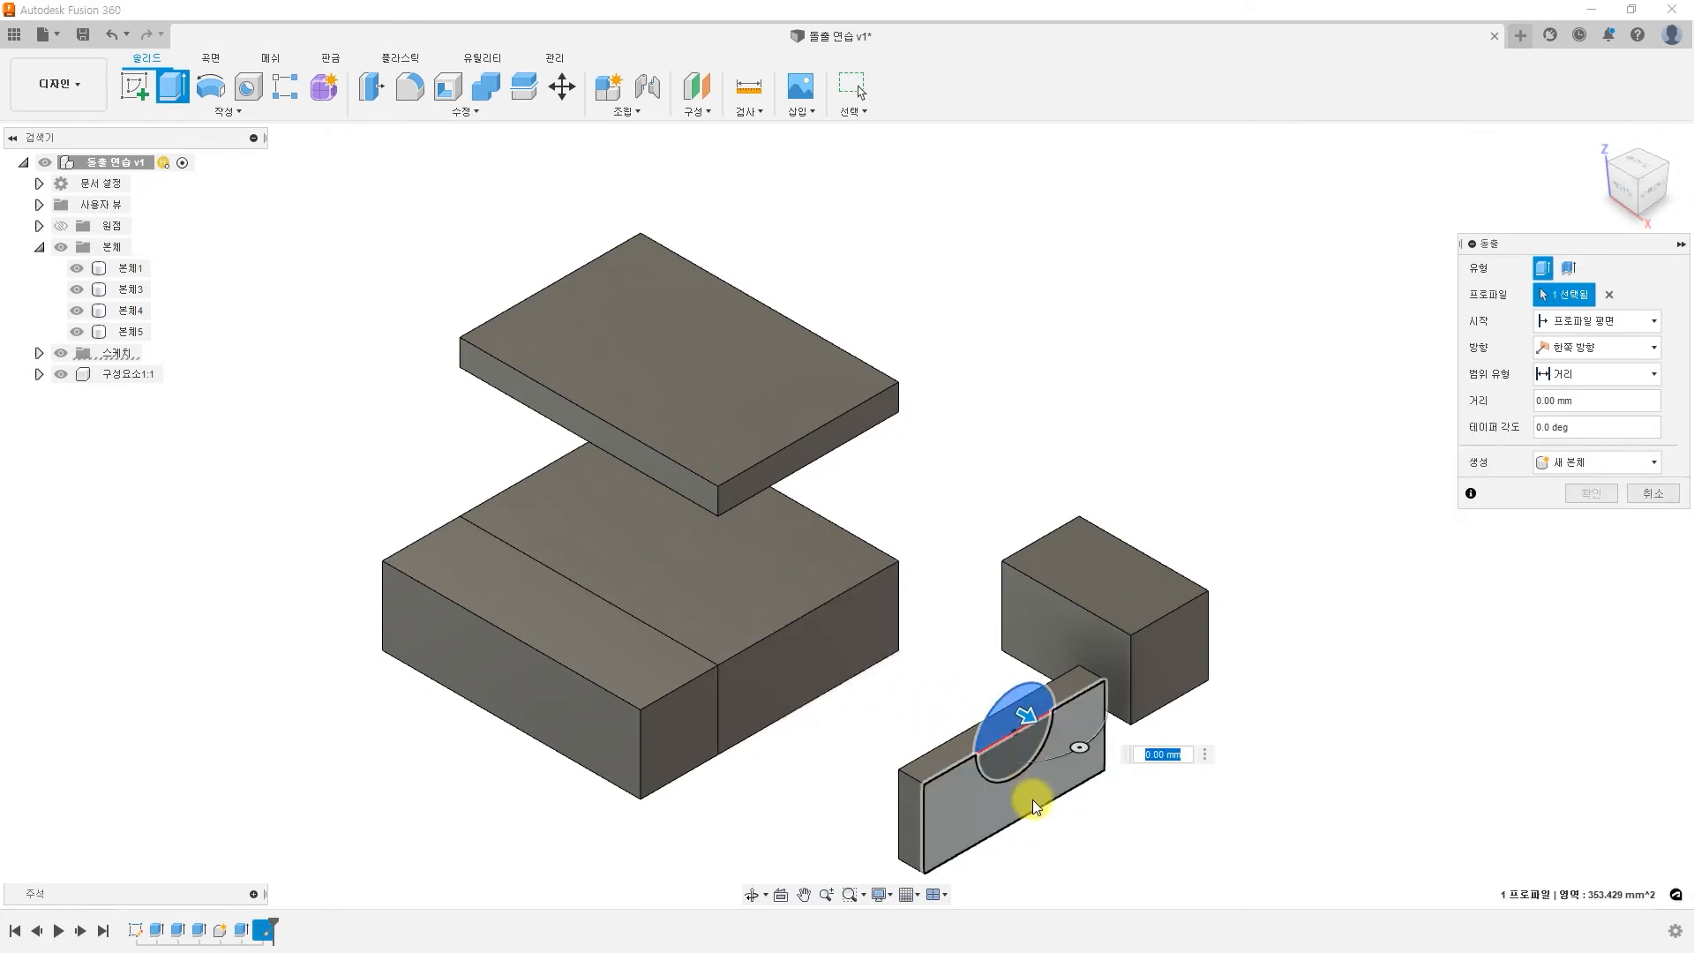
{"action": "left_click", "coordinate": [1007, 761]}
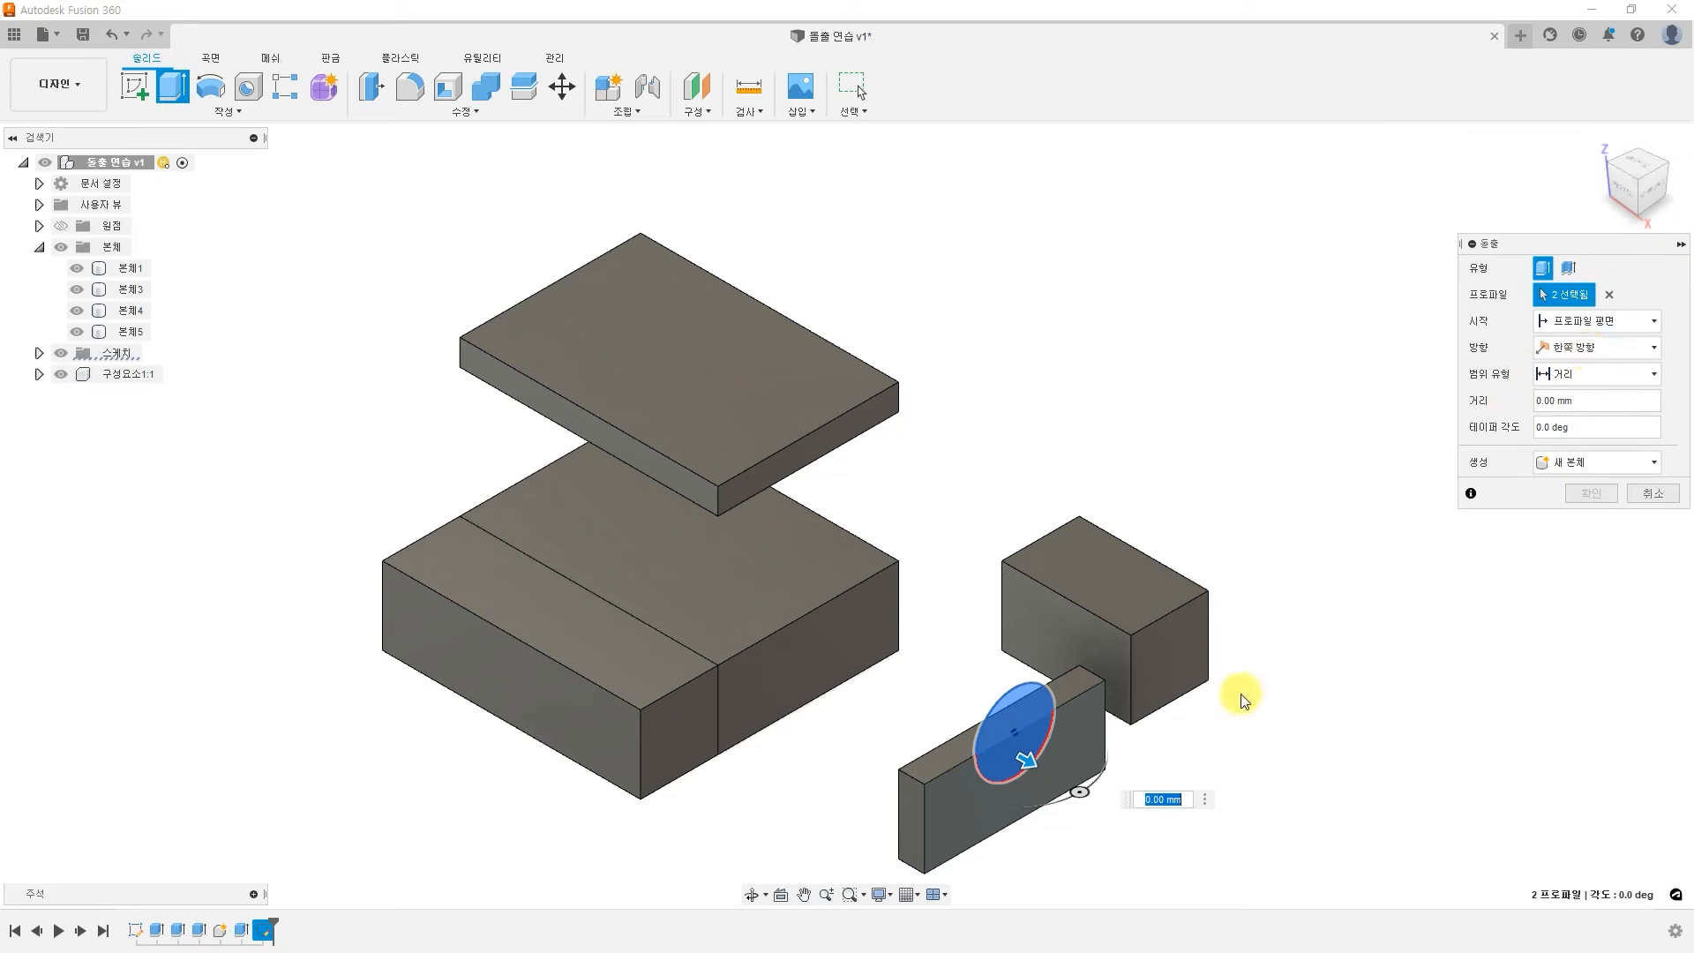
{"action": "left_click_drag", "start_coordinate": [1029, 764], "coordinate": [967, 694]}
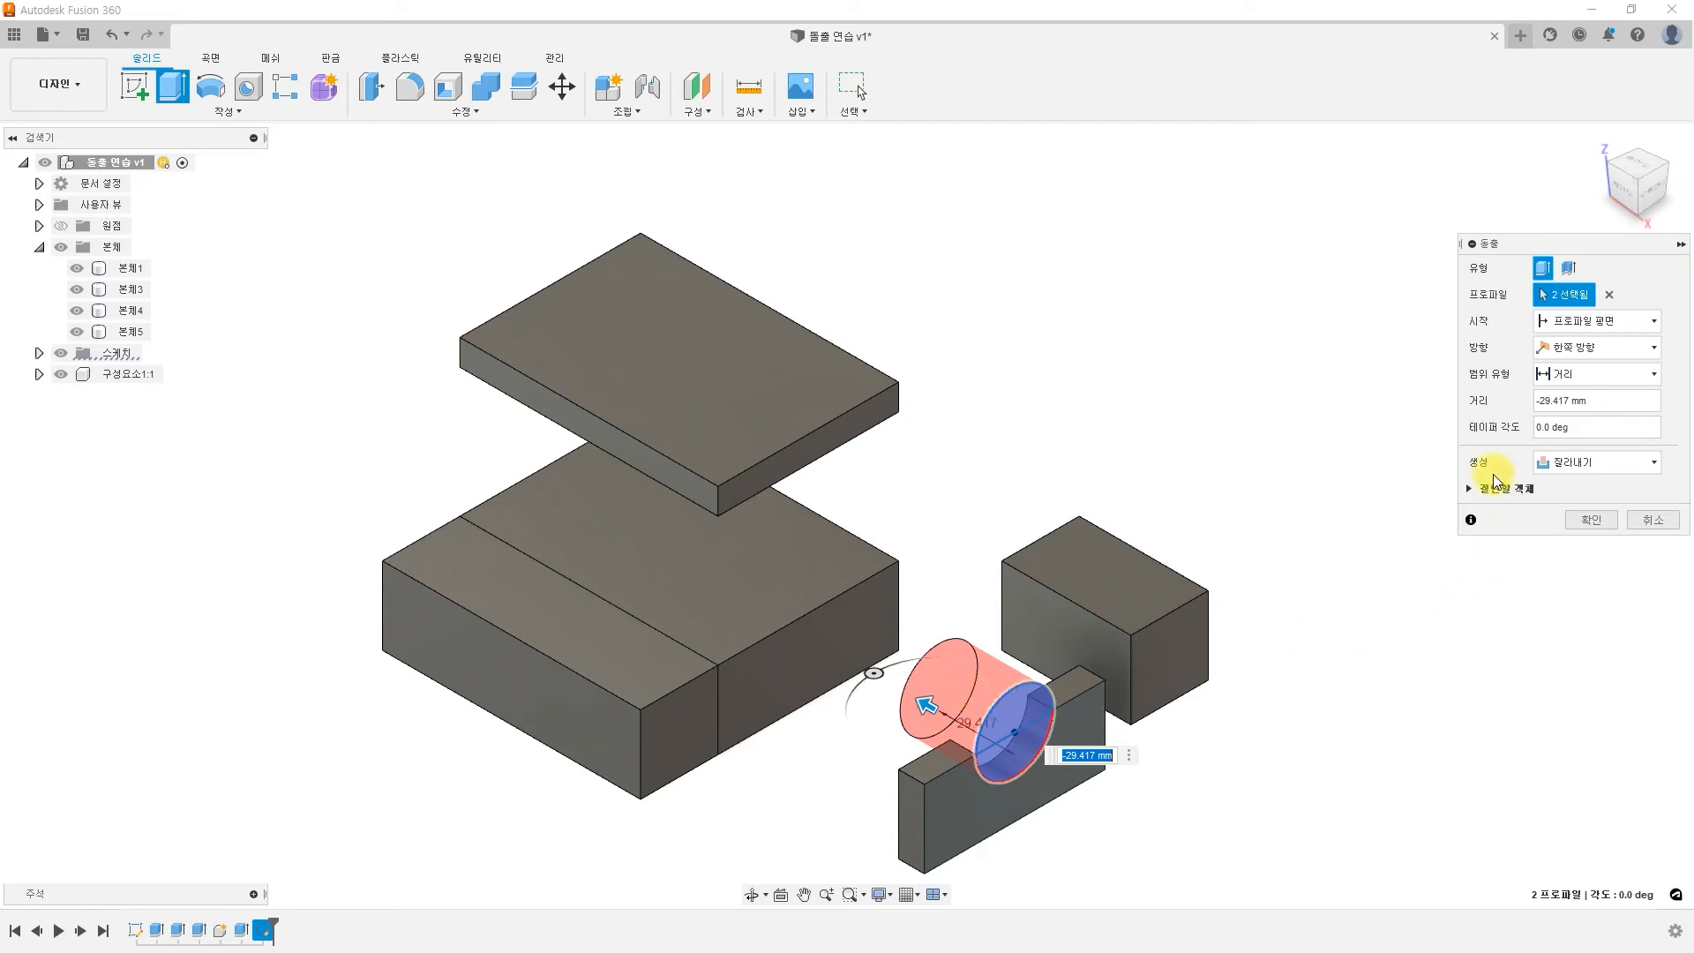
{"action": "left_click", "coordinate": [1575, 473]}
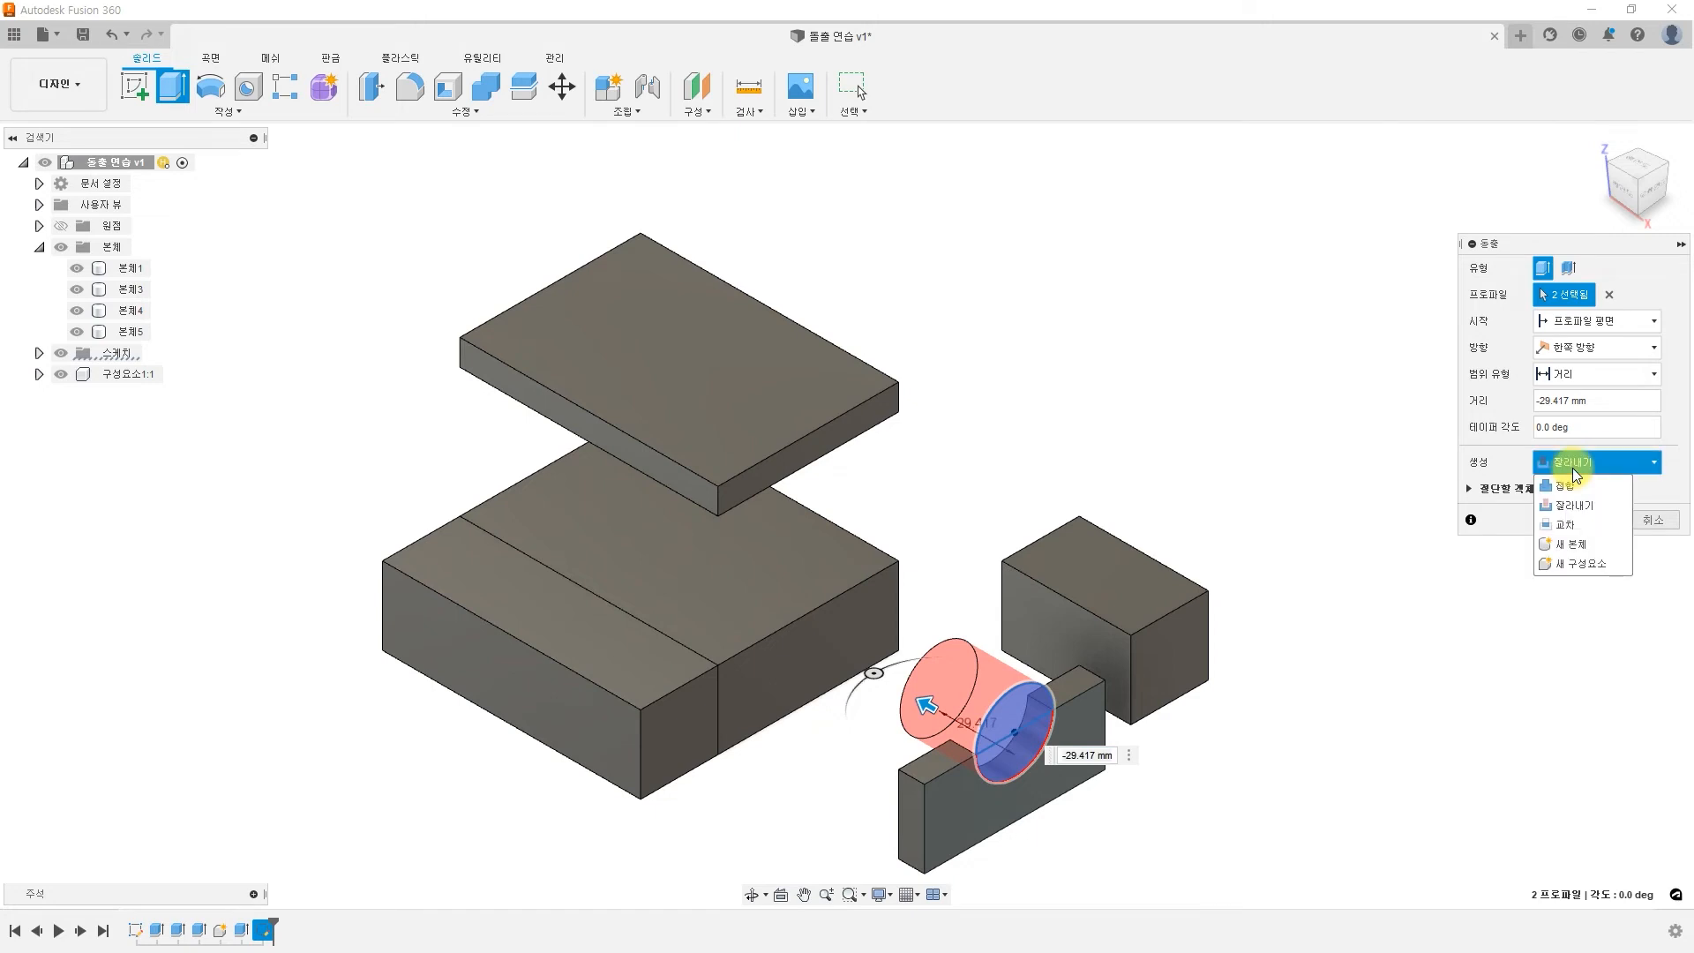
{"action": "left_click", "coordinate": [1575, 488]}
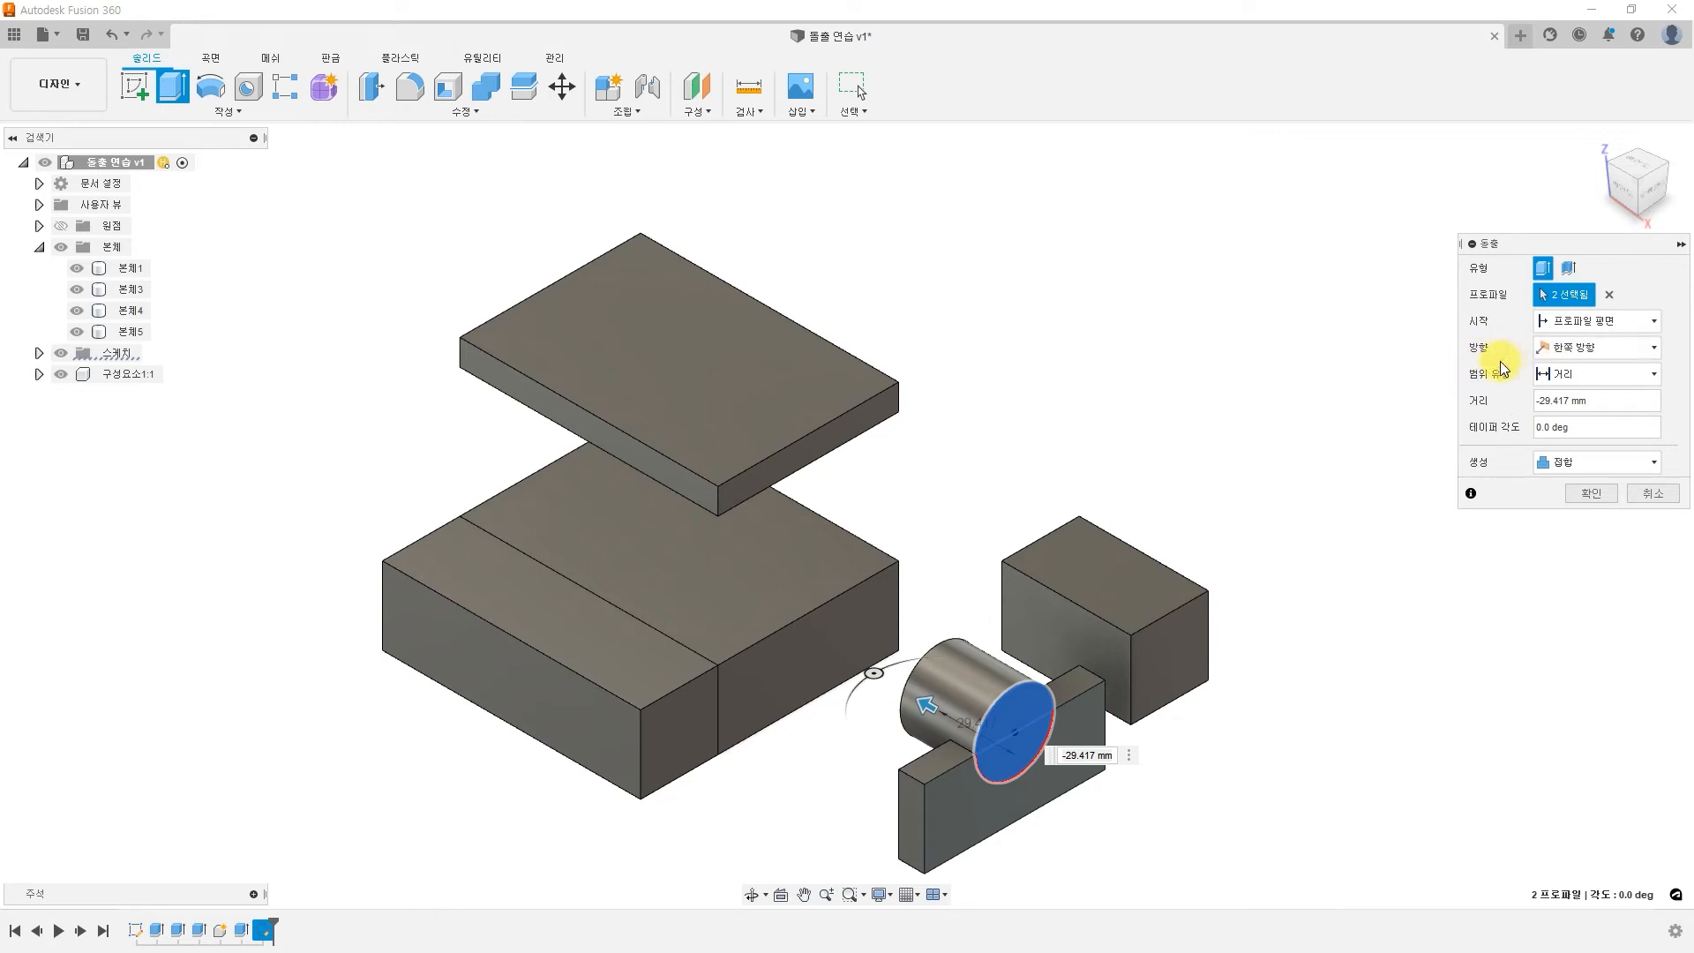
Try the Two Sides (두 방향) direction for the circle's extrusion and return it to One Side (한쪽 방향)
{"action": "left_click", "coordinate": [1579, 352]}
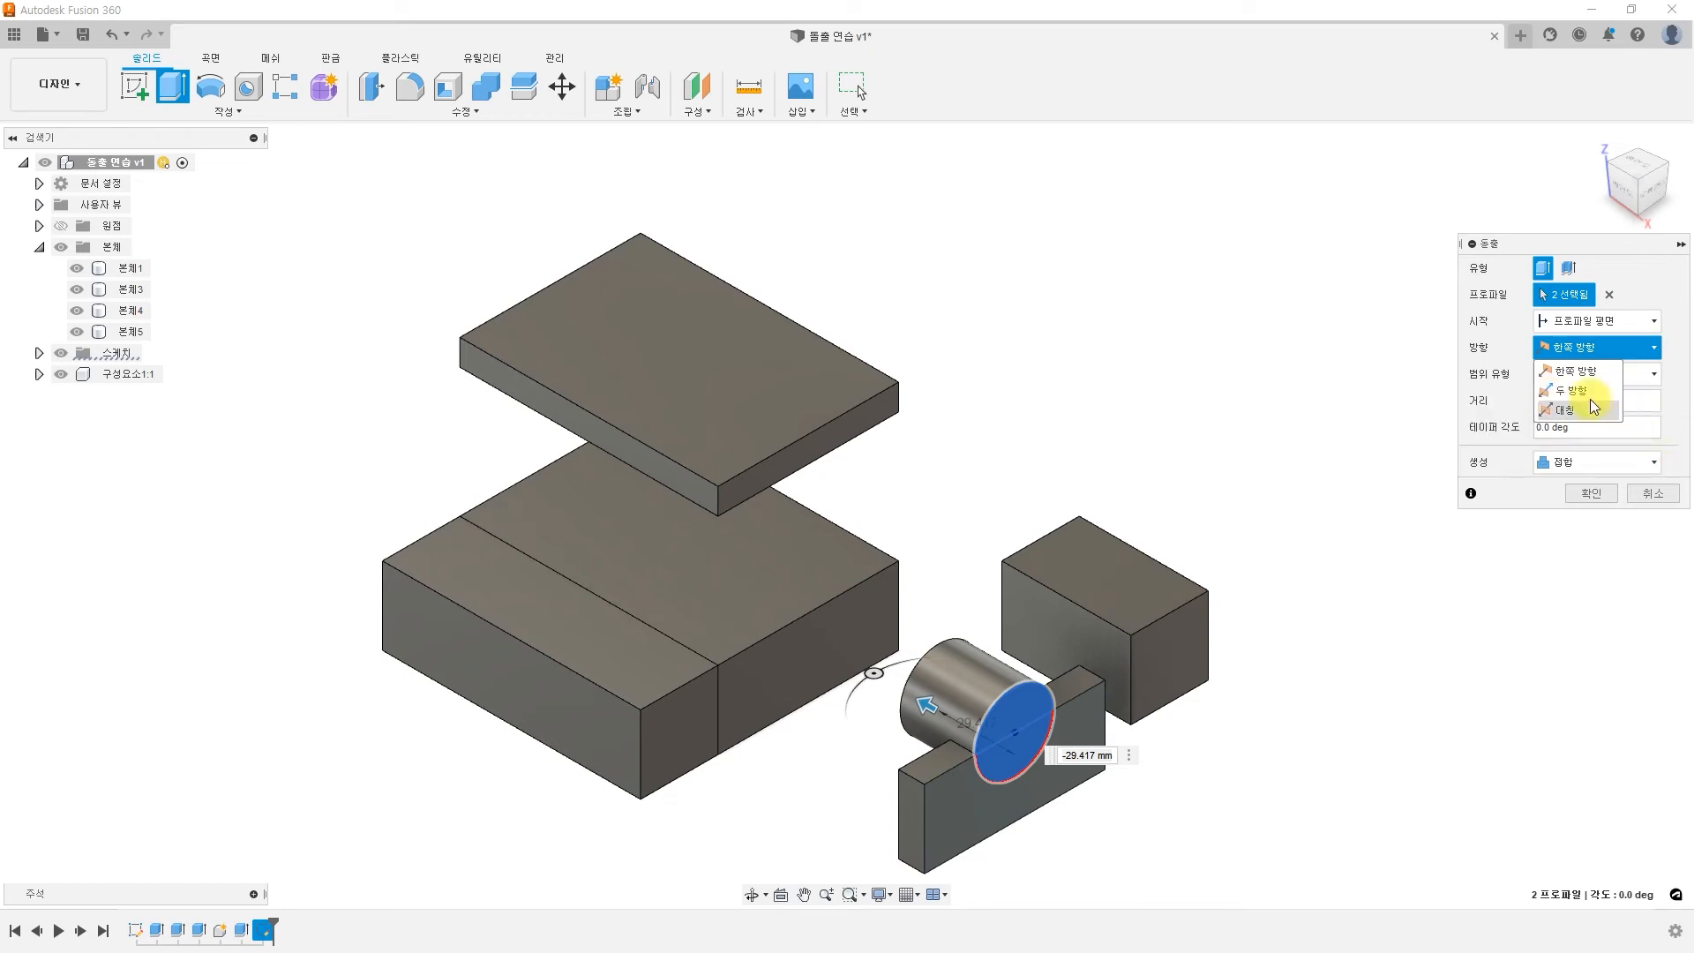
{"action": "left_click", "coordinate": [1581, 390]}
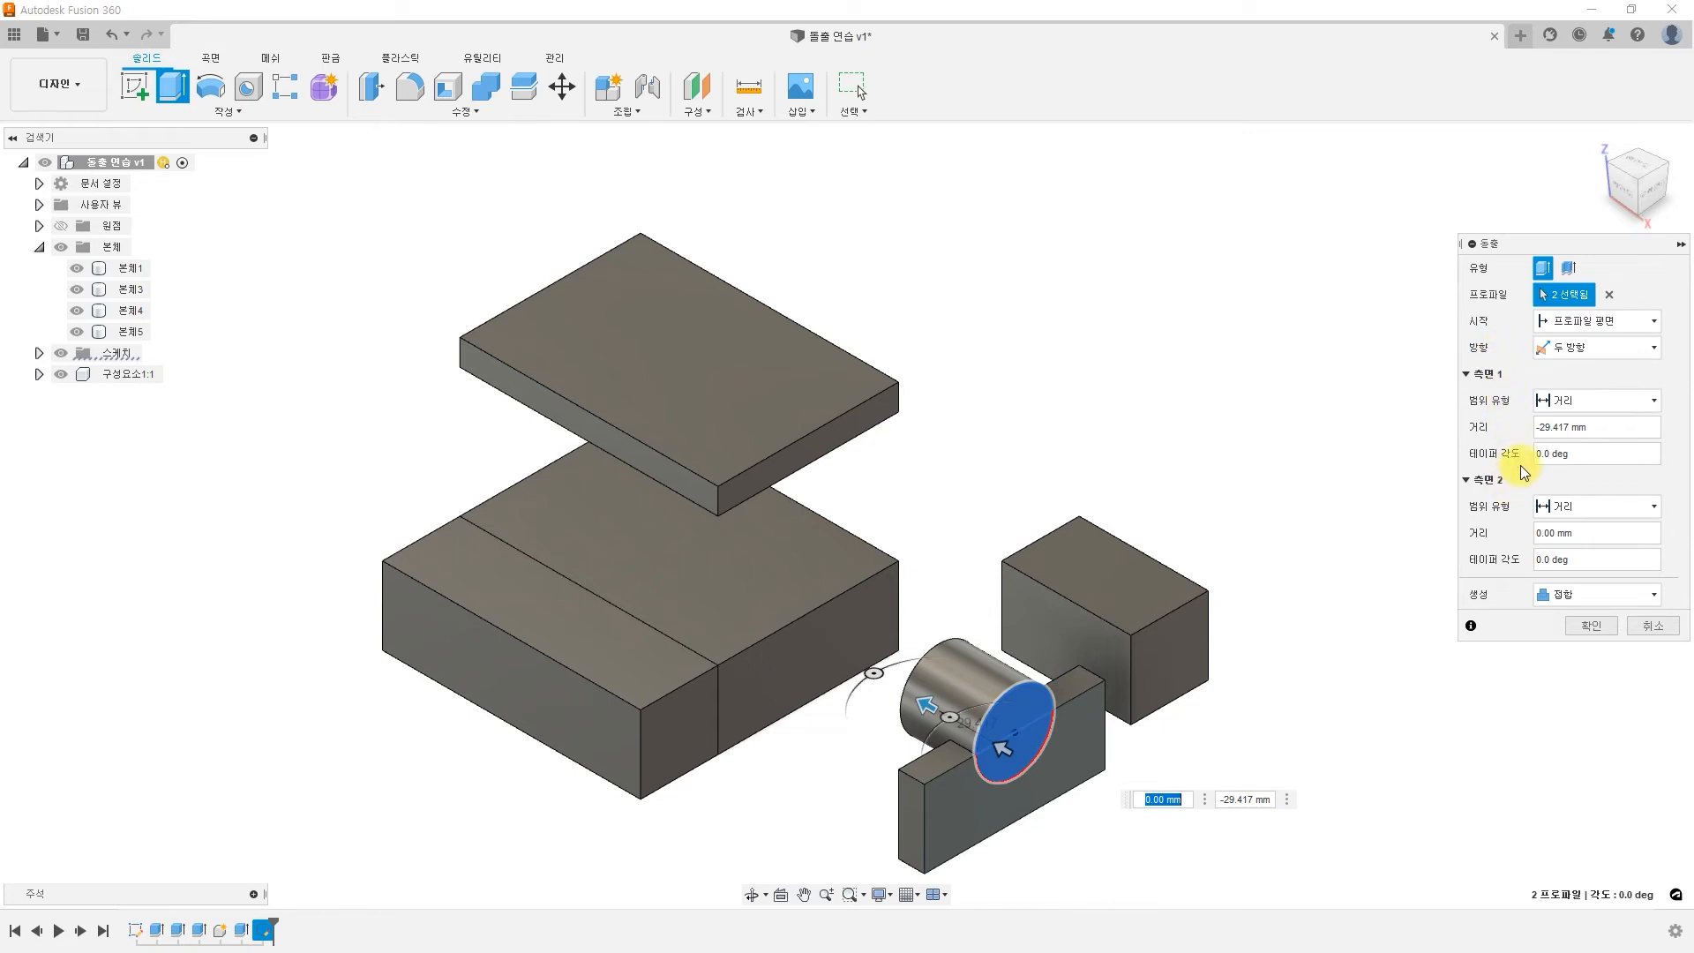
{"action": "left_click", "coordinate": [1585, 349]}
{"action": "left_click", "coordinate": [1580, 374]}
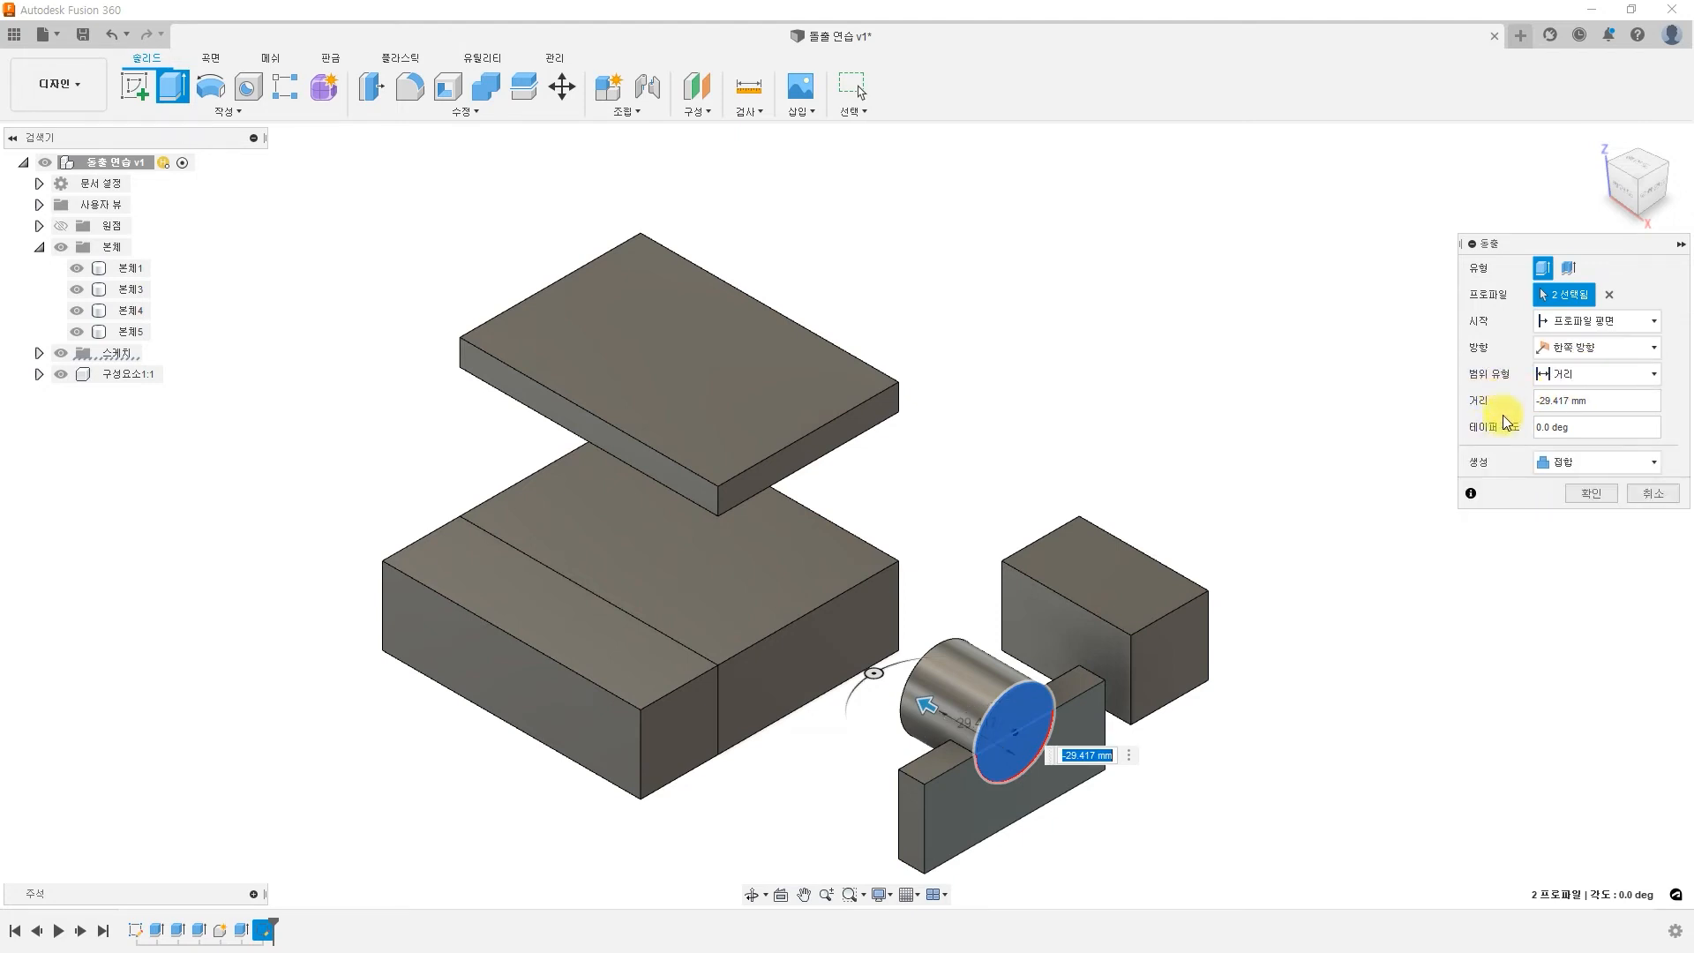
Extrude the circle in two directions (두 방향), 40 mm on side 1 and 20 mm on side 2, joined to the thin block
{"action": "left_click", "coordinate": [1594, 349]}
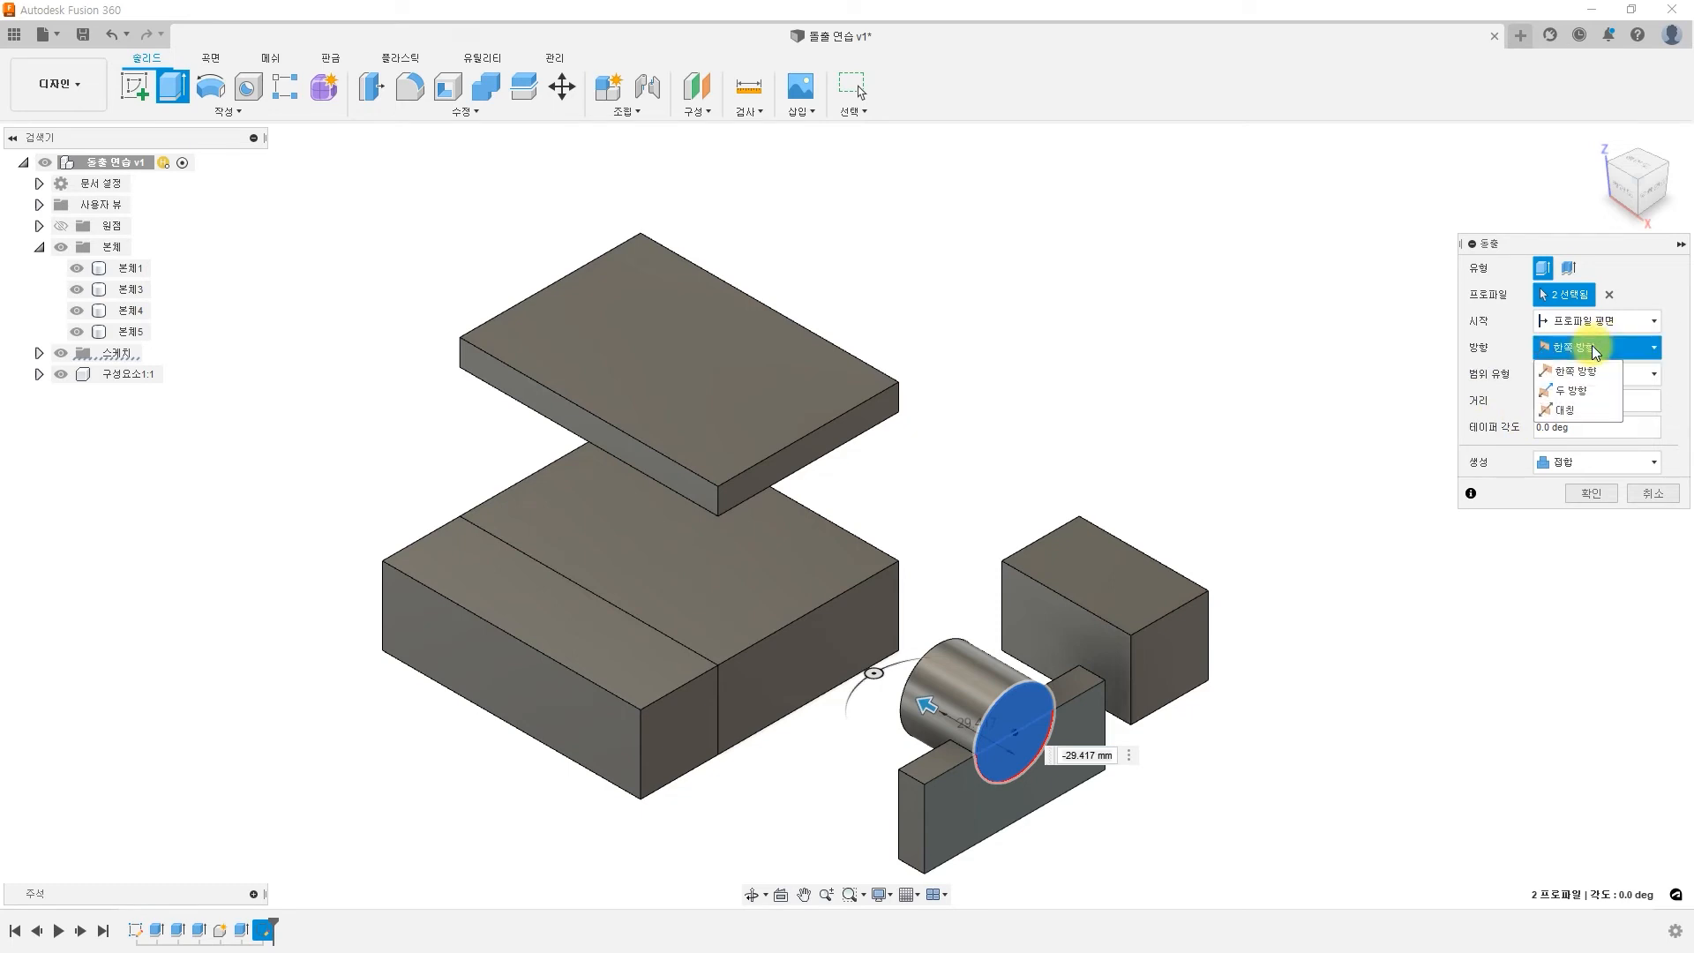
{"action": "left_click", "coordinate": [1579, 388]}
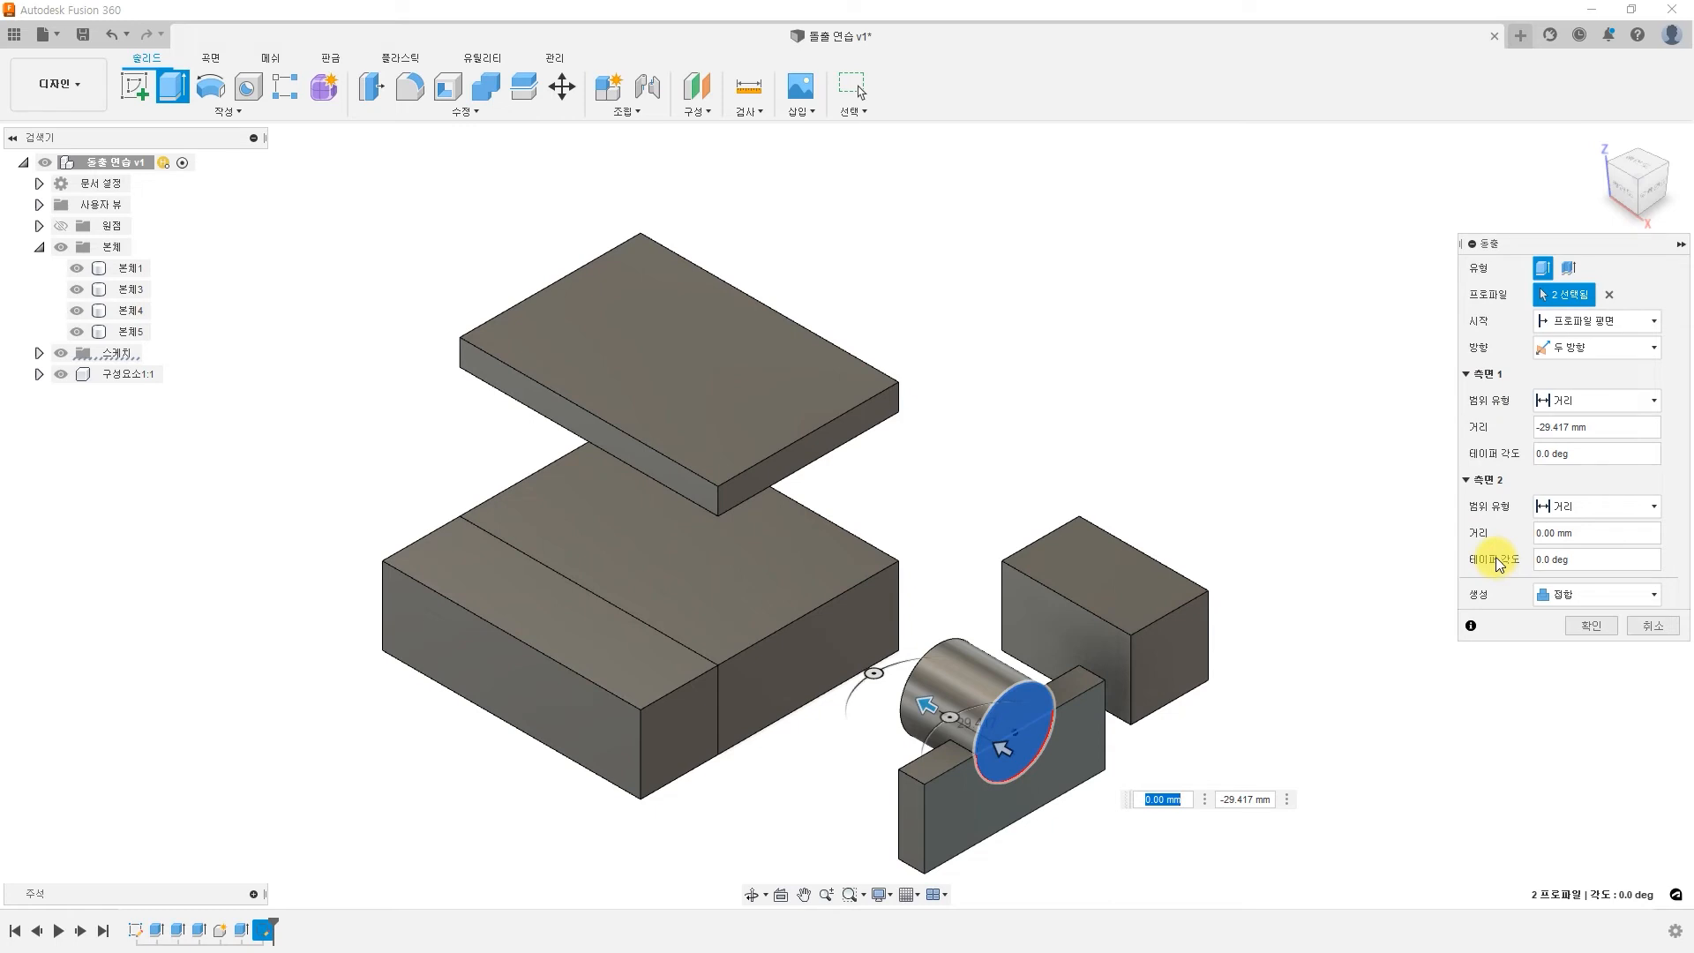
{"action": "left_click", "coordinate": [1603, 427]}
{"action": "left_click_drag", "start_coordinate": [1607, 427], "coordinate": [1487, 432]}
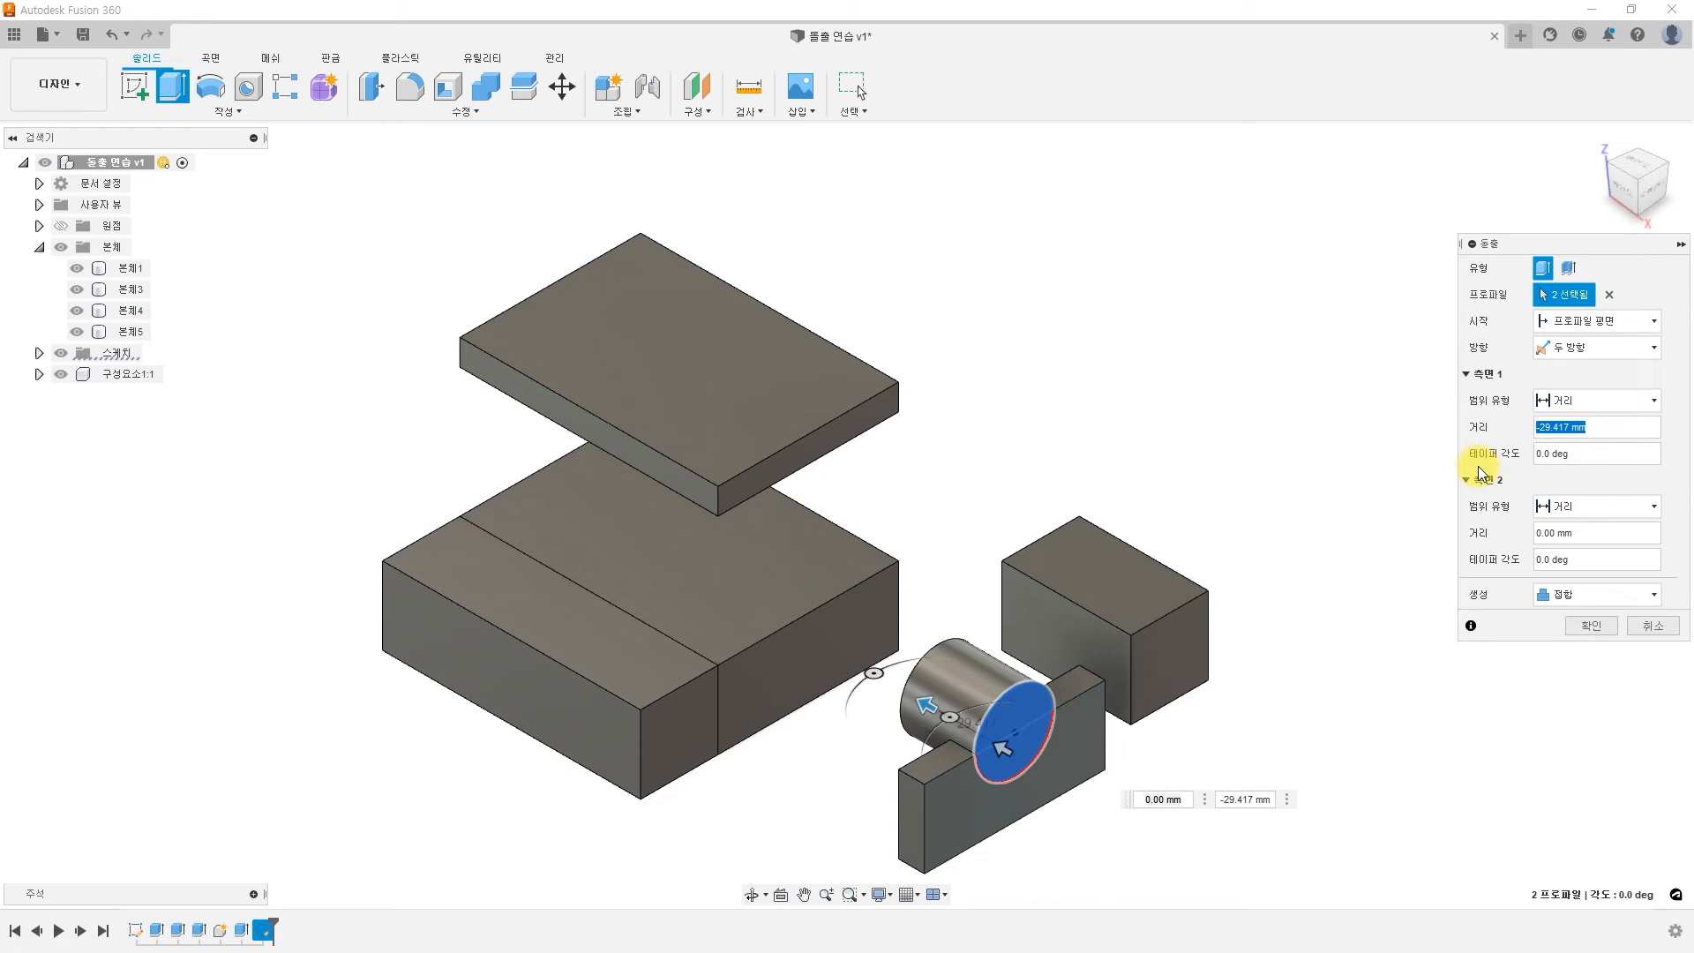
{"action": "type", "text": "30"}
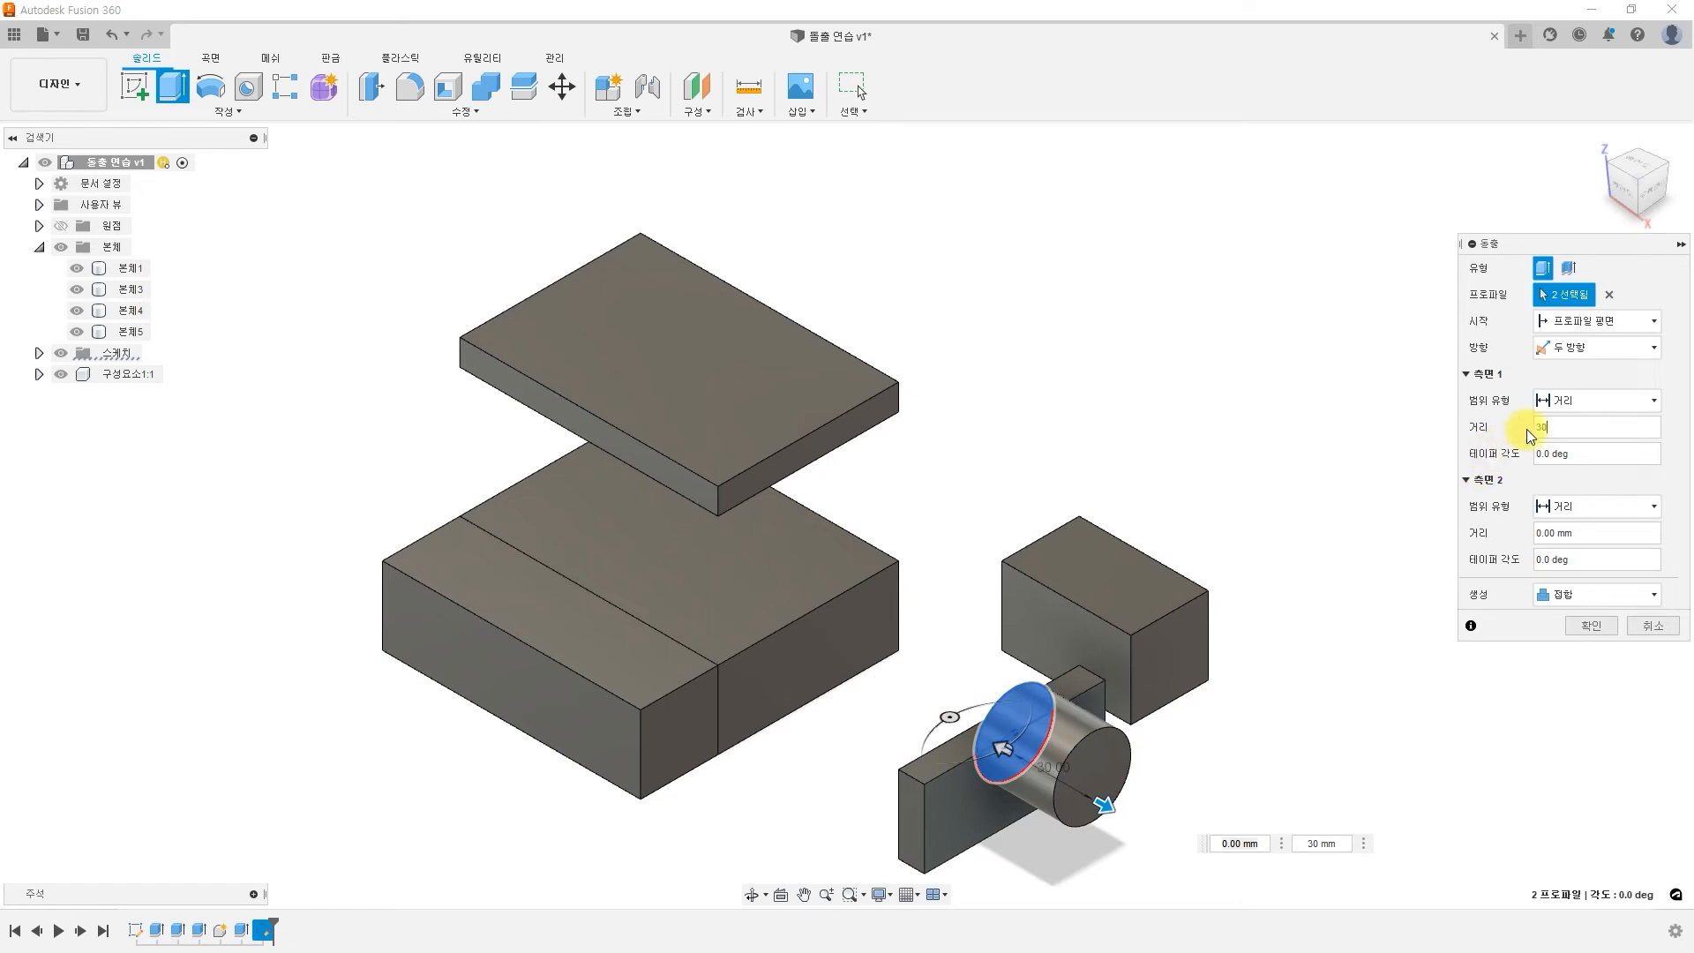
{"action": "key", "text": "BackSpace"}
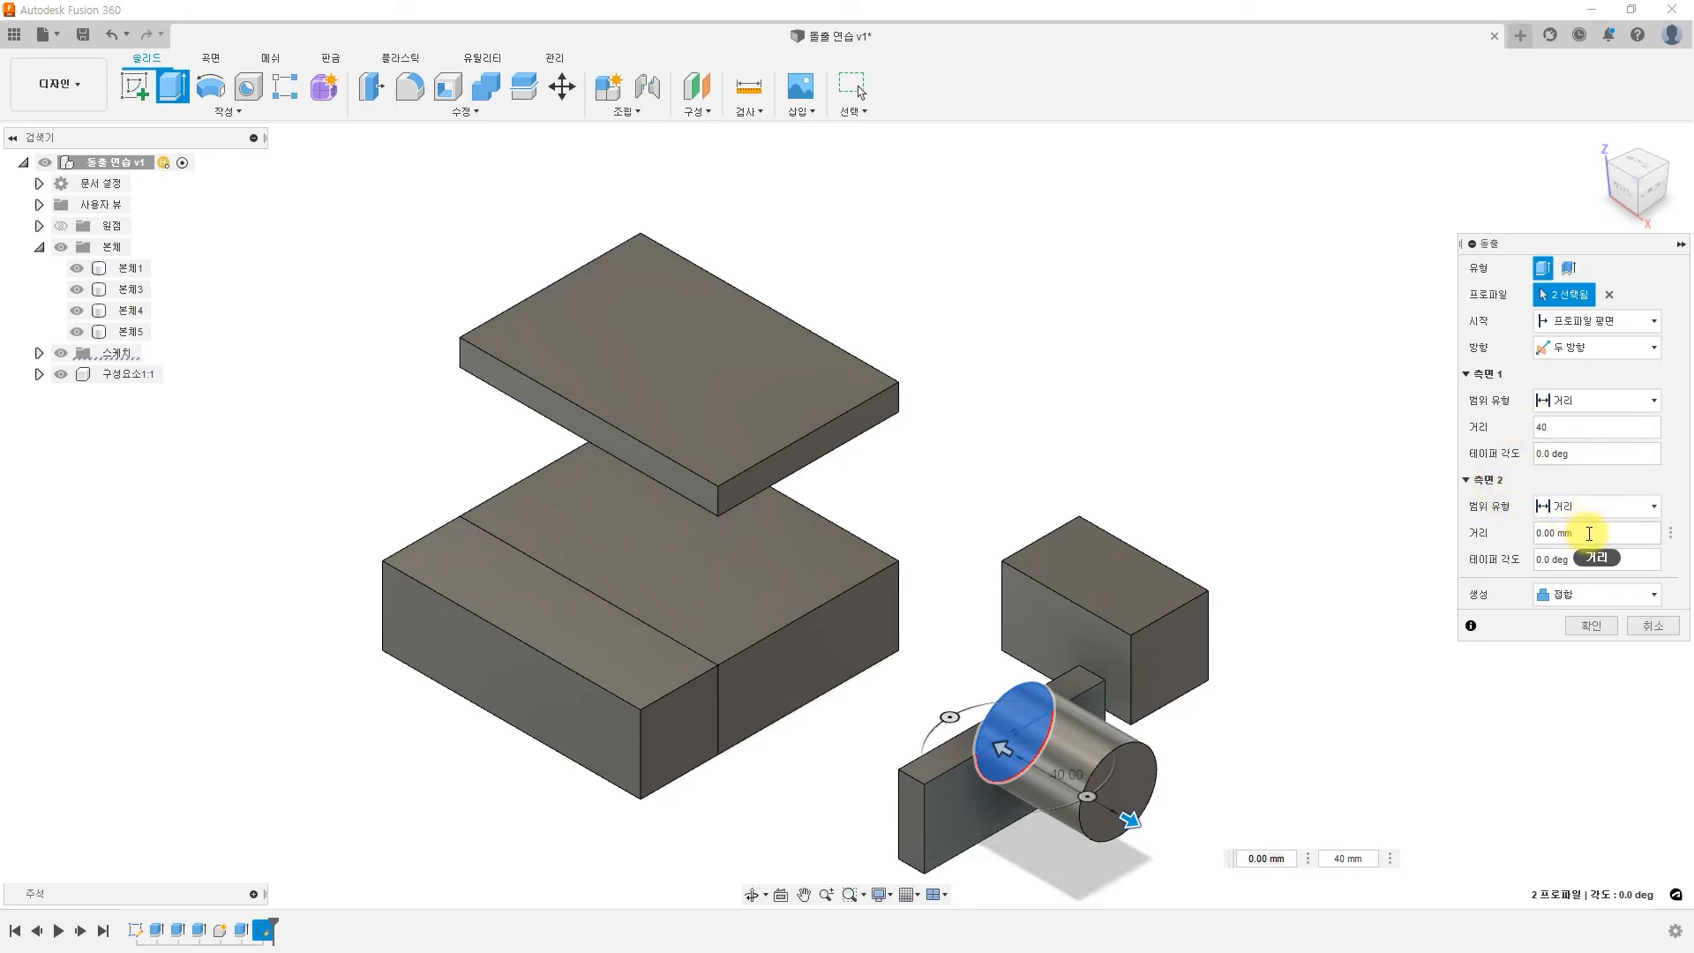
{"action": "left_click", "coordinate": [1480, 535]}
{"action": "type", "text": "20"}
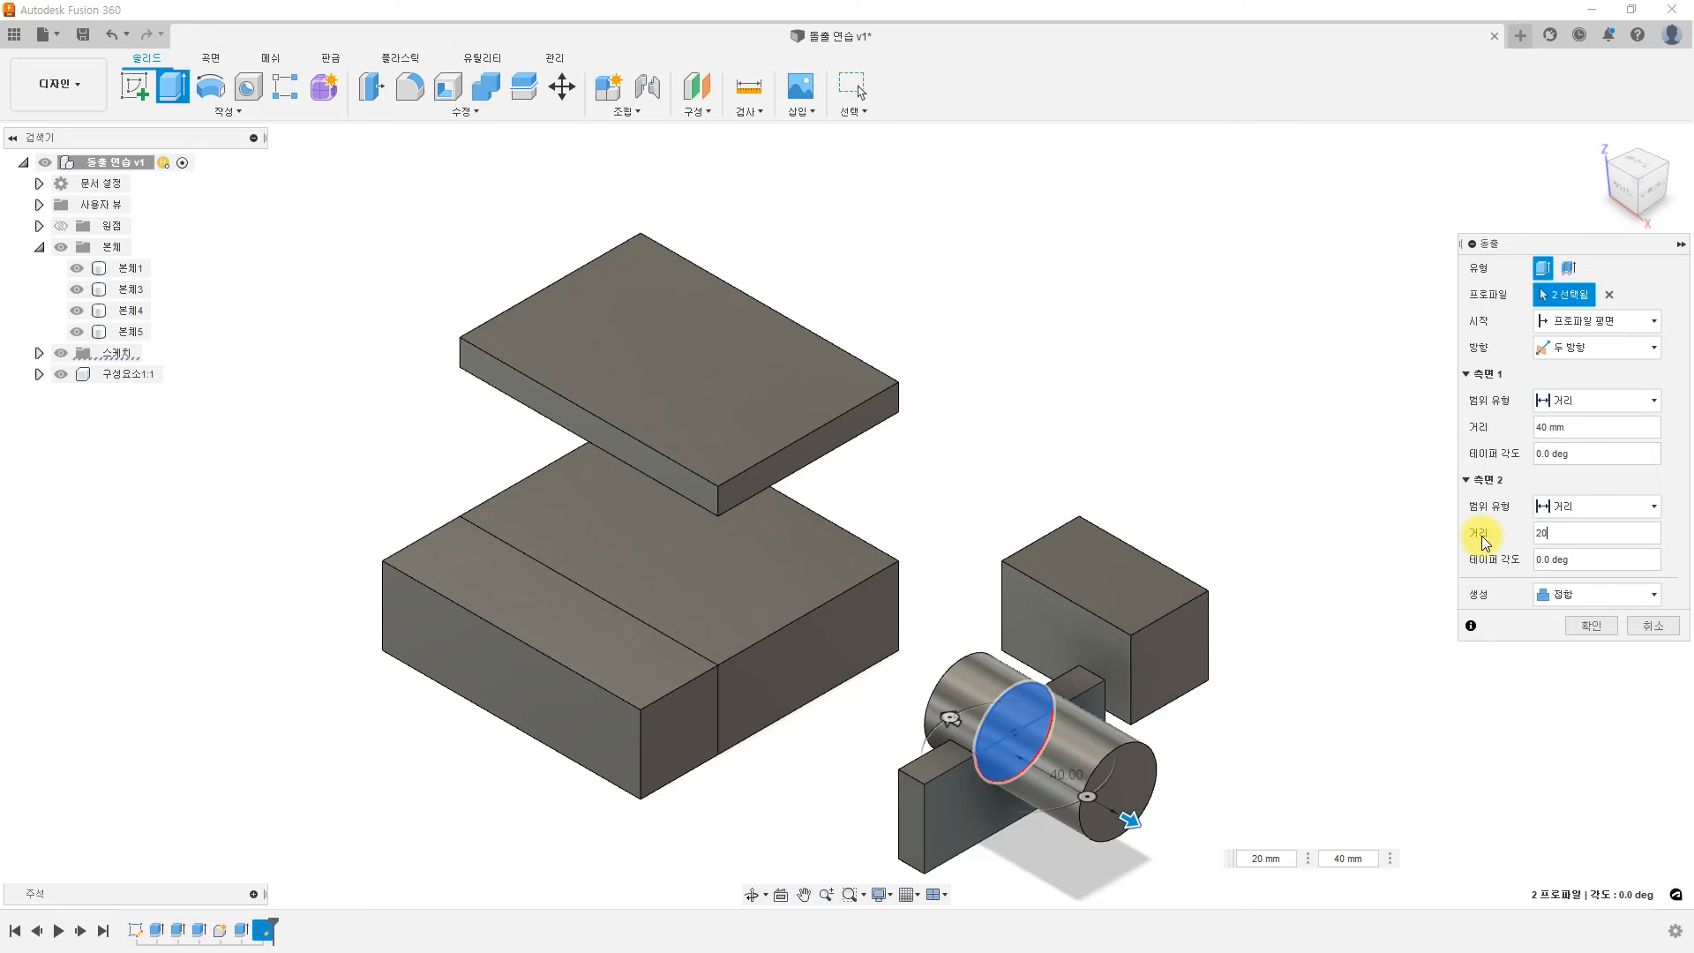
{"action": "left_click", "coordinate": [1590, 626]}
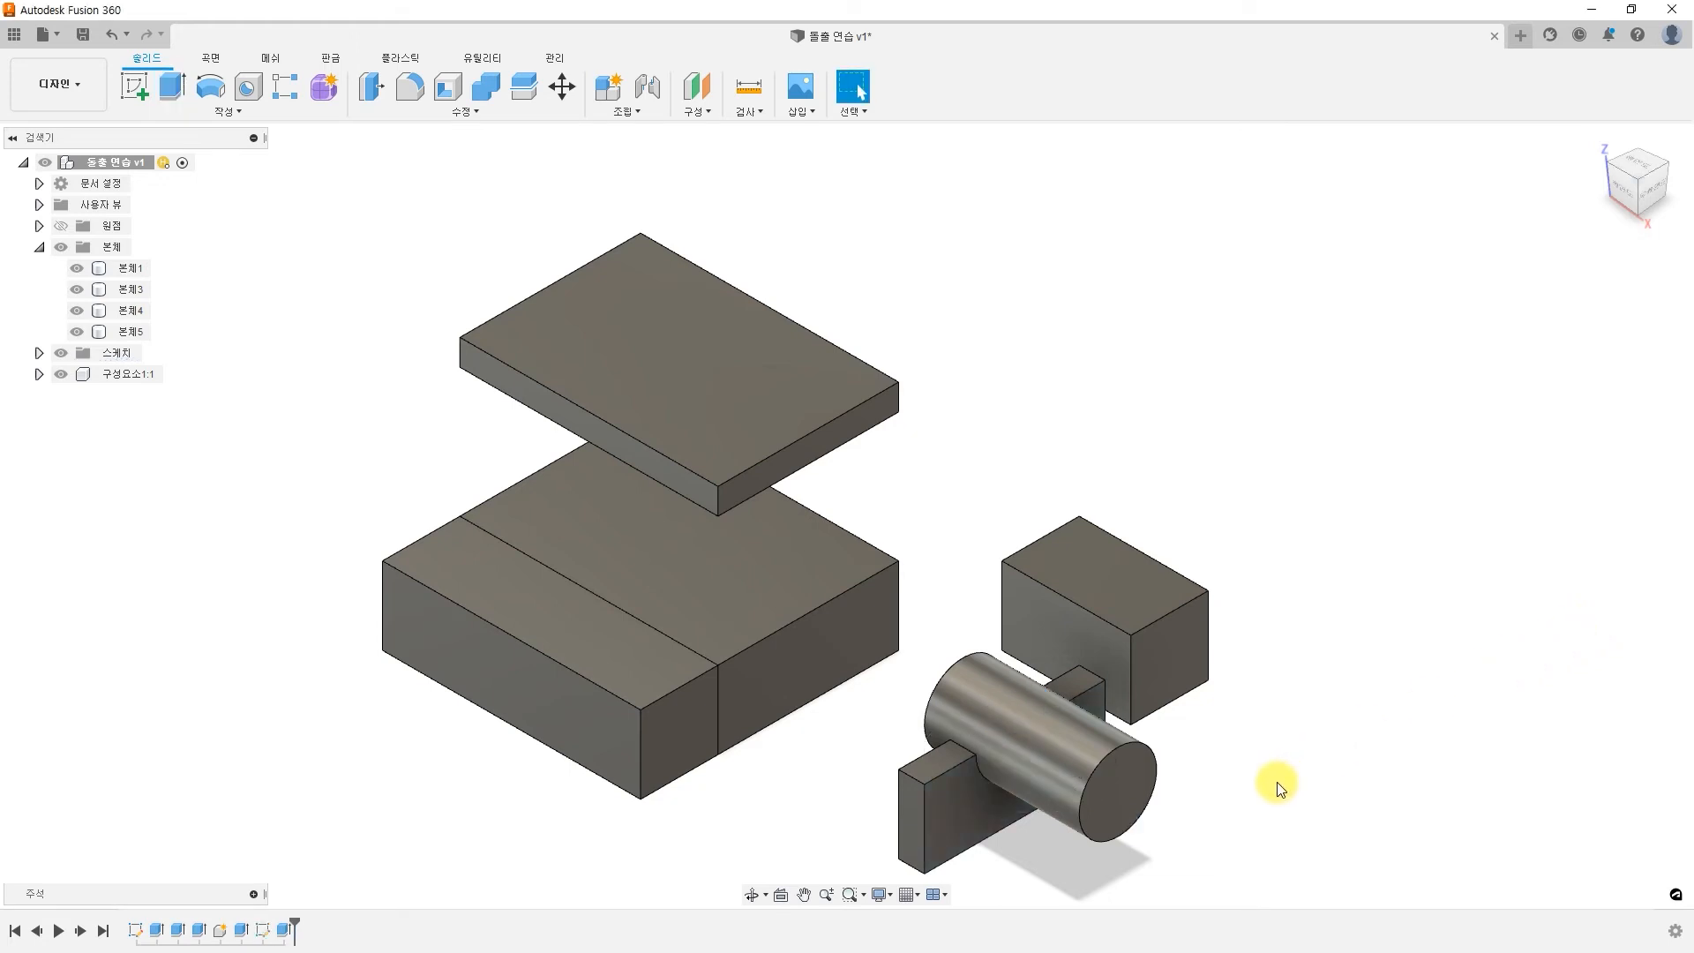
Examine from above how far the cylinder extends on each side of its sketch plane, and return to the home view
{"action": "left_click", "coordinate": [1634, 159]}
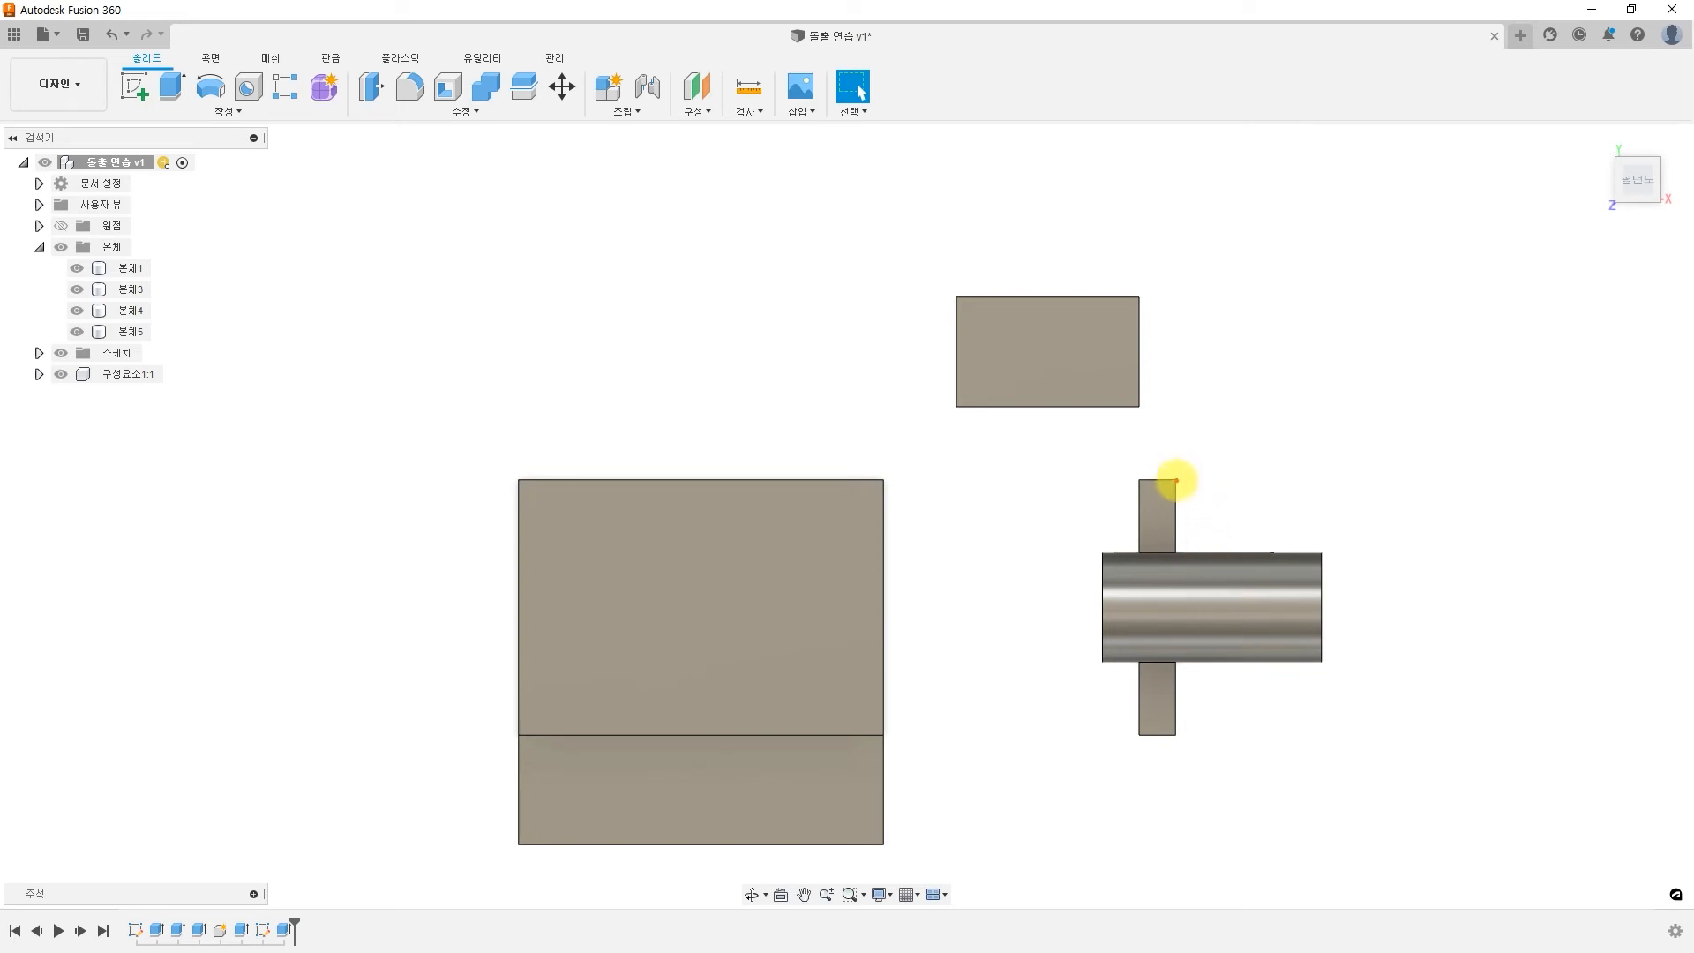
{"action": "left_click_drag", "start_coordinate": [1176, 480], "coordinate": [1178, 579]}
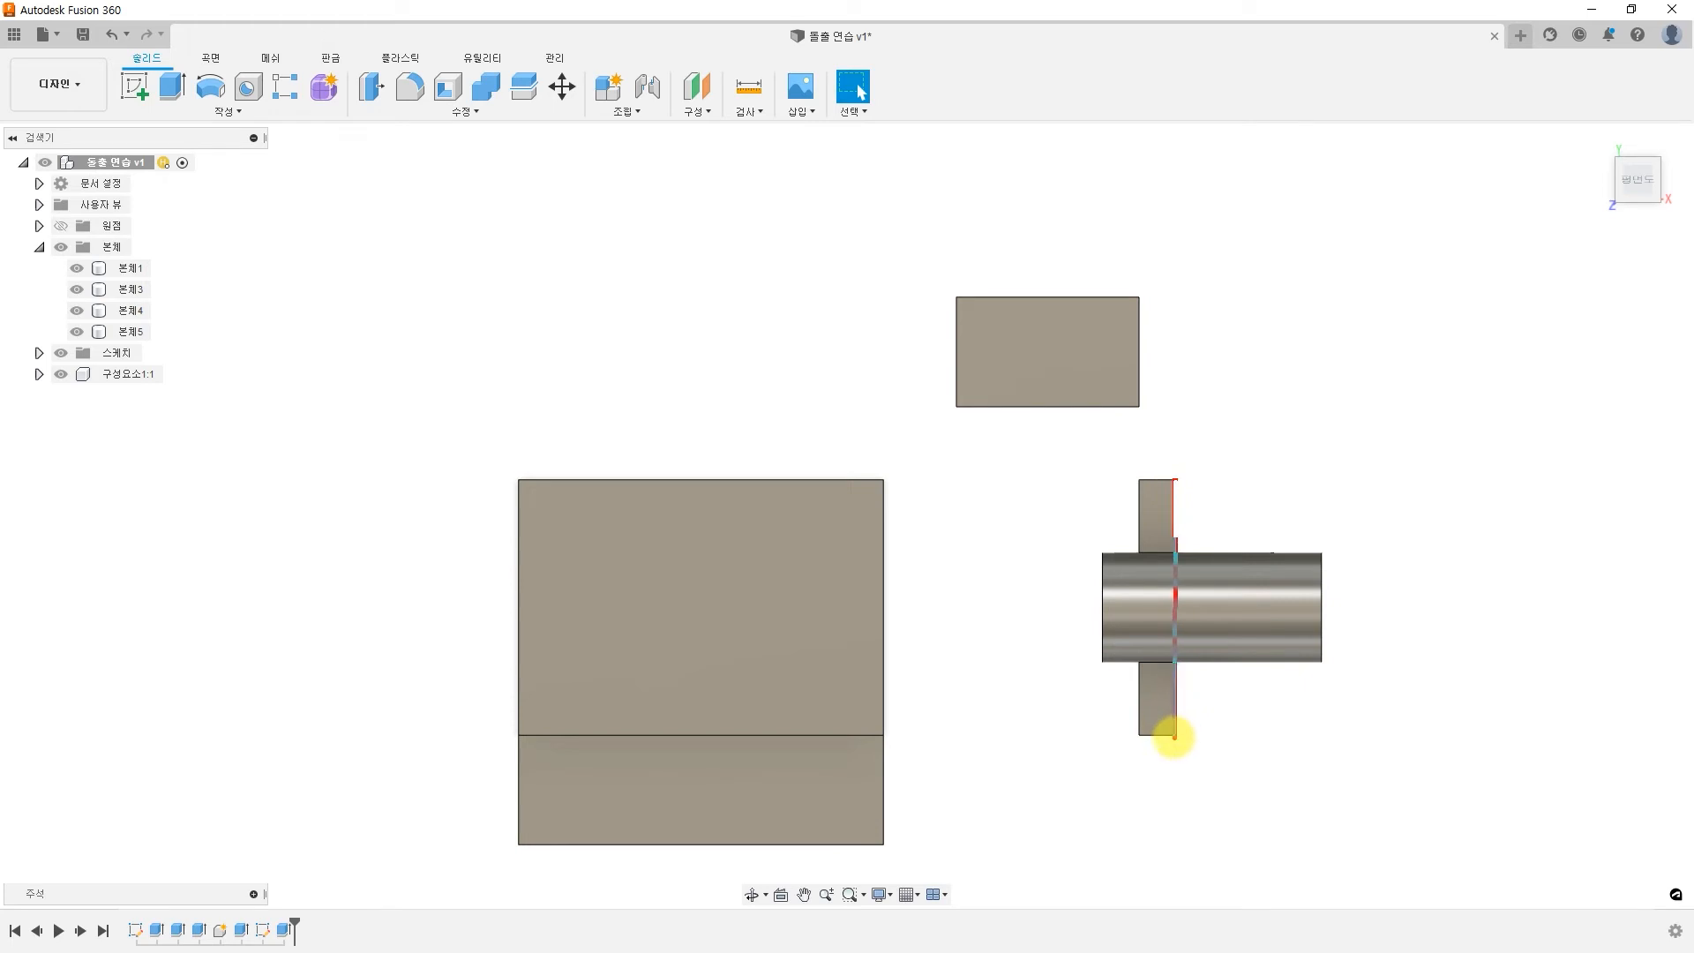
{"action": "left_click", "coordinate": [1175, 736]}
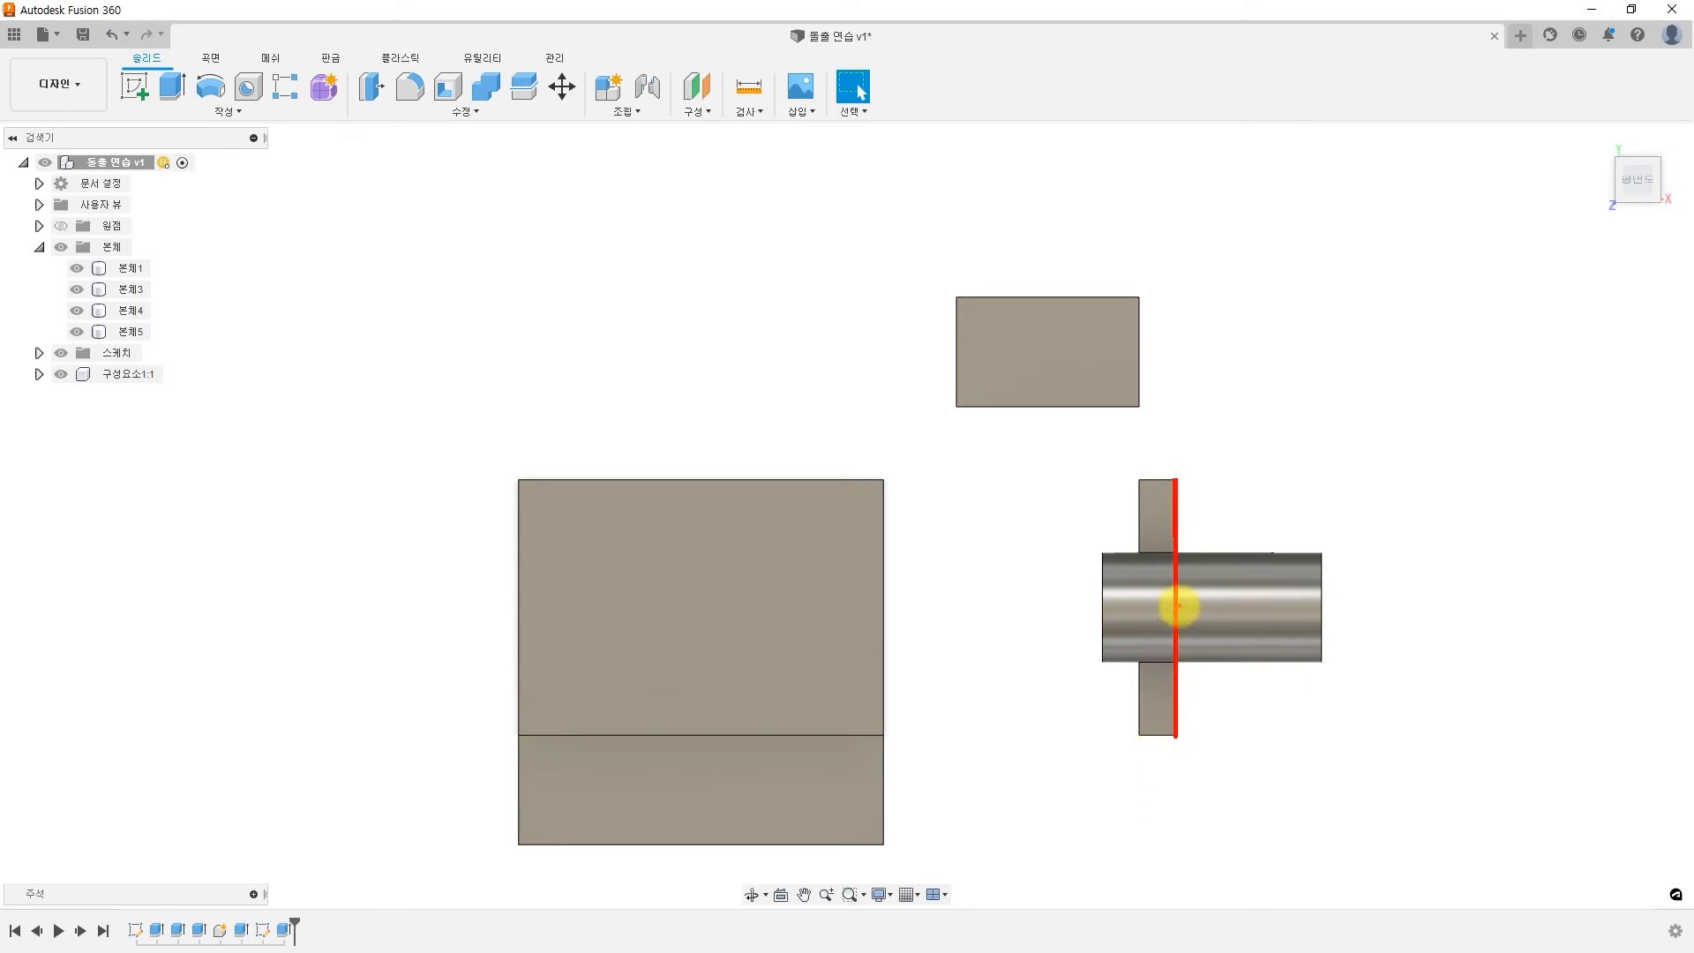
{"action": "left_click", "coordinate": [1177, 606]}
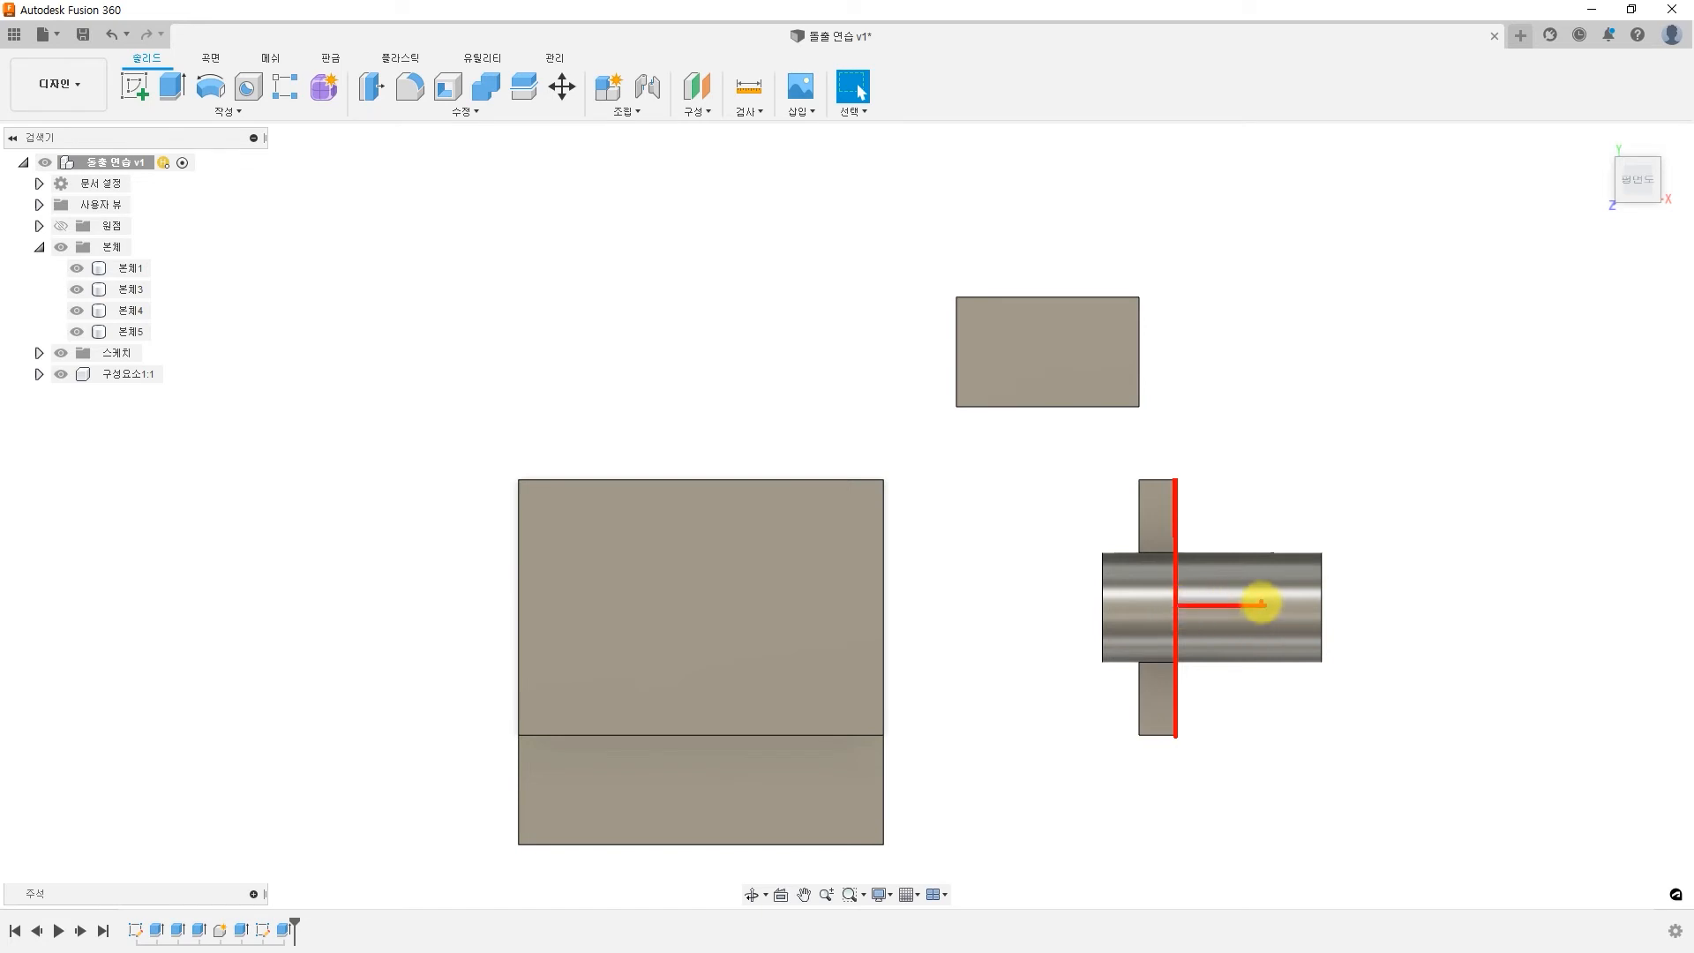
{"action": "left_click", "coordinate": [1265, 606]}
{"action": "left_click_drag", "start_coordinate": [1252, 590], "coordinate": [1252, 618]}
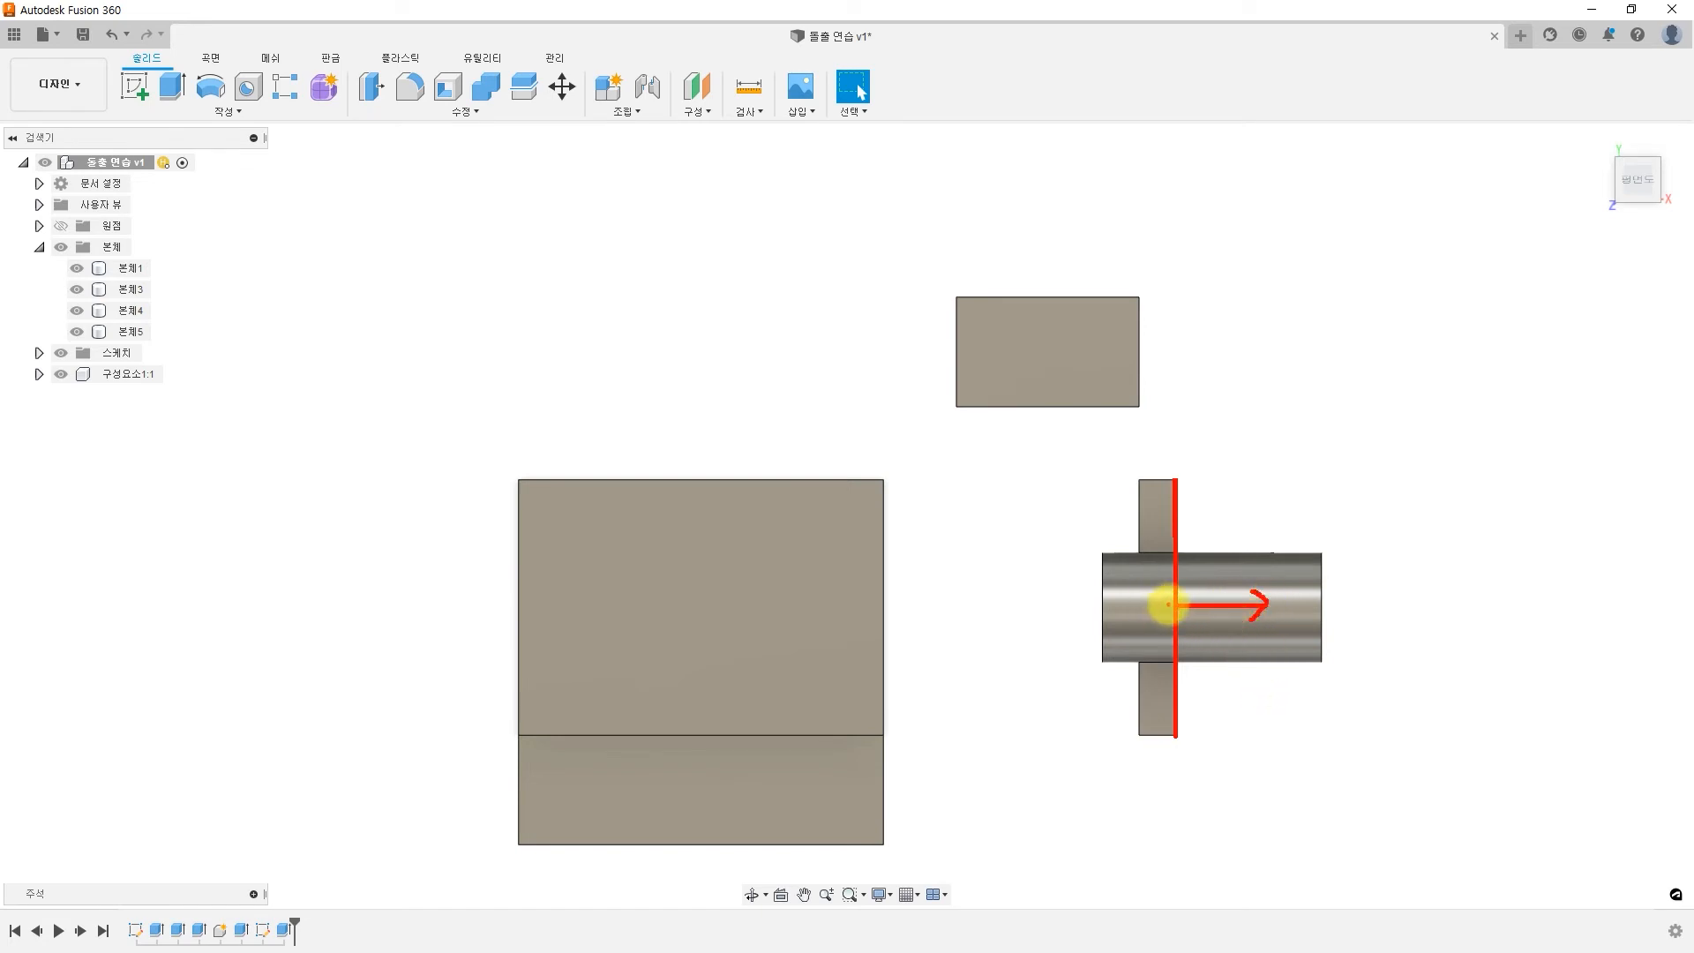
{"action": "mouse_move", "coordinate": [1156, 605]}
{"action": "left_mouse_down"}
{"action": "mouse_move", "coordinate": [1135, 605]}
{"action": "mouse_move", "coordinate": [1151, 622]}
{"action": "left_mouse_up"}
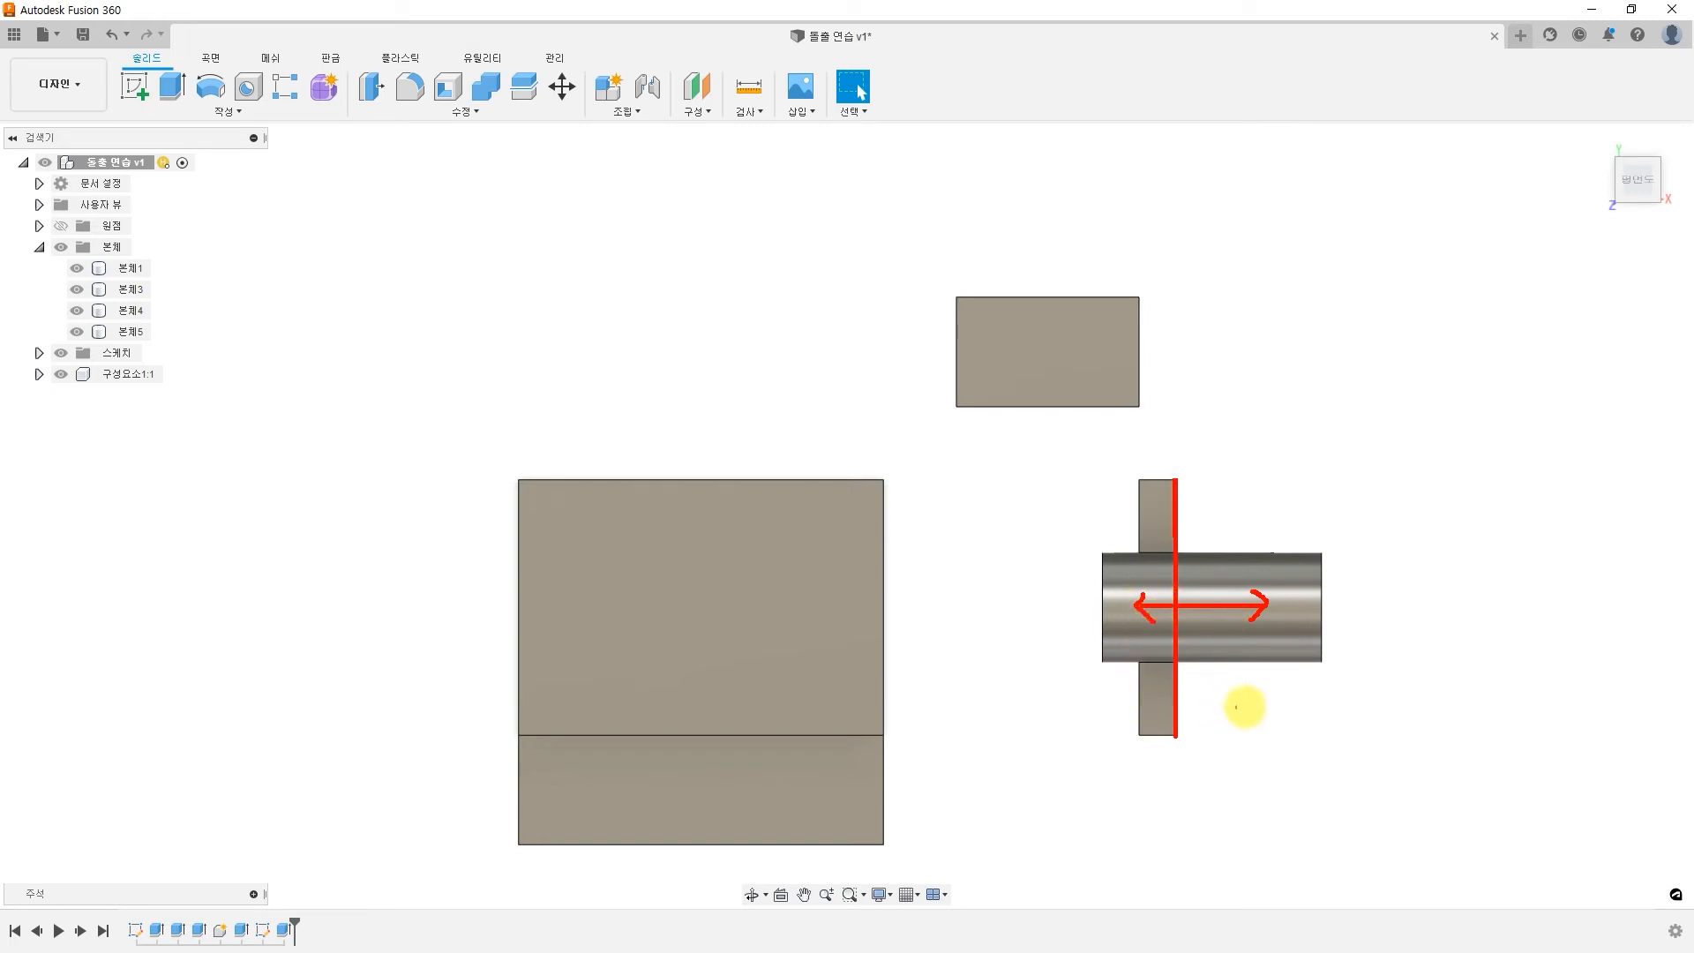
{"action": "mouse_move", "coordinate": [1264, 689]}
{"action": "left_mouse_down"}
{"action": "mouse_move", "coordinate": [1241, 721]}
{"action": "mouse_move", "coordinate": [1272, 719]}
{"action": "mouse_move", "coordinate": [1263, 734]}
{"action": "left_mouse_up"}
{"action": "mouse_move", "coordinate": [1279, 700]}
{"action": "left_mouse_down"}
{"action": "mouse_move", "coordinate": [1284, 719]}
{"action": "mouse_move", "coordinate": [1282, 699]}
{"action": "left_mouse_up"}
{"action": "mouse_move", "coordinate": [1077, 695]}
{"action": "left_mouse_down"}
{"action": "mouse_move", "coordinate": [1113, 717]}
{"action": "mouse_move", "coordinate": [1136, 697]}
{"action": "left_mouse_up"}
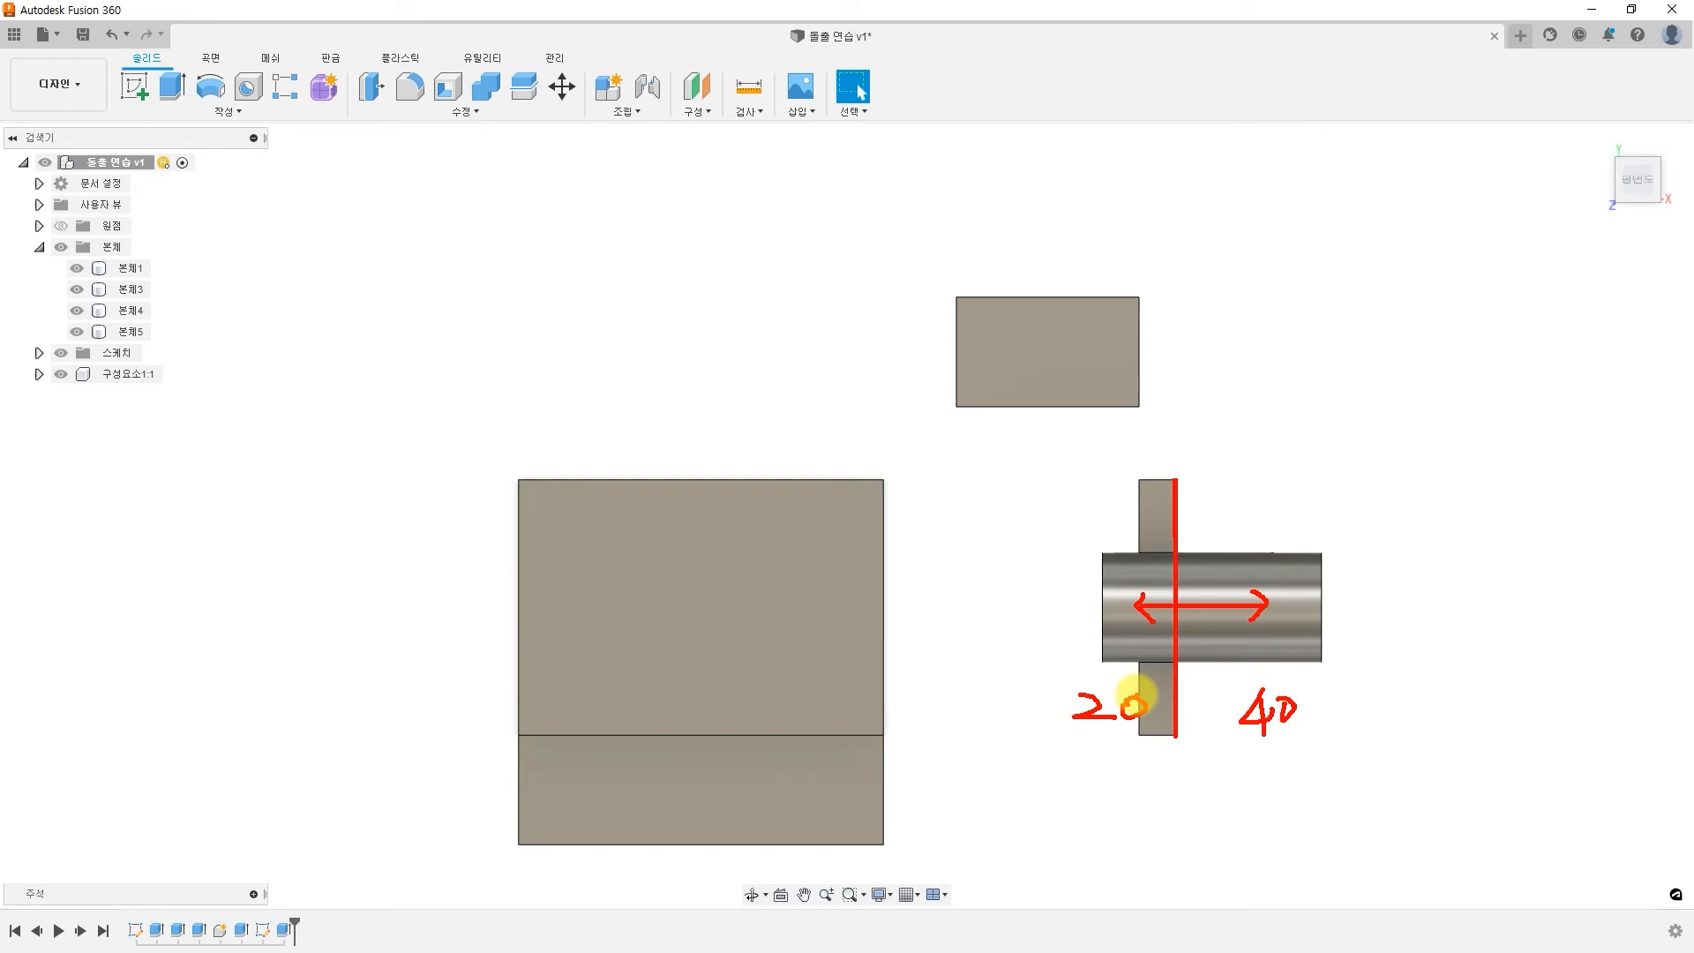
{"action": "key", "text": "Escape"}
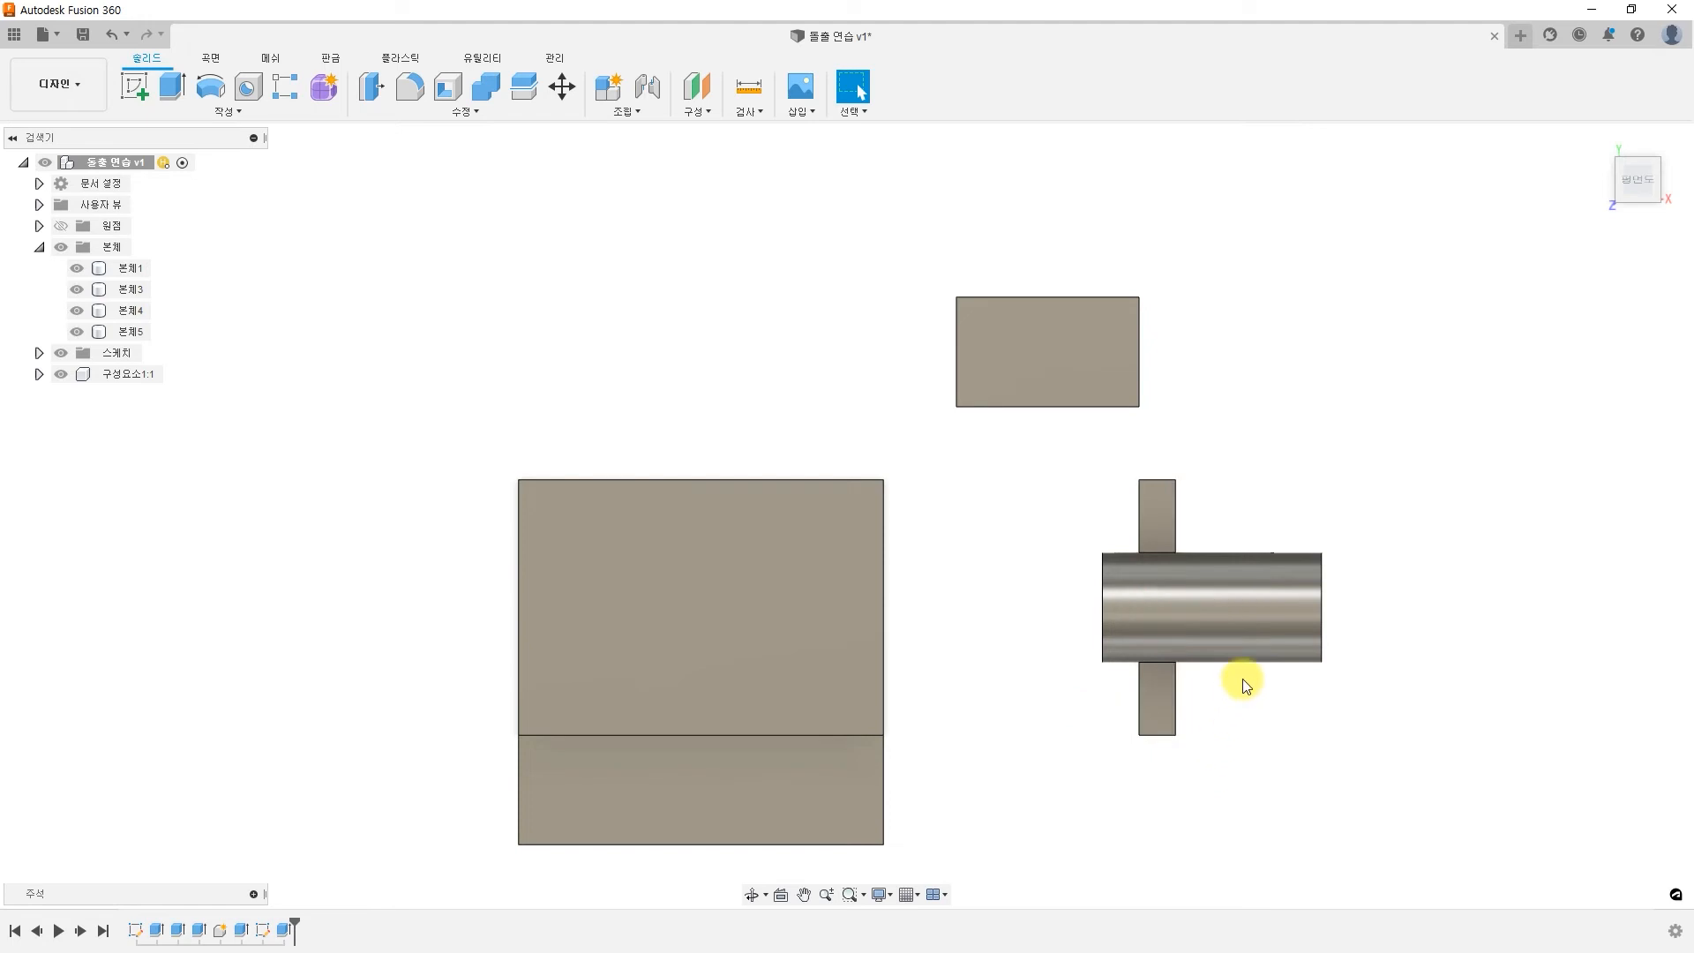
{"action": "mouse_move", "coordinate": [1597, 219]}
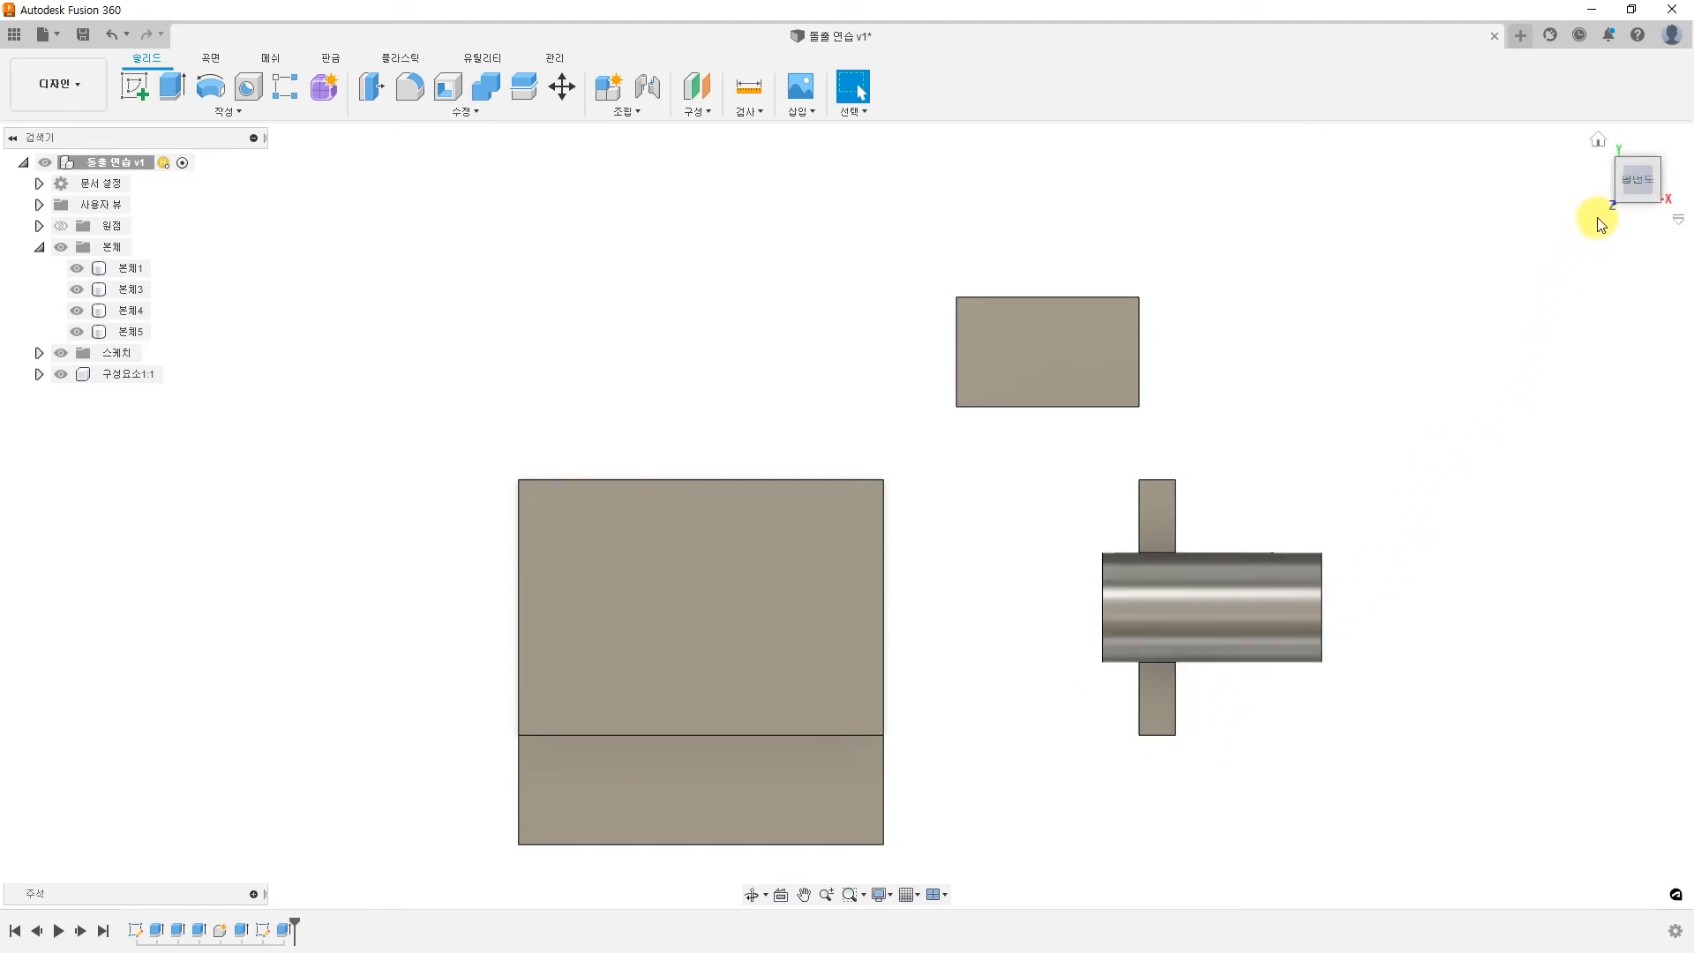
{"action": "left_click", "coordinate": [1599, 141]}
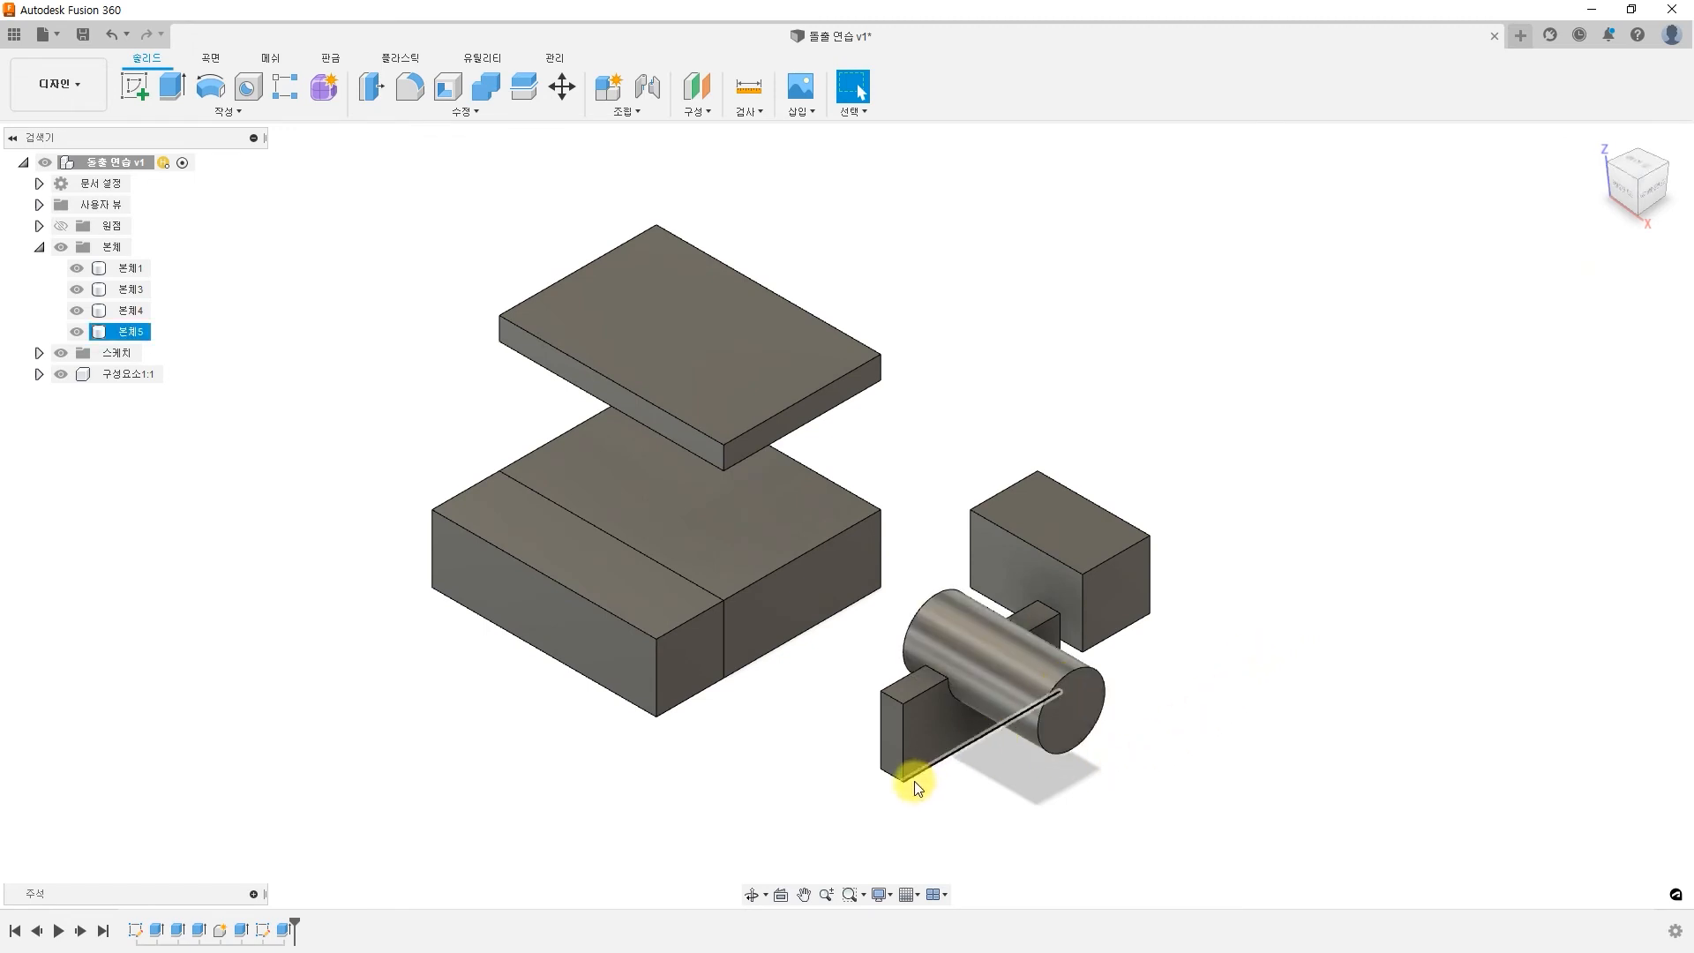
Edit the cylinder's extrusion to the Symmetric (대칭) direction with the distance measured over the whole length
{"action": "right_click", "coordinate": [284, 931]}
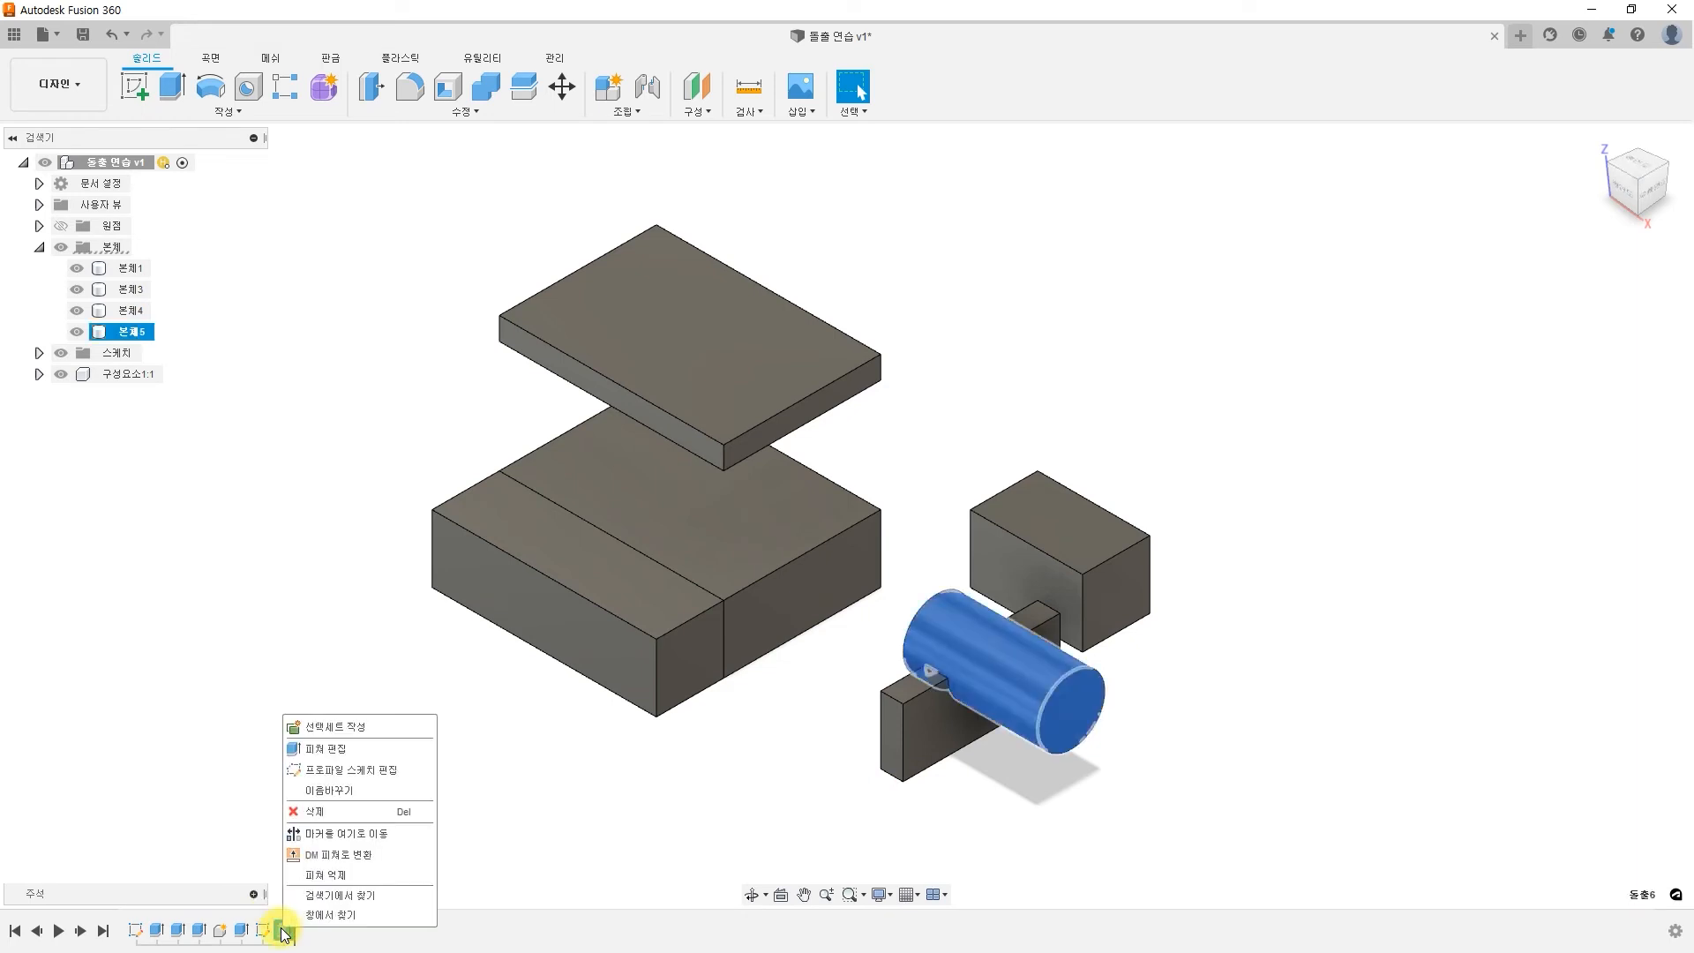
{"action": "left_click", "coordinate": [341, 748]}
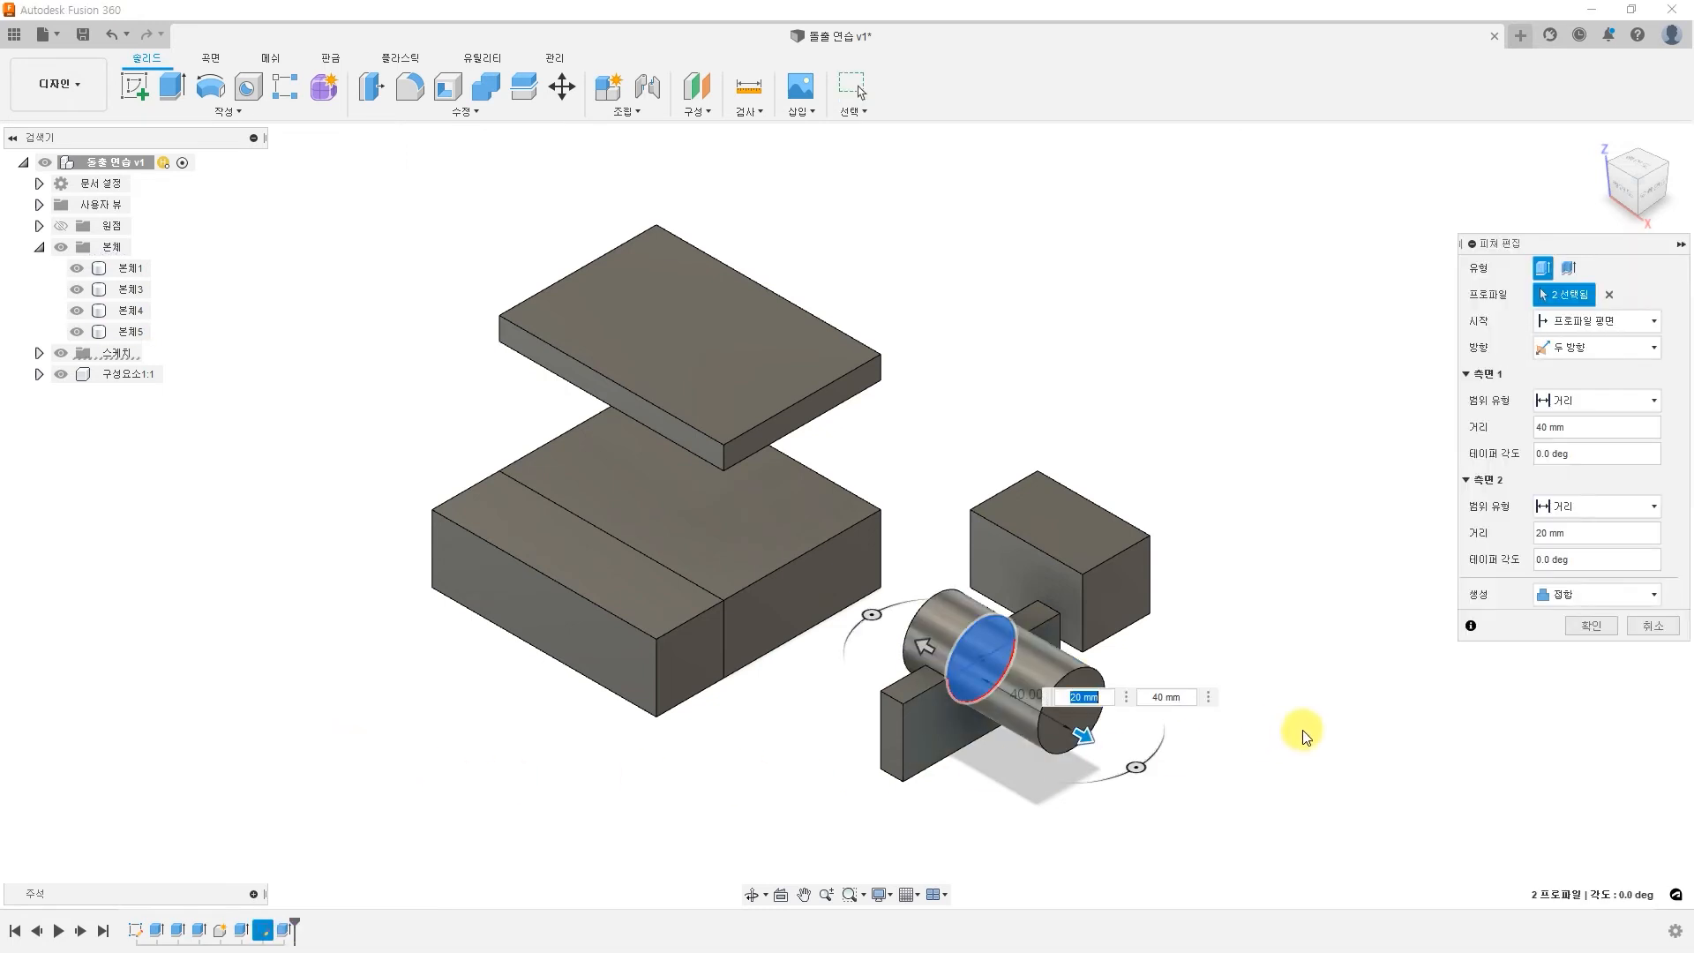
{"action": "left_click", "coordinate": [1609, 350]}
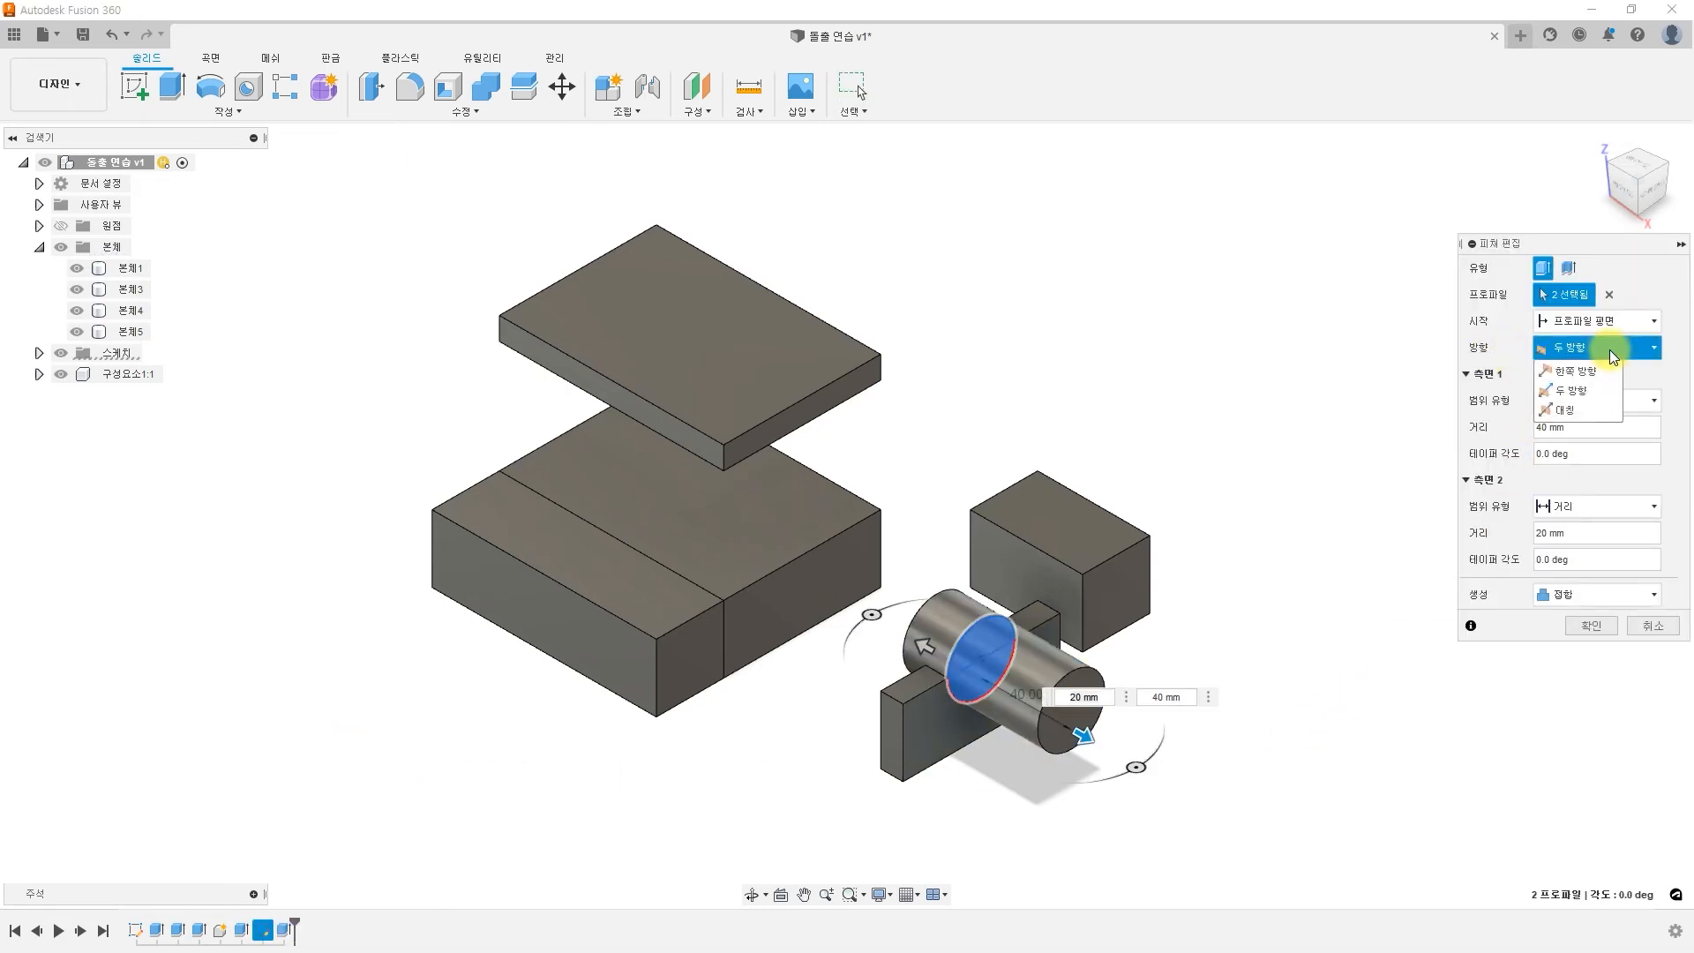
{"action": "left_click", "coordinate": [1591, 411]}
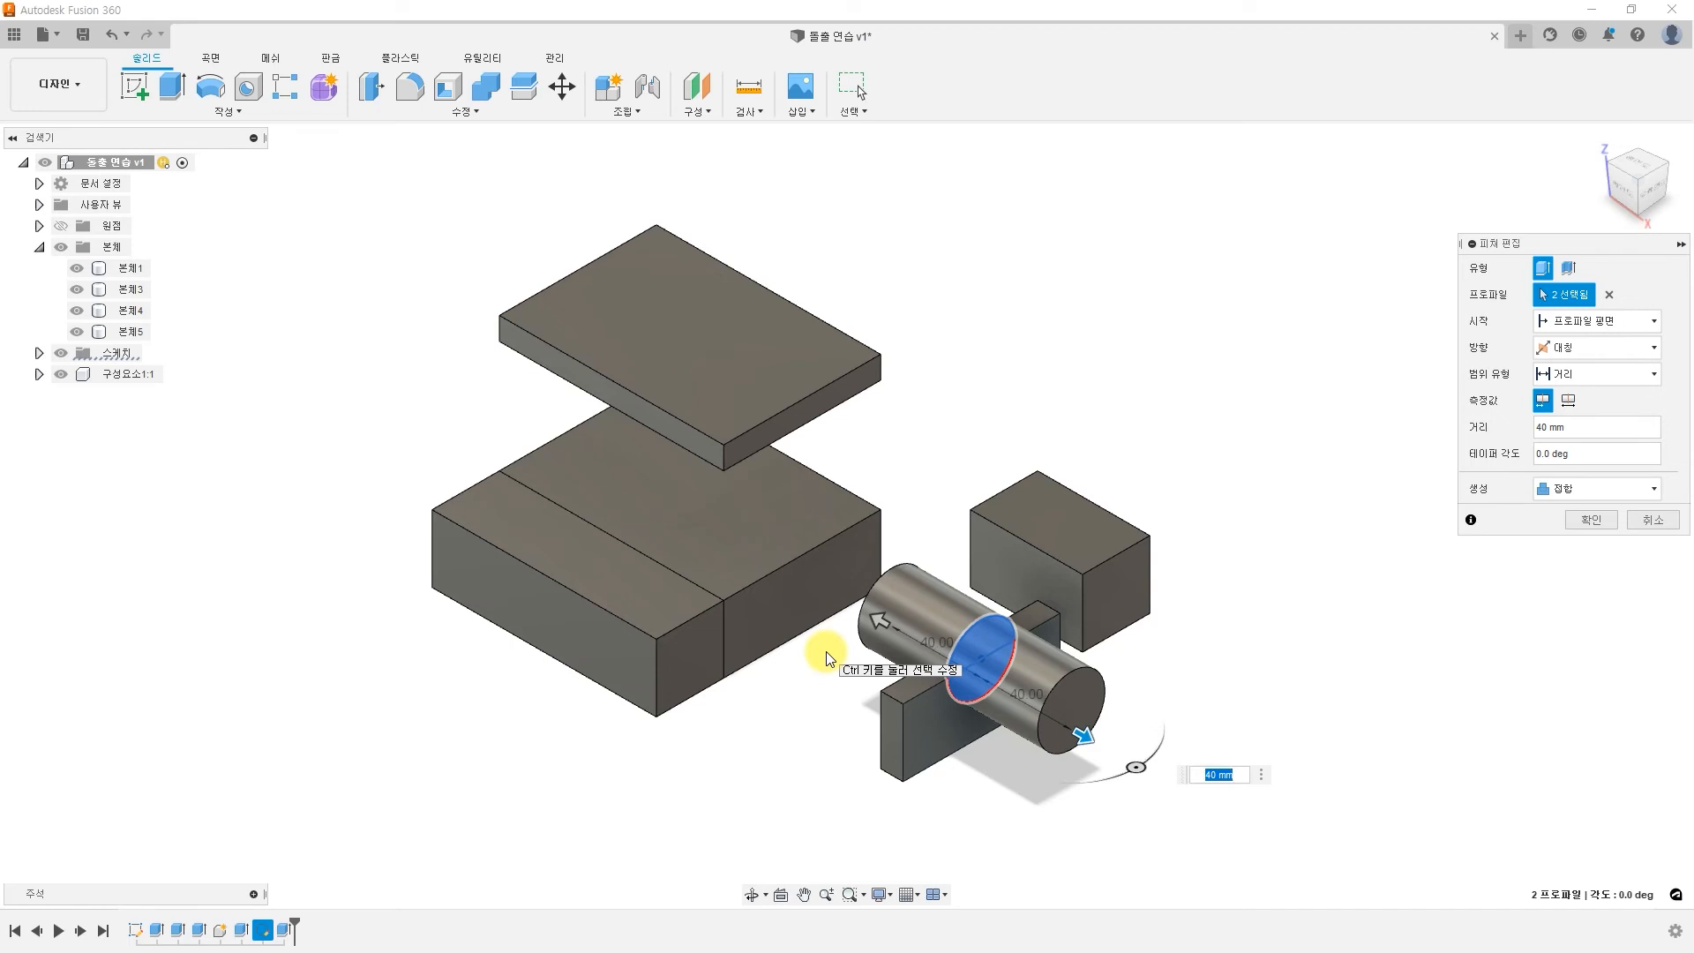
{"action": "left_click", "coordinate": [1565, 401]}
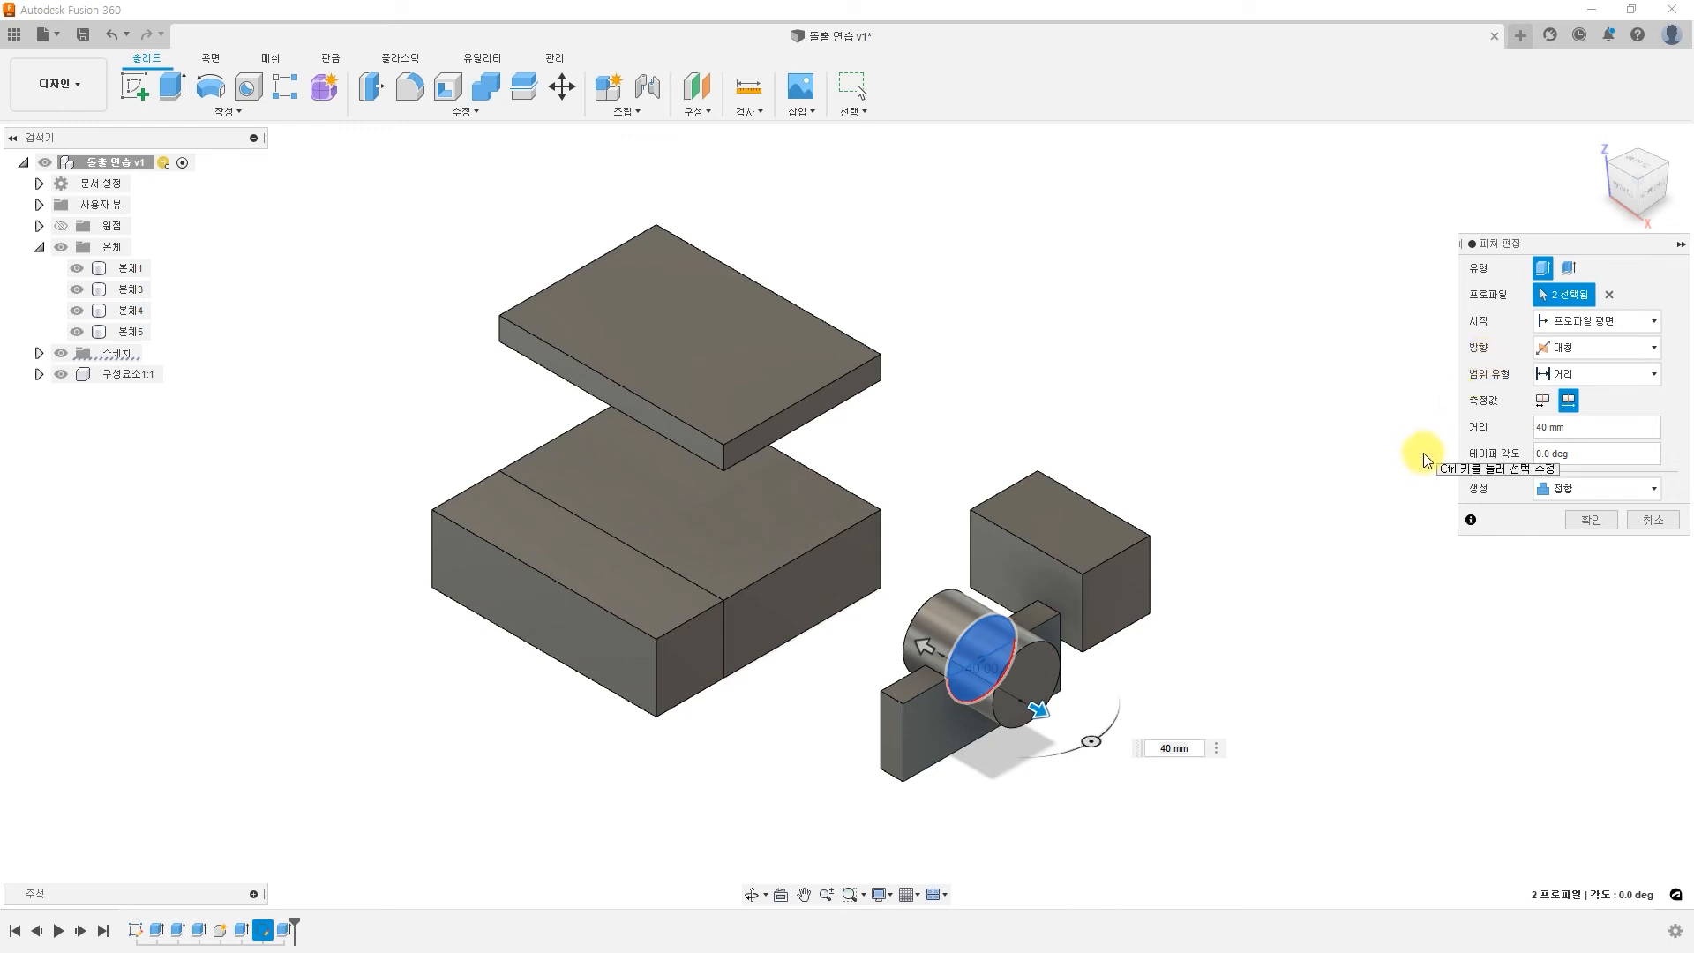
{"action": "left_click", "coordinate": [1590, 519]}
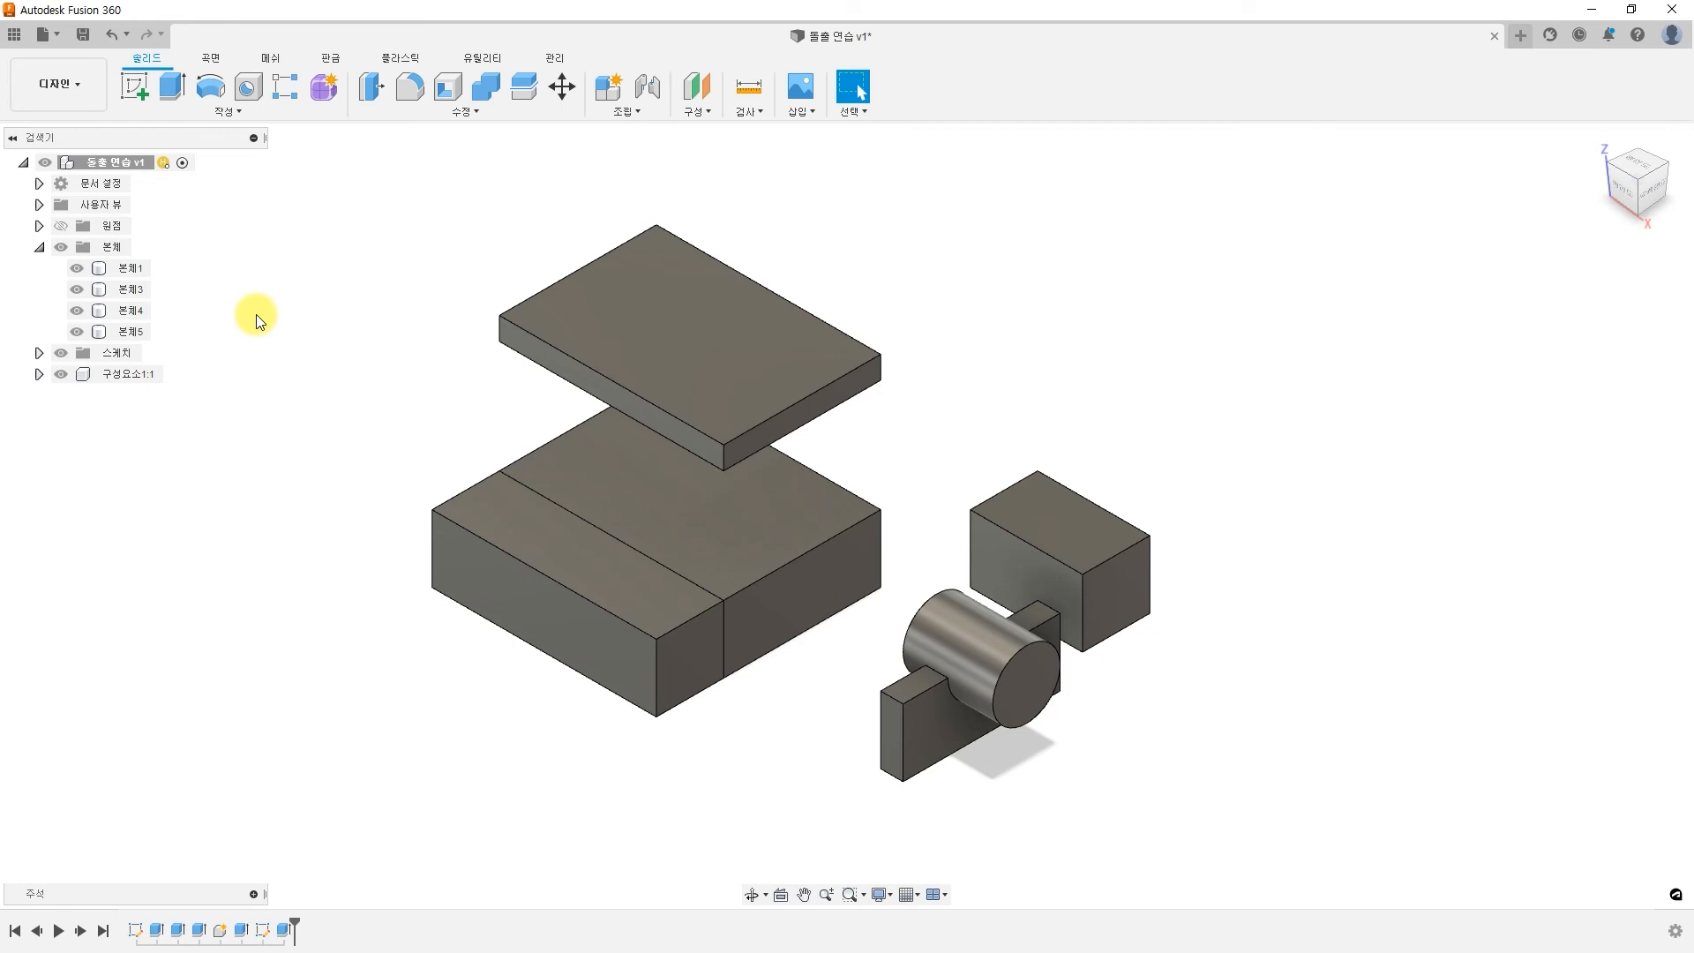
Sketch an 80 mm by 50 mm centre rectangle on the large block's top face, centred on the origin
{"action": "left_click", "coordinate": [134, 86]}
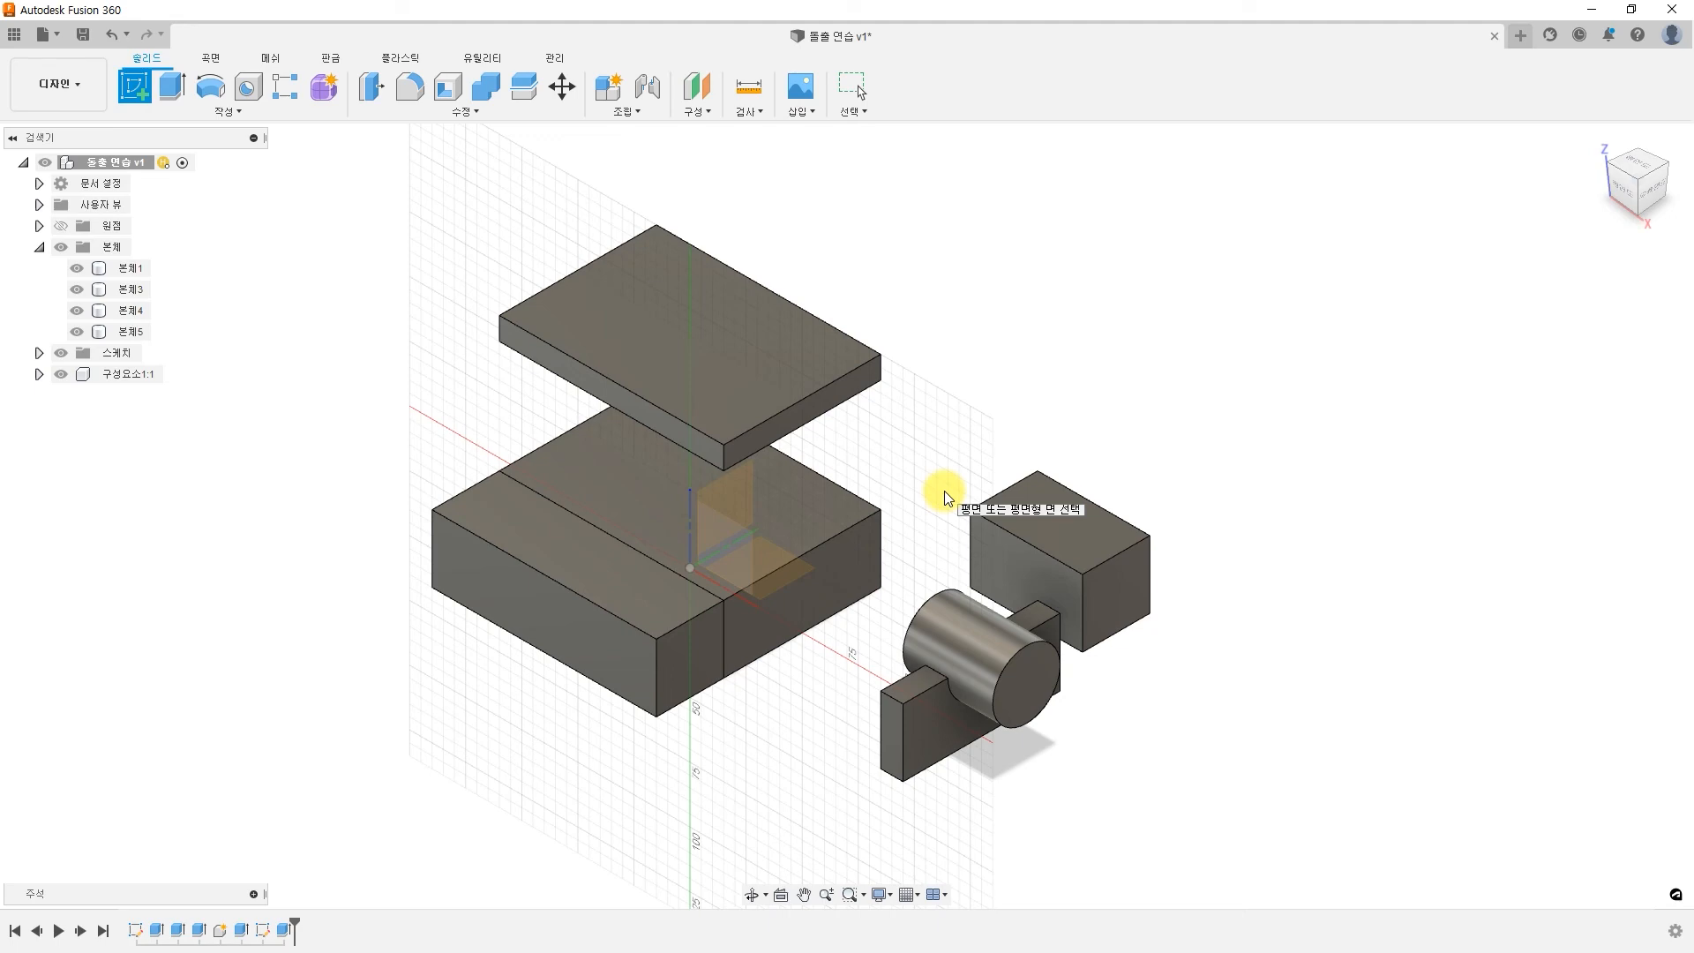
{"action": "left_click", "coordinate": [801, 508]}
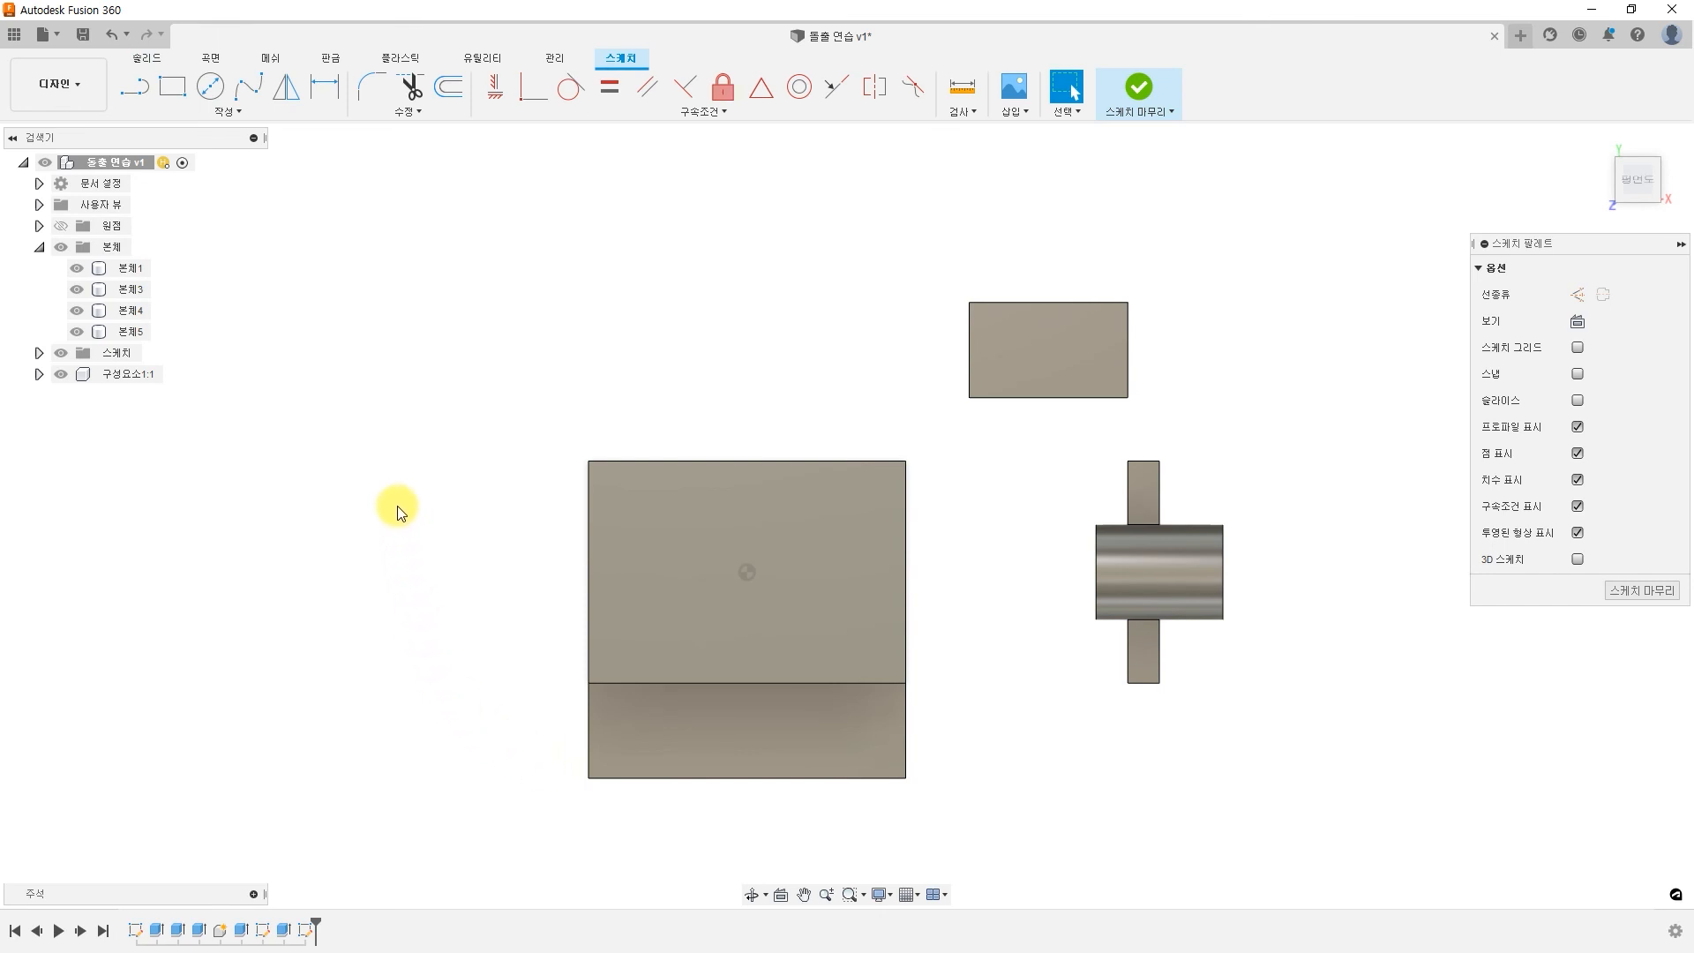
{"action": "left_click", "coordinate": [232, 115]}
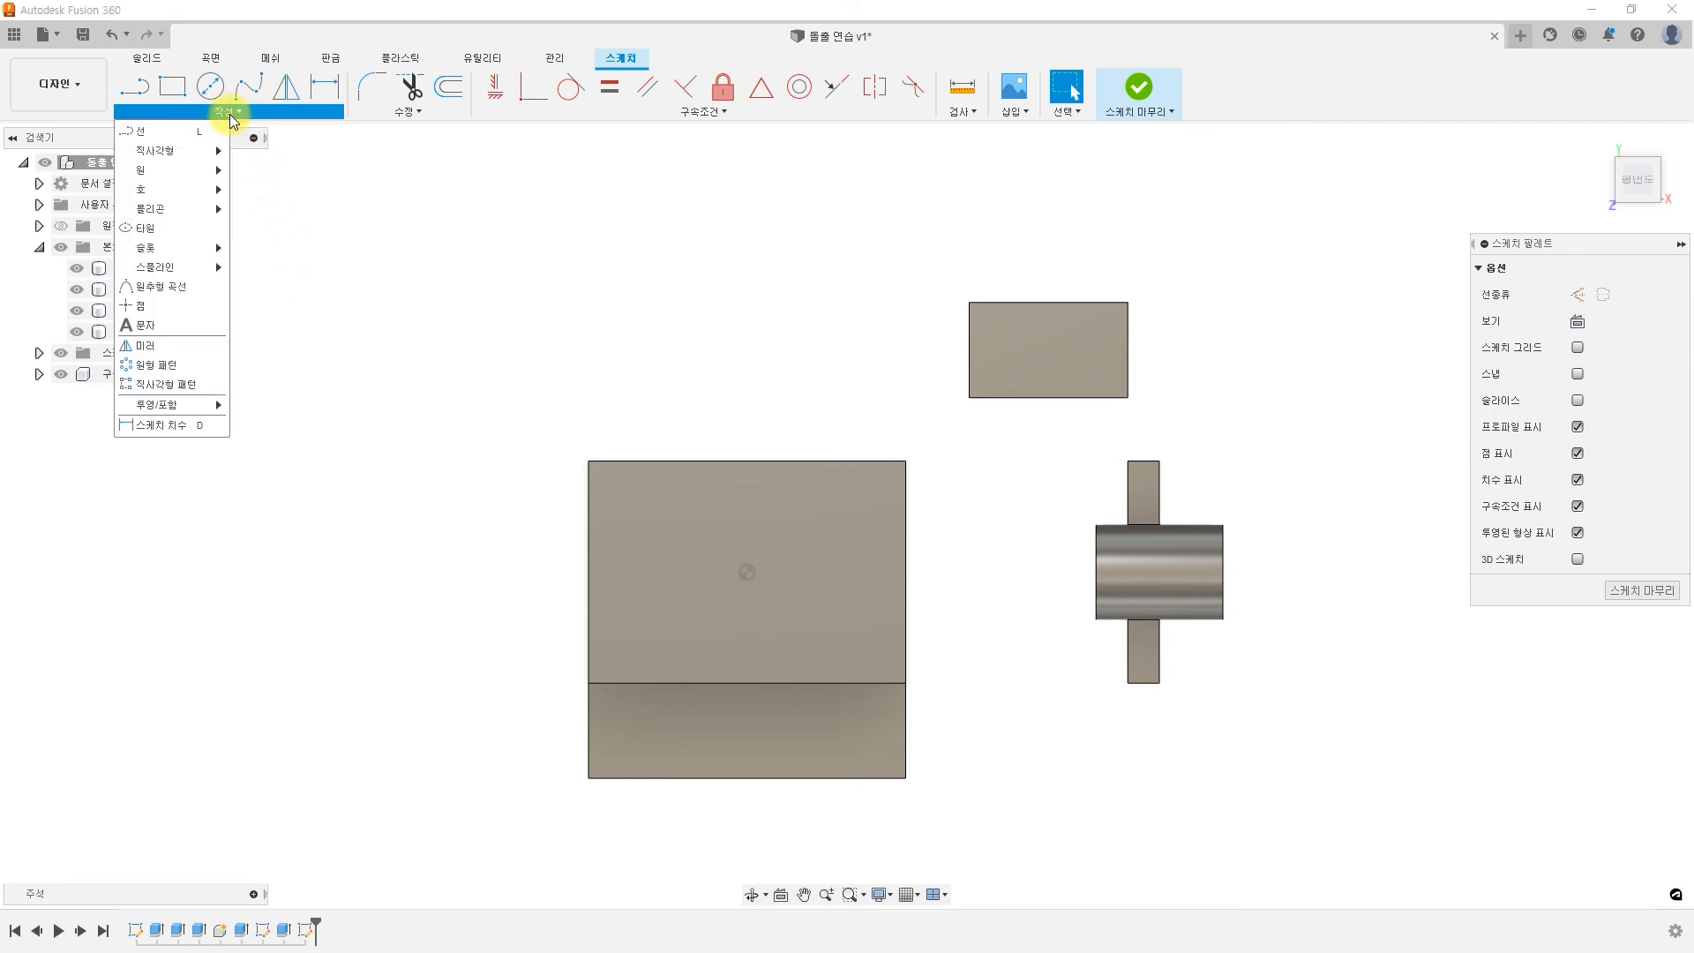
{"action": "mouse_move", "coordinate": [212, 162]}
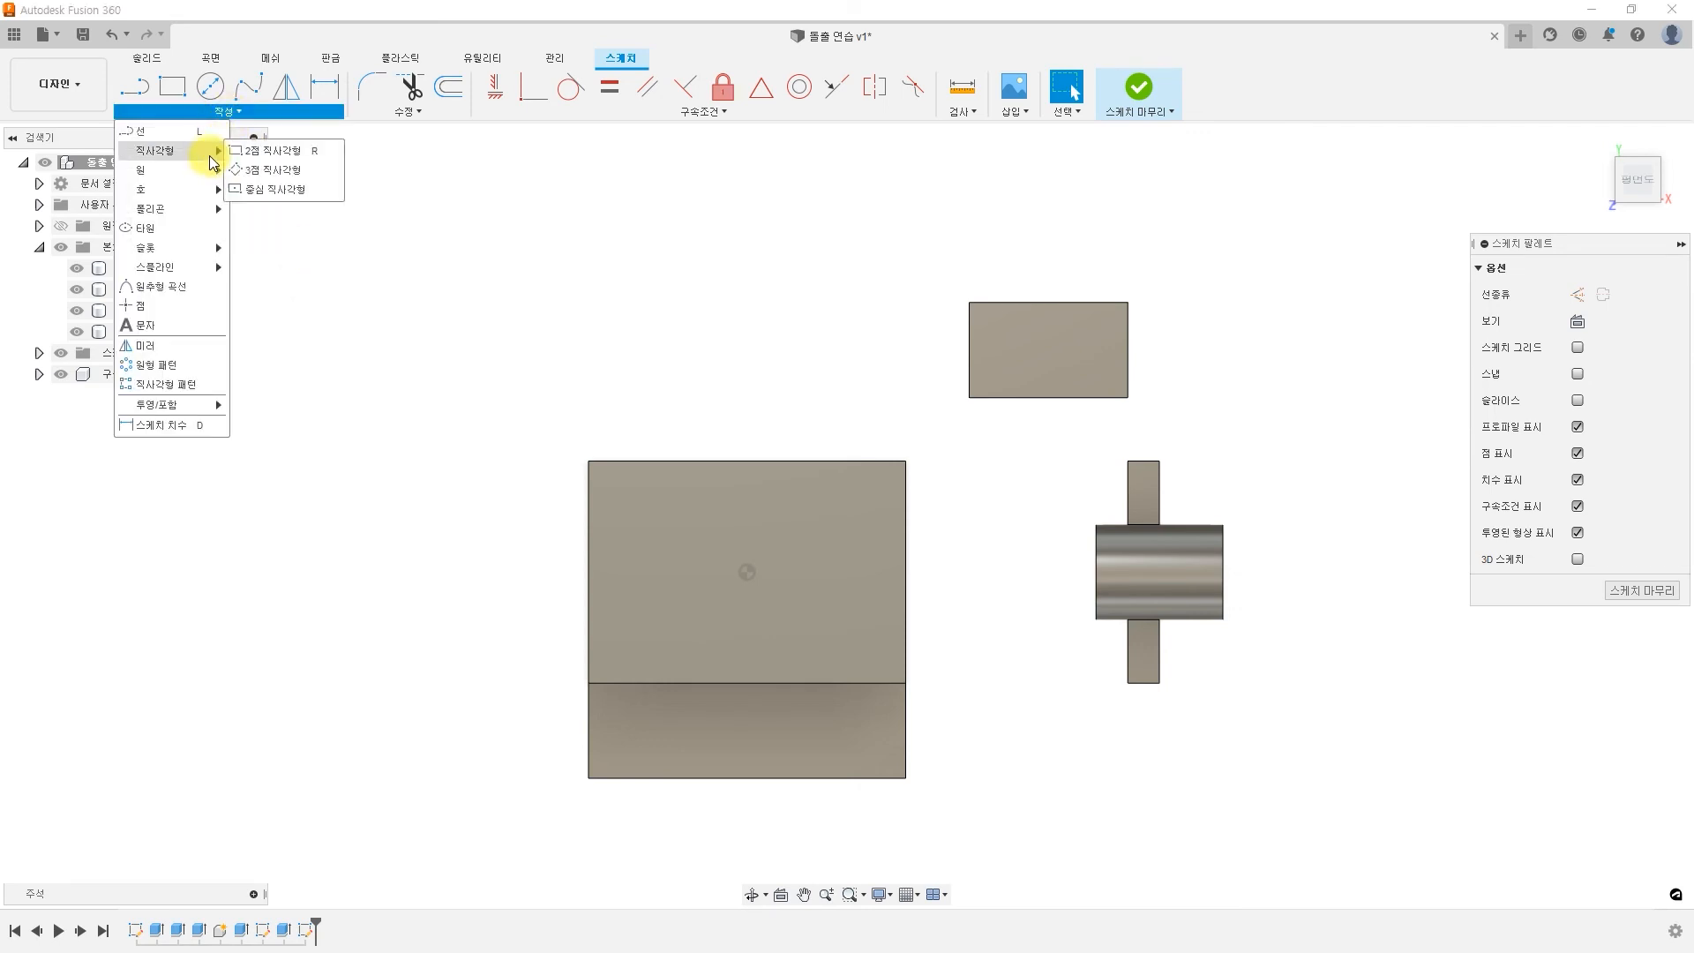
{"action": "left_click", "coordinate": [277, 188]}
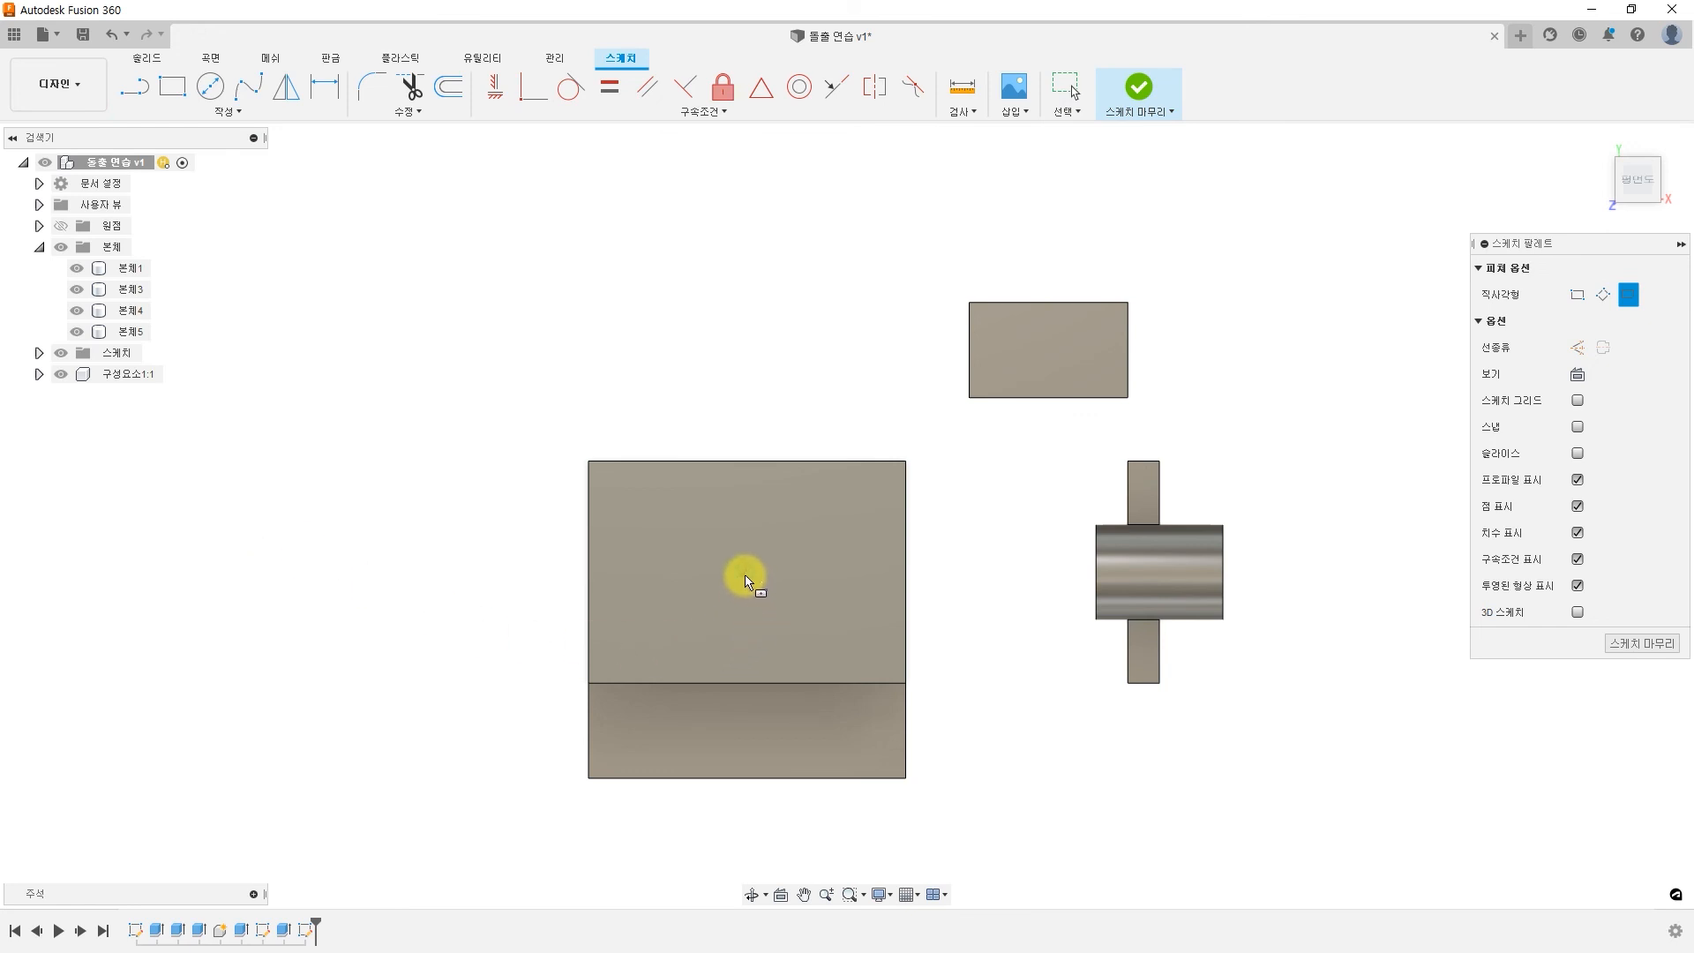
{"action": "left_click", "coordinate": [747, 572]}
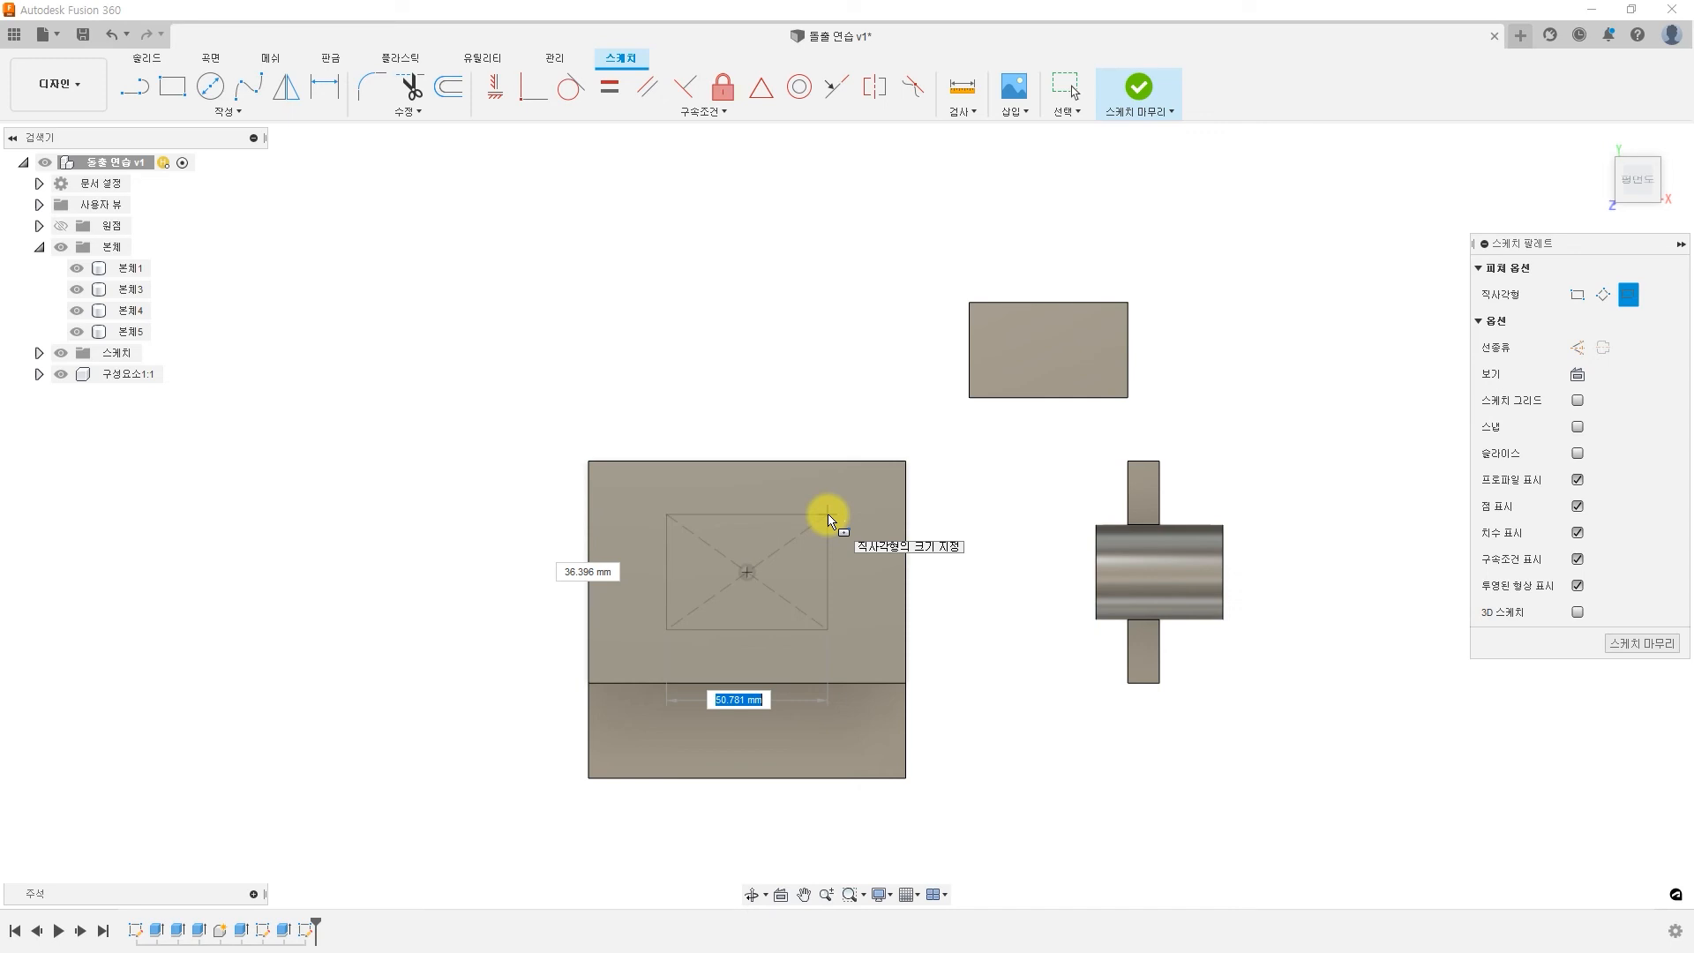
{"action": "type", "text": "80"}
{"action": "key", "text": "Tab"}
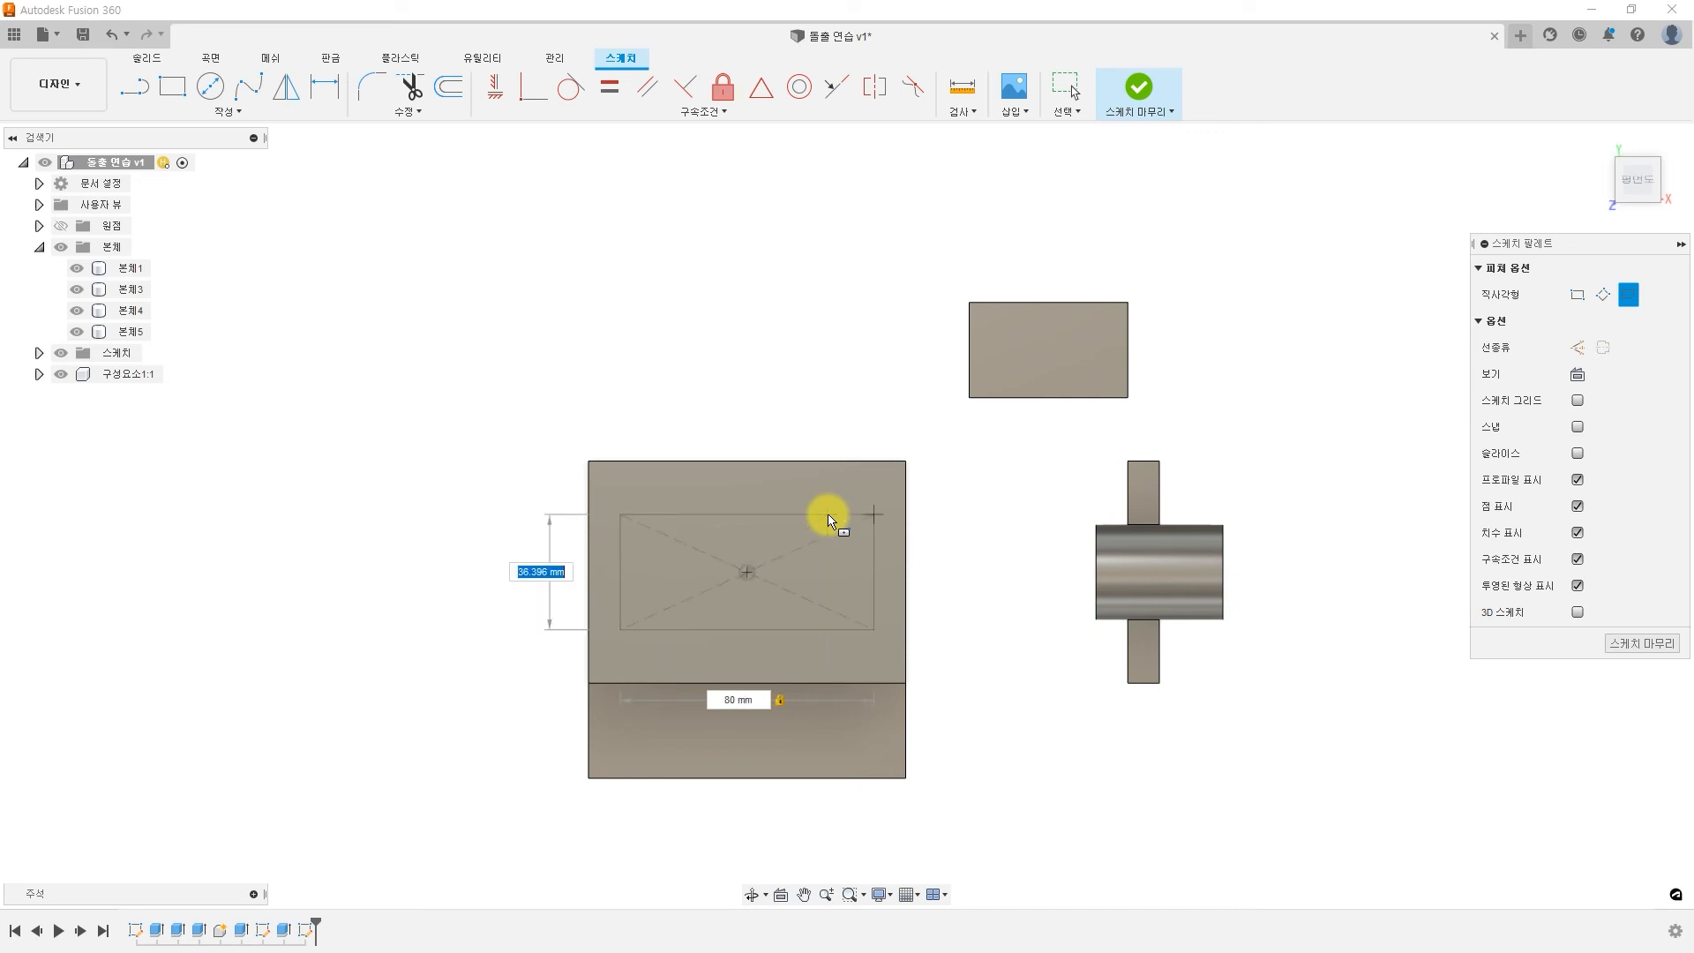
{"action": "type", "text": "50"}
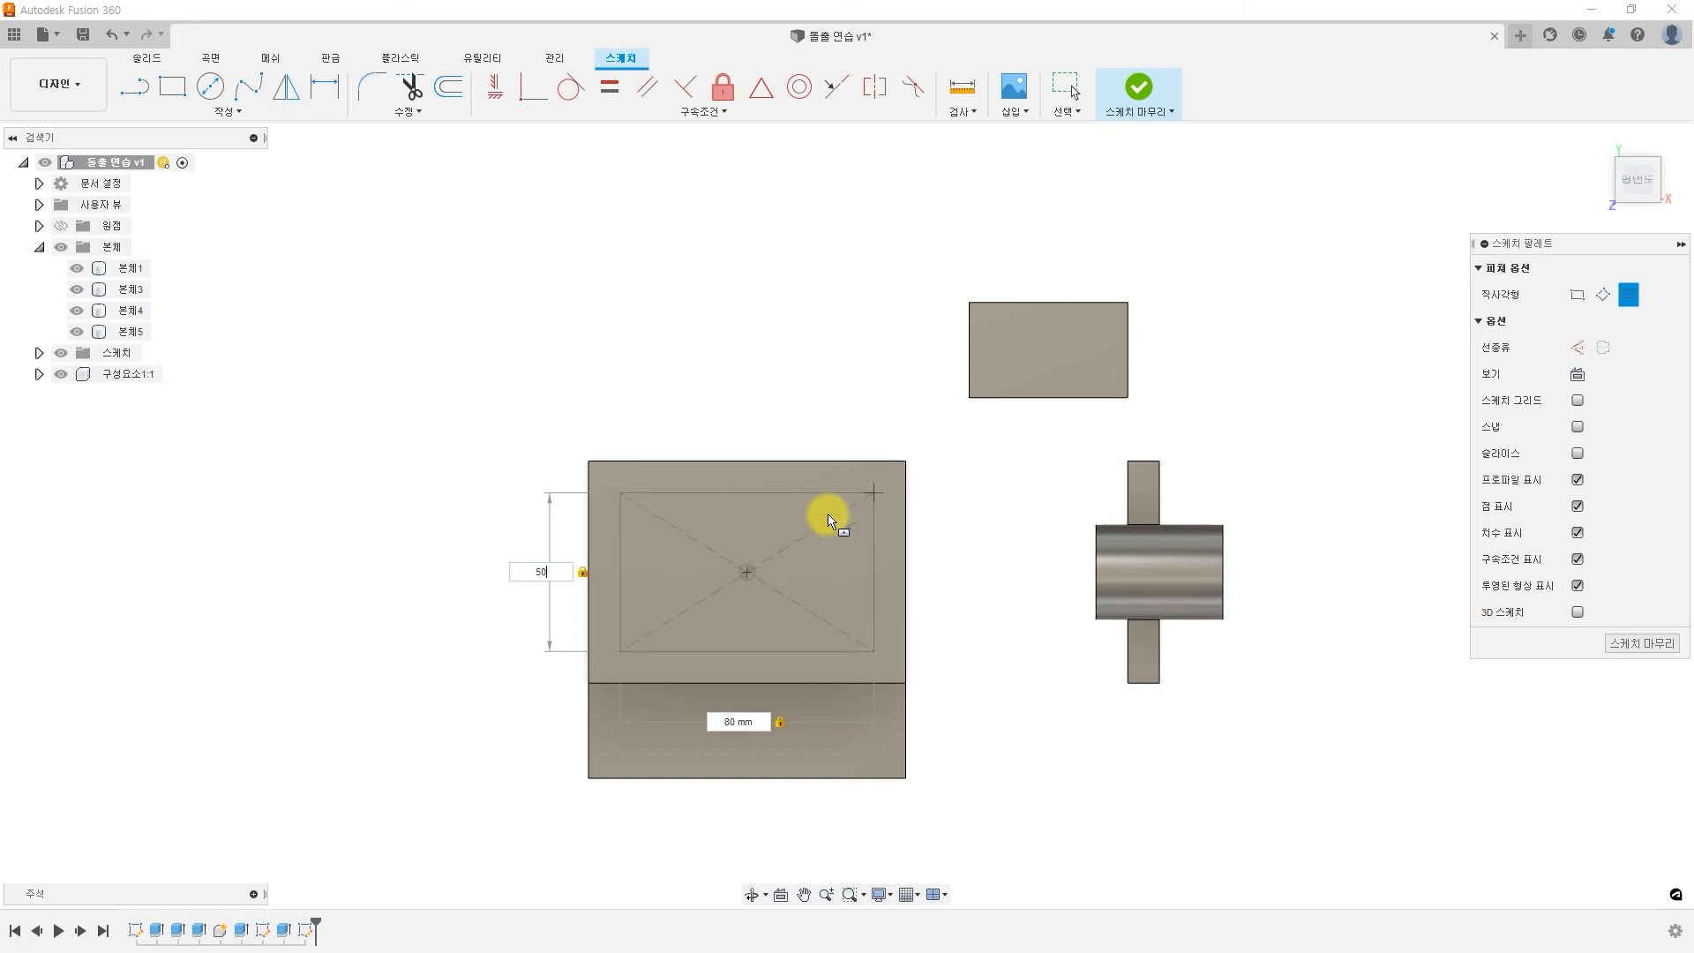
{"action": "key", "text": "Return"}
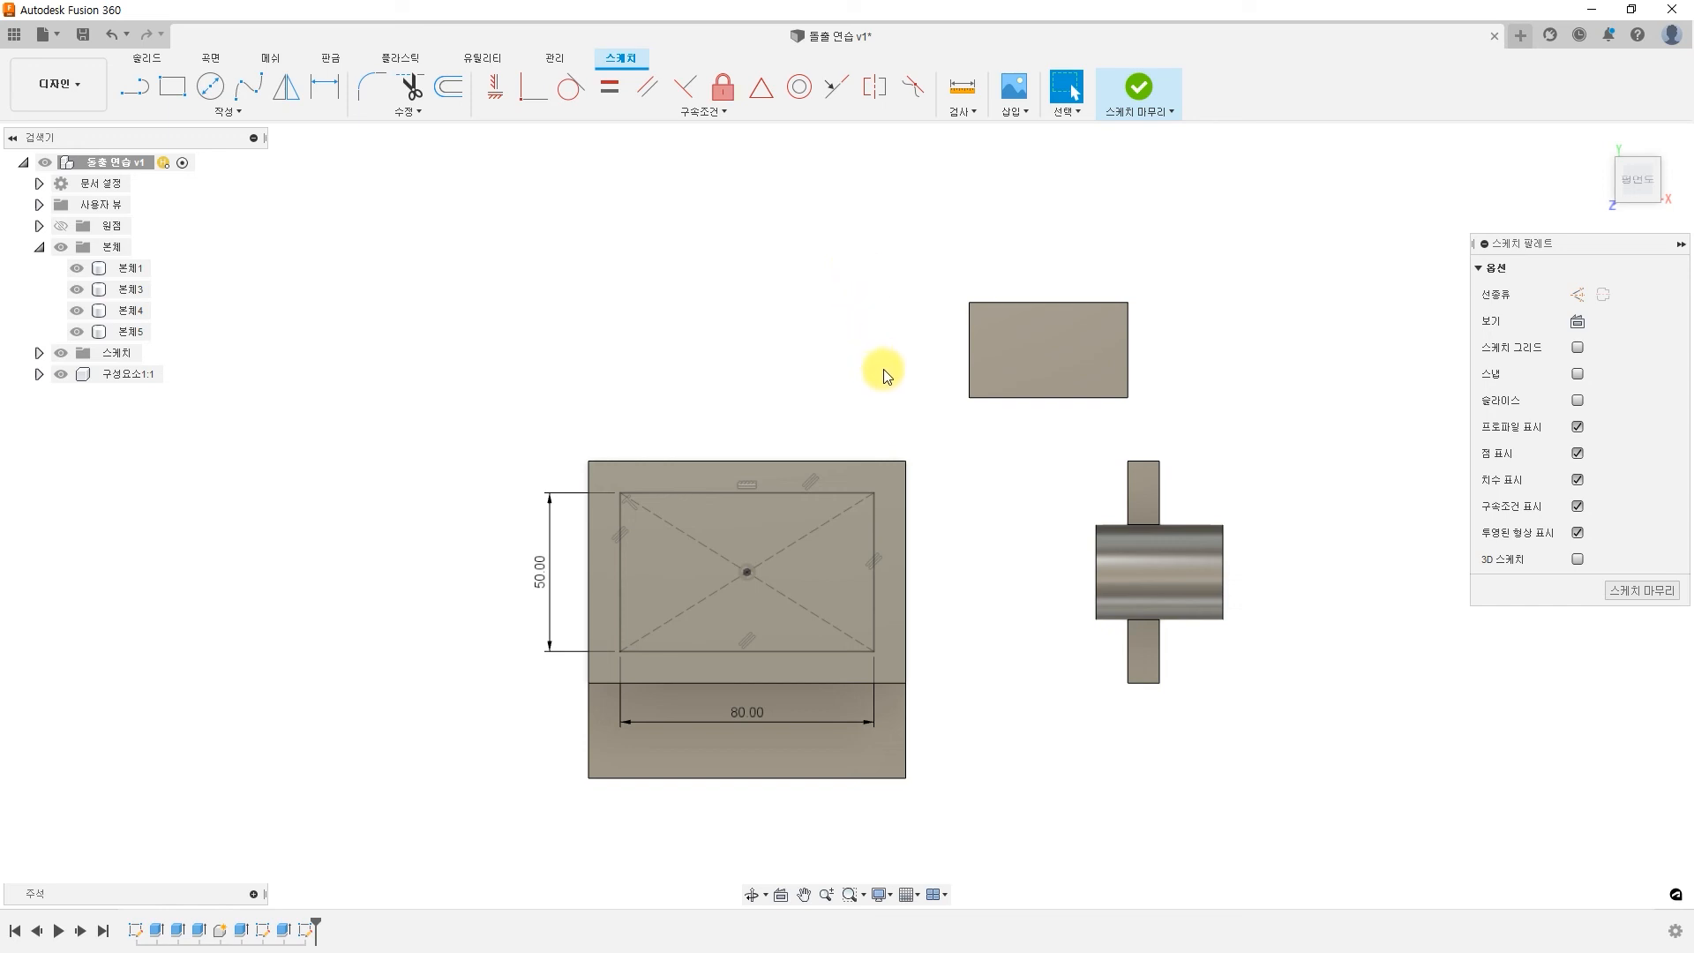
{"action": "middle_click_drag", "start_coordinate": [883, 368], "coordinate": [974, 277], "text": "shift"}
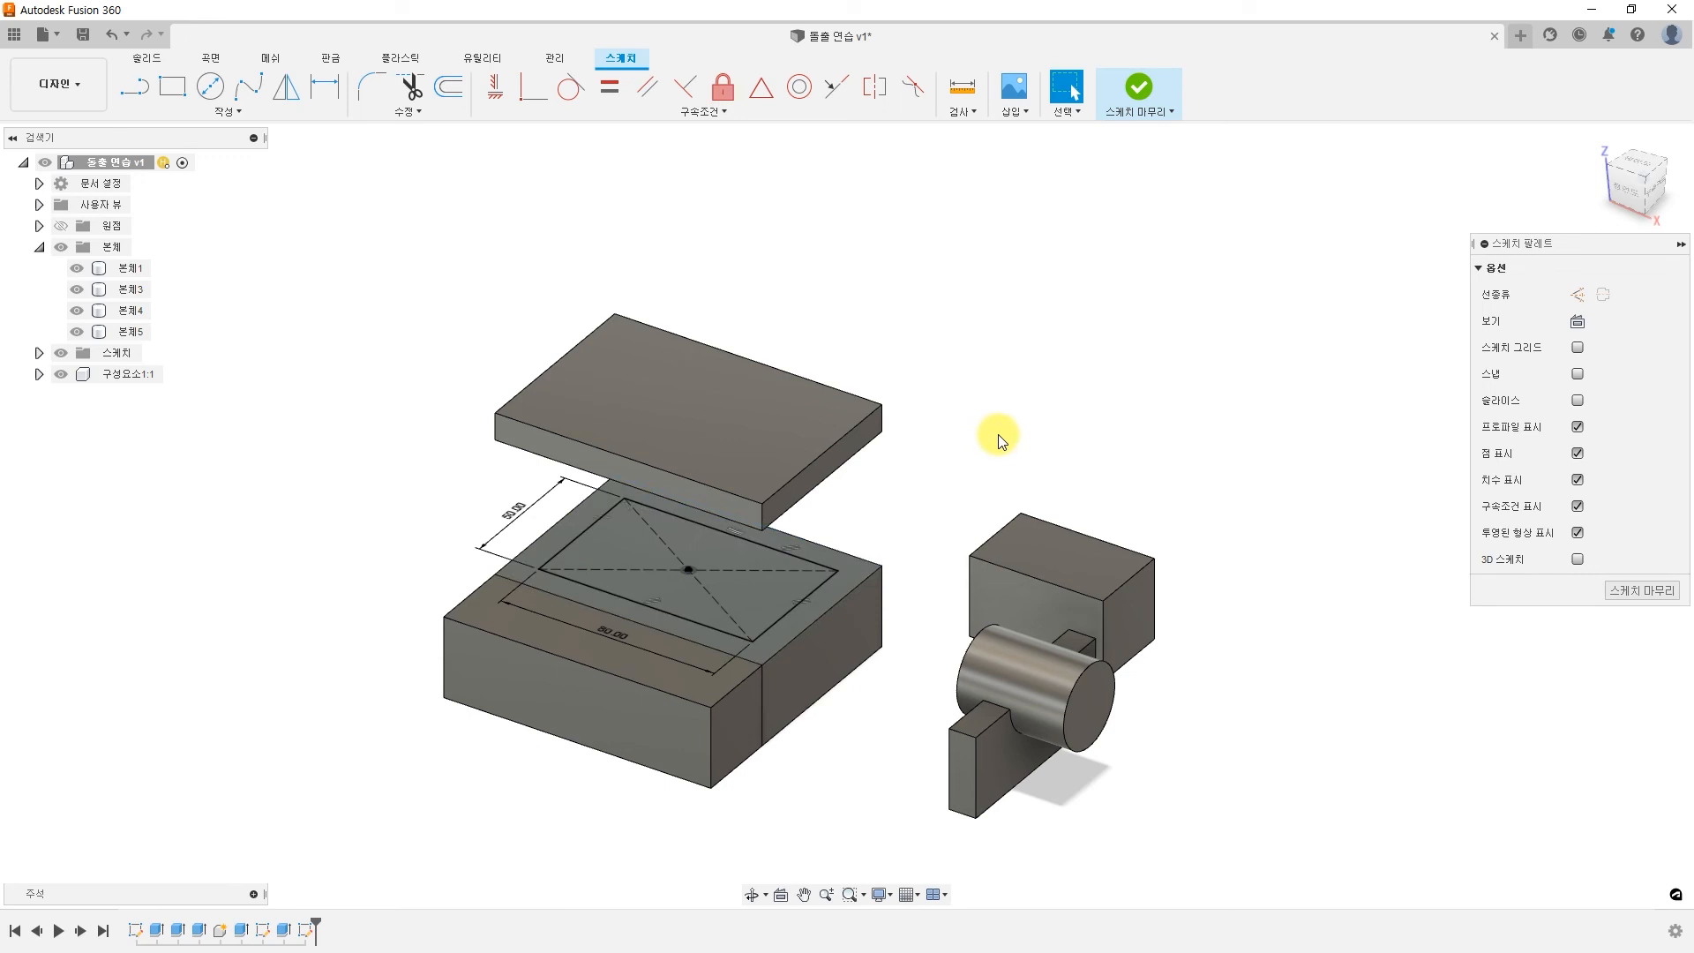
{"action": "left_click", "coordinate": [684, 476]}
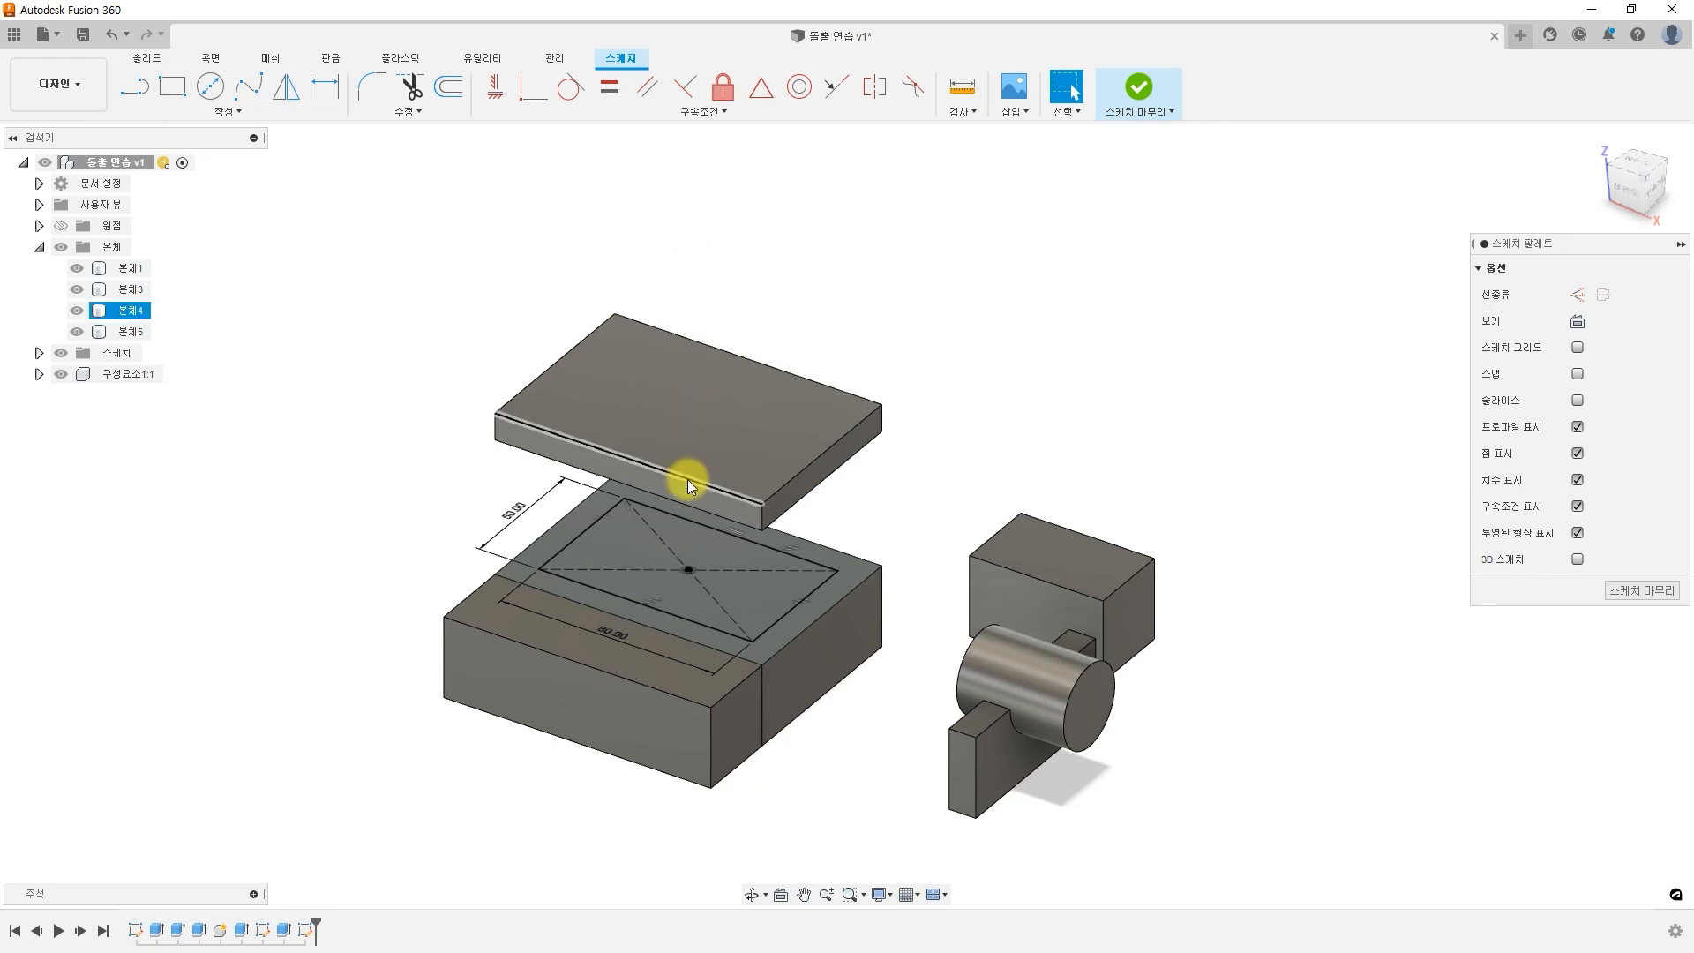
{"action": "left_click", "coordinate": [769, 292]}
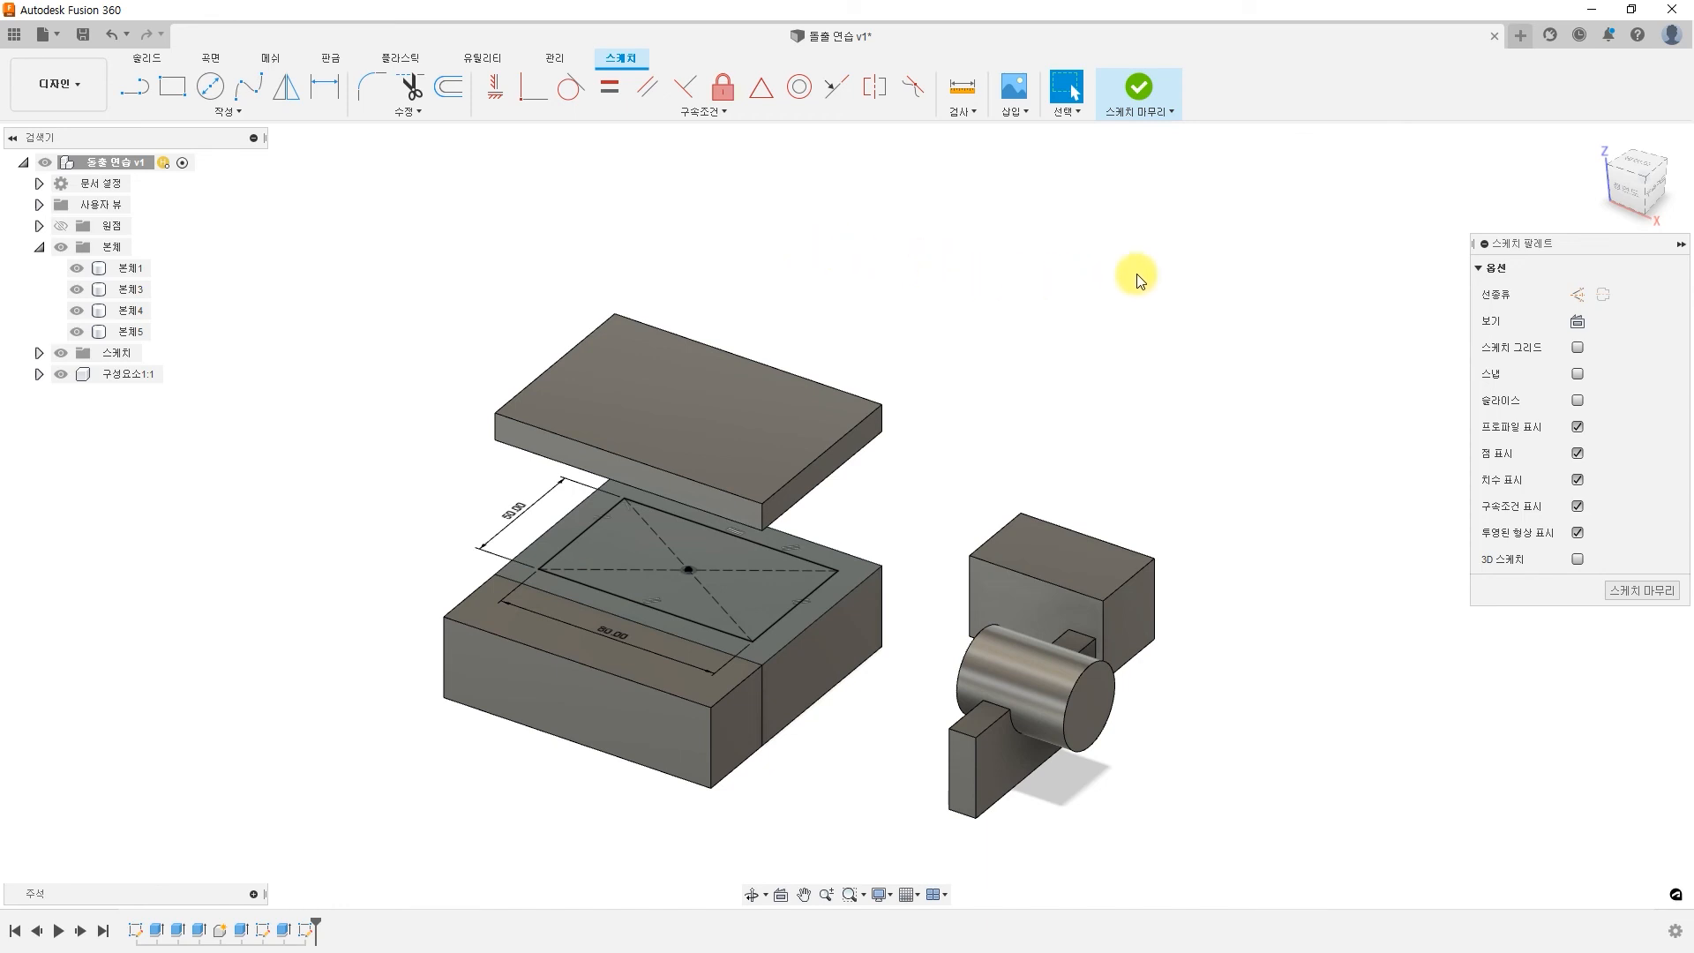
Turn on the Slice (슬라이스) display option for the rectangle sketch and finish the sketch
{"action": "left_click", "coordinate": [1622, 179]}
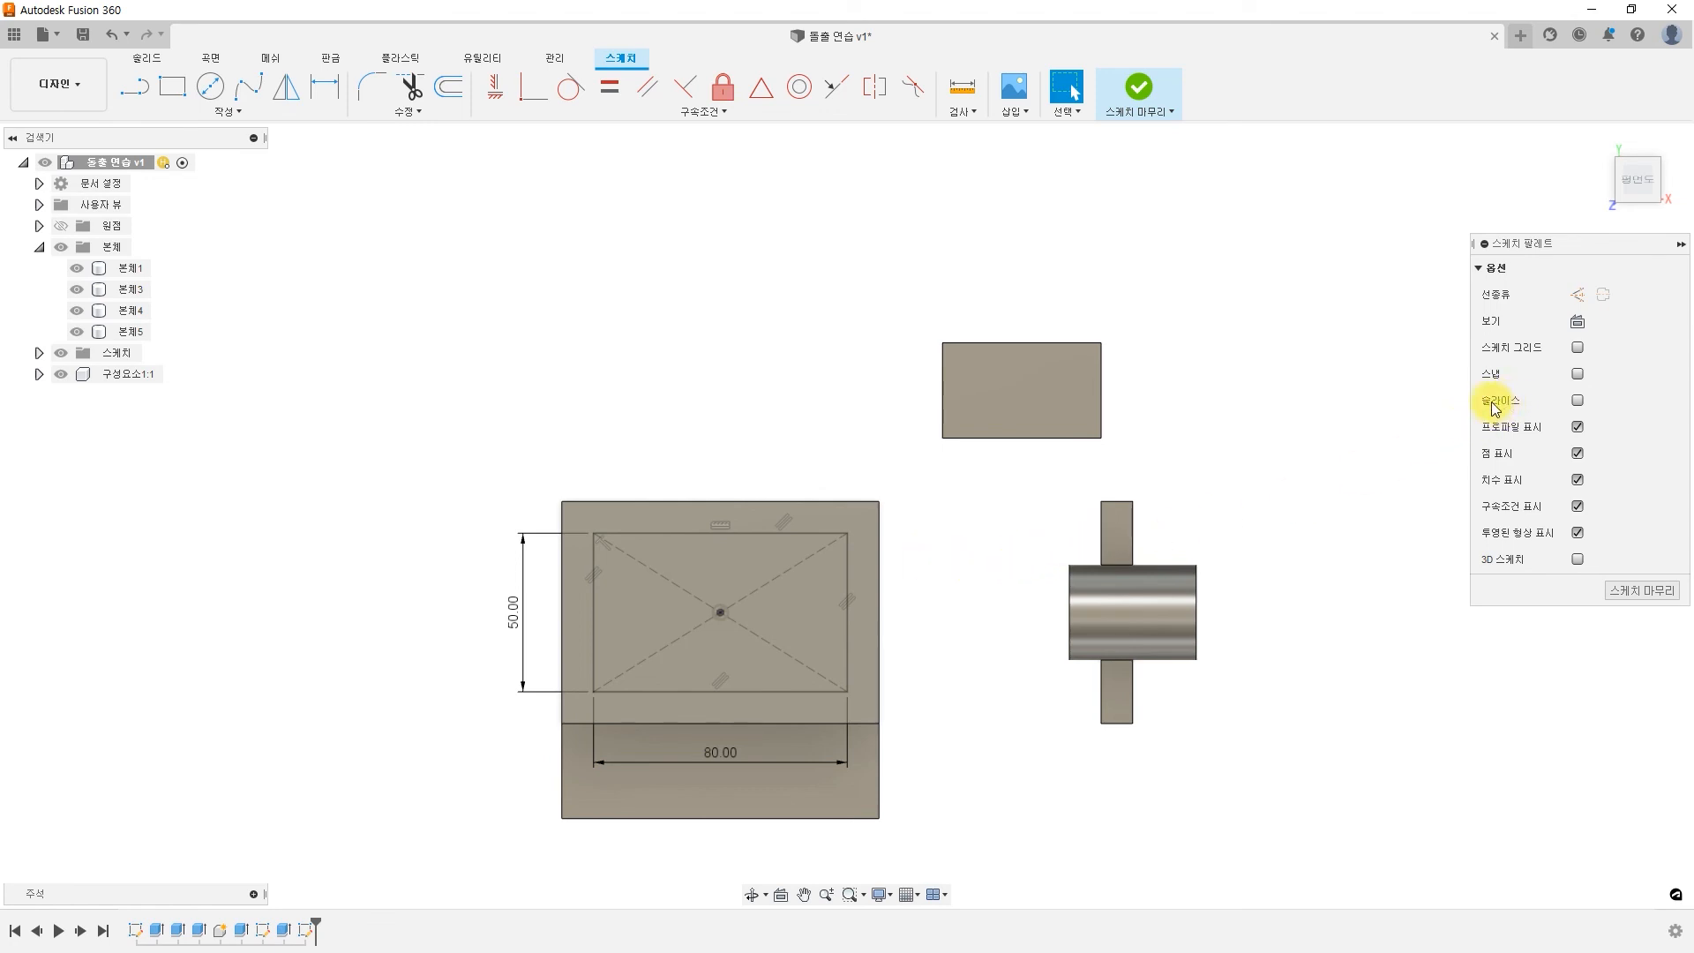
{"action": "left_click", "coordinate": [1577, 401]}
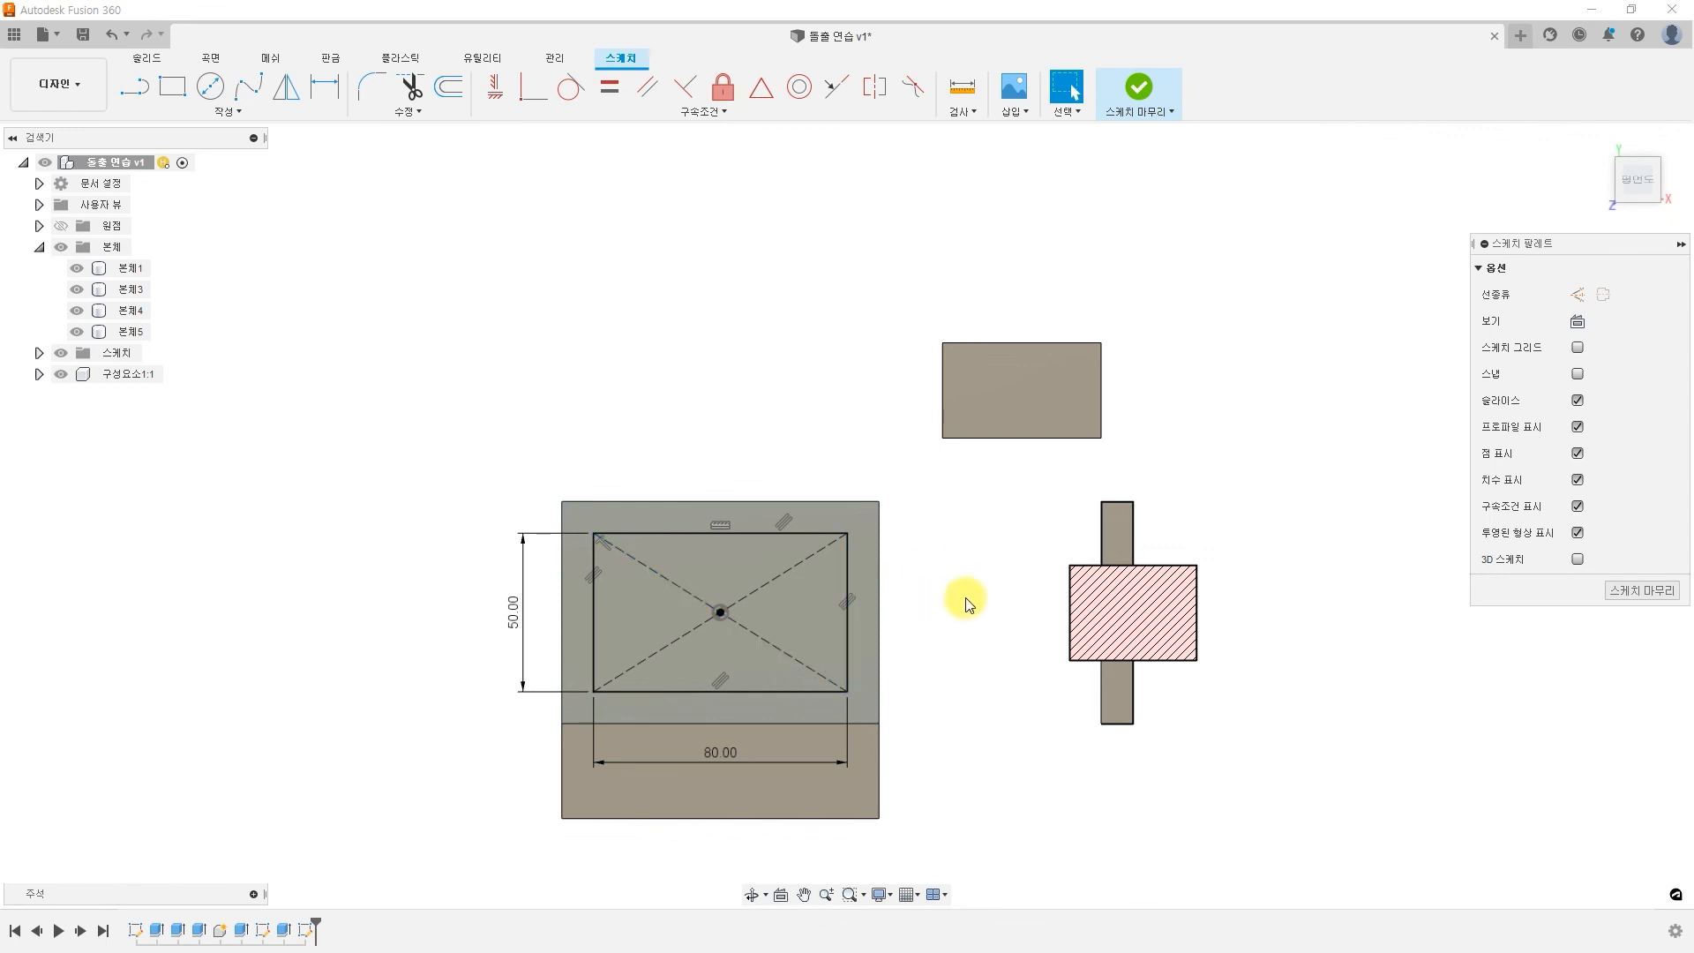
{"action": "left_click", "coordinate": [1132, 93]}
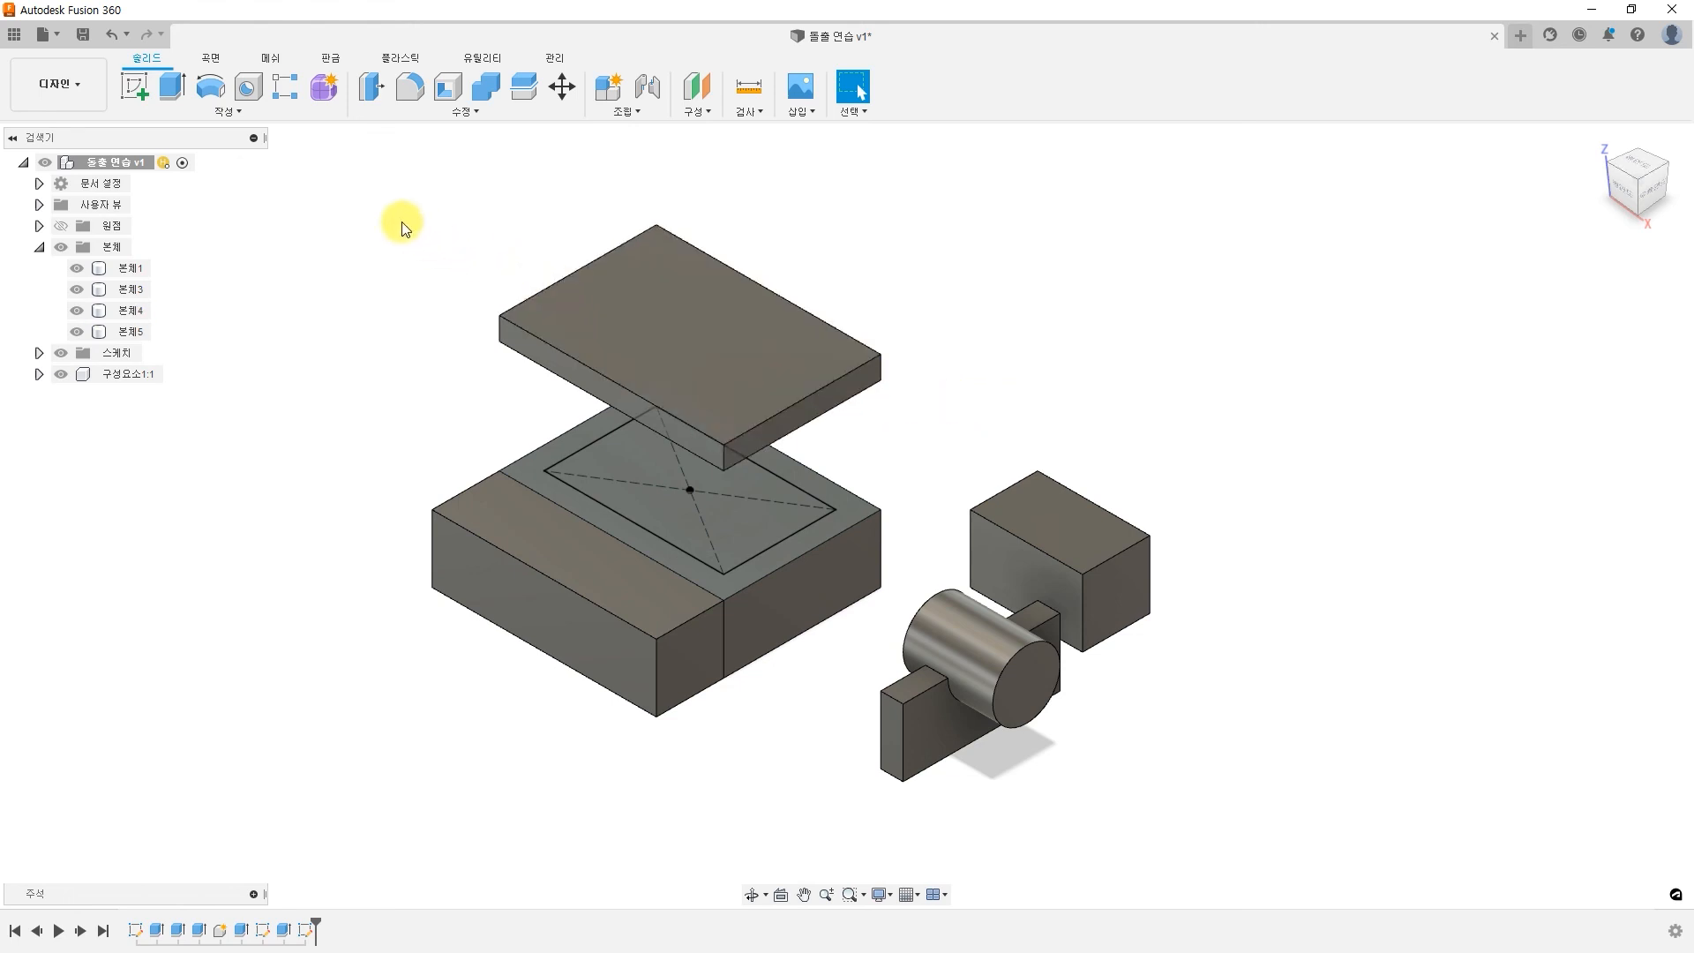
Extrude the rectangle on the large block's top face 30 mm upward with a 20 degree taper angle, joined (접합) to the block
{"action": "left_click", "coordinate": [180, 95]}
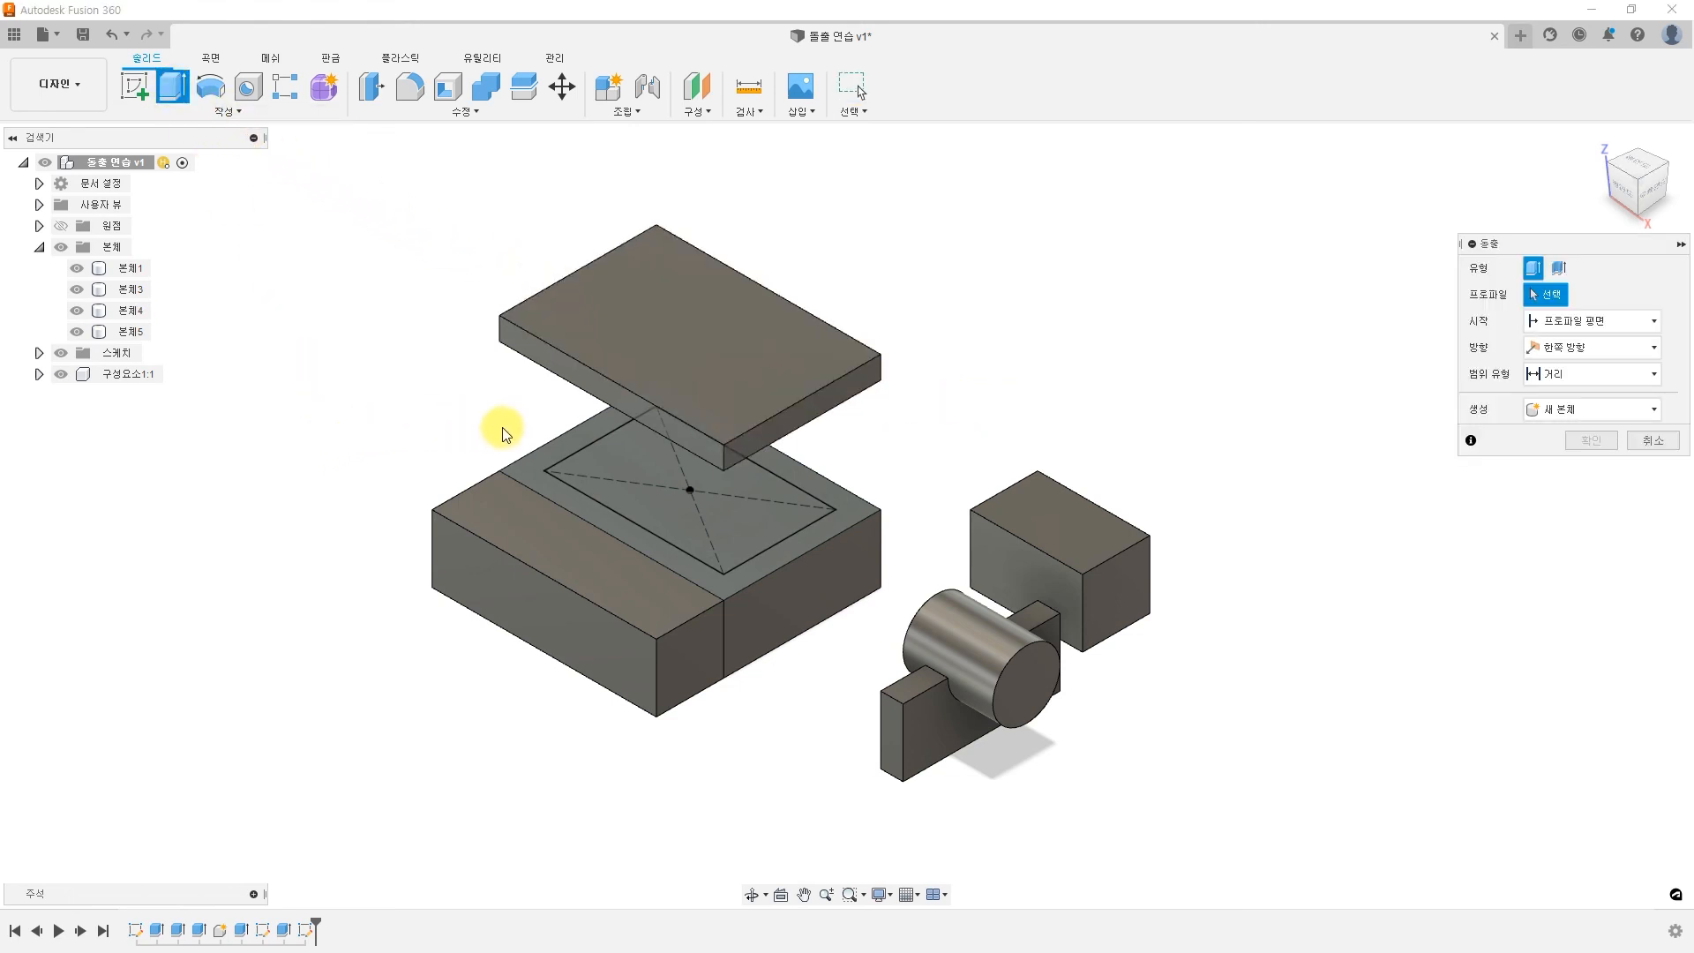
{"action": "left_click", "coordinate": [650, 494]}
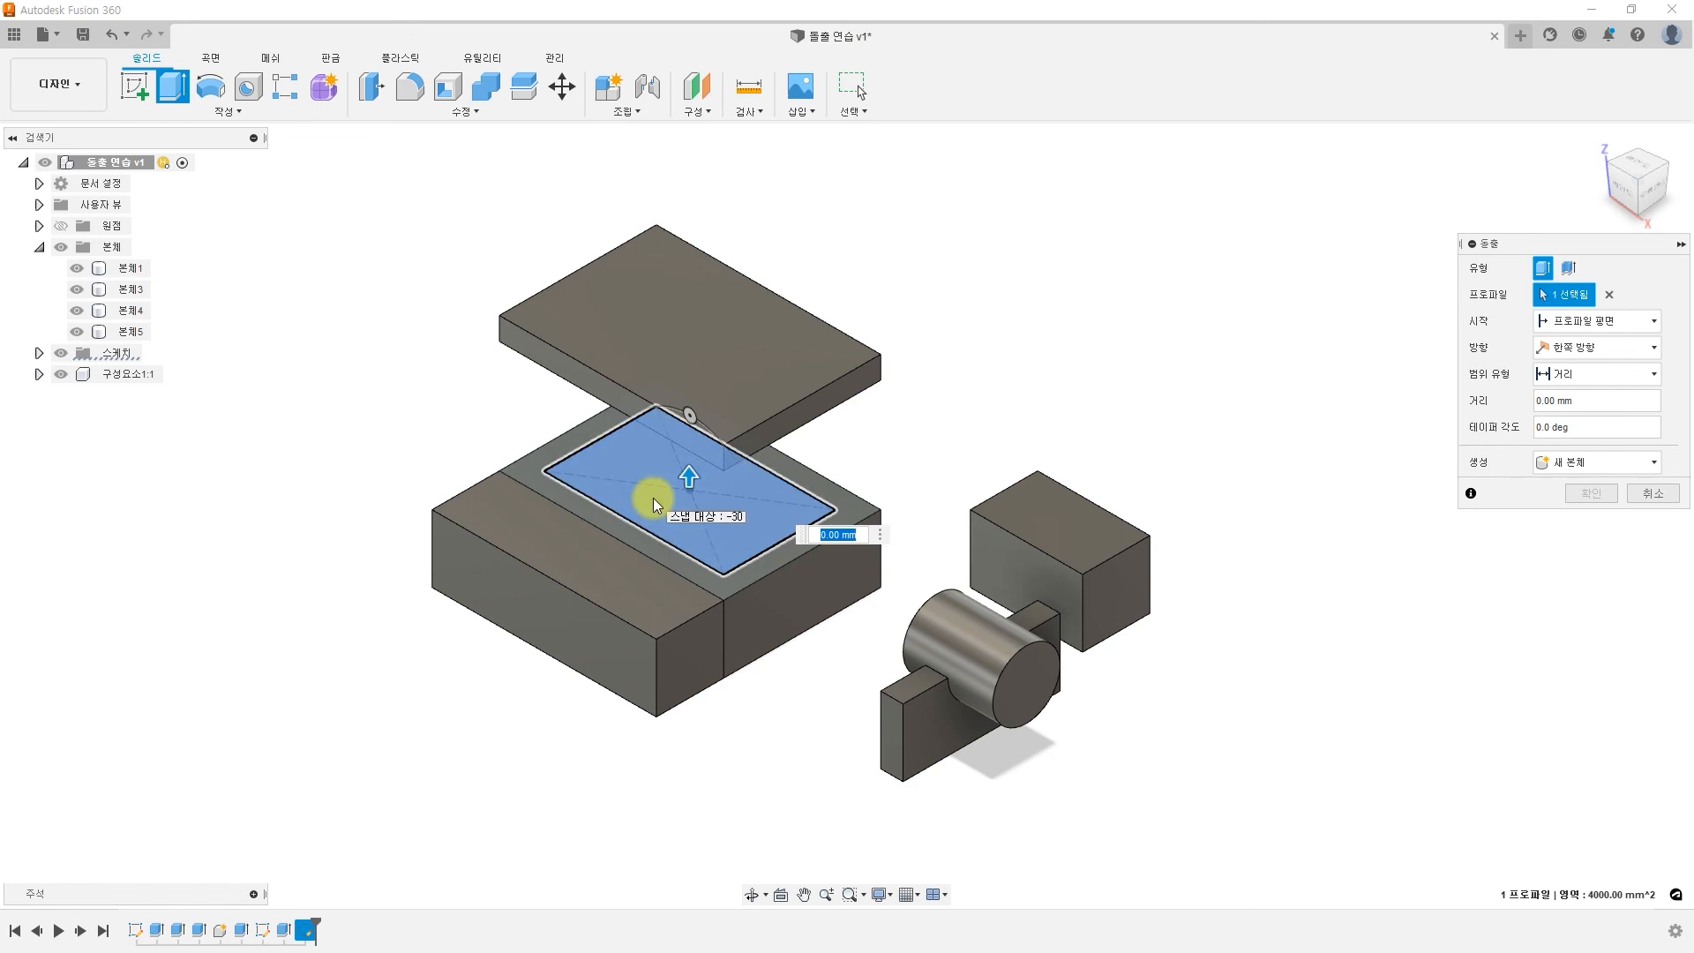
{"action": "type", "text": "30"}
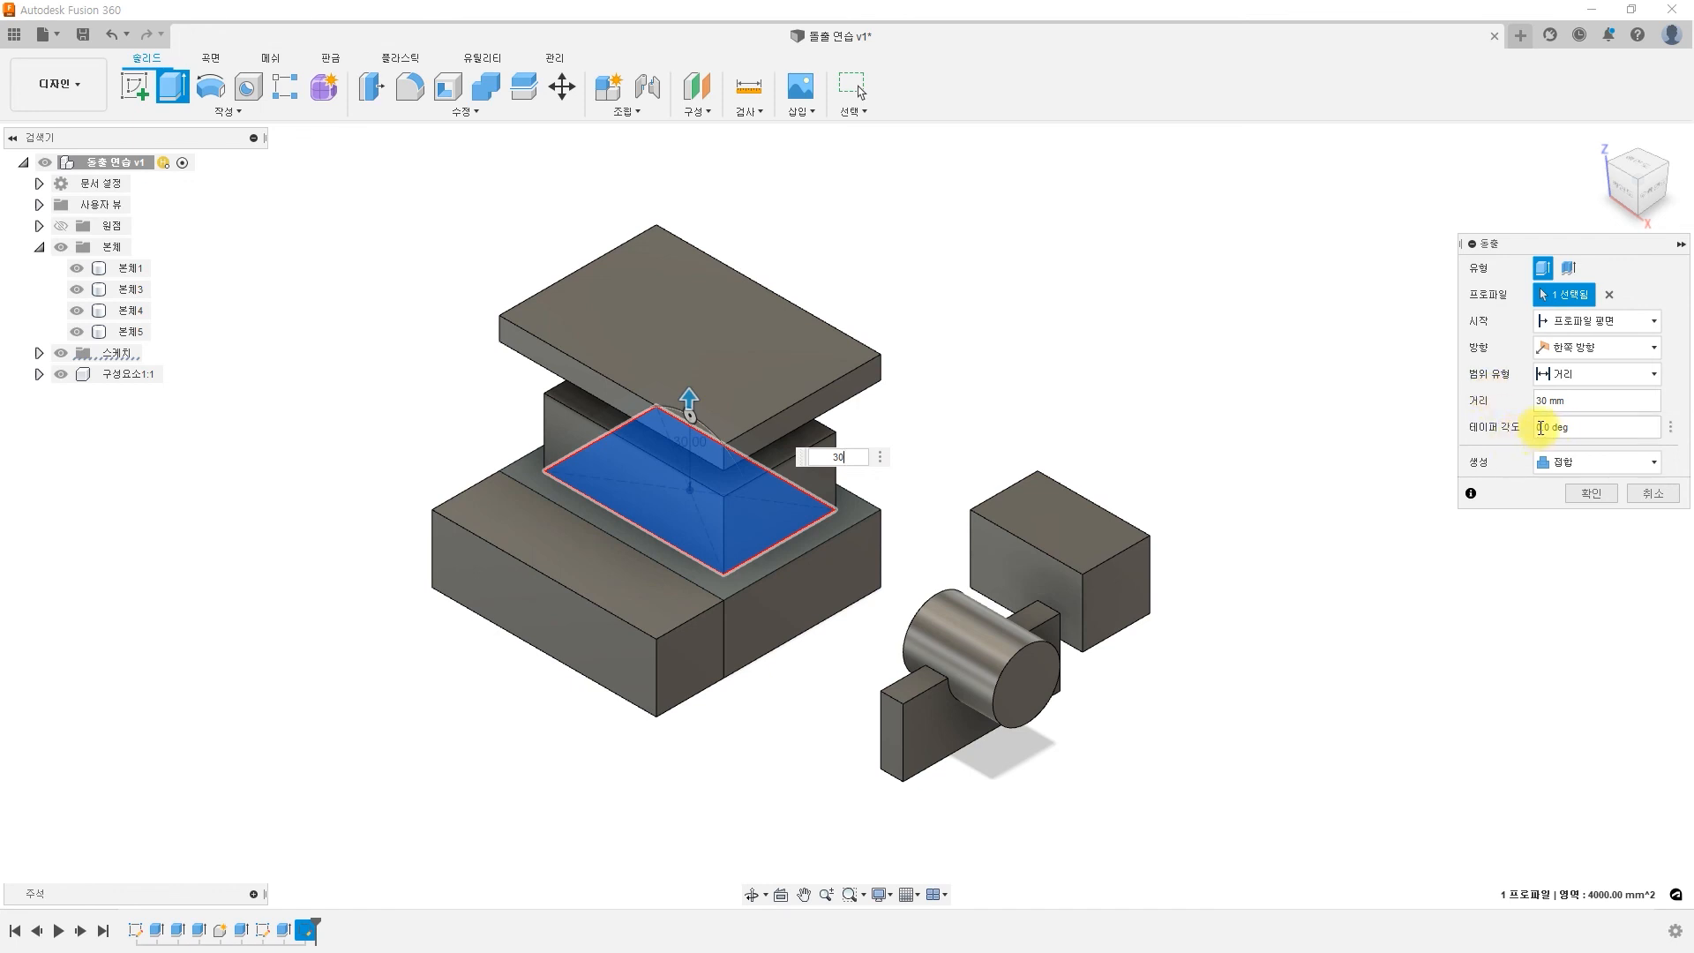
{"action": "left_click", "coordinate": [1587, 426]}
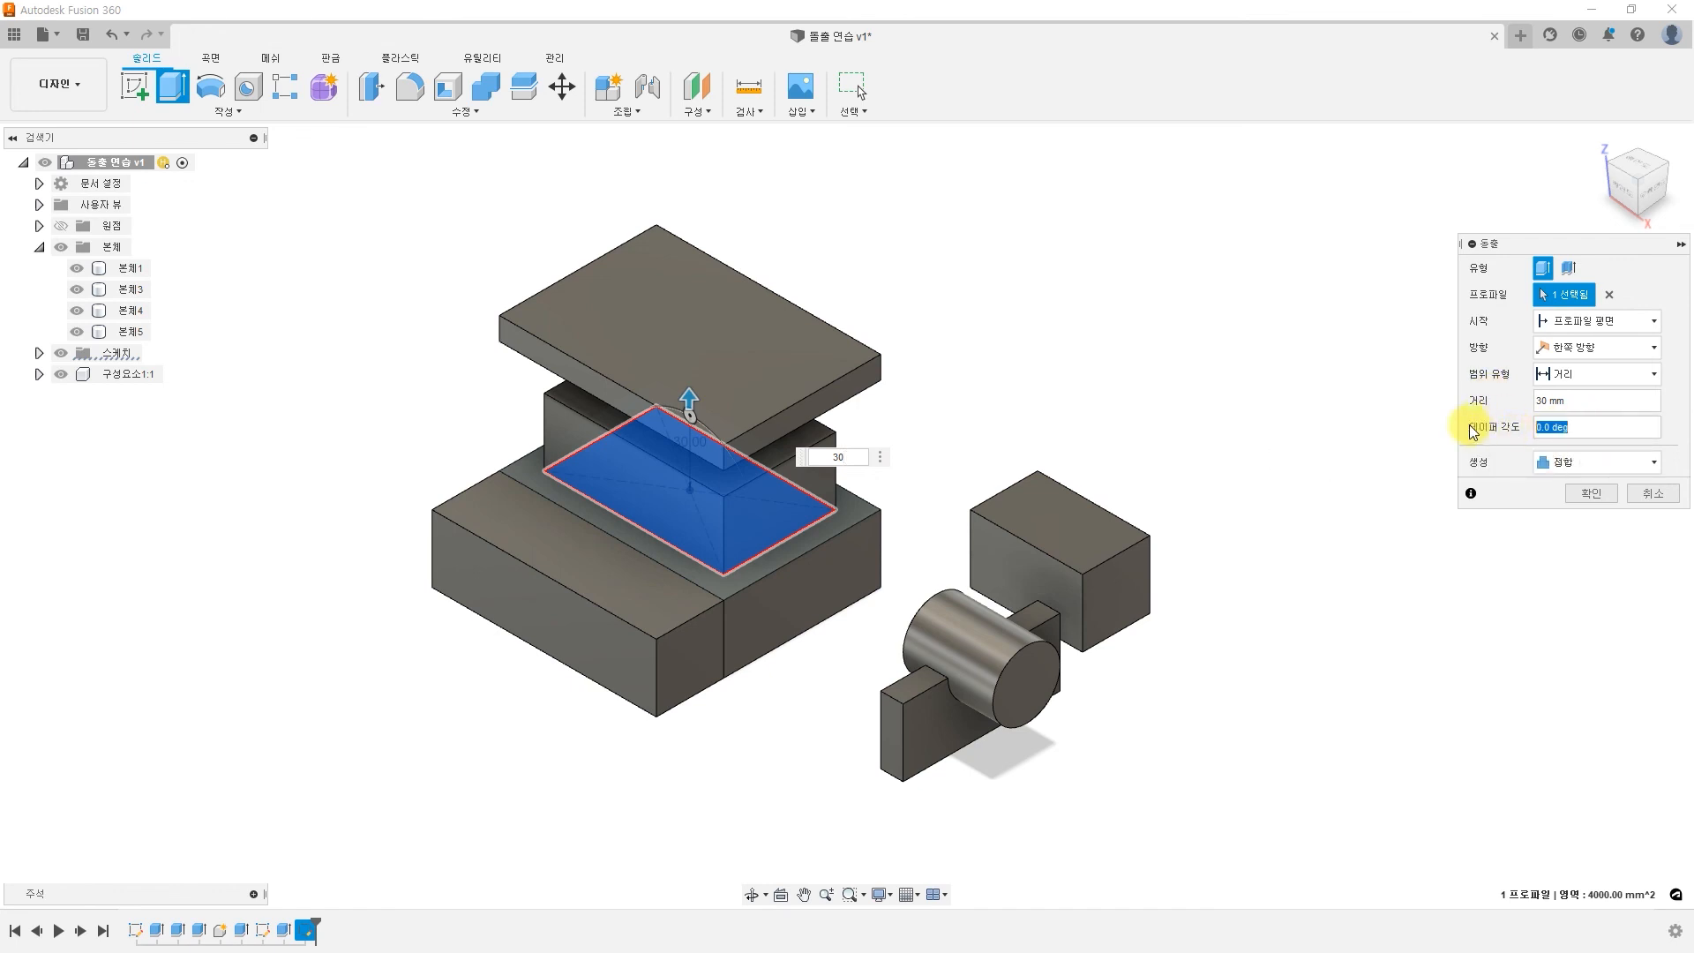
{"action": "type", "text": "20"}
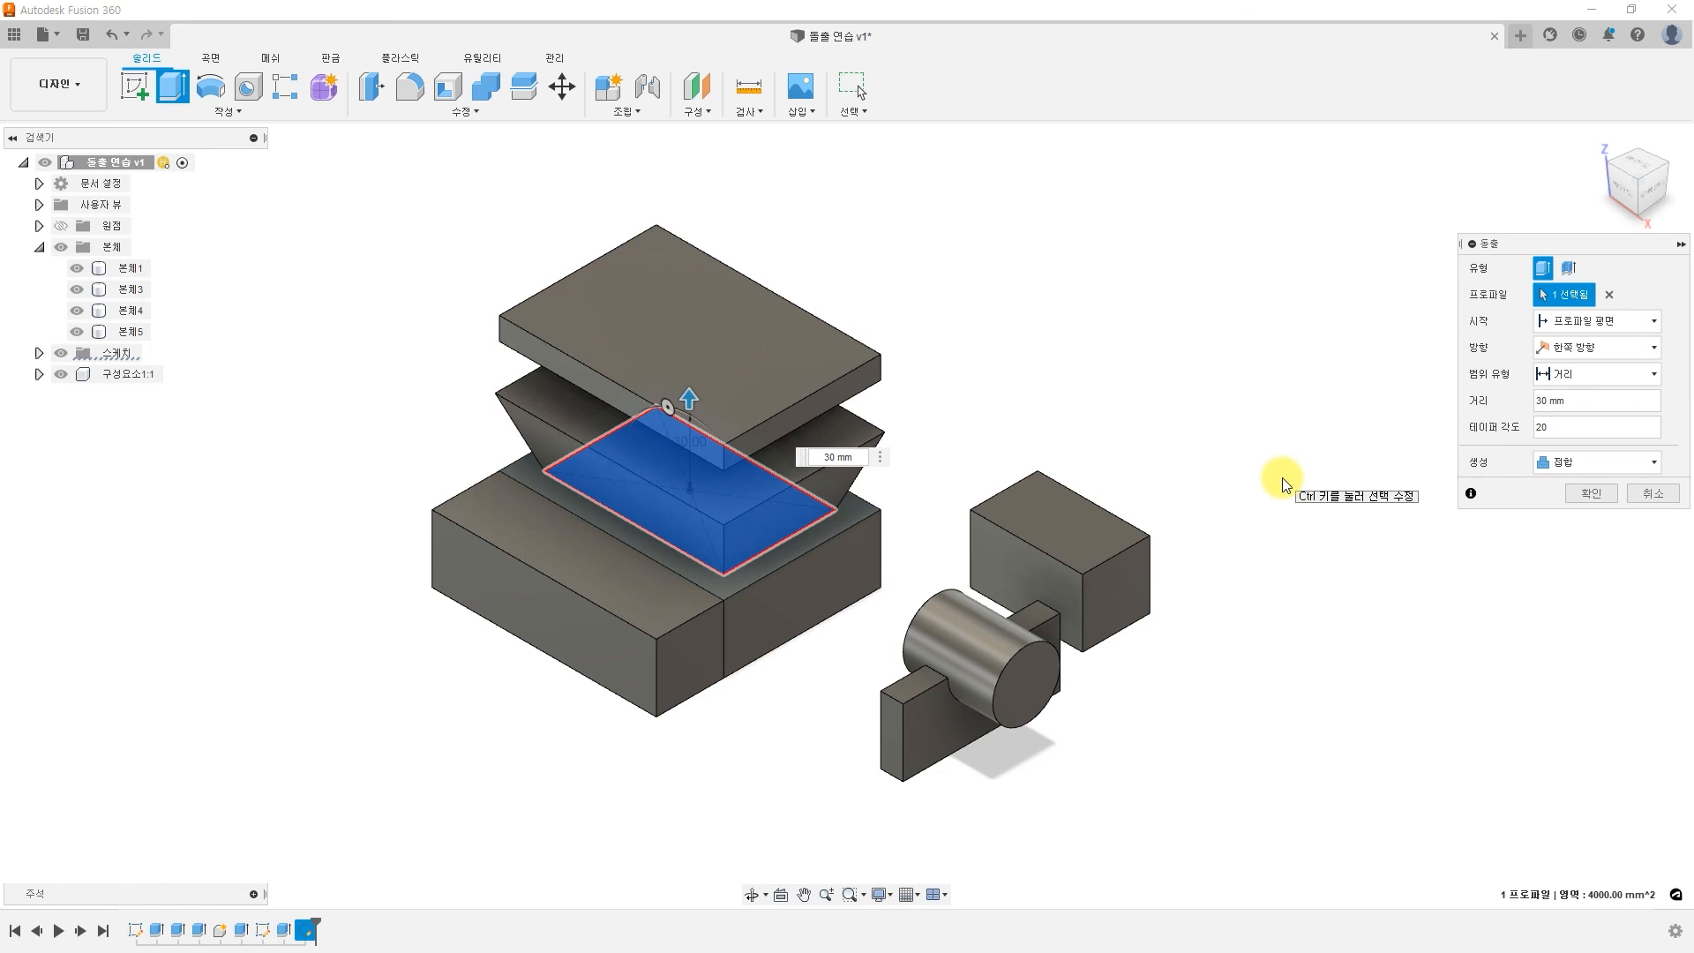
{"action": "left_click", "coordinate": [1596, 496]}
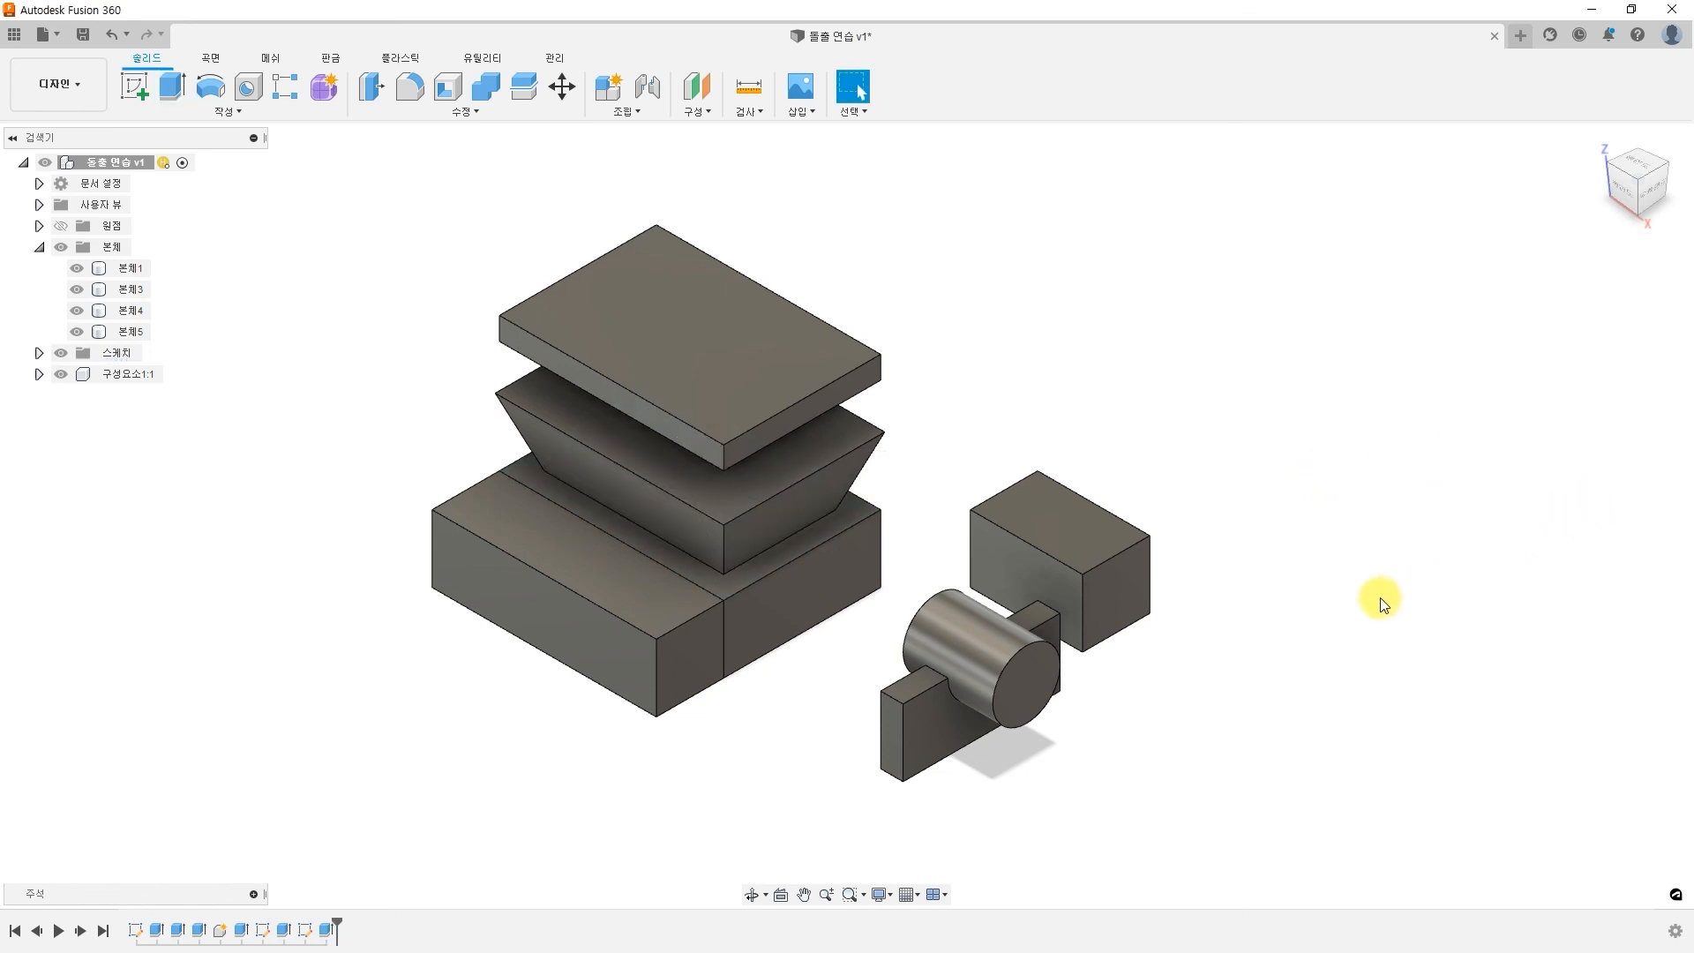
Examine the tapered extrusion's side slopes from the front and right views, and return to the home view
{"action": "left_click", "coordinate": [1623, 198]}
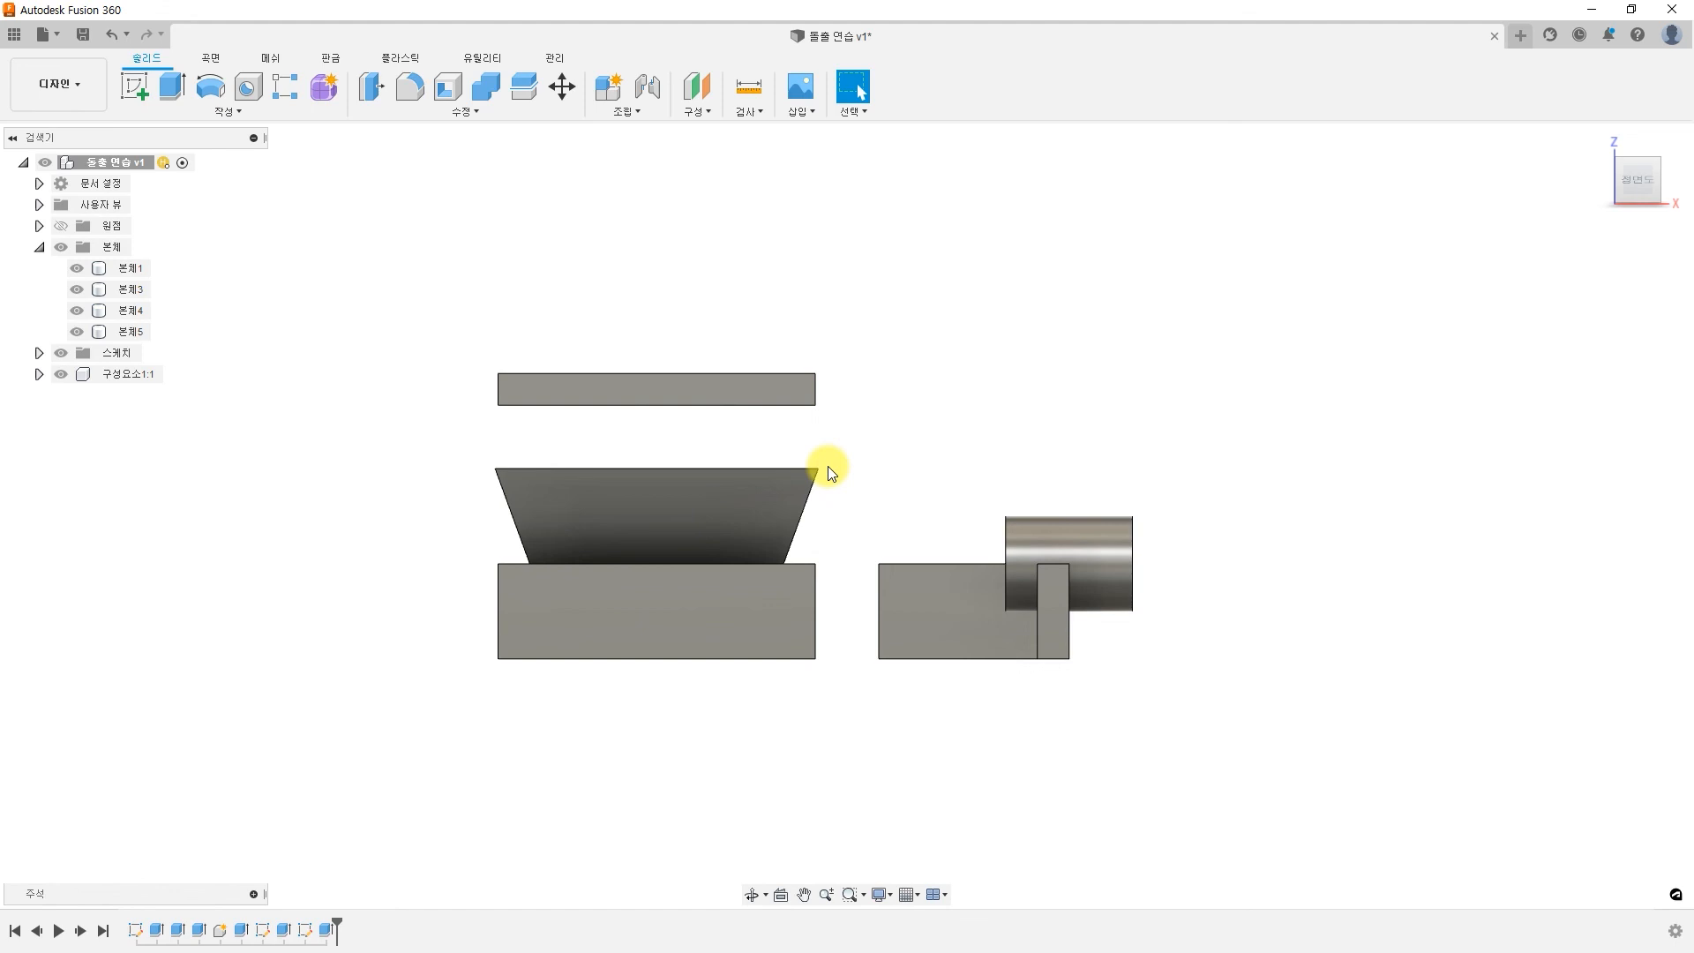
{"action": "key", "text": "ctrl+2"}
{"action": "left_click_drag", "start_coordinate": [529, 564], "coordinate": [778, 559]}
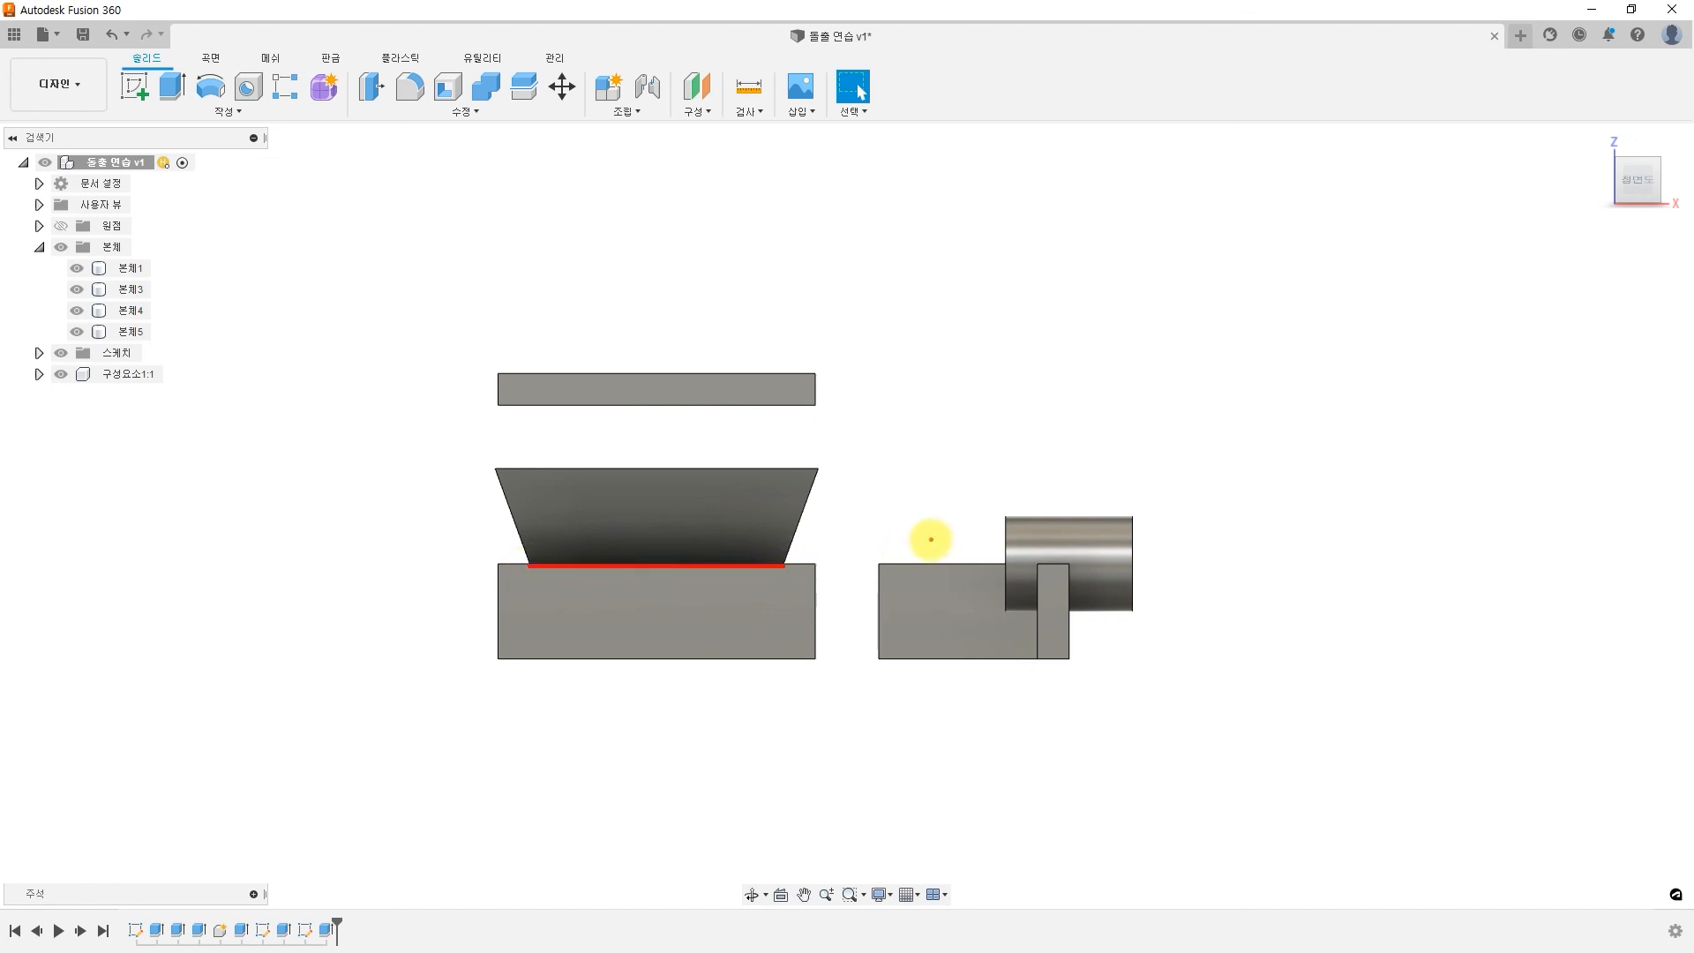
{"action": "left_click_drag", "start_coordinate": [662, 579], "coordinate": [674, 567]}
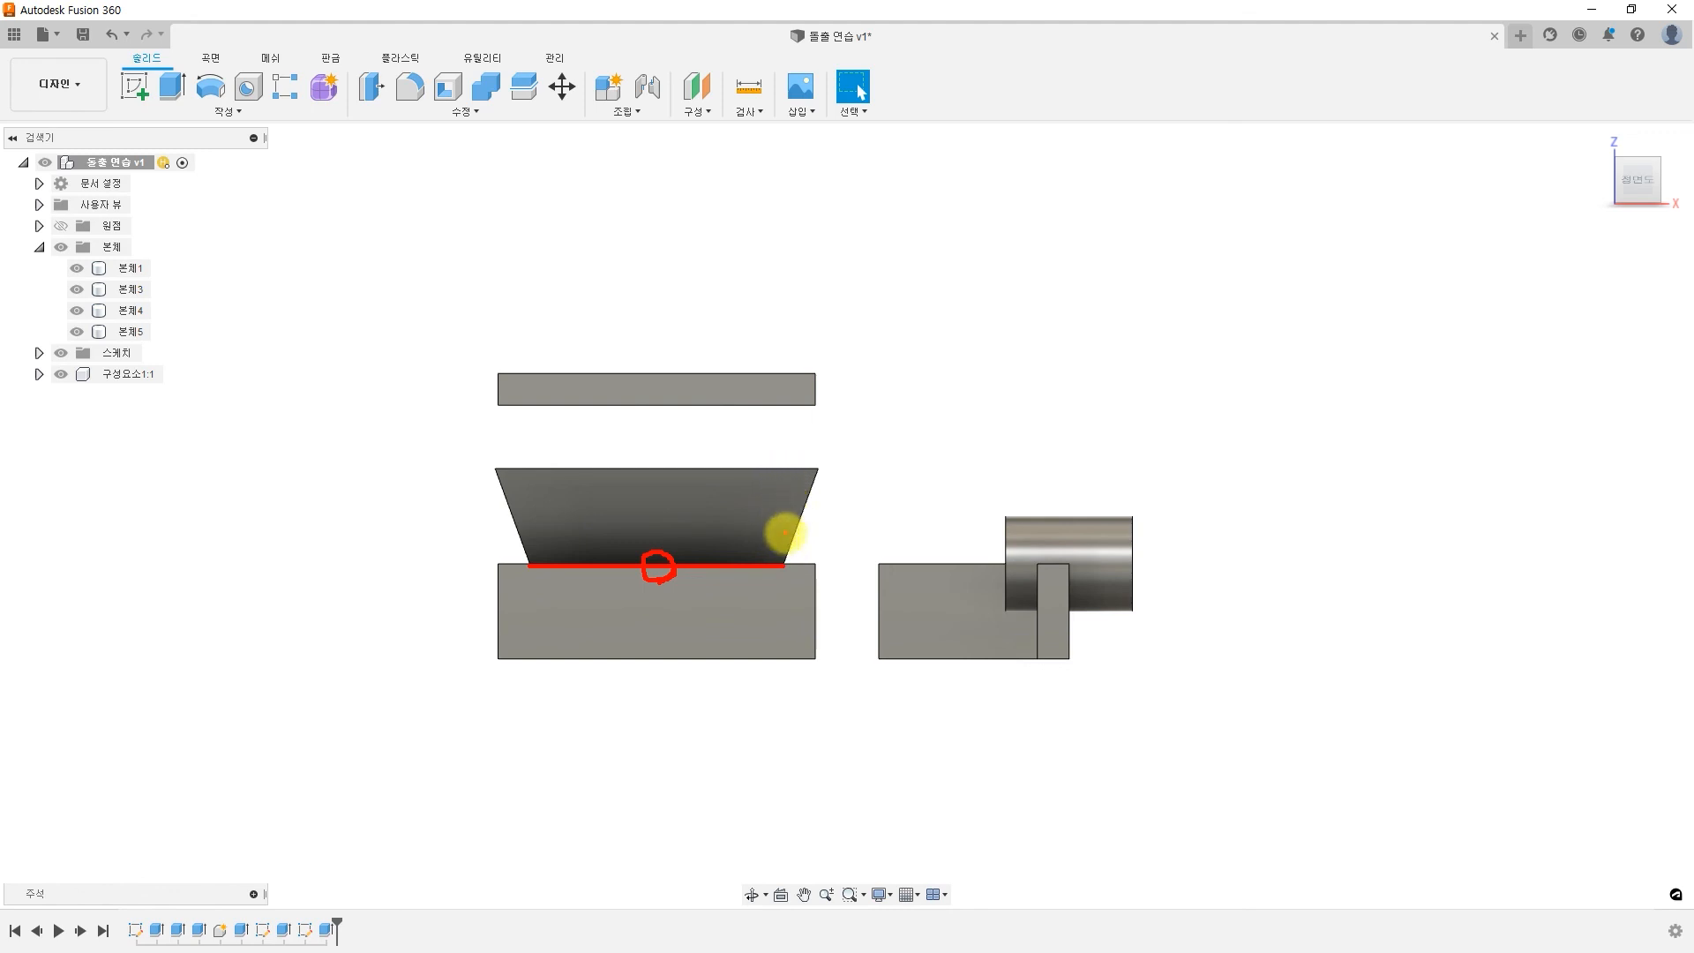
{"action": "left_click_drag", "start_coordinate": [784, 475], "coordinate": [784, 565]}
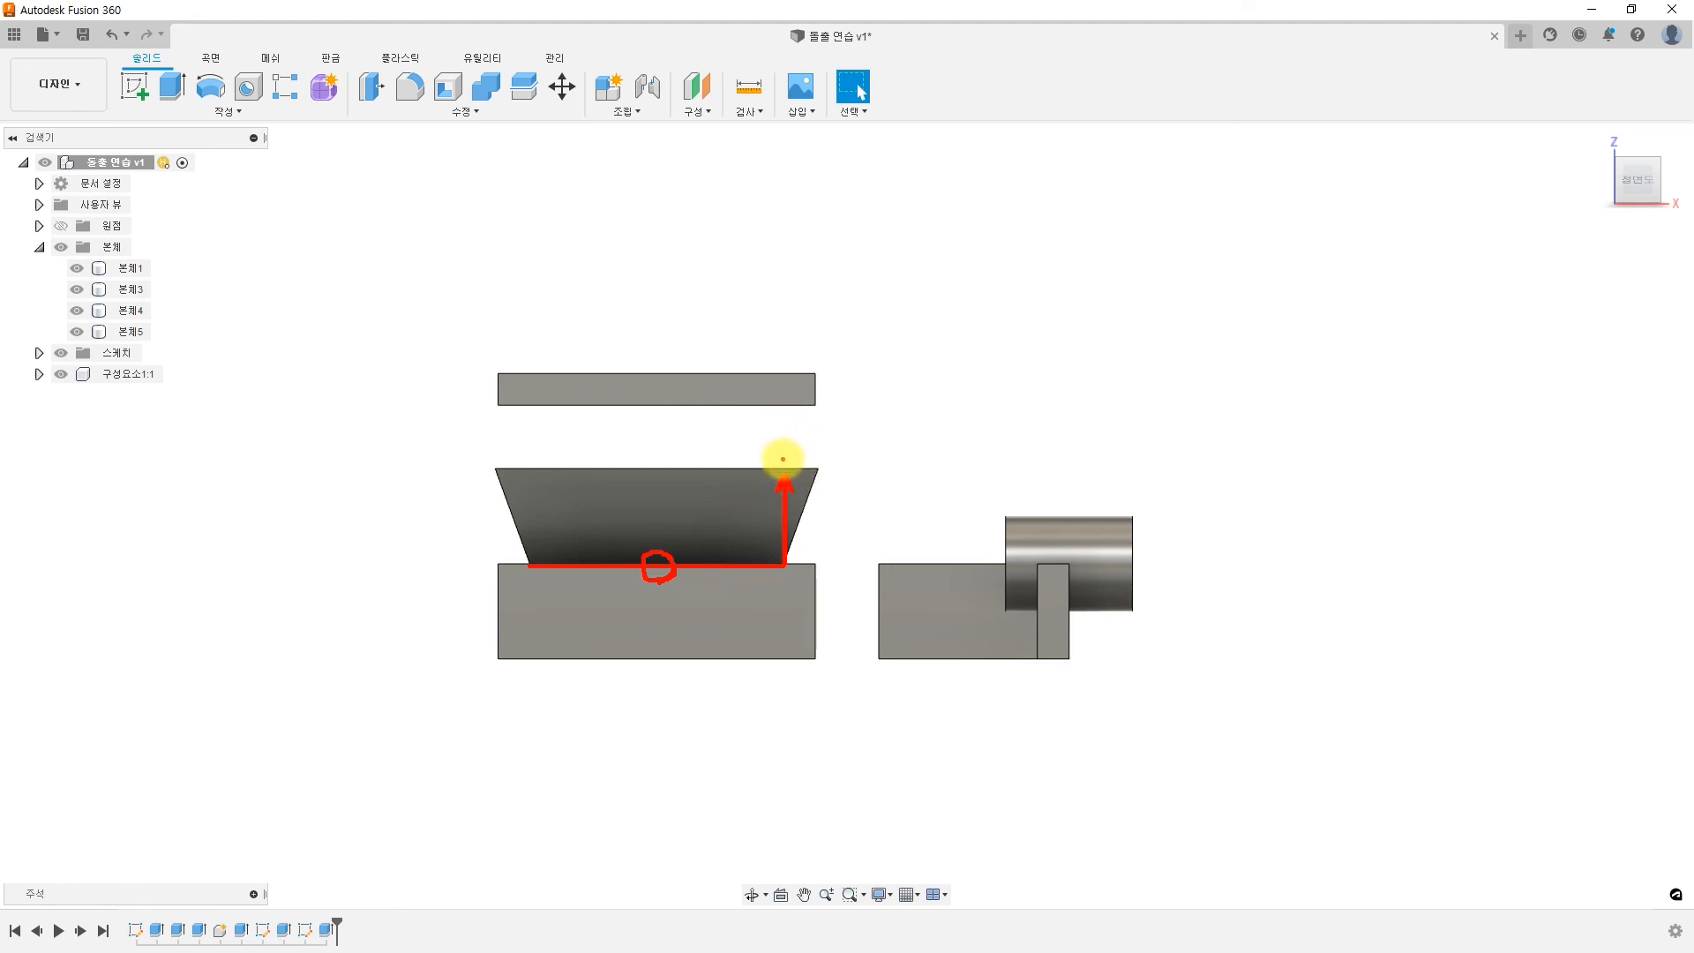
{"action": "left_click_drag", "start_coordinate": [783, 459], "coordinate": [783, 413]}
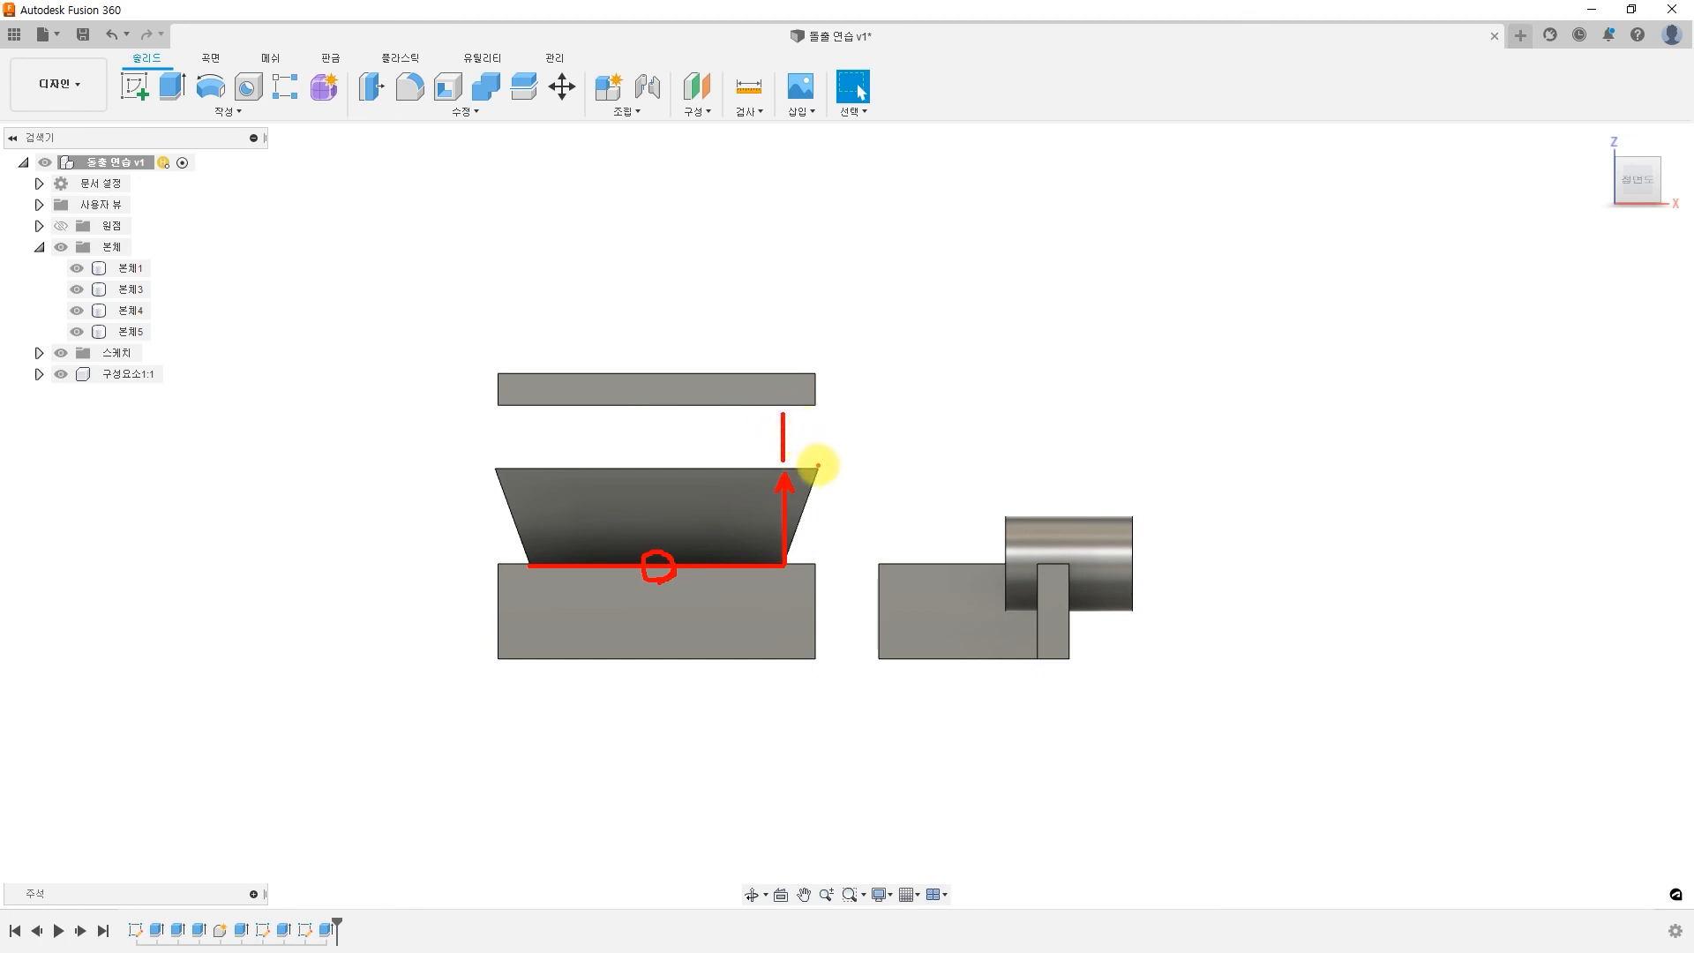
{"action": "mouse_move", "coordinate": [817, 467]}
{"action": "left_mouse_down"}
{"action": "mouse_move", "coordinate": [837, 420]}
{"action": "mouse_move", "coordinate": [792, 430]}
{"action": "mouse_move", "coordinate": [874, 359]}
{"action": "left_mouse_up"}
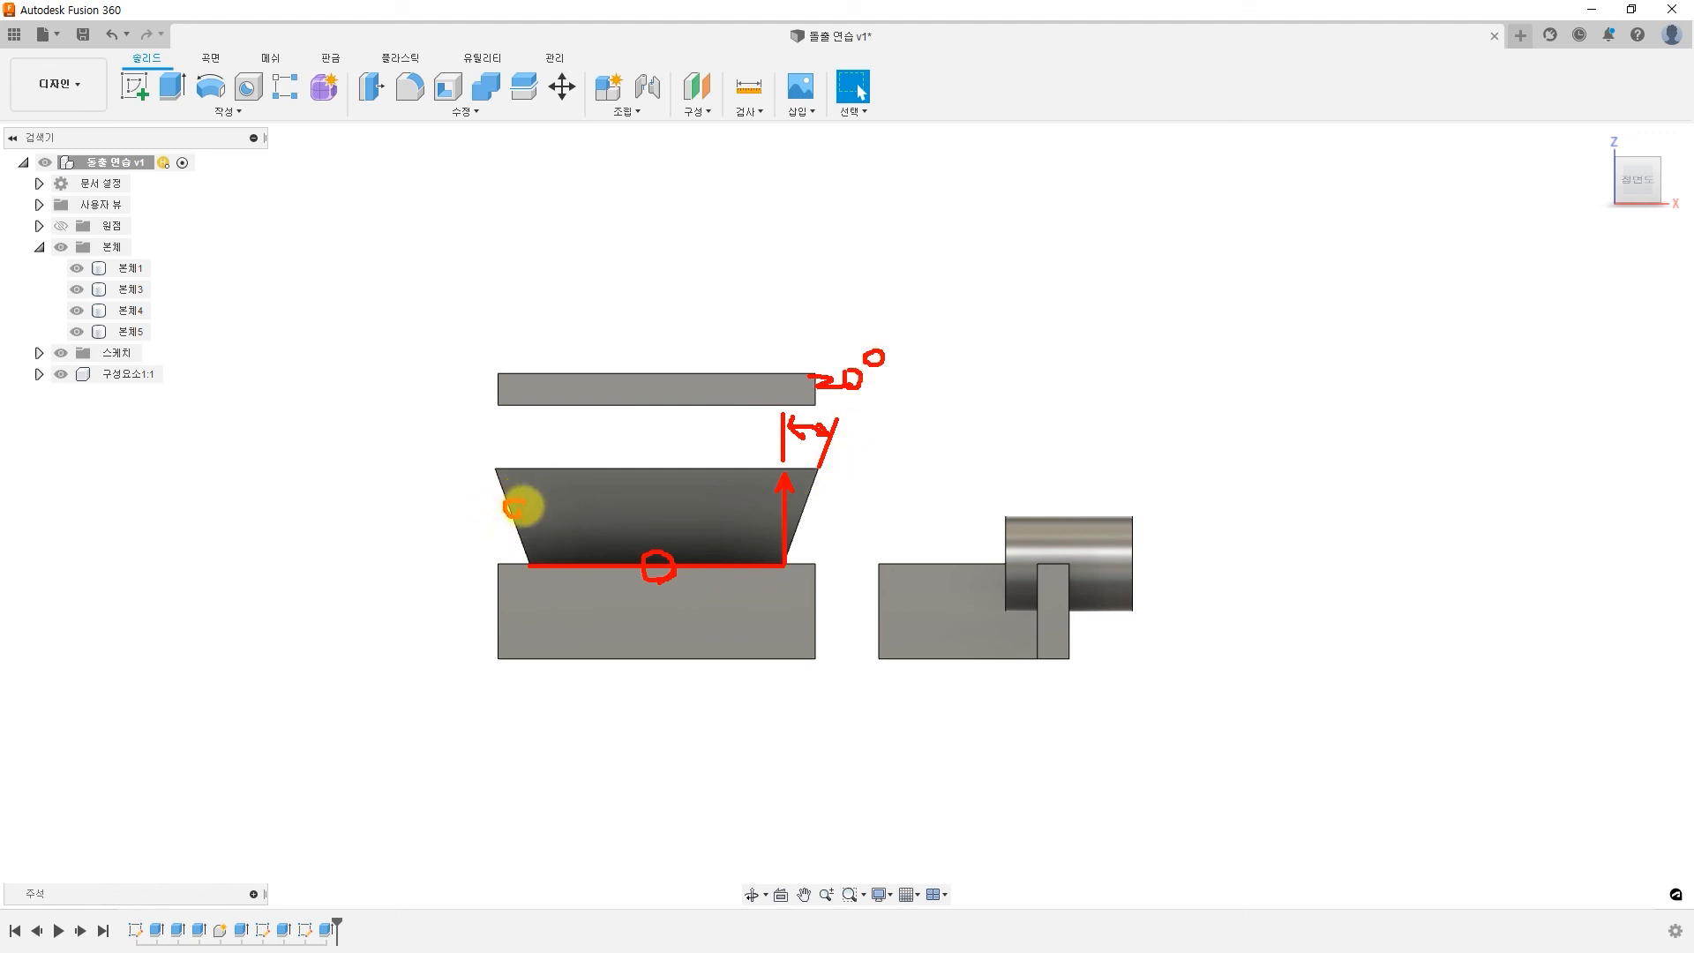
{"action": "left_click_drag", "start_coordinate": [522, 503], "coordinate": [525, 515]}
{"action": "key", "text": "Escape"}
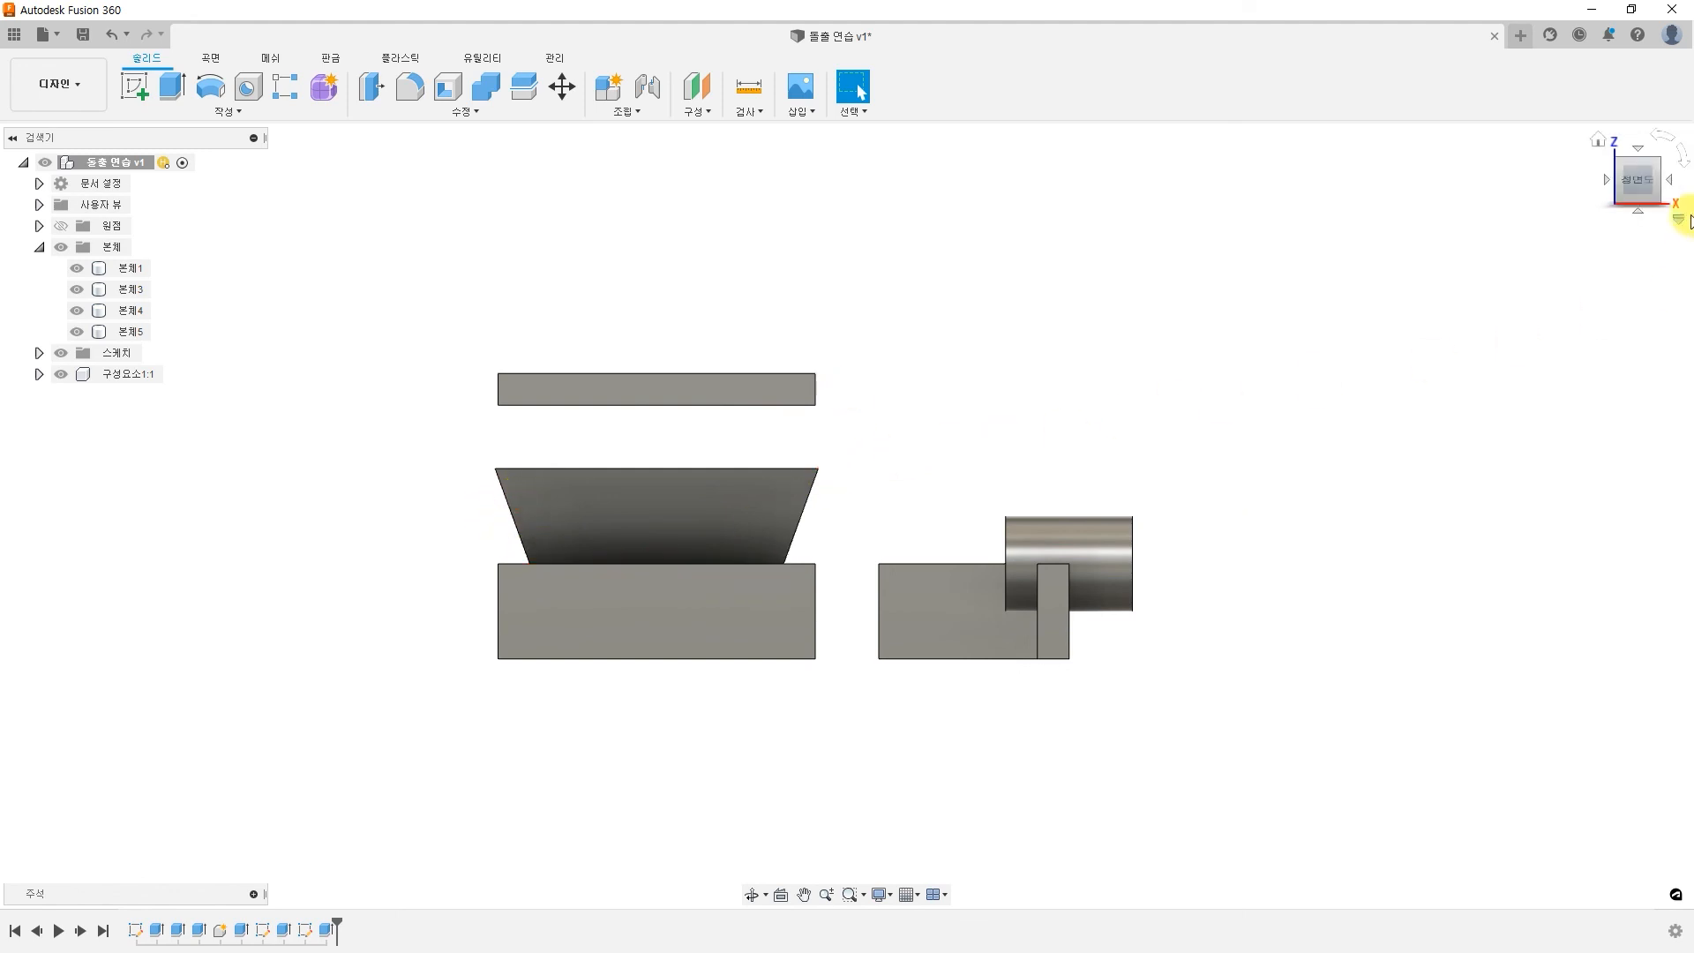
{"action": "left_click", "coordinate": [1673, 187]}
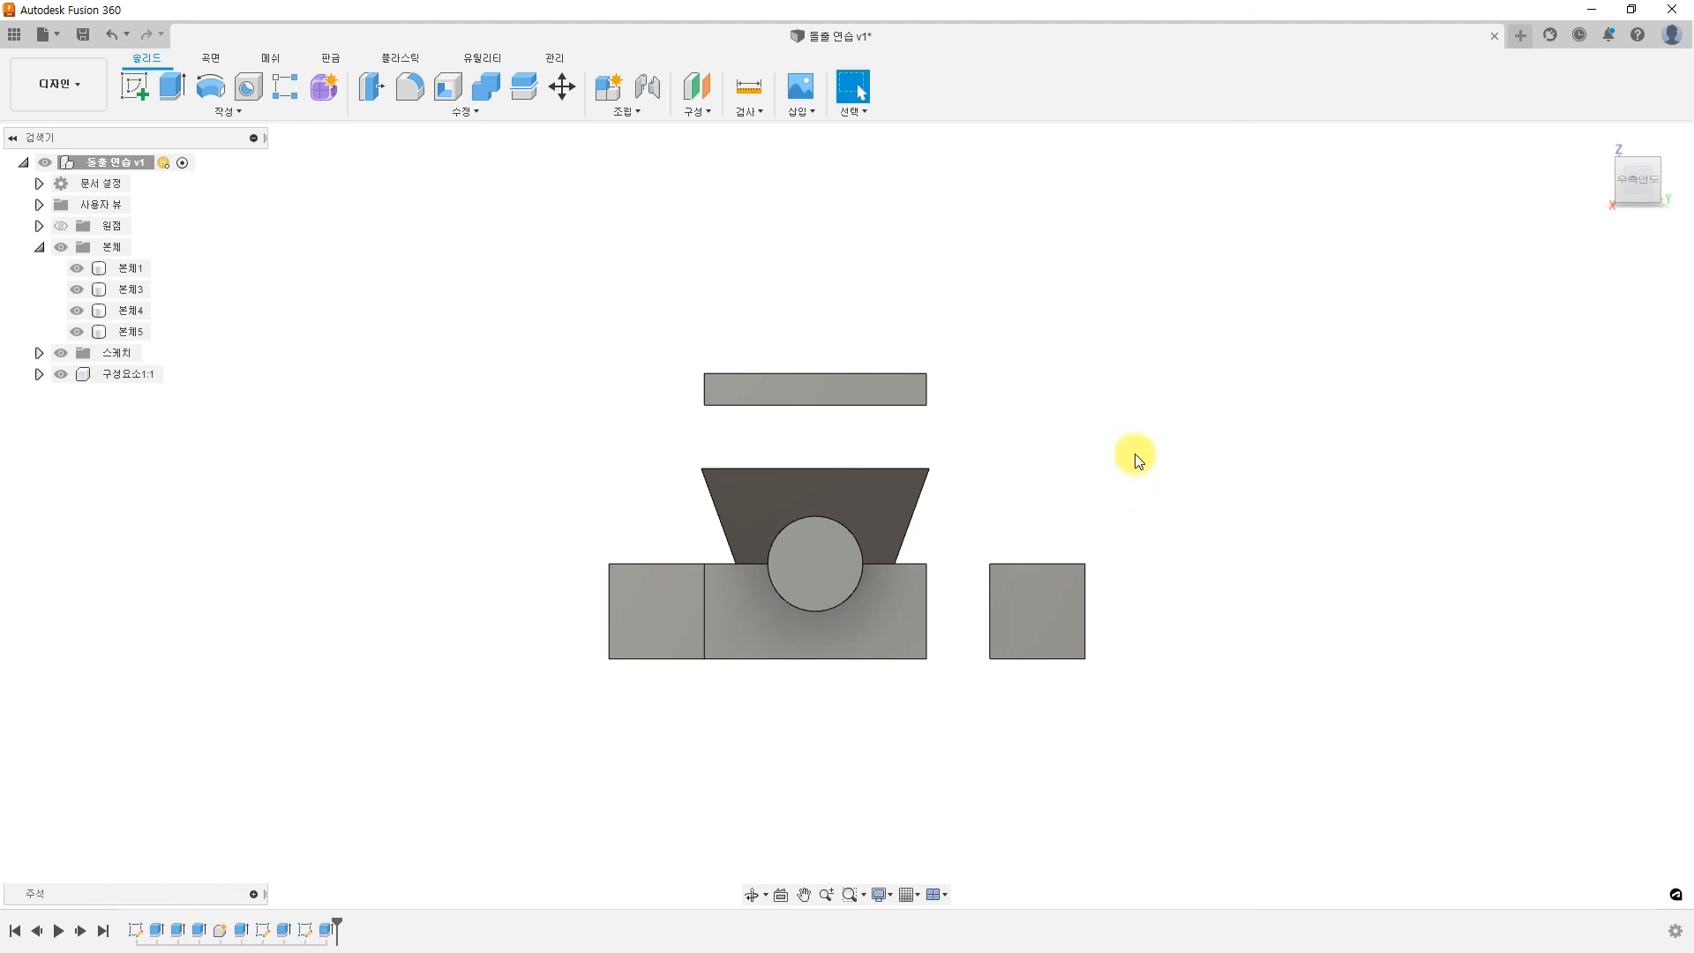
{"action": "left_click", "coordinate": [1596, 143]}
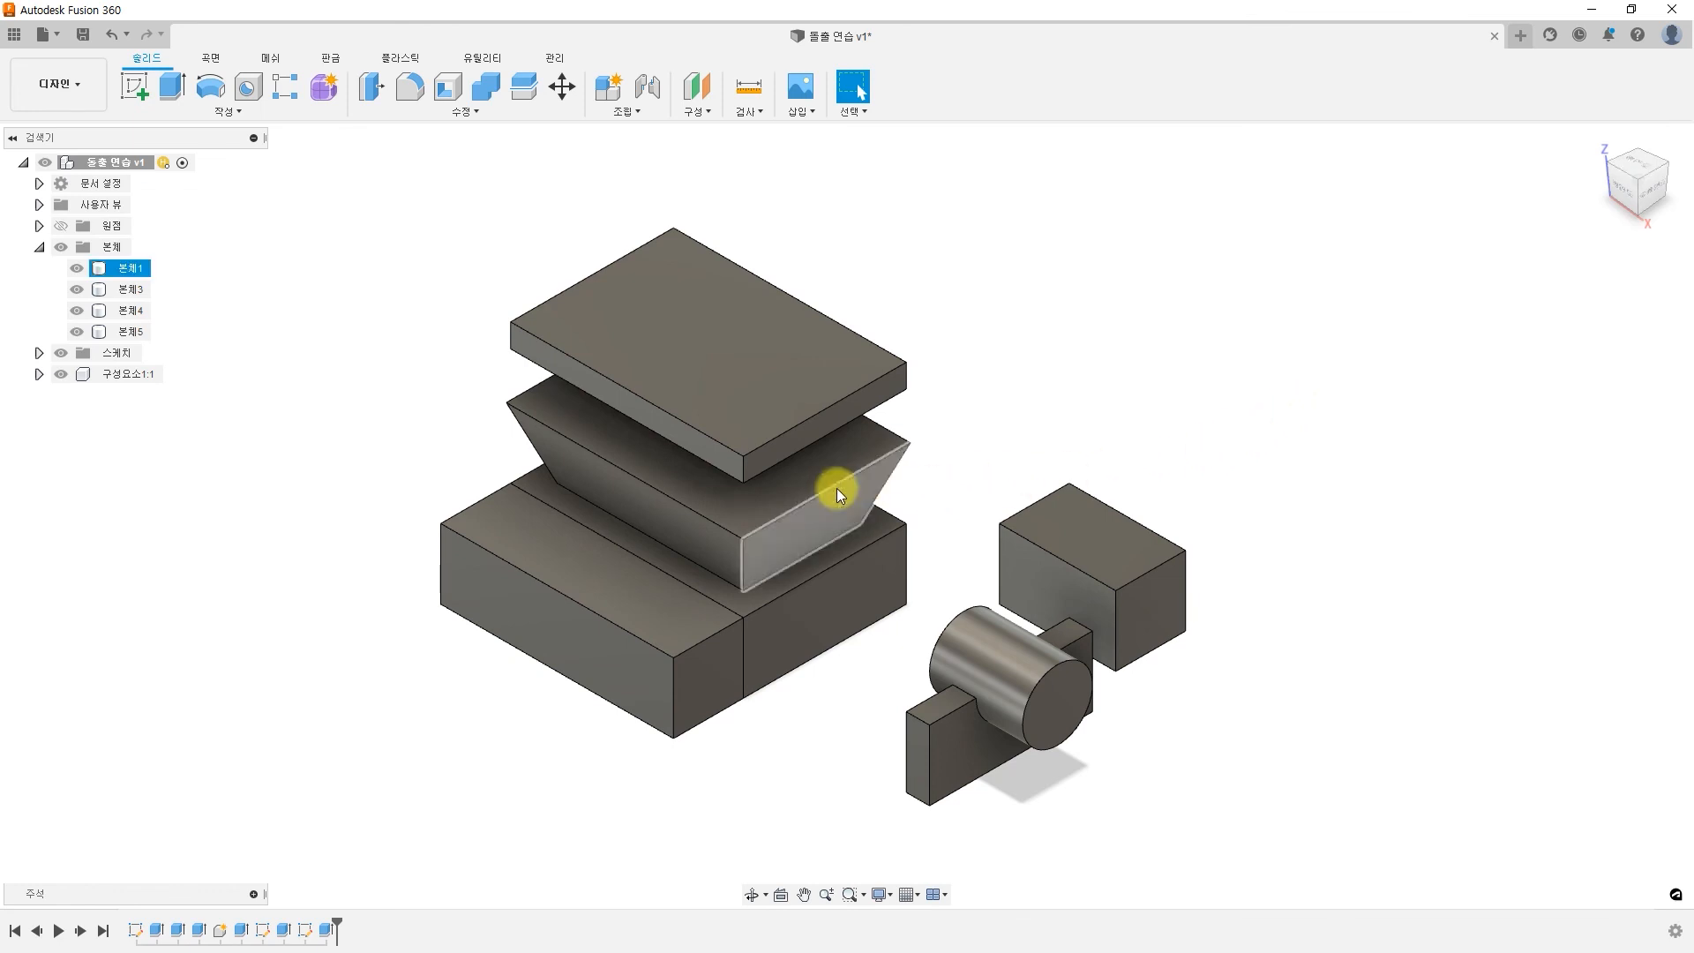
Edit the tapered extrusion on the large block to a taper angle (테이퍼 각도) of -20 degrees
{"action": "right_click", "coordinate": [326, 931]}
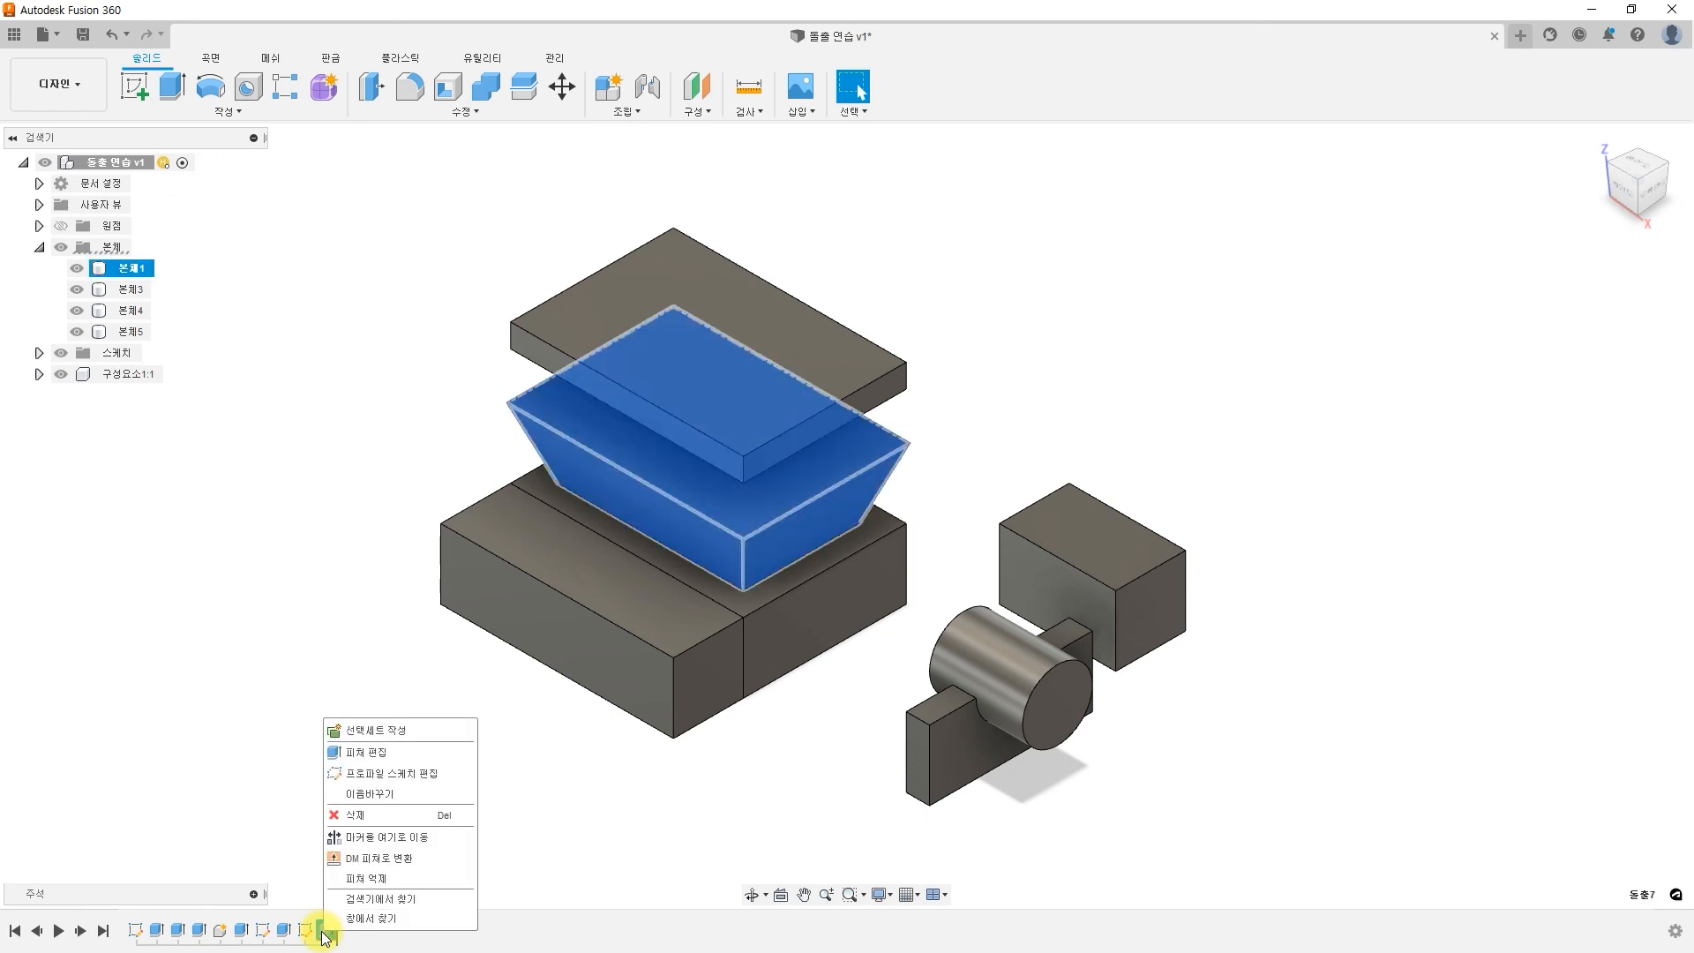
{"action": "left_click", "coordinate": [371, 751]}
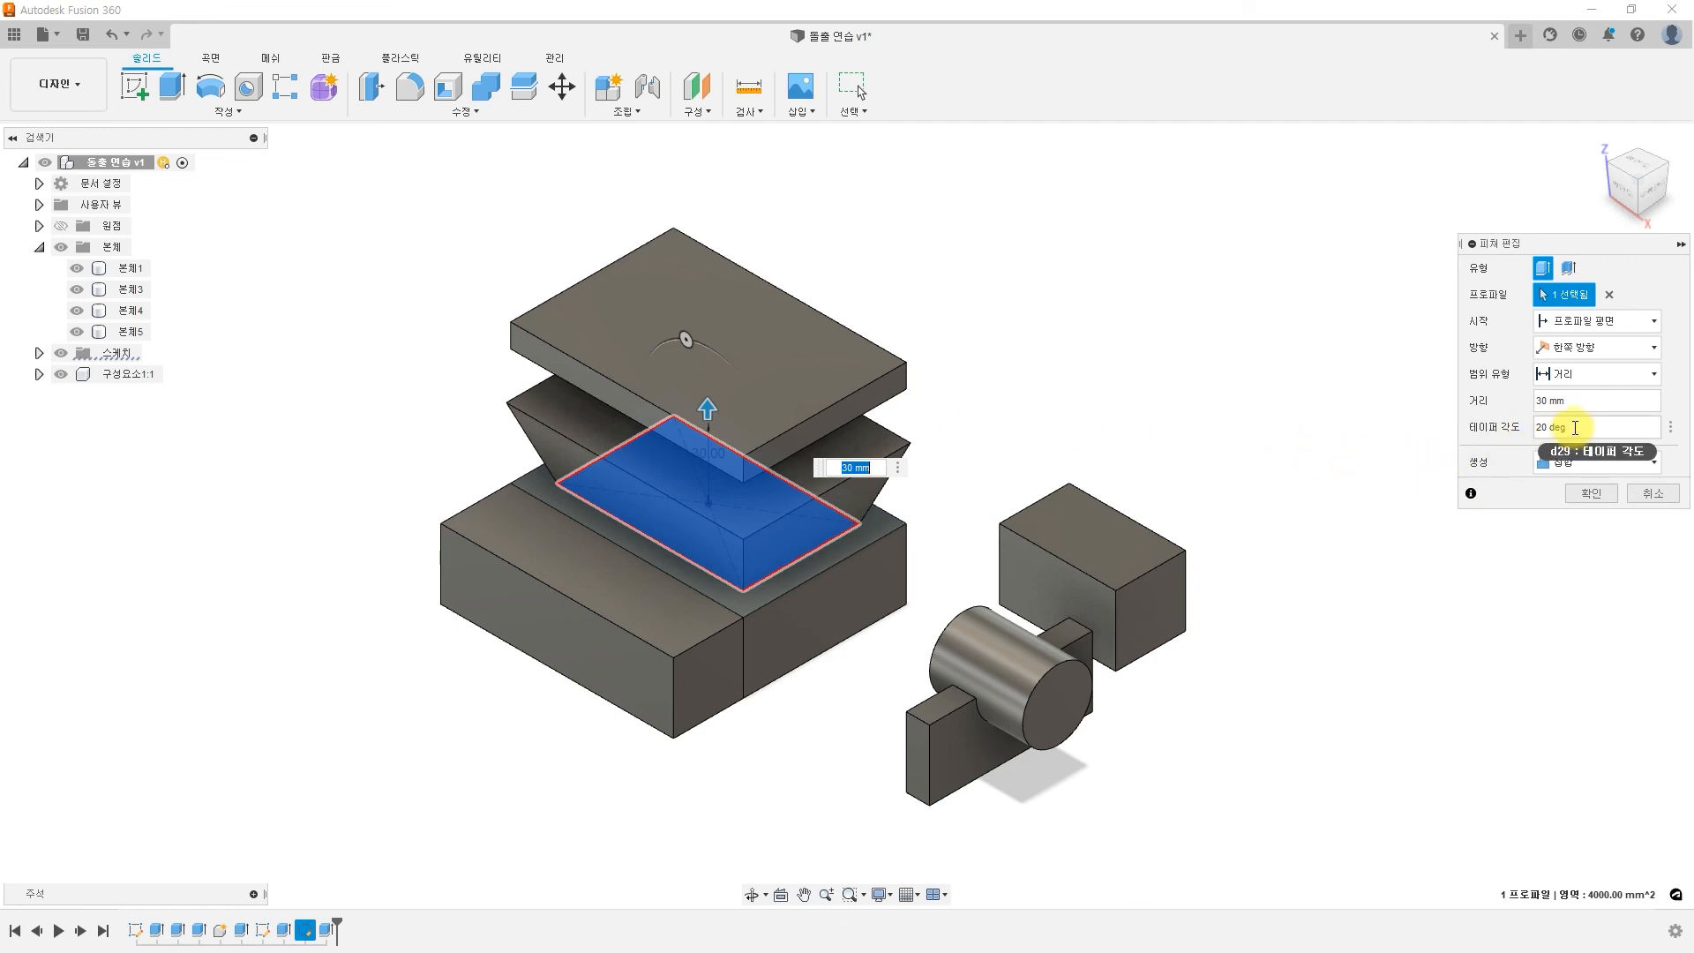
{"action": "left_click", "coordinate": [1474, 431]}
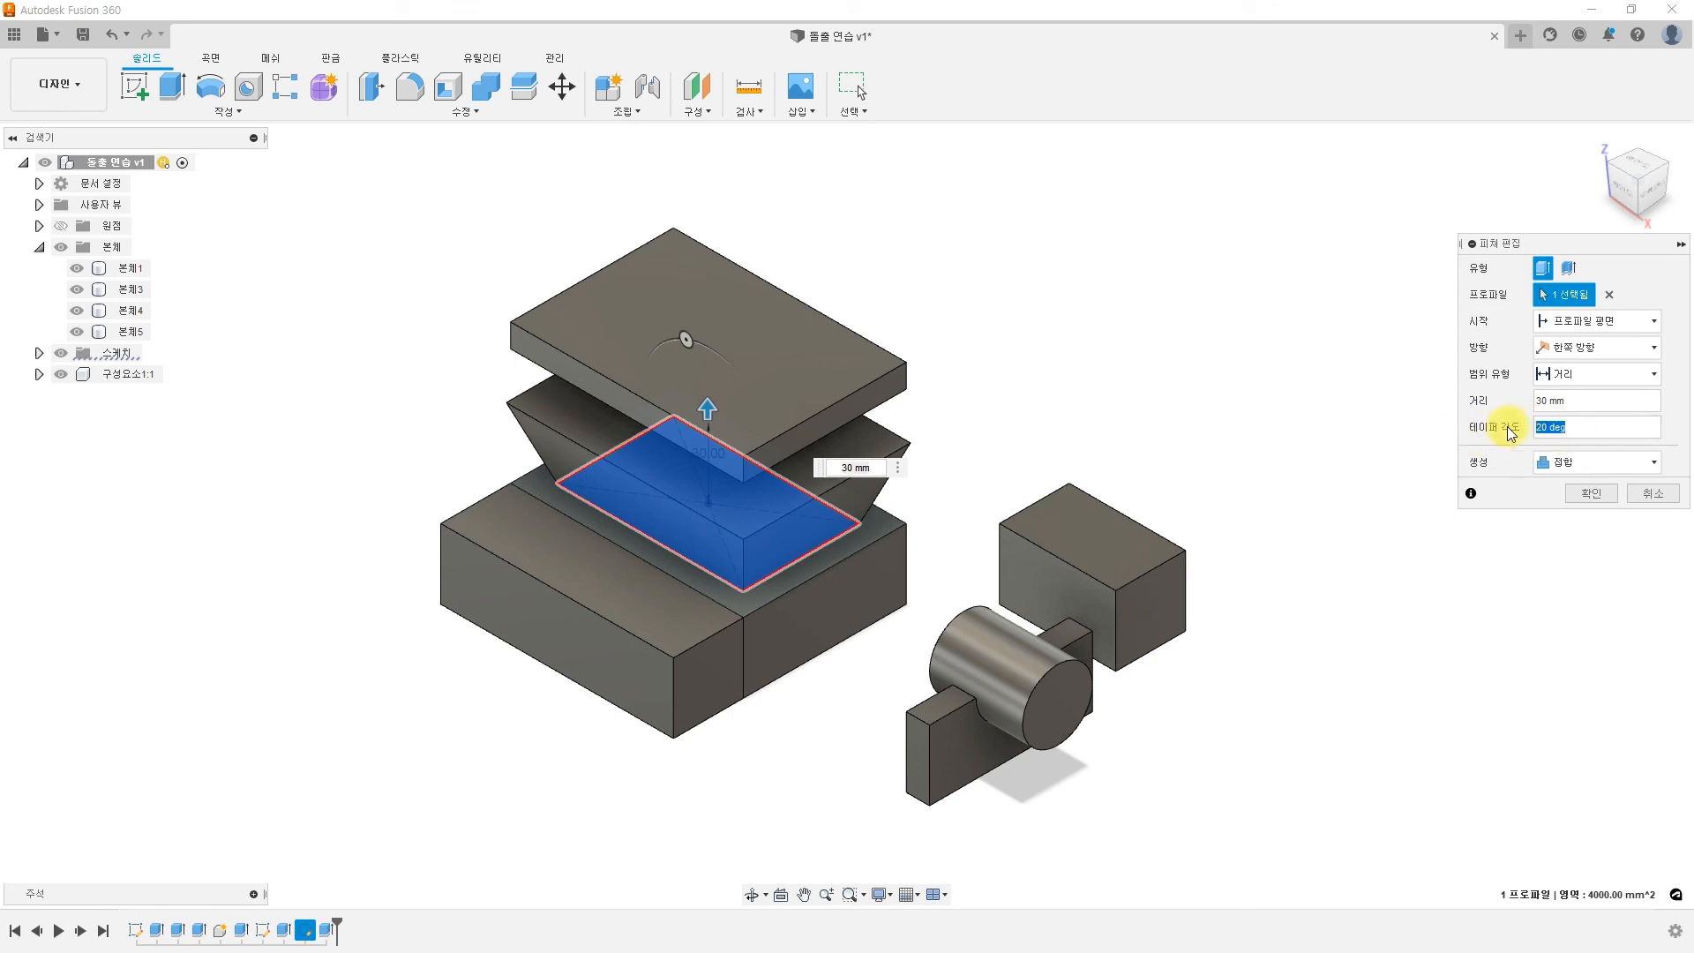
{"action": "type", "text": "-20"}
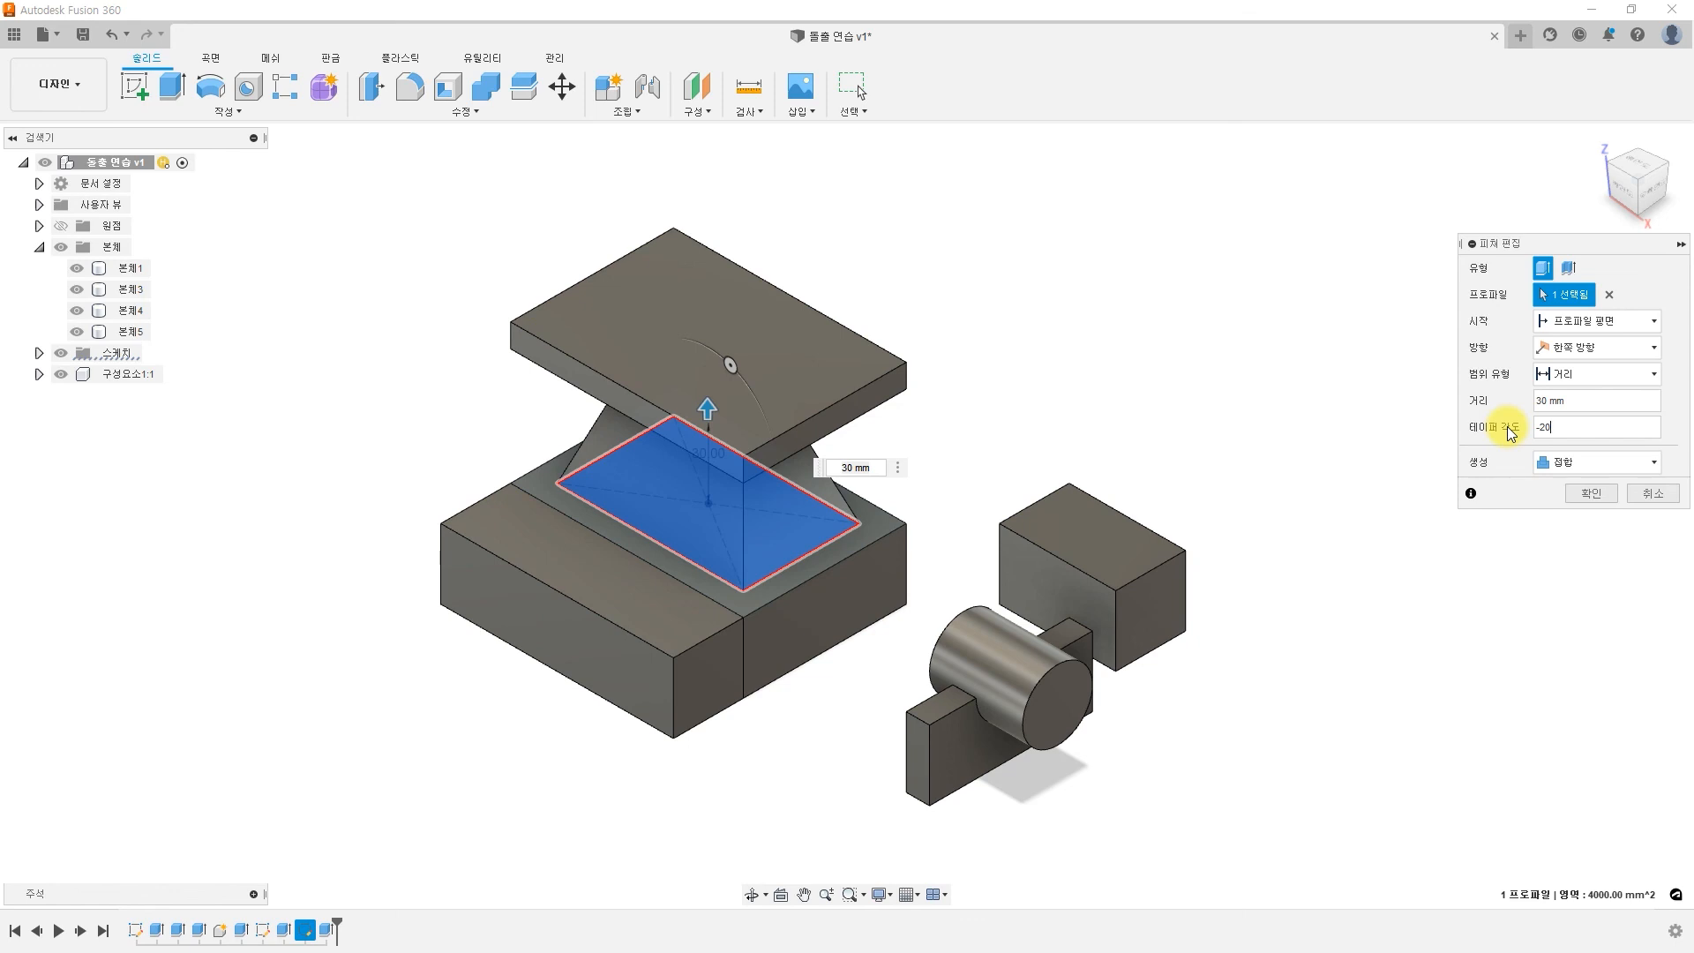
{"action": "left_click", "coordinate": [1590, 494]}
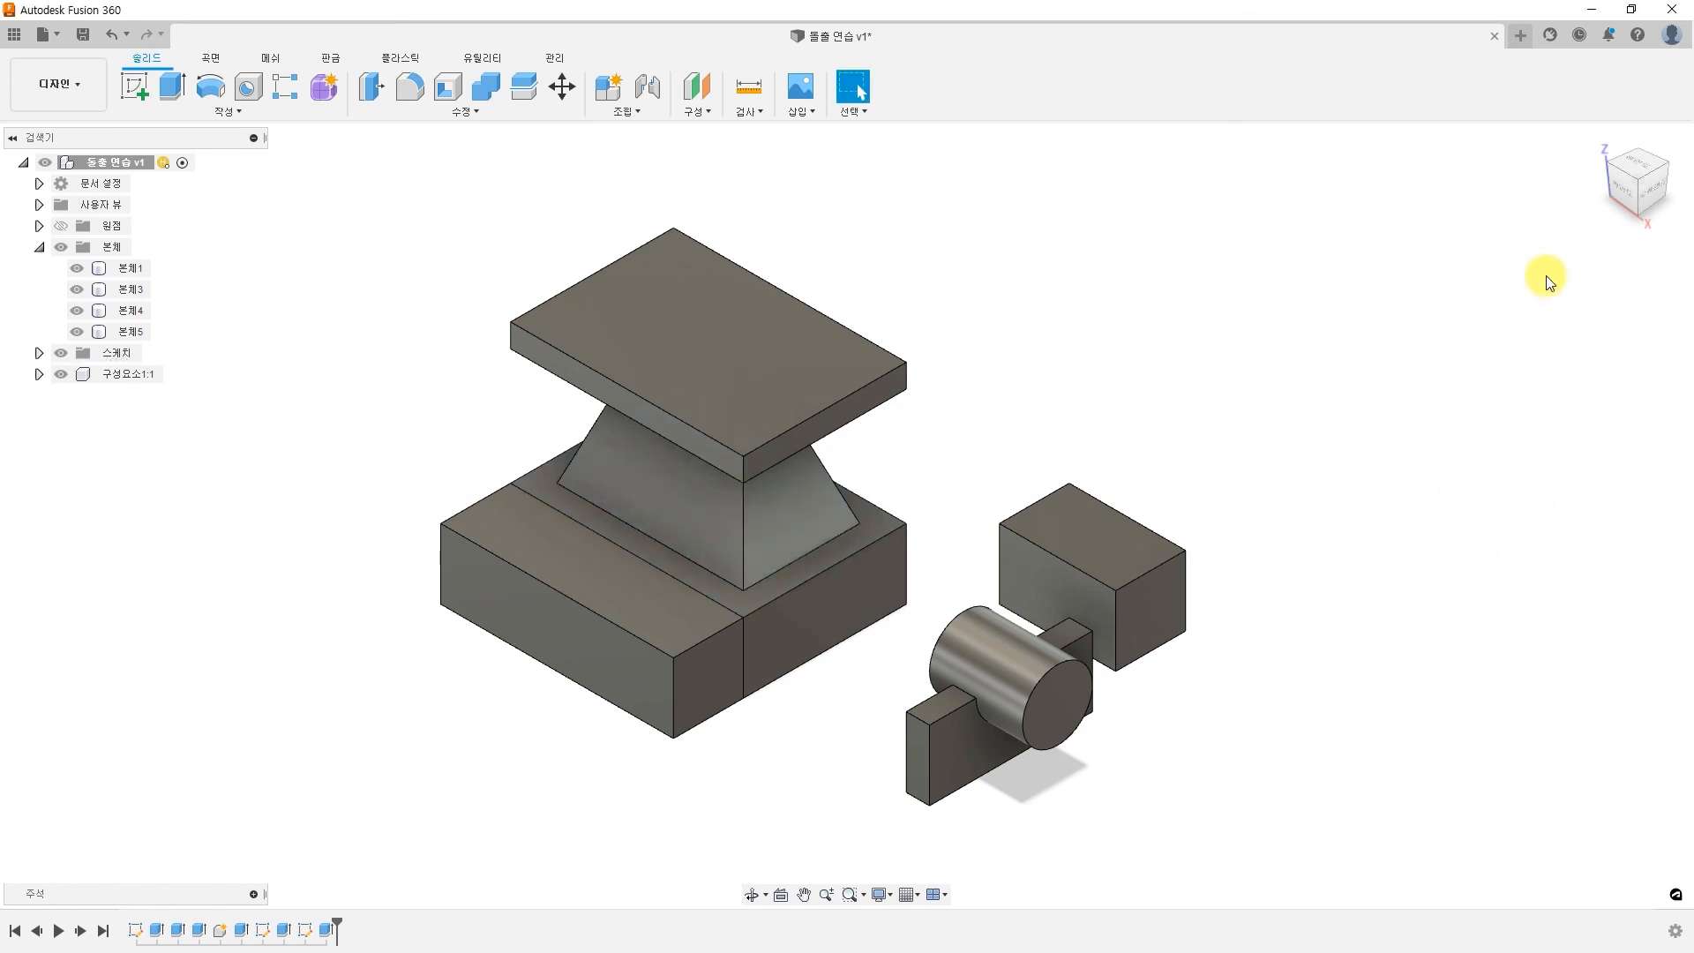
Examine the edited extrusion's sloping sides from the front, from the right and at an oblique angle
{"action": "left_click", "coordinate": [1621, 190]}
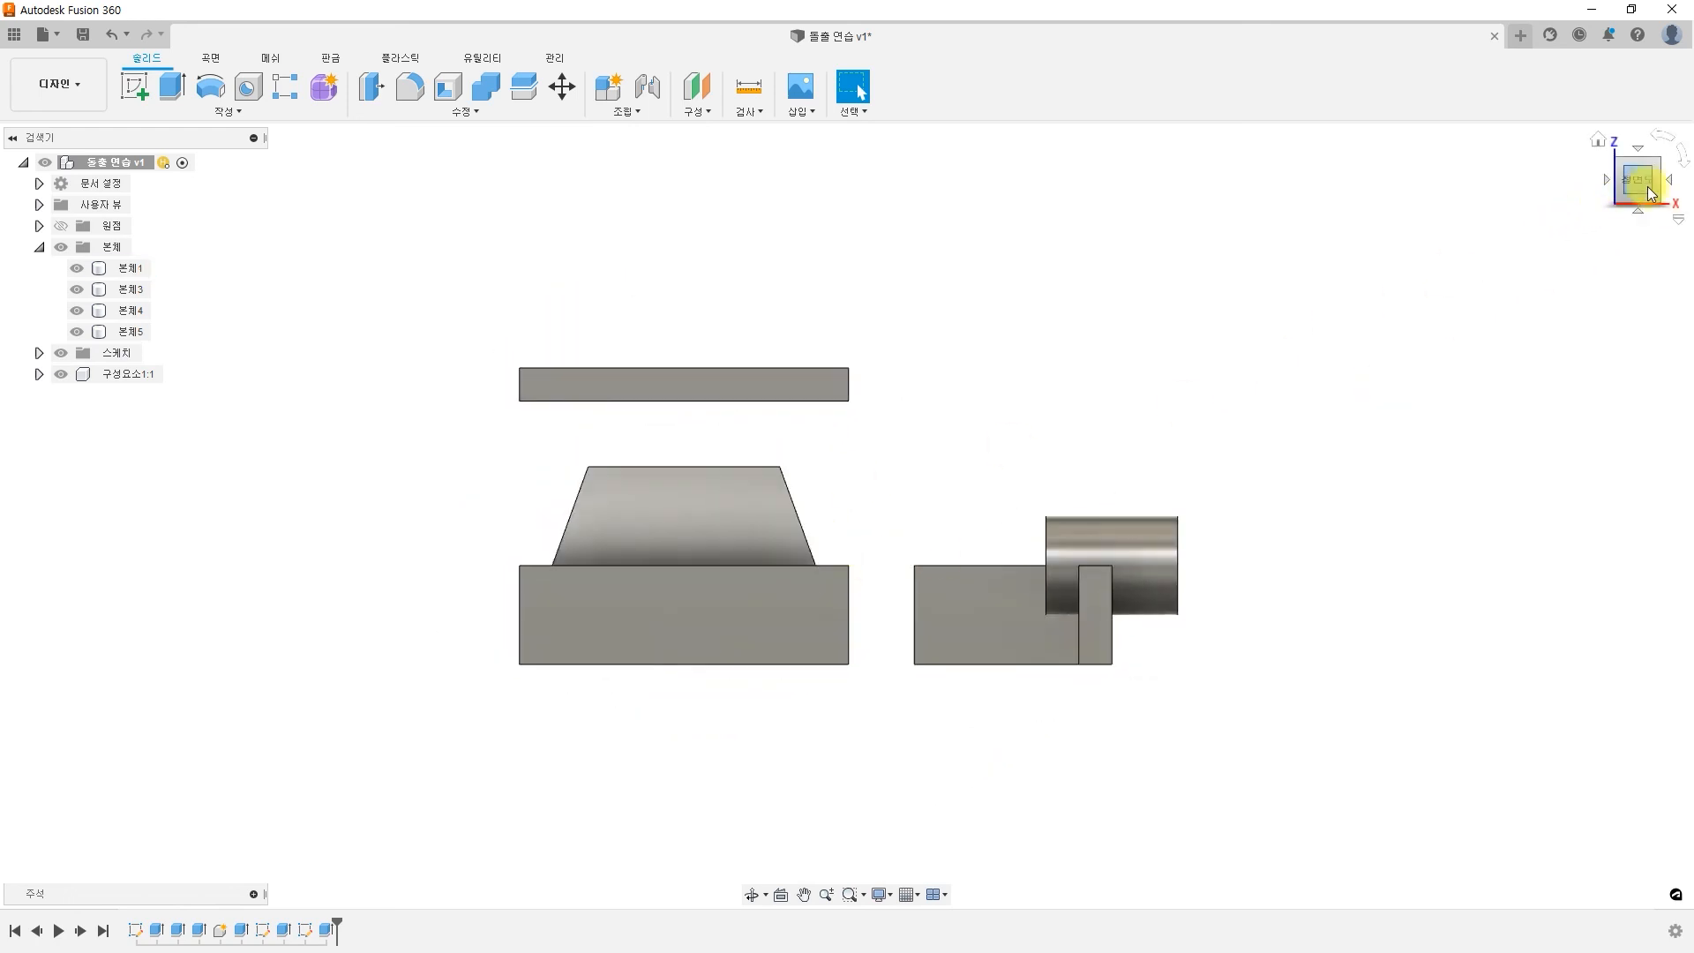
{"action": "left_click", "coordinate": [1669, 183]}
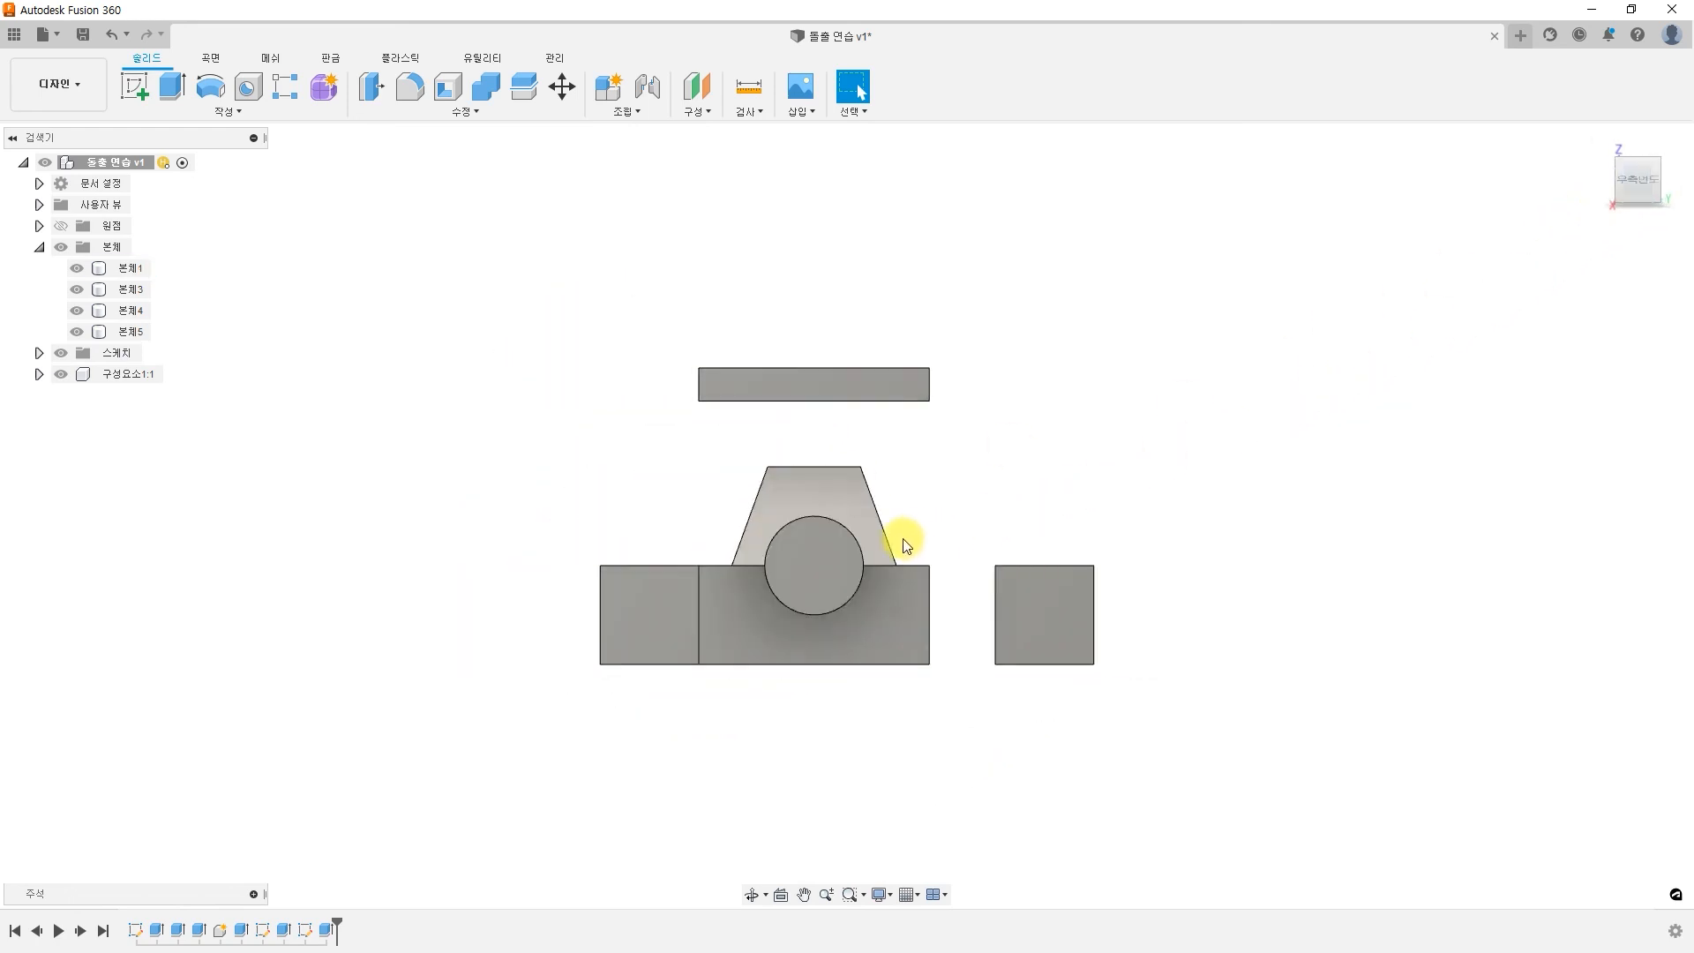
{"action": "left_click", "coordinate": [869, 498]}
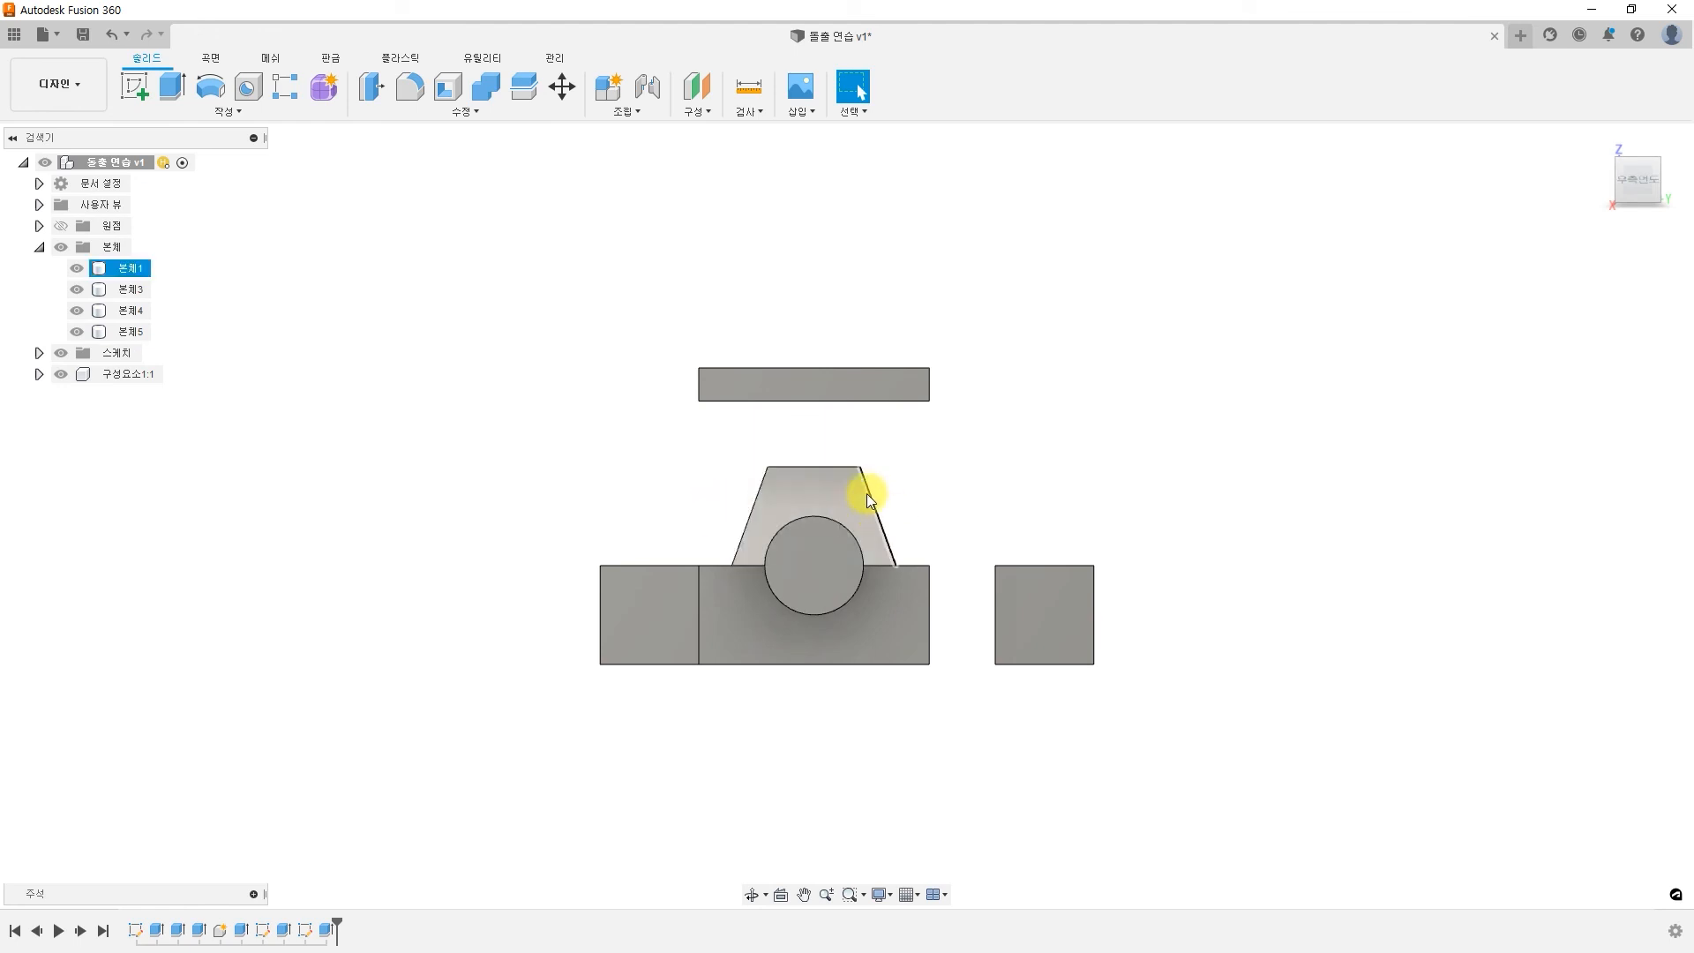
{"action": "middle_click_drag", "start_coordinate": [771, 478], "coordinate": [880, 511], "text": "shift"}
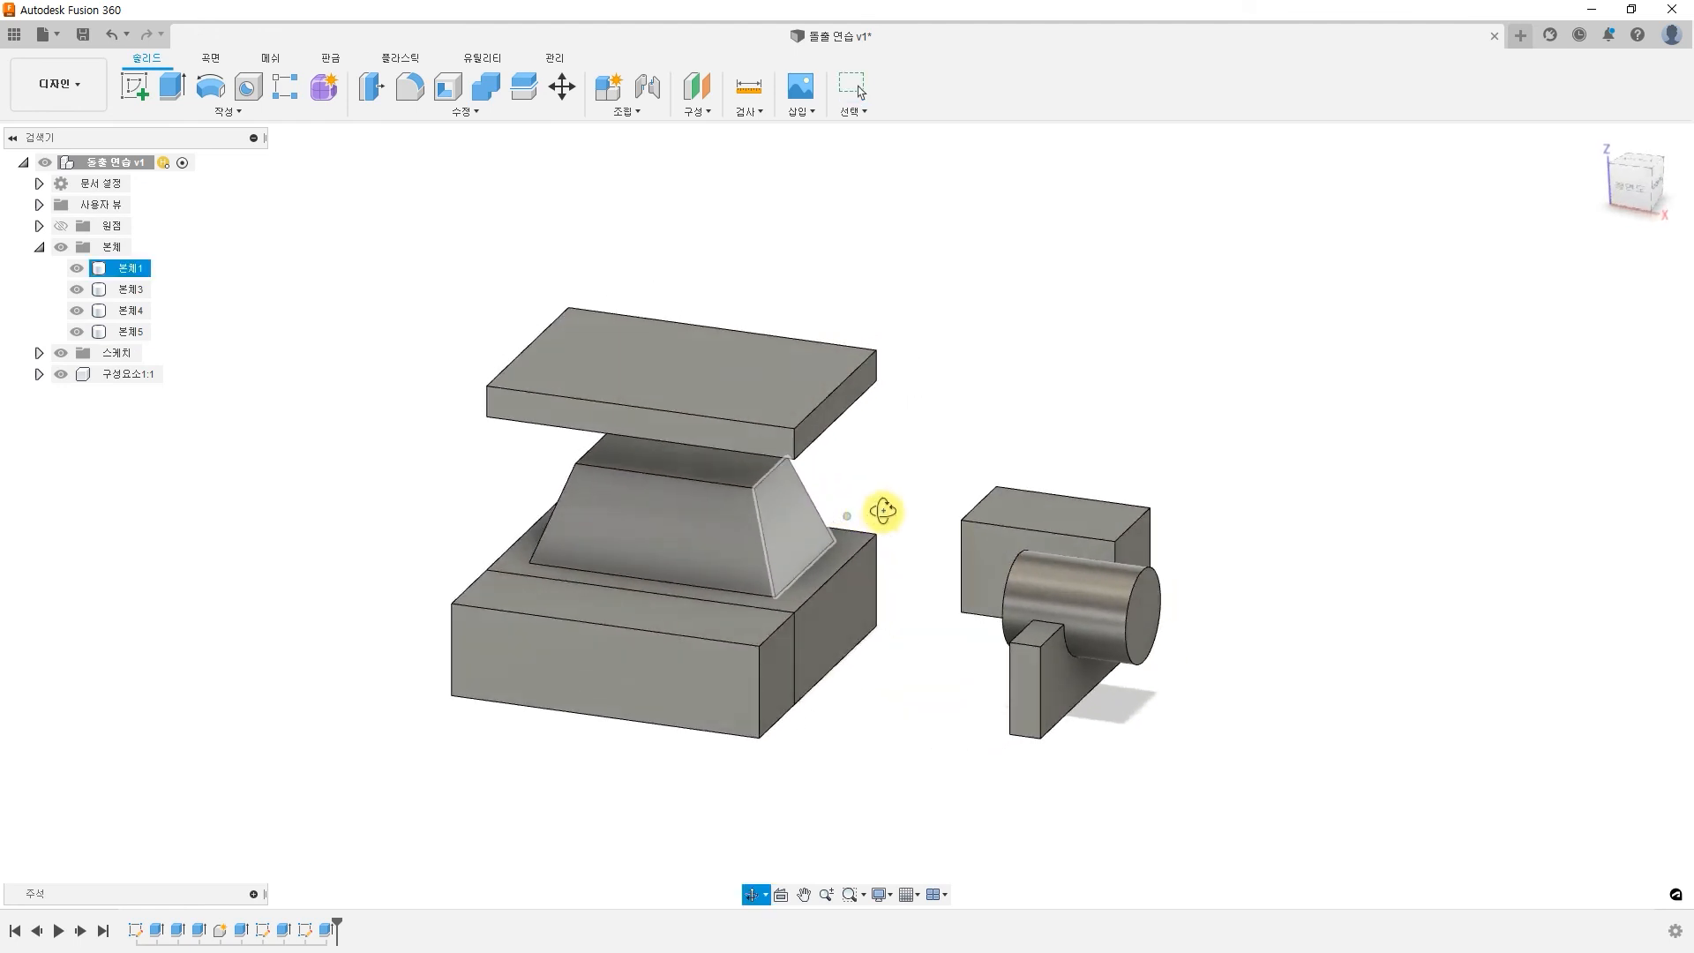
{"action": "left_click", "coordinate": [907, 501]}
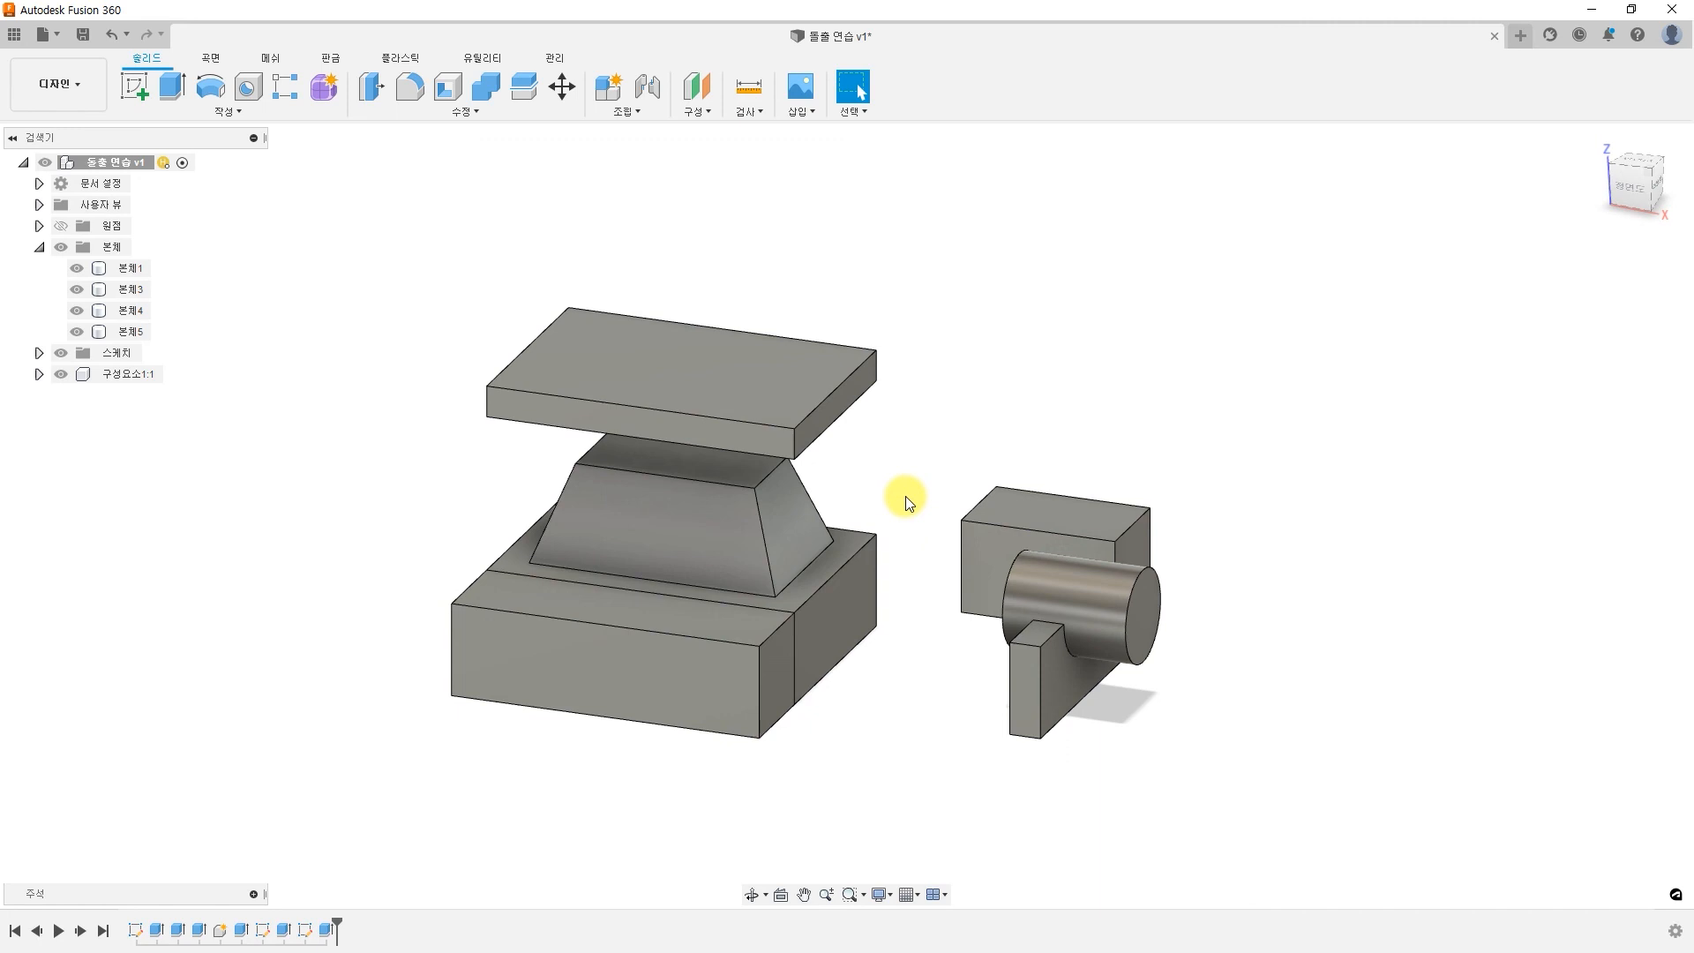